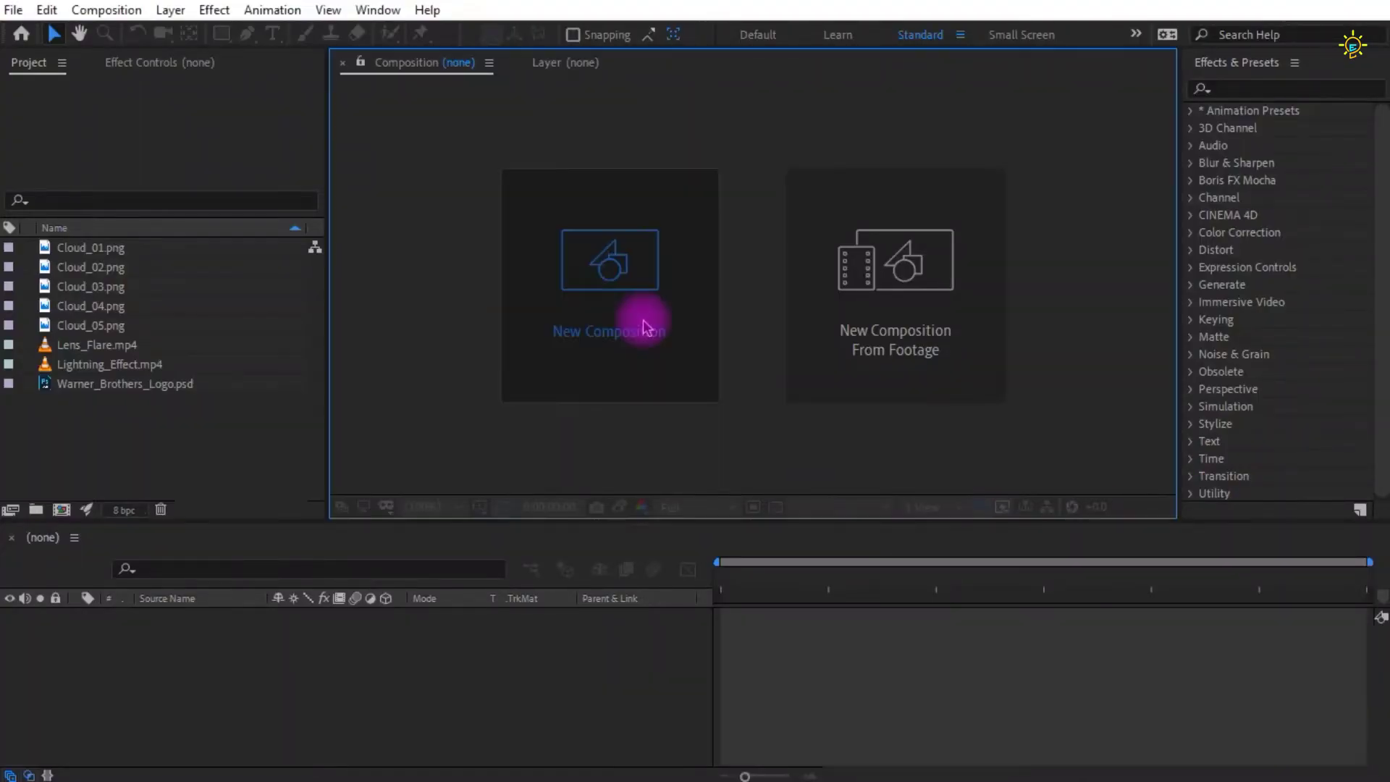
- Create an 8-second 1920 x 1080 composition named Warner_Bros_Intro with a black background
type("Warner")
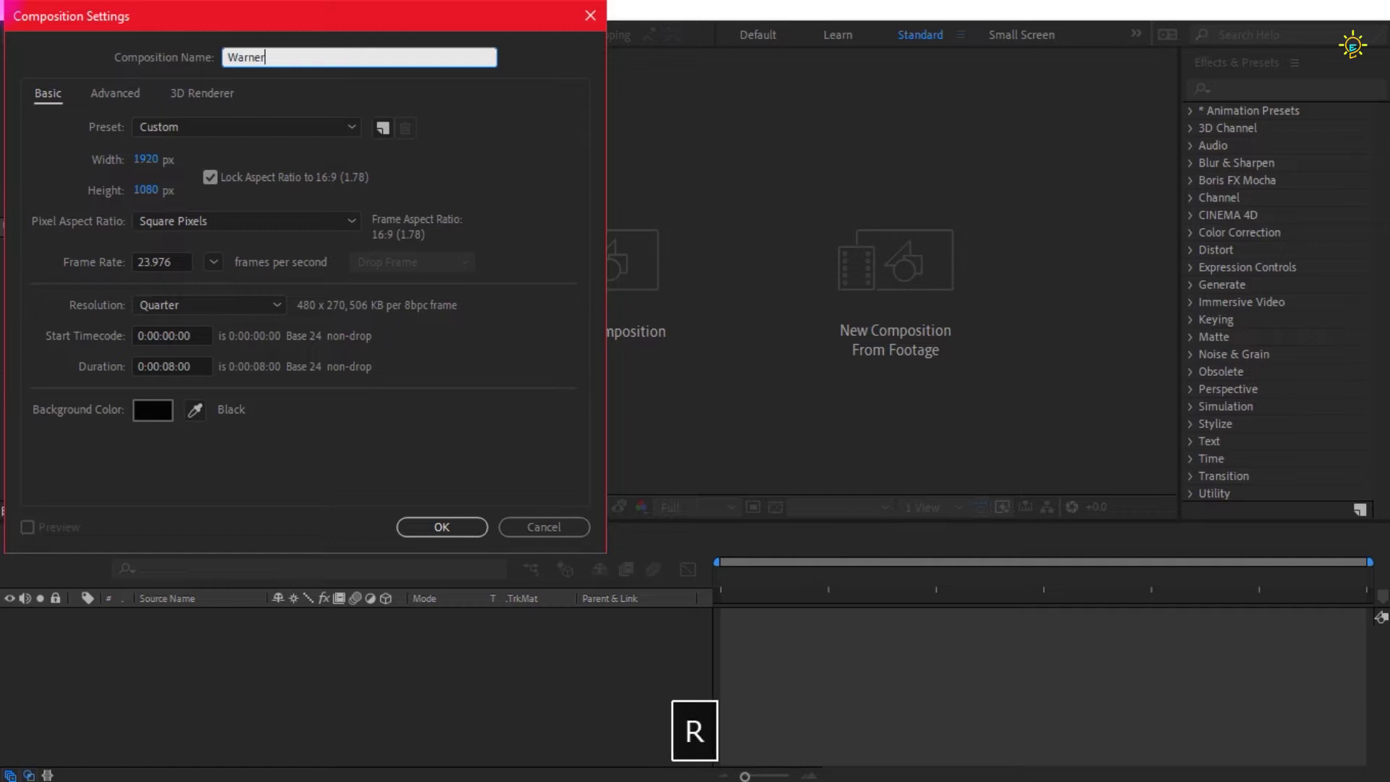
type("_Bros_Intro")
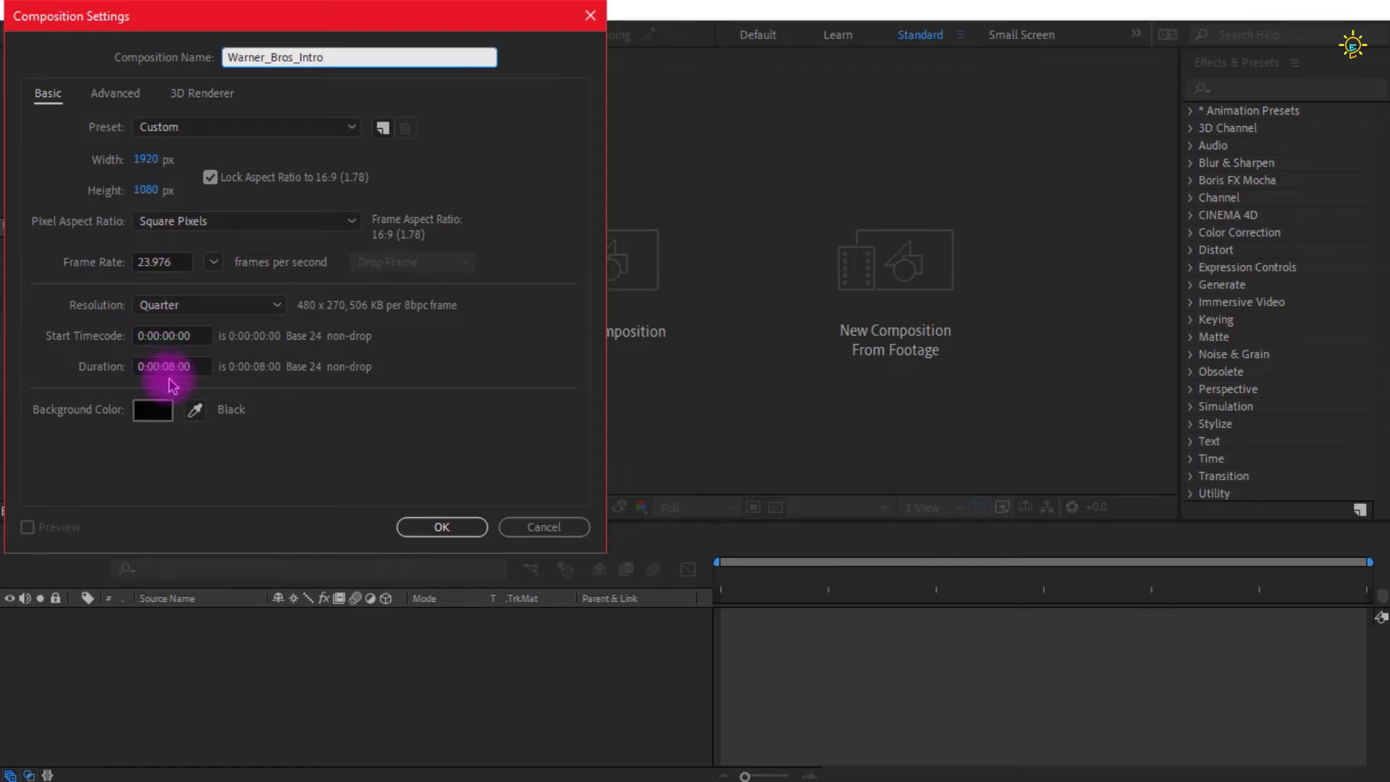
left_click(150, 411)
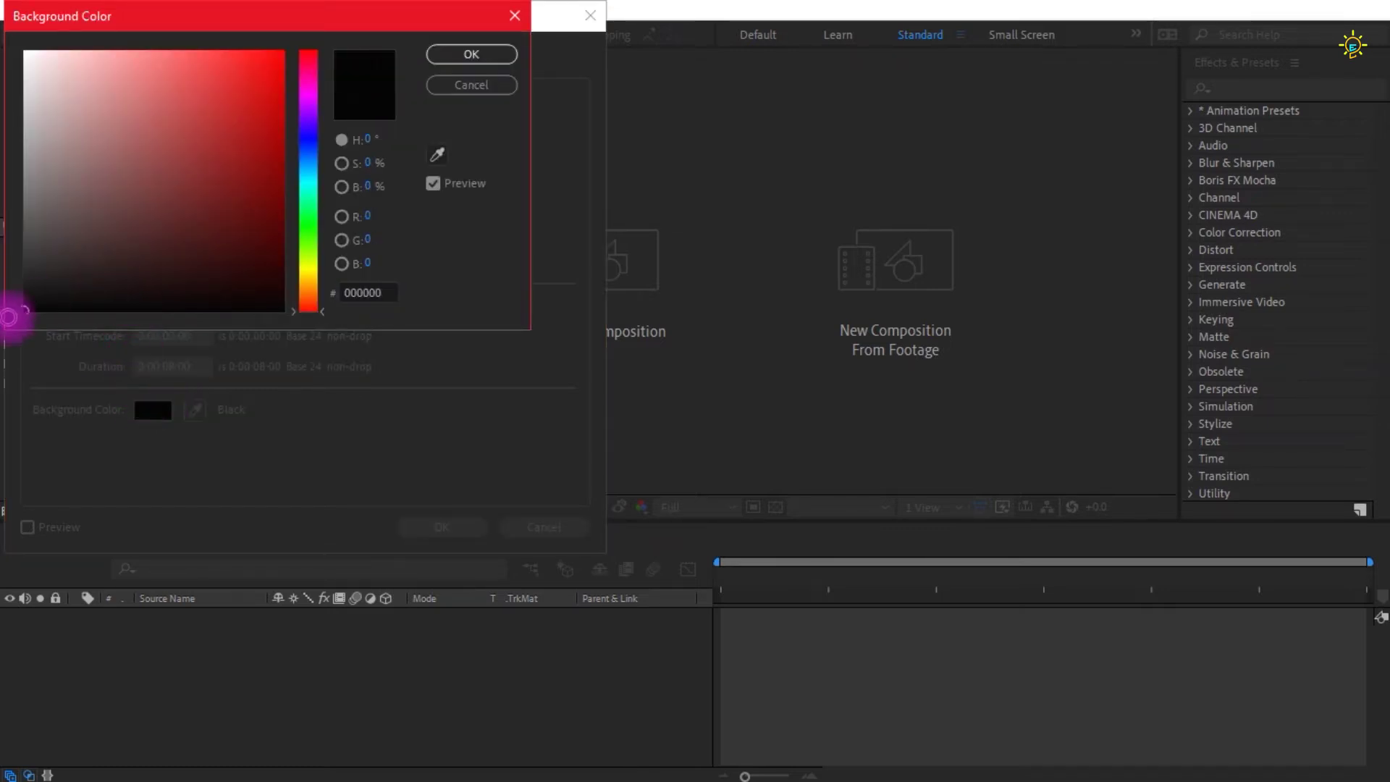
left_click(463, 55)
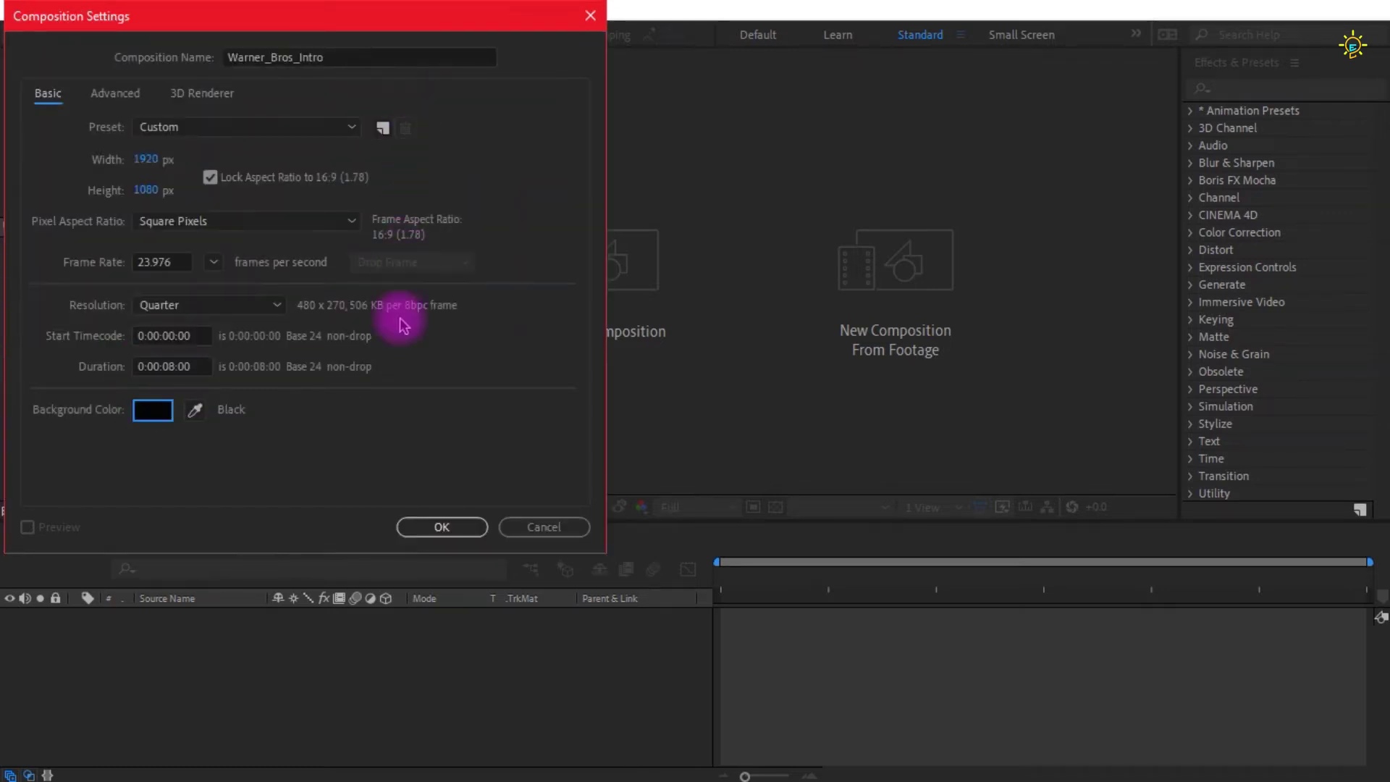
left_click(432, 527)
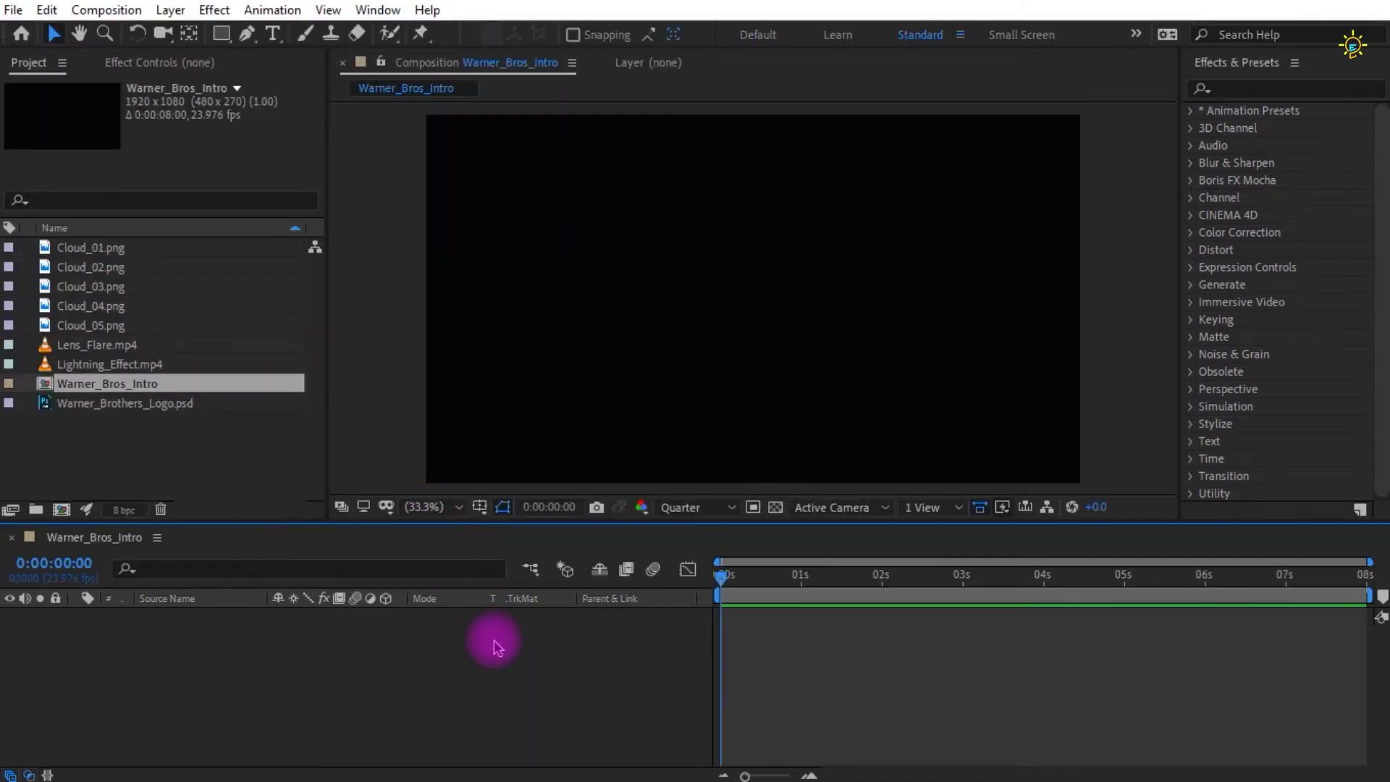
- Add a composition-sized solid named Dark_cyan in a very dark cyan colour
right_click(338, 652)
mouse_move(405, 430)
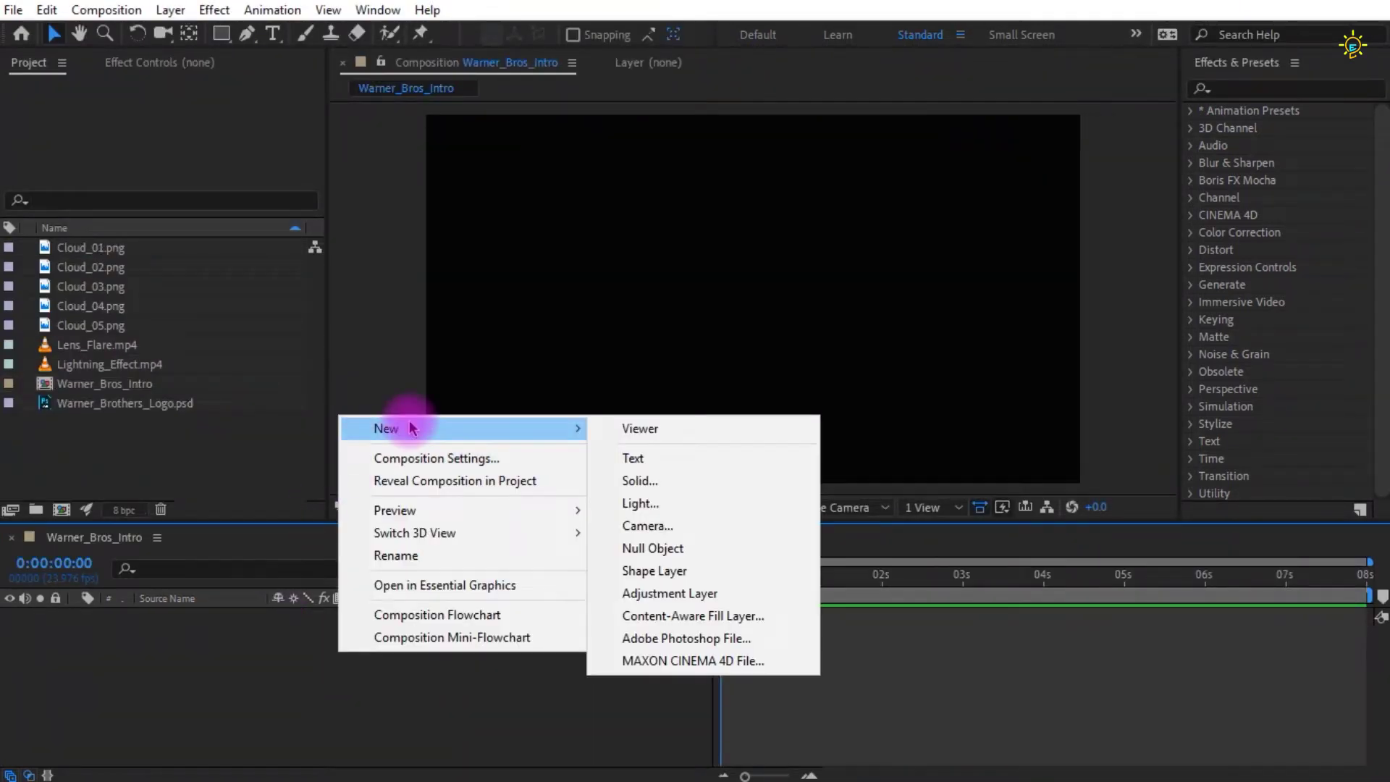
left_click(640, 481)
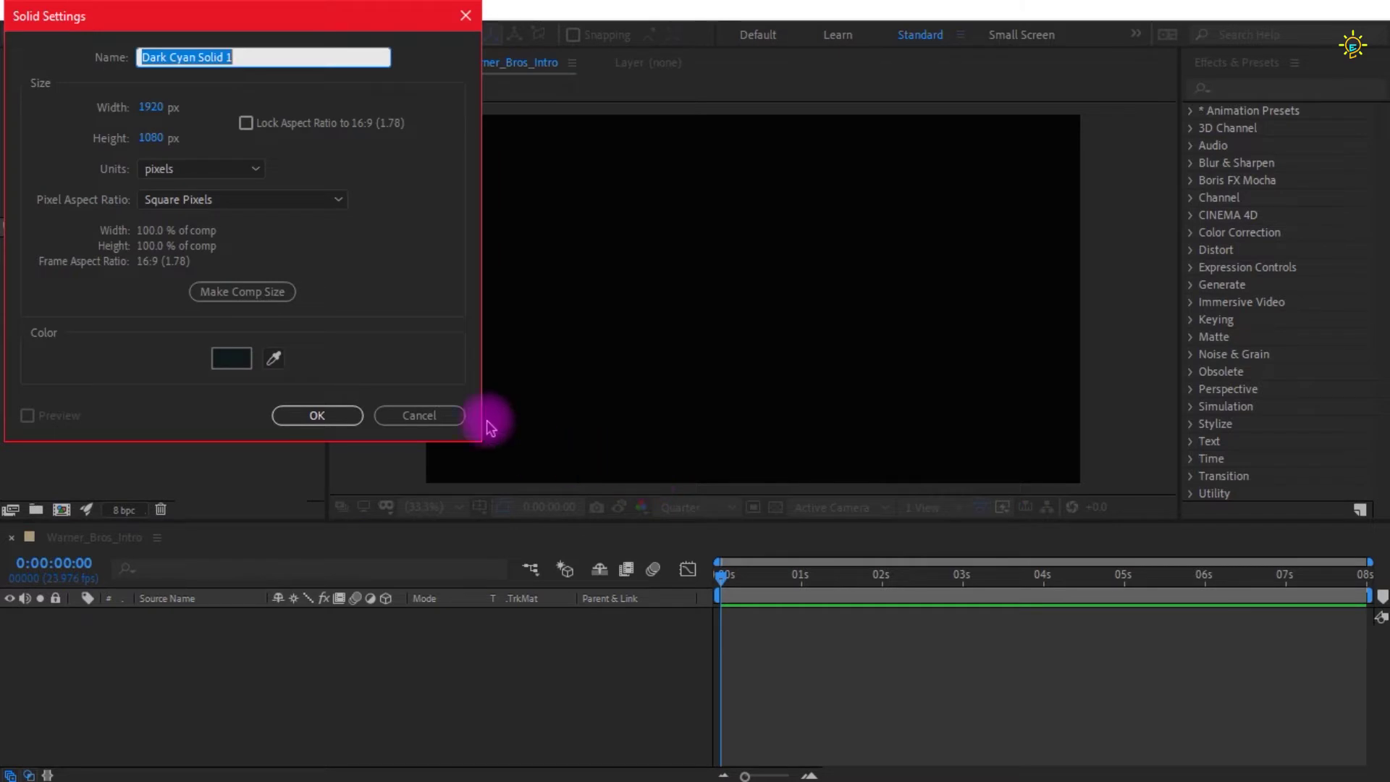
key("BackSpace")
type("Dark_cyan")
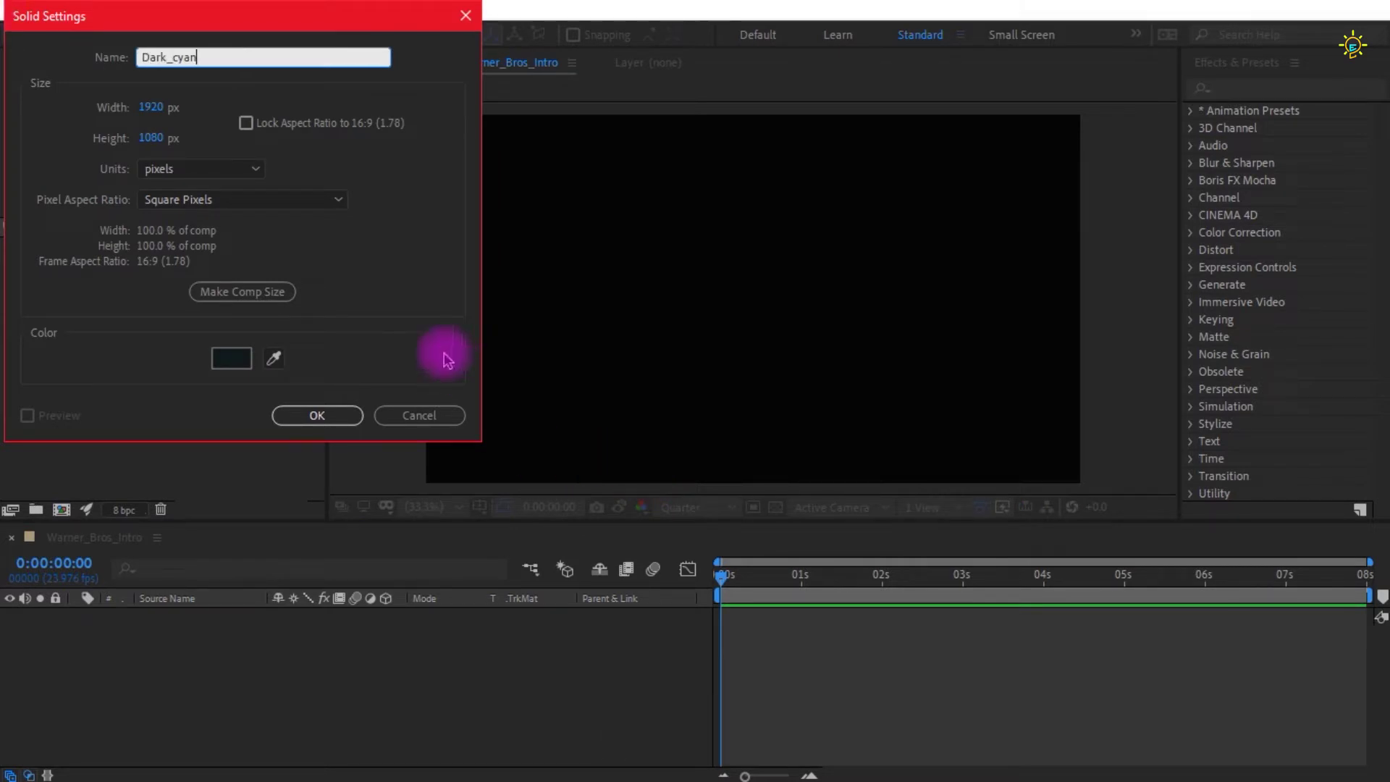
left_click(231, 358)
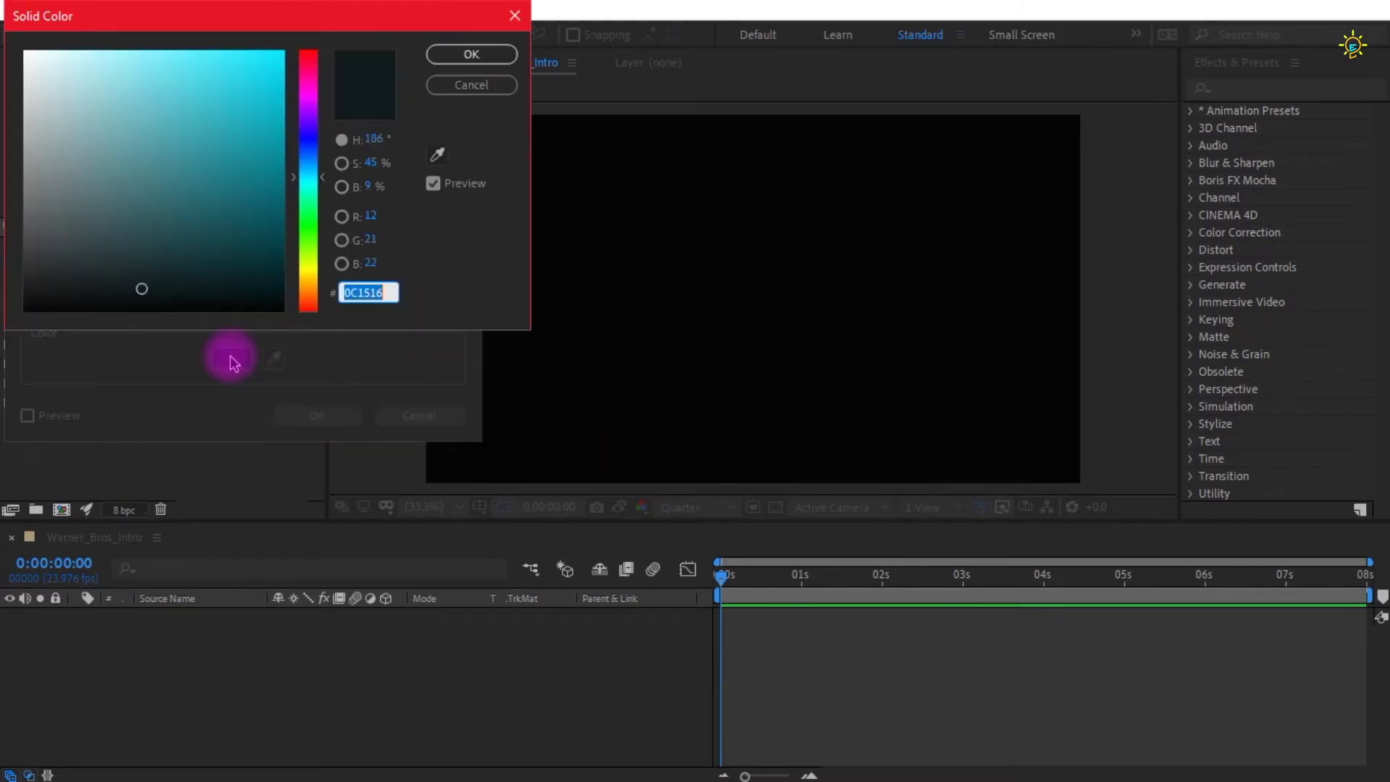
left_click(160, 290)
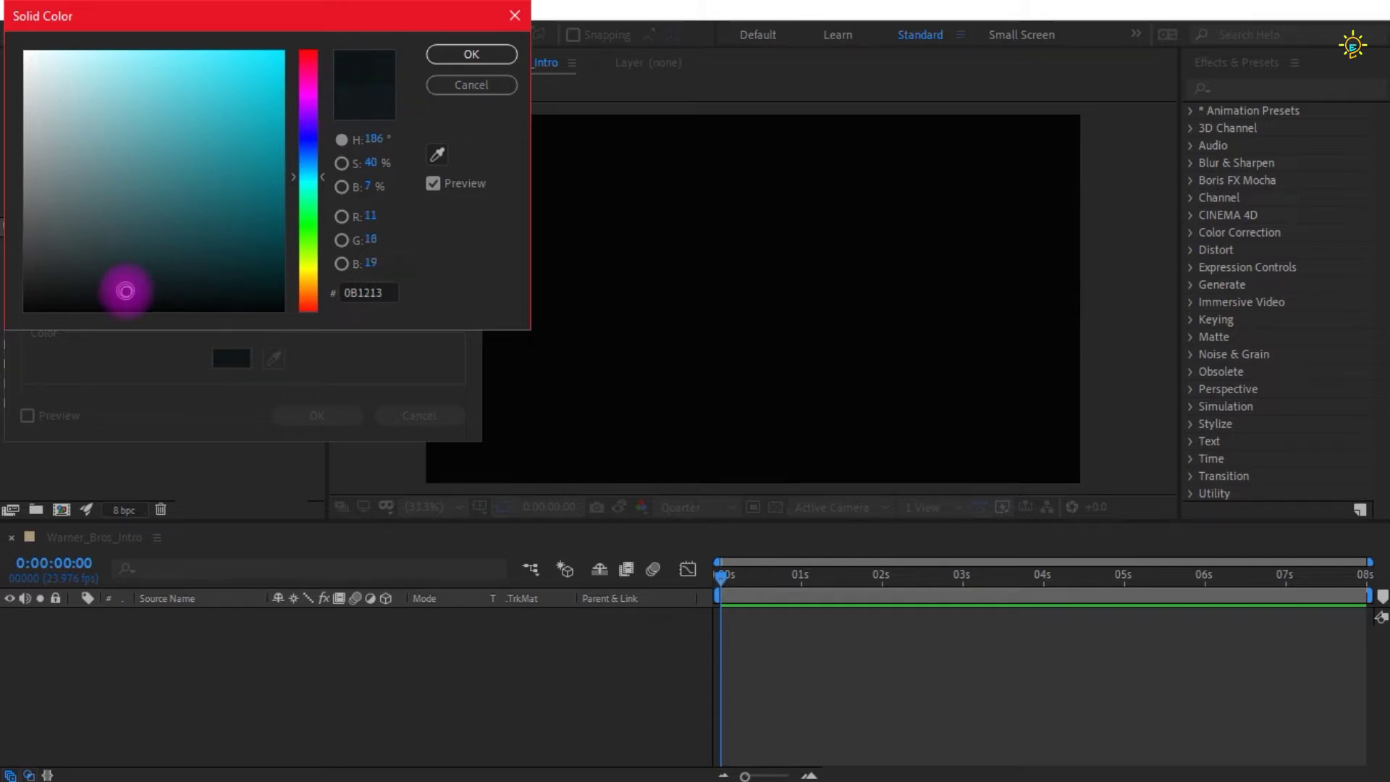
left_click(450, 55)
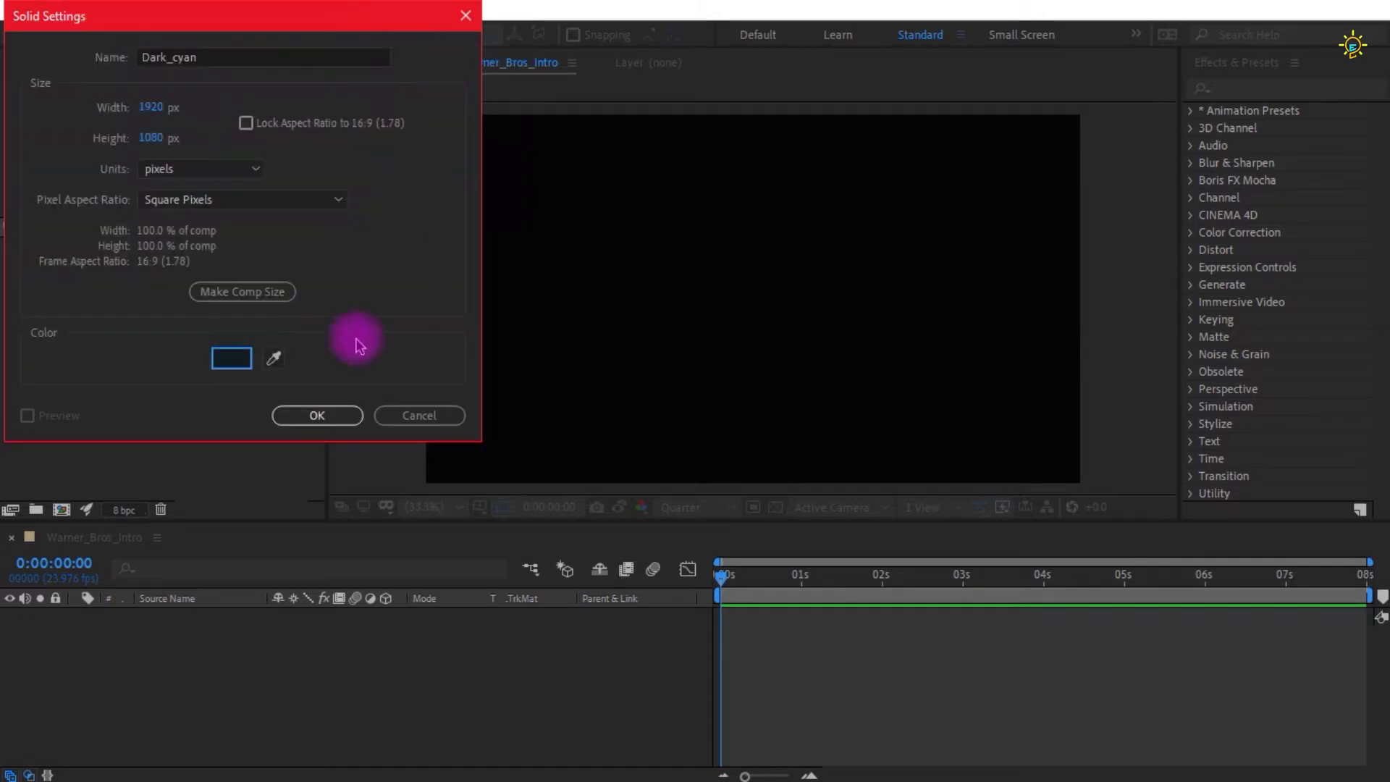
left_click(298, 411)
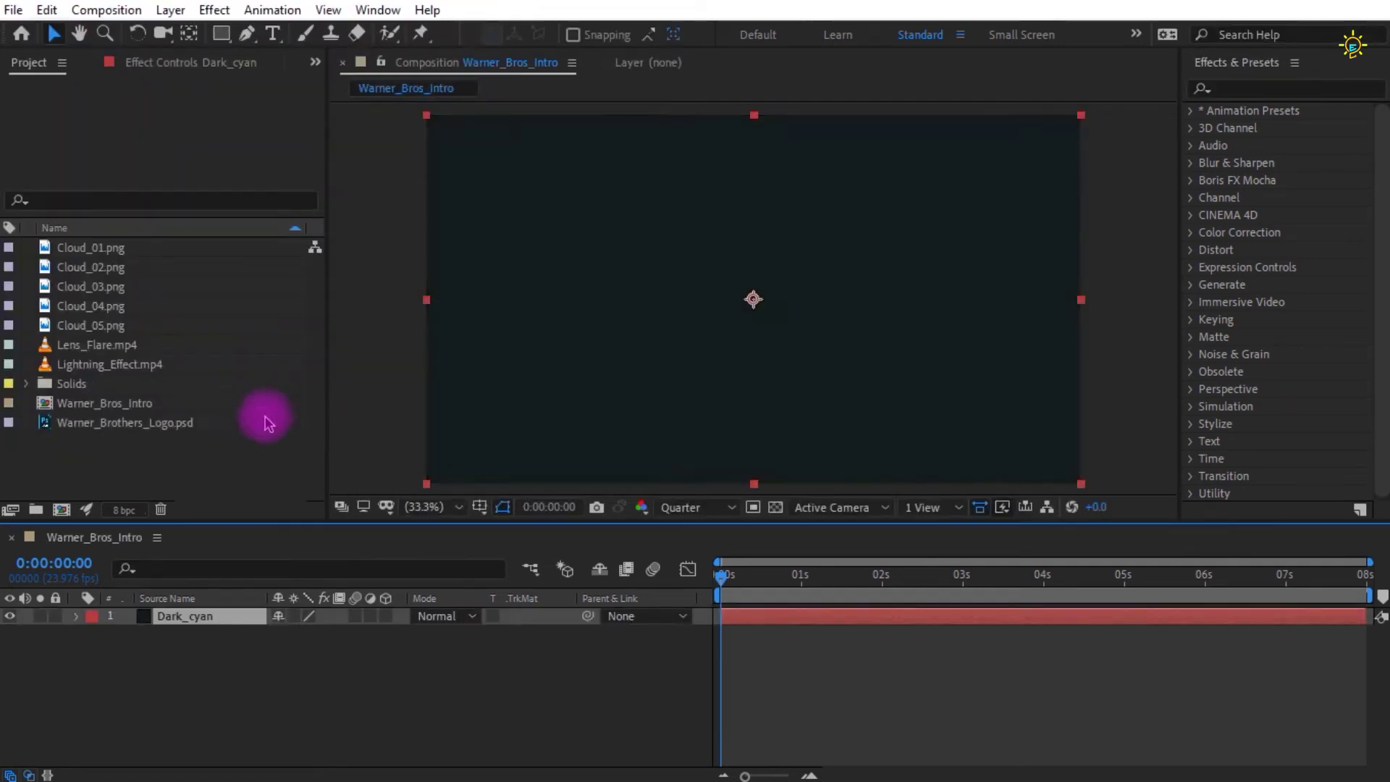
left_click(293, 684)
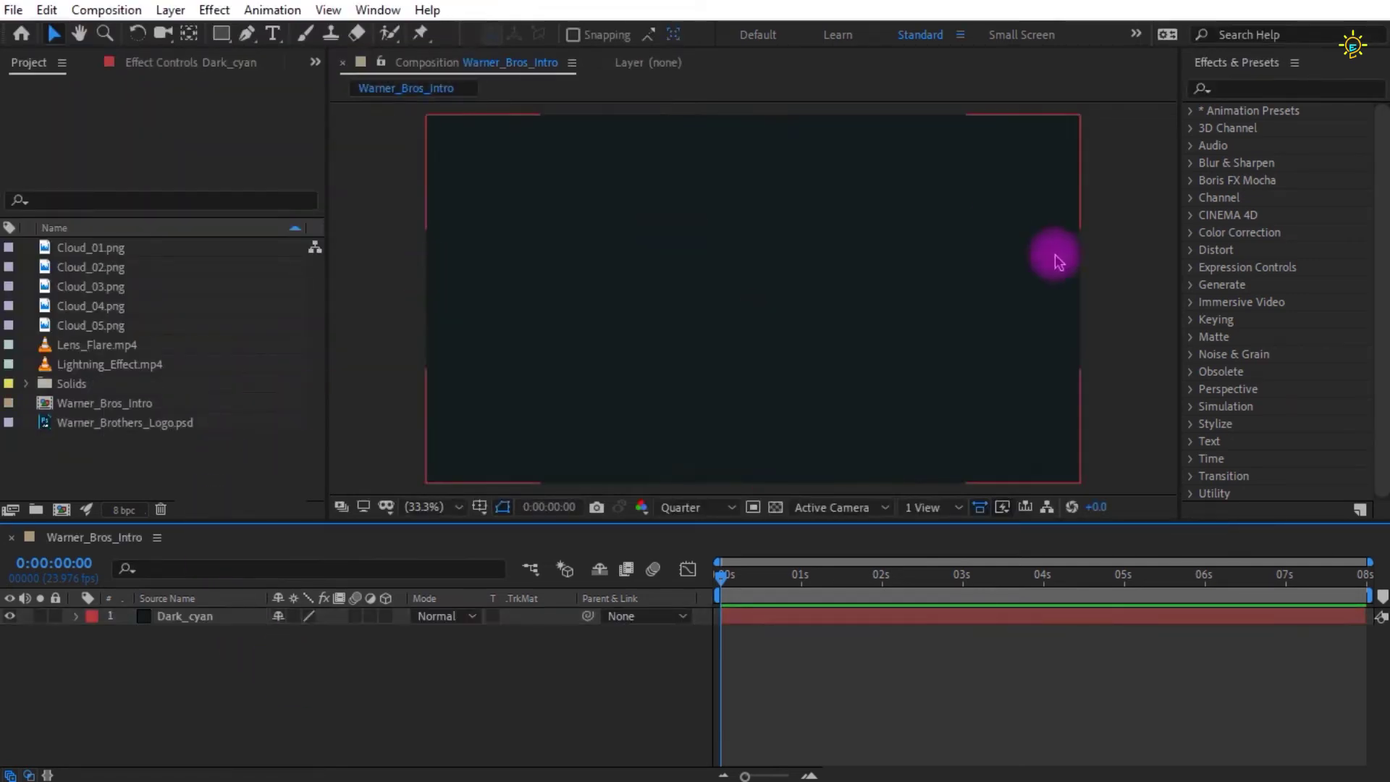
- Add a composition-sized solid named Black with the colour 000000
right_click(208, 695)
mouse_move(416, 472)
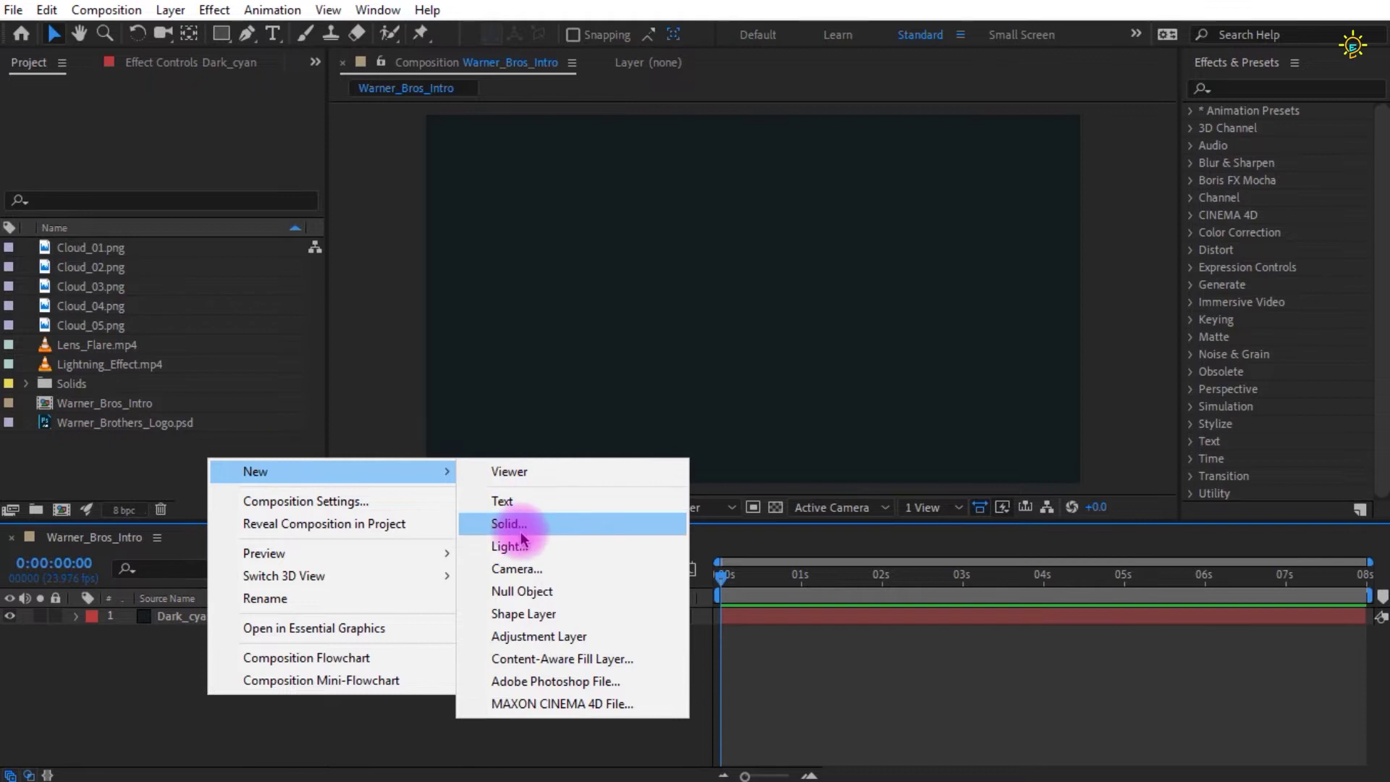
left_click(523, 529)
key("BackSpace")
type("Black")
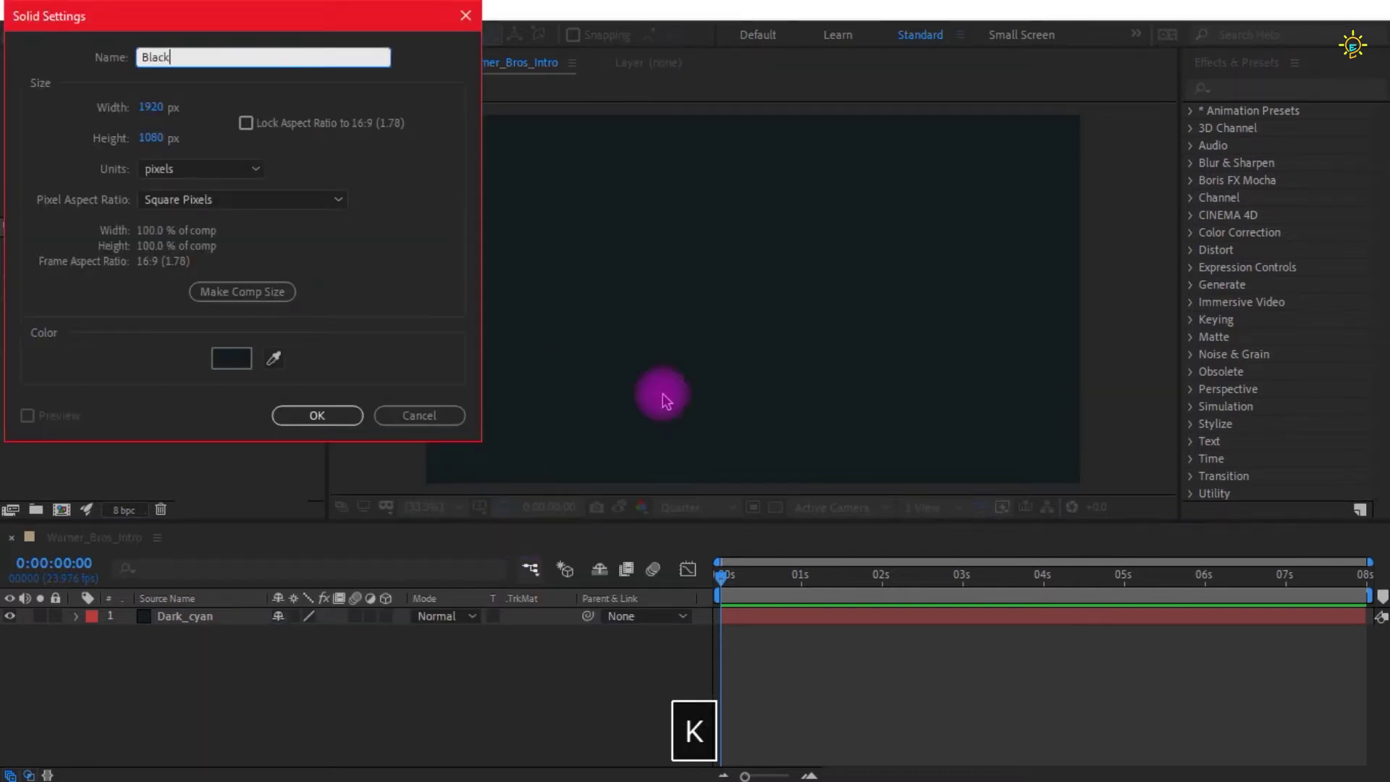
left_click(231, 358)
left_click_drag(130, 289, 3, 341)
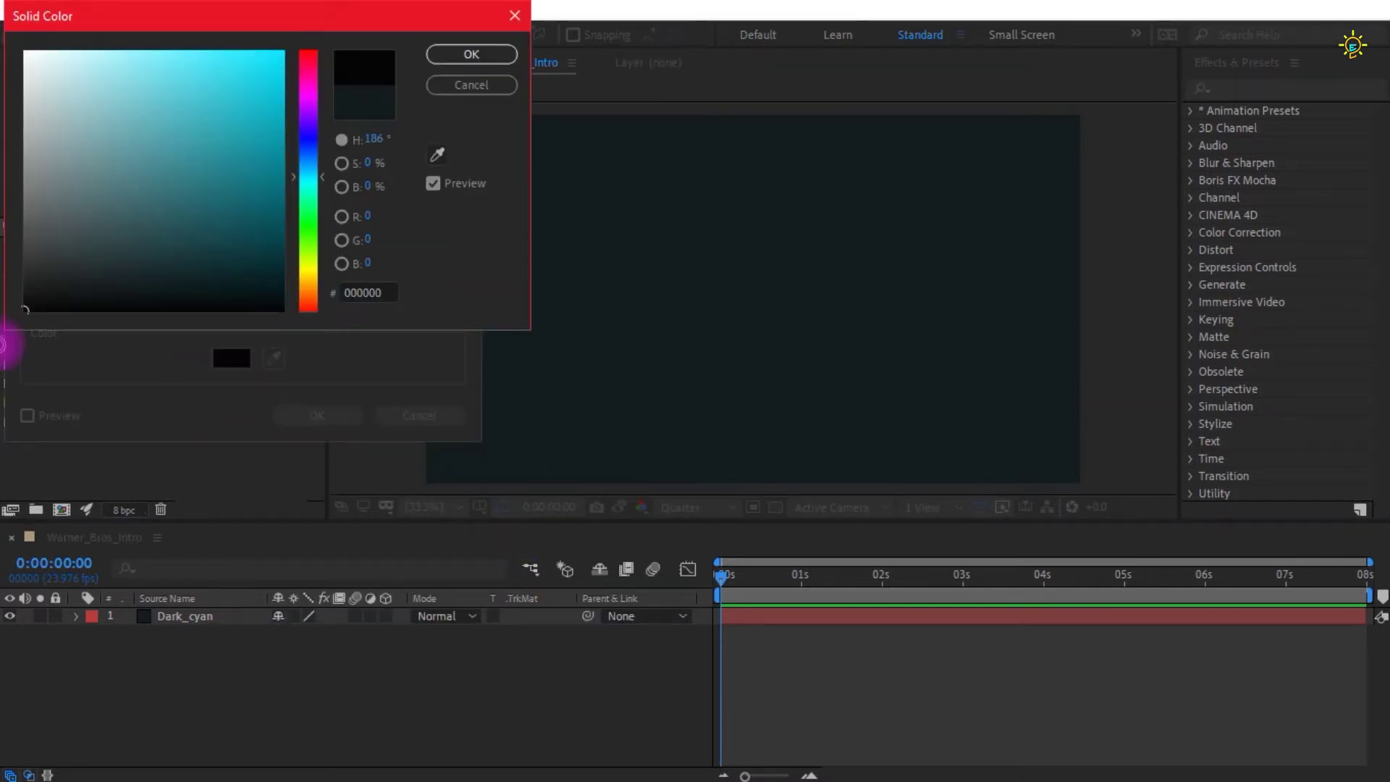
left_click(472, 54)
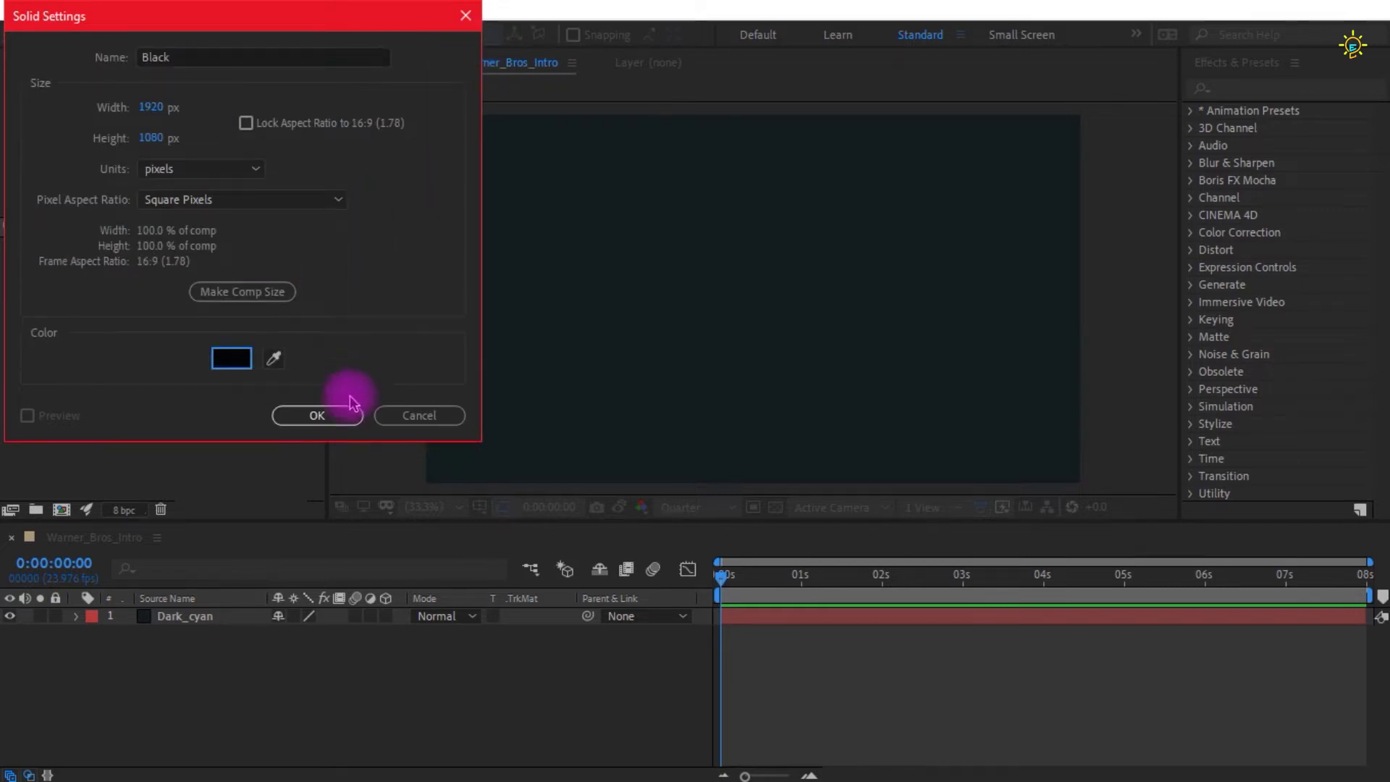
left_click(335, 425)
left_click(228, 685)
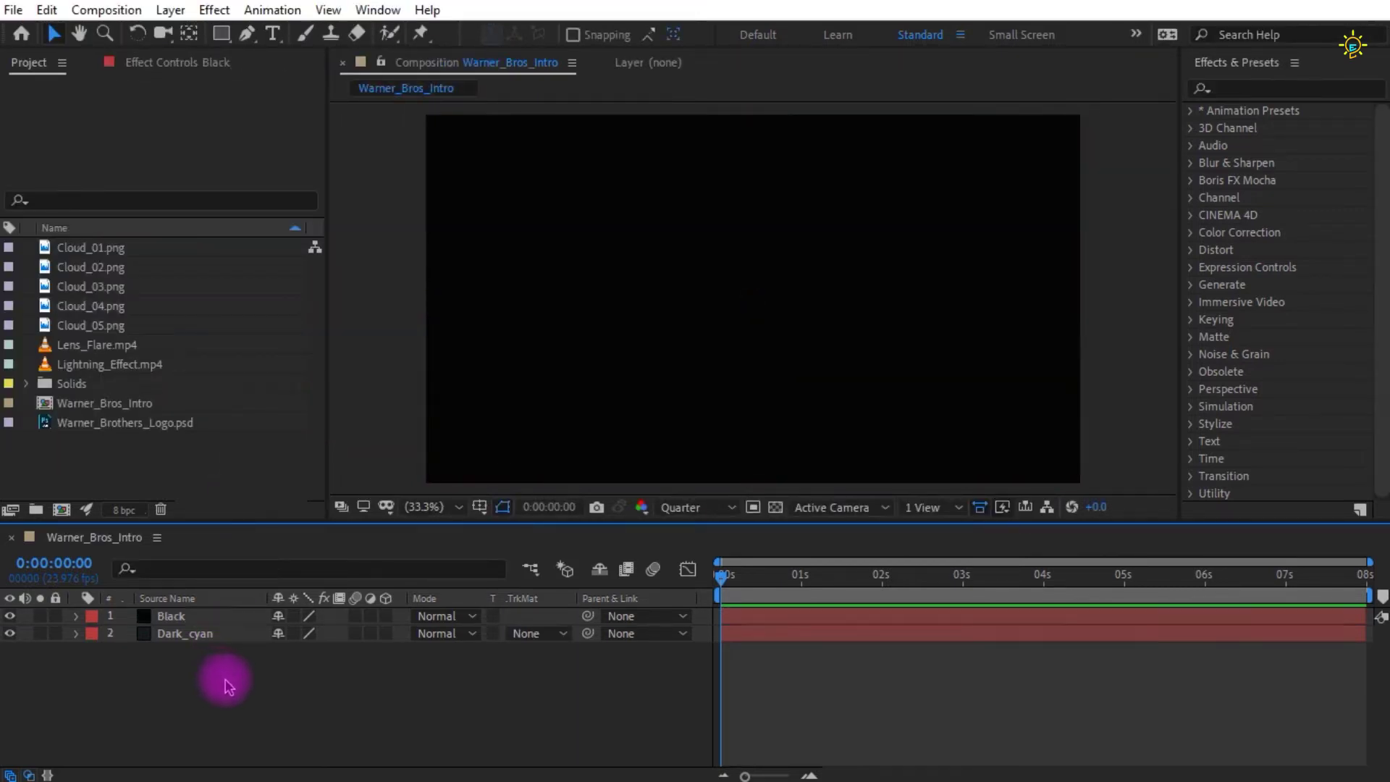
- Move the Dark_cyan layer above Black and give it an elliptical mask filling the whole layer
left_click_drag(199, 639, 200, 612)
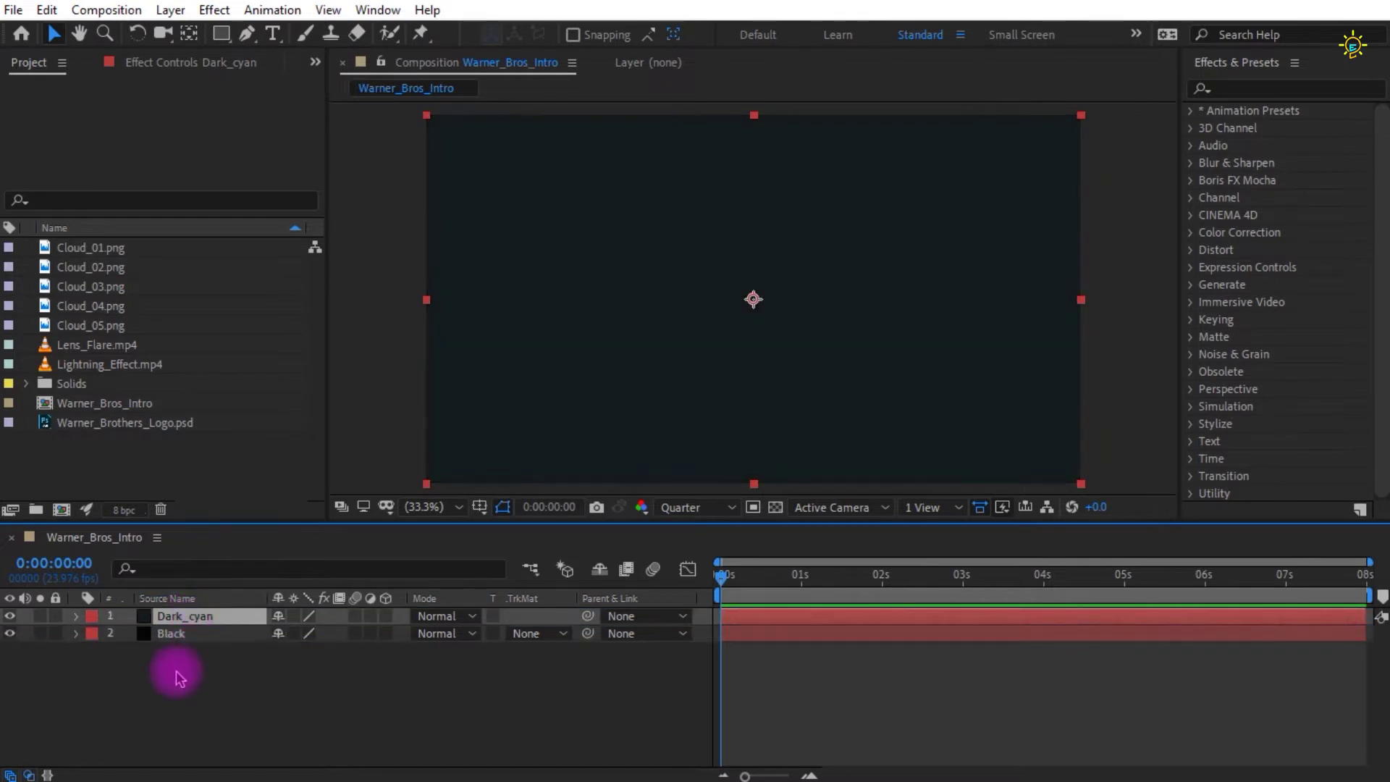
left_click(221, 35)
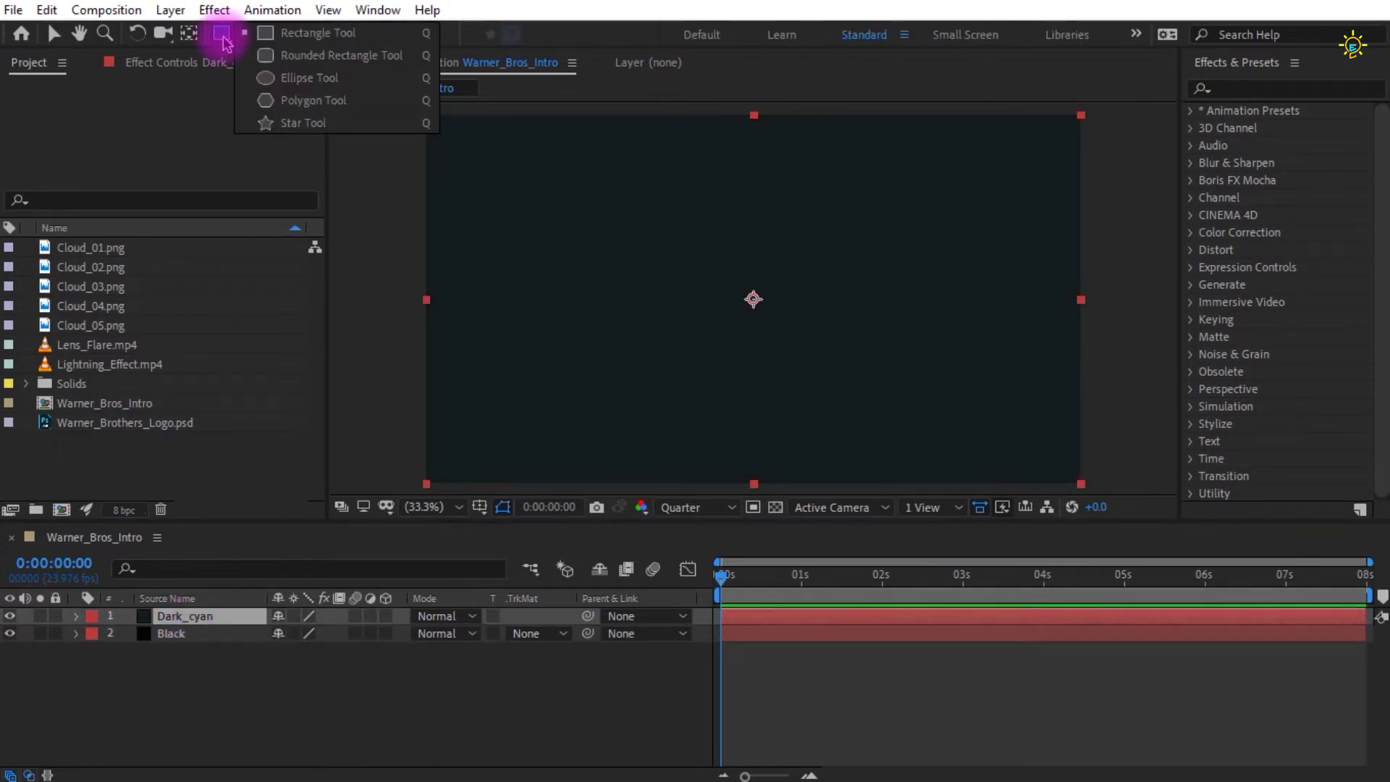
left_click(267, 77)
double_click(226, 36)
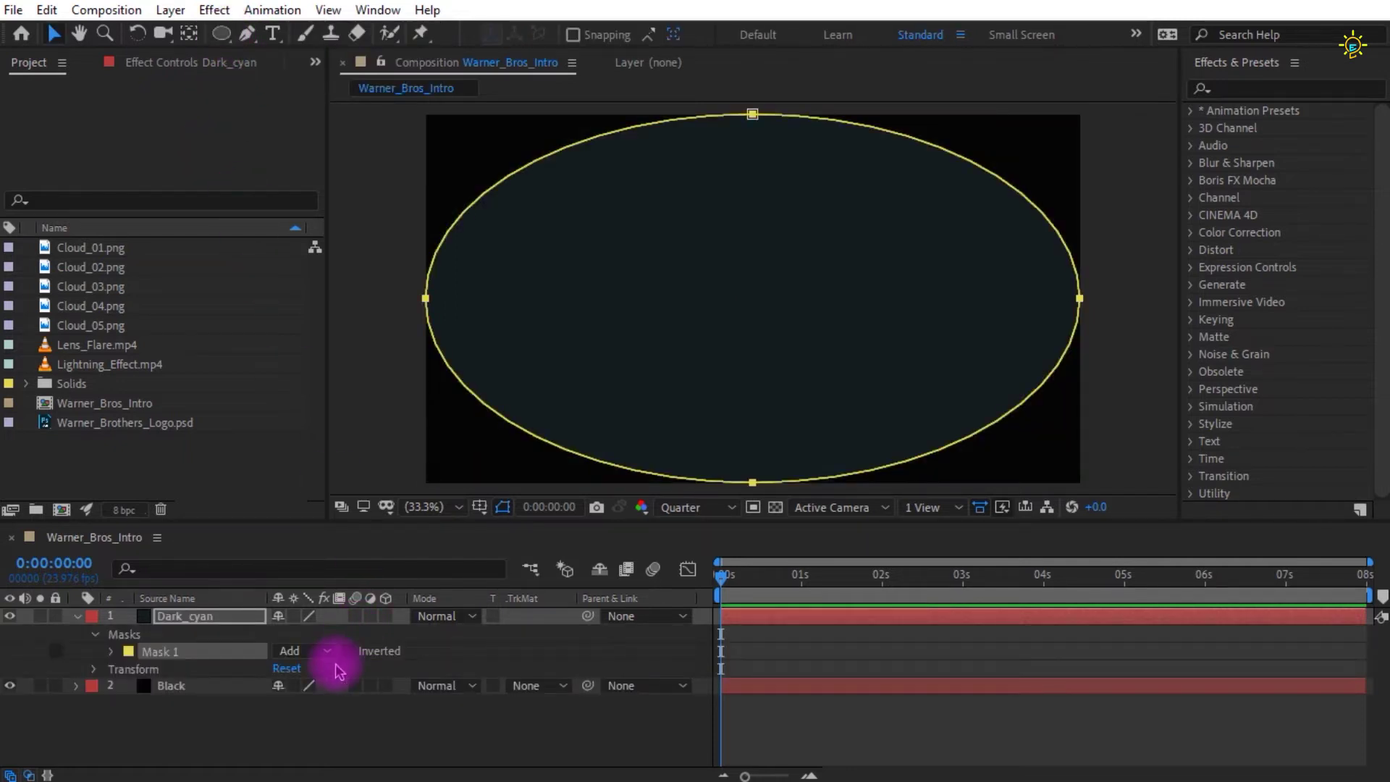
- Set the Mask Feather of the Dark_cyan layer's ellipse mask to about 738 pixels
key("f")
left_click_drag(301, 650, 976, 713)
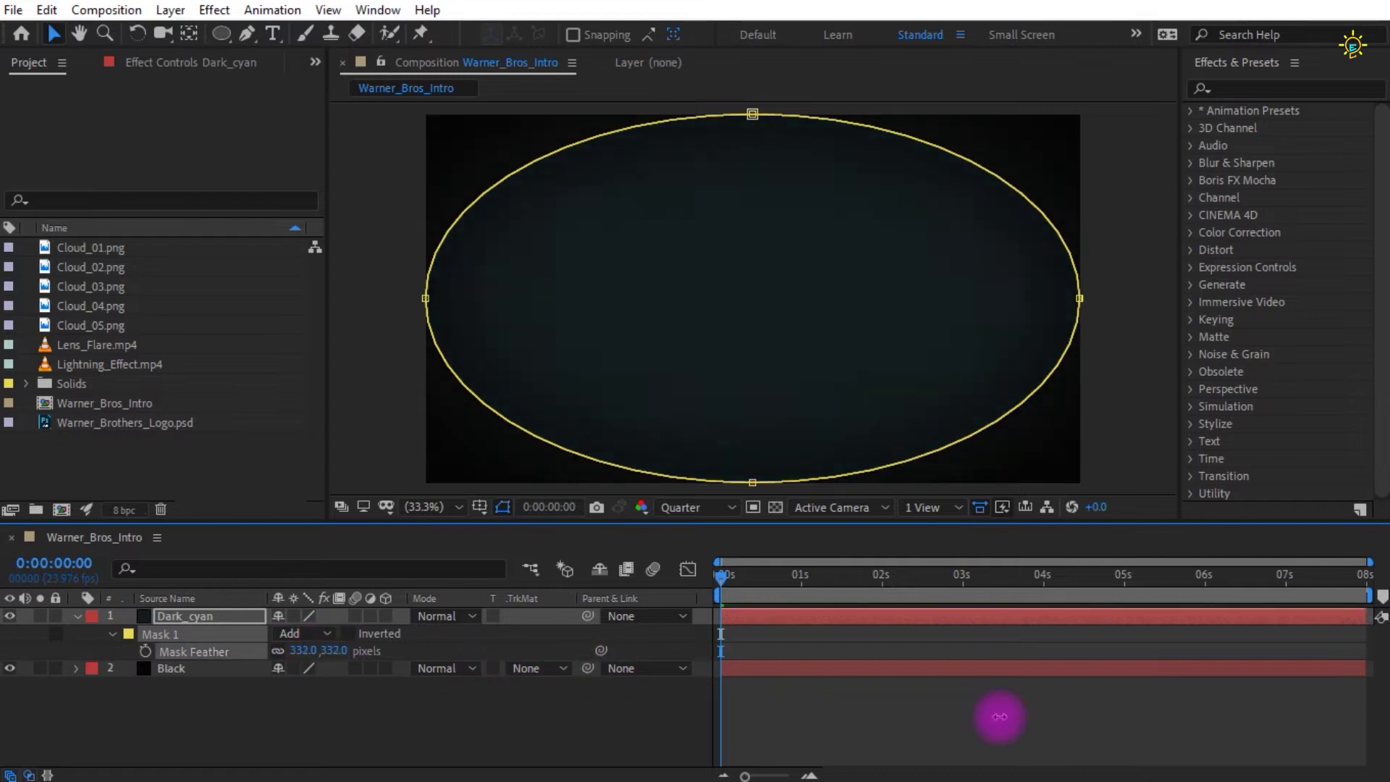
left_click_drag(1084, 715, 1141, 714)
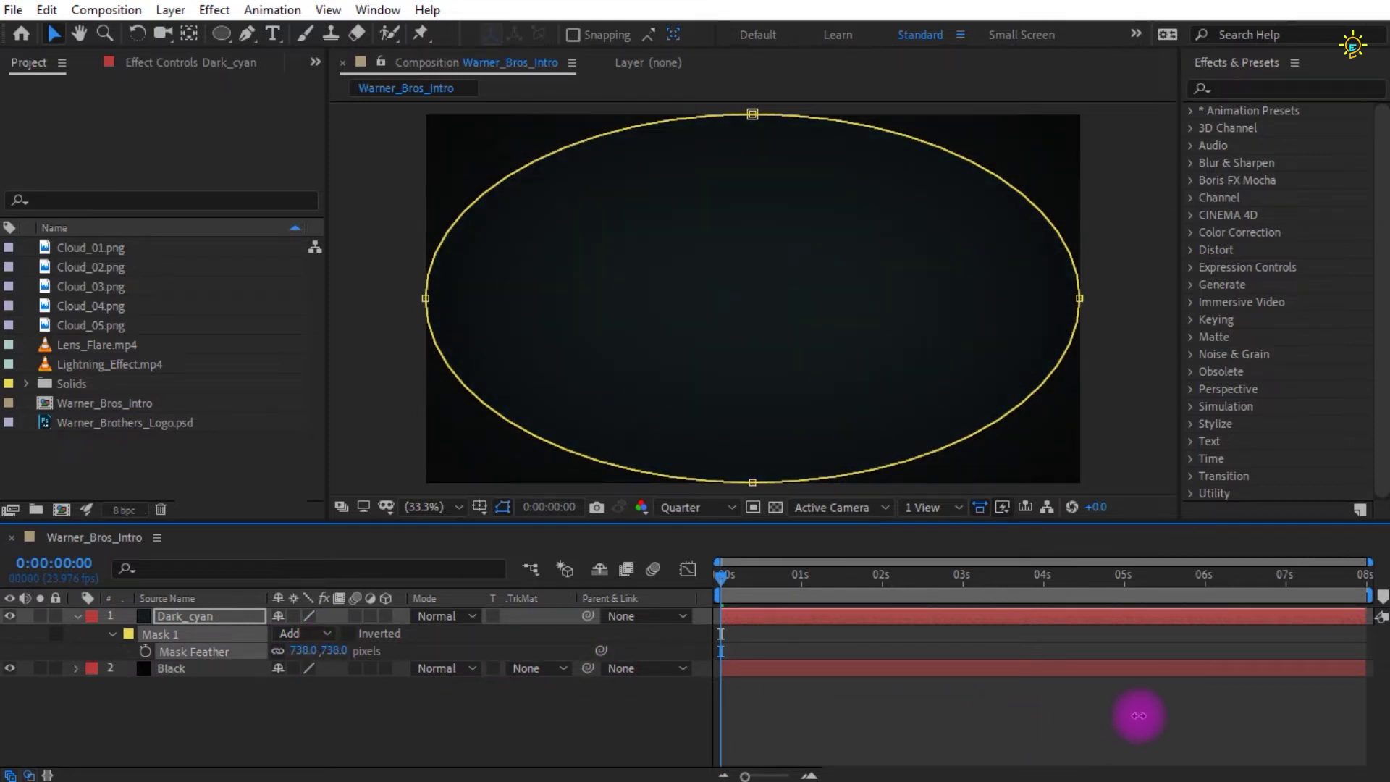
left_click(306, 710)
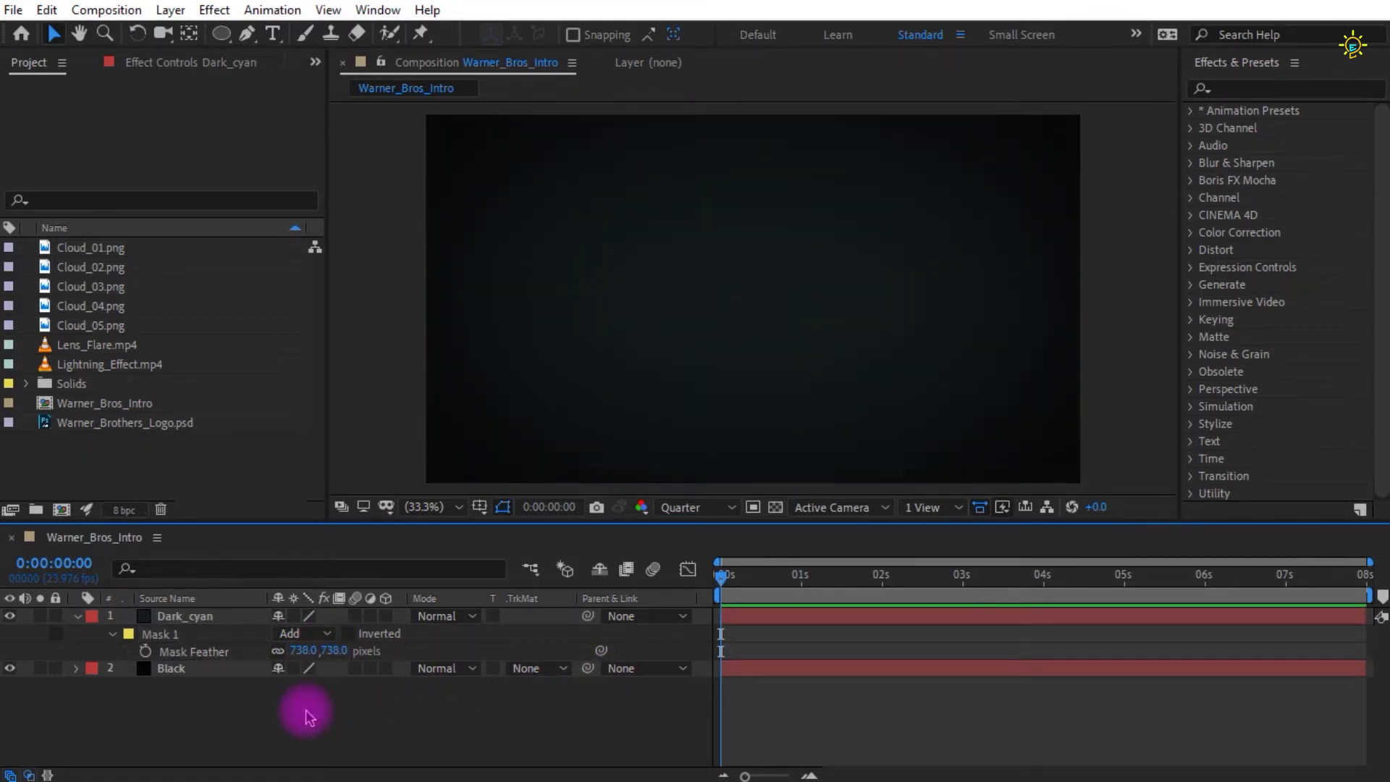
- Flatten the ellipse mask on Dark_cyan by moving its bottom edge up and its top edge down with free transform
left_click(189, 634)
left_click_drag(752, 481, 747, 455)
key("ctrl+z")
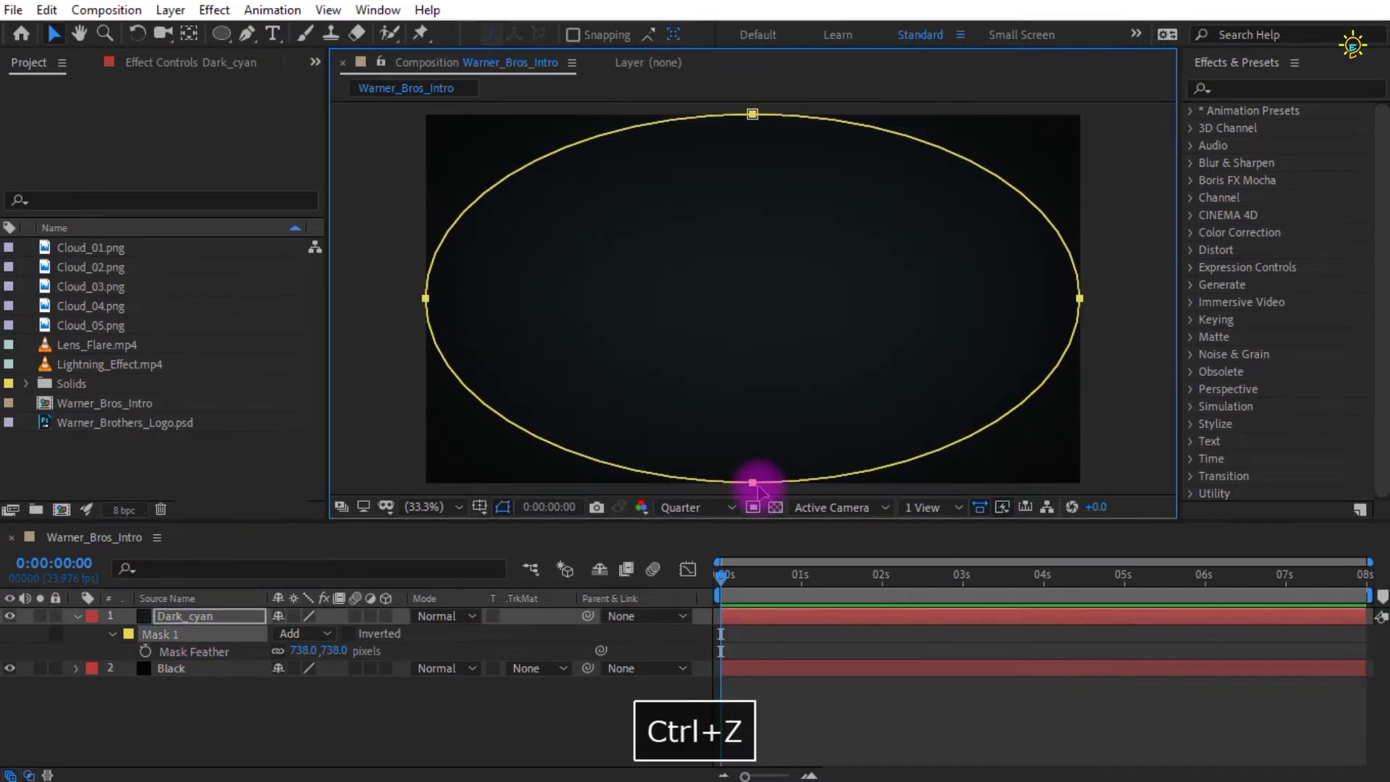
double_click(752, 480)
left_click_drag(752, 481, 752, 450)
left_click_drag(753, 114, 752, 155)
key("Return")
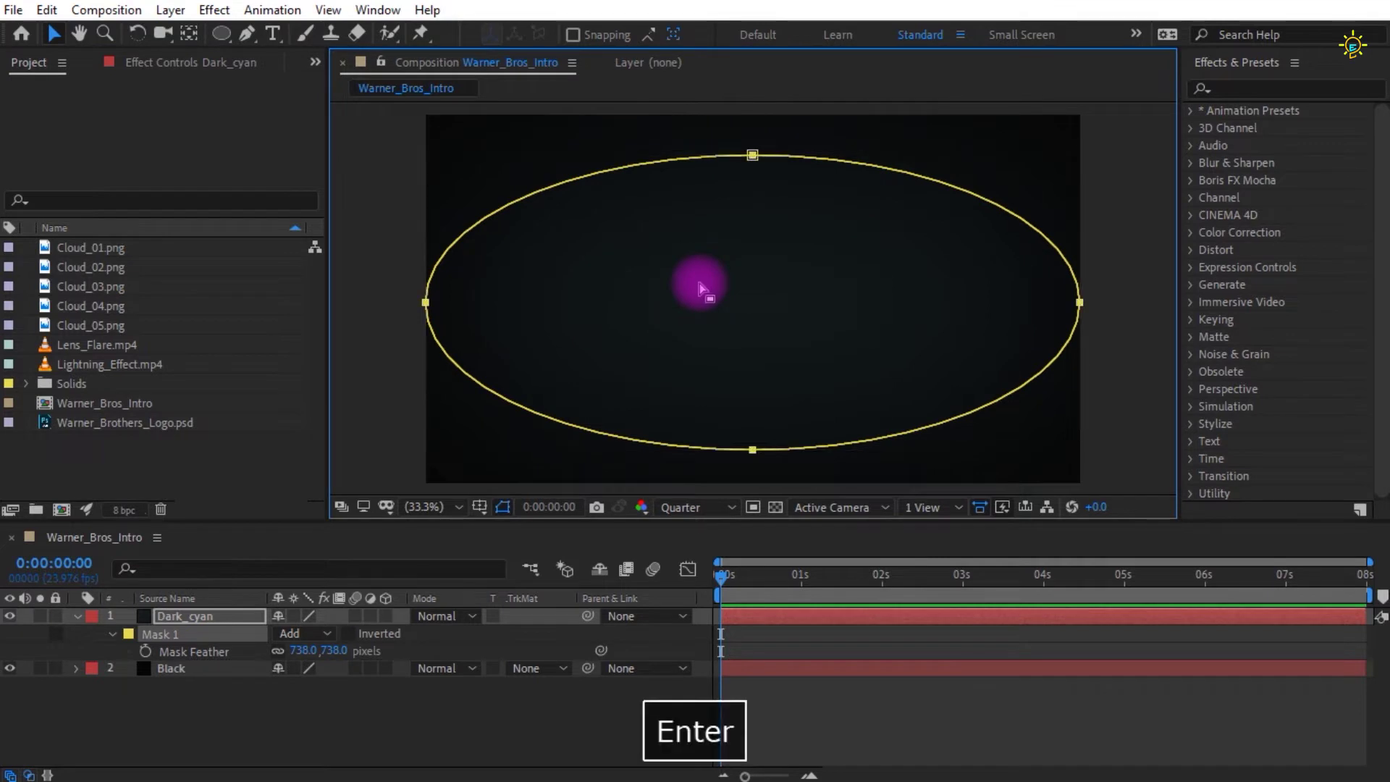
- Collapse the Dark_cyan properties and pre-compose the Dark_cyan and Black layers as Background_Layer
left_click(459, 720)
left_click_drag(369, 688, 216, 615)
key("u")
left_click_drag(239, 694, 201, 612)
right_click(201, 616)
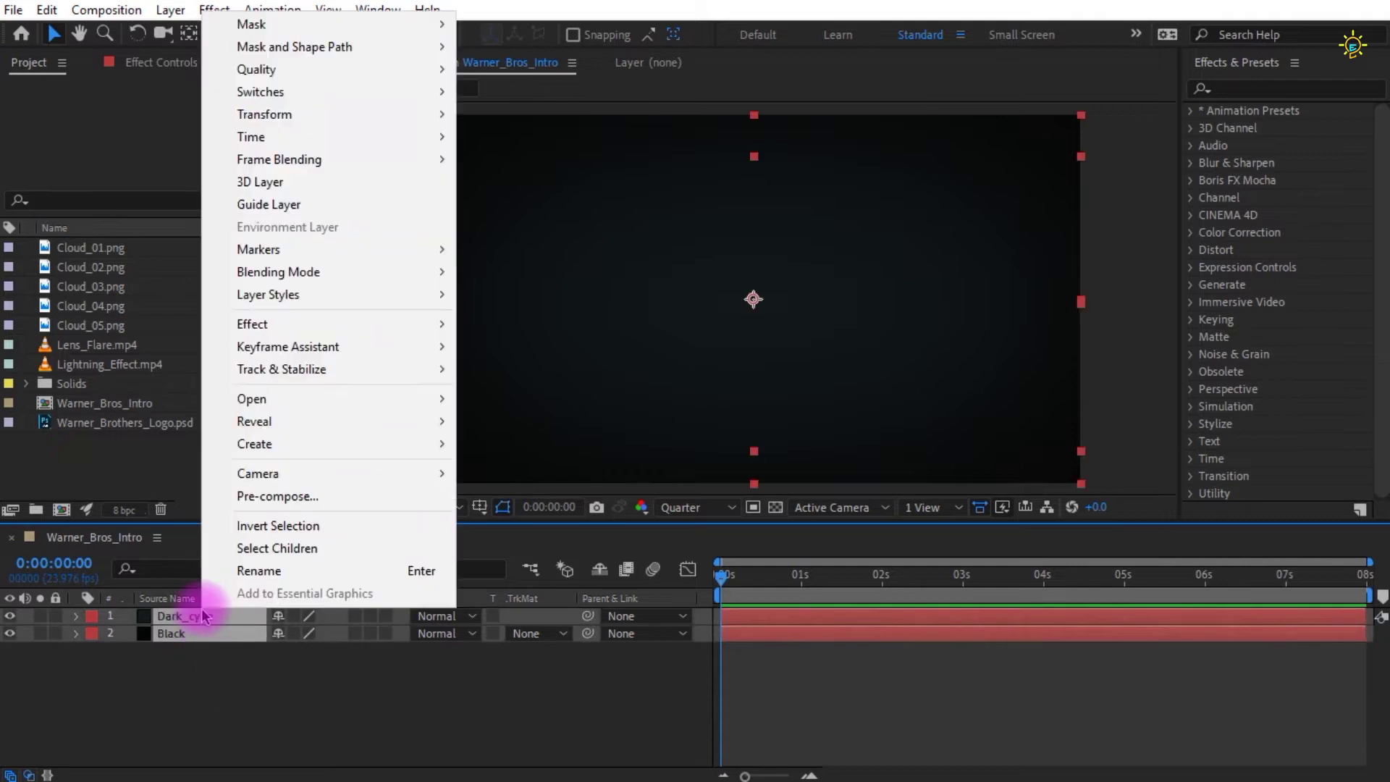
left_click(247, 497)
key("BackSpace")
type("Background_Layer")
left_click(270, 319)
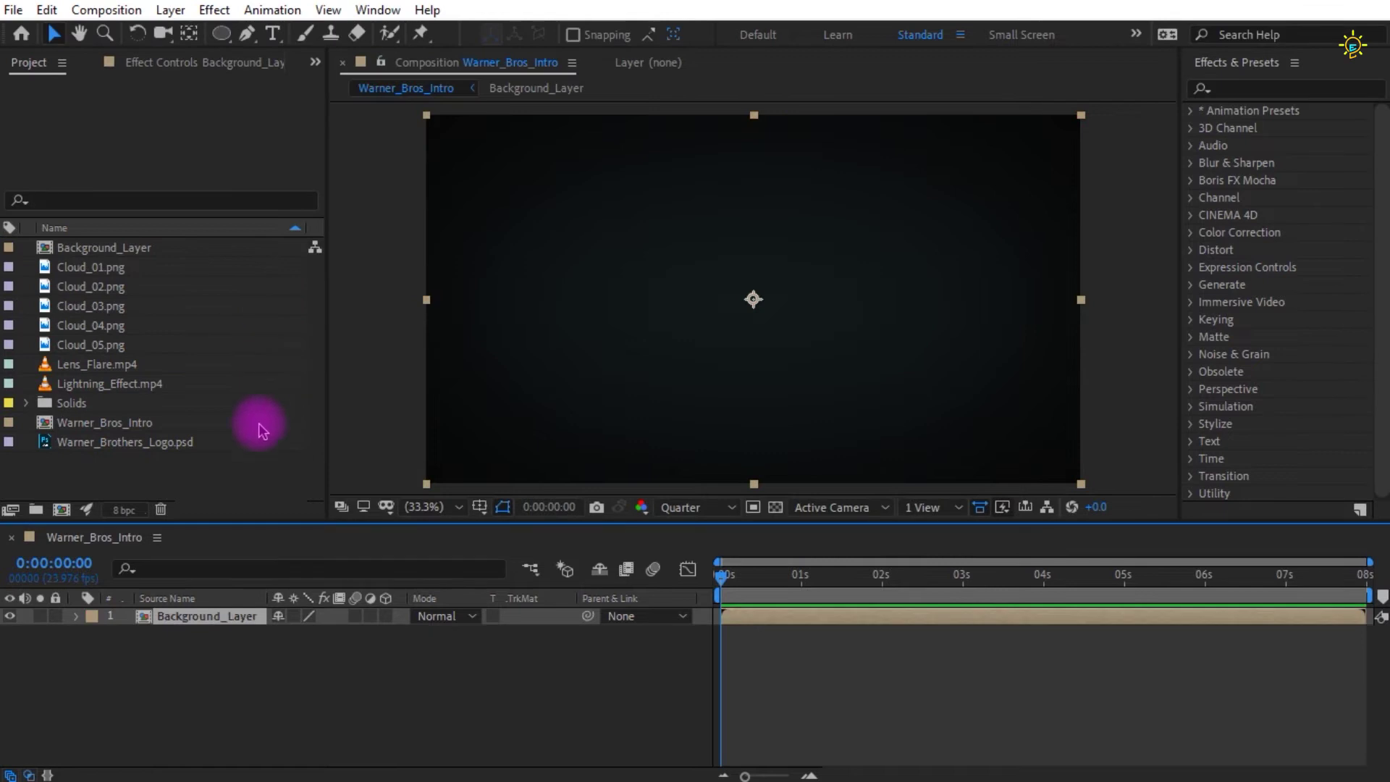
left_click(1061, 635)
- Split the composition viewer into 2 Views - Horizontal and set the Top view's magnification to Fit up to 100%
left_click(942, 521)
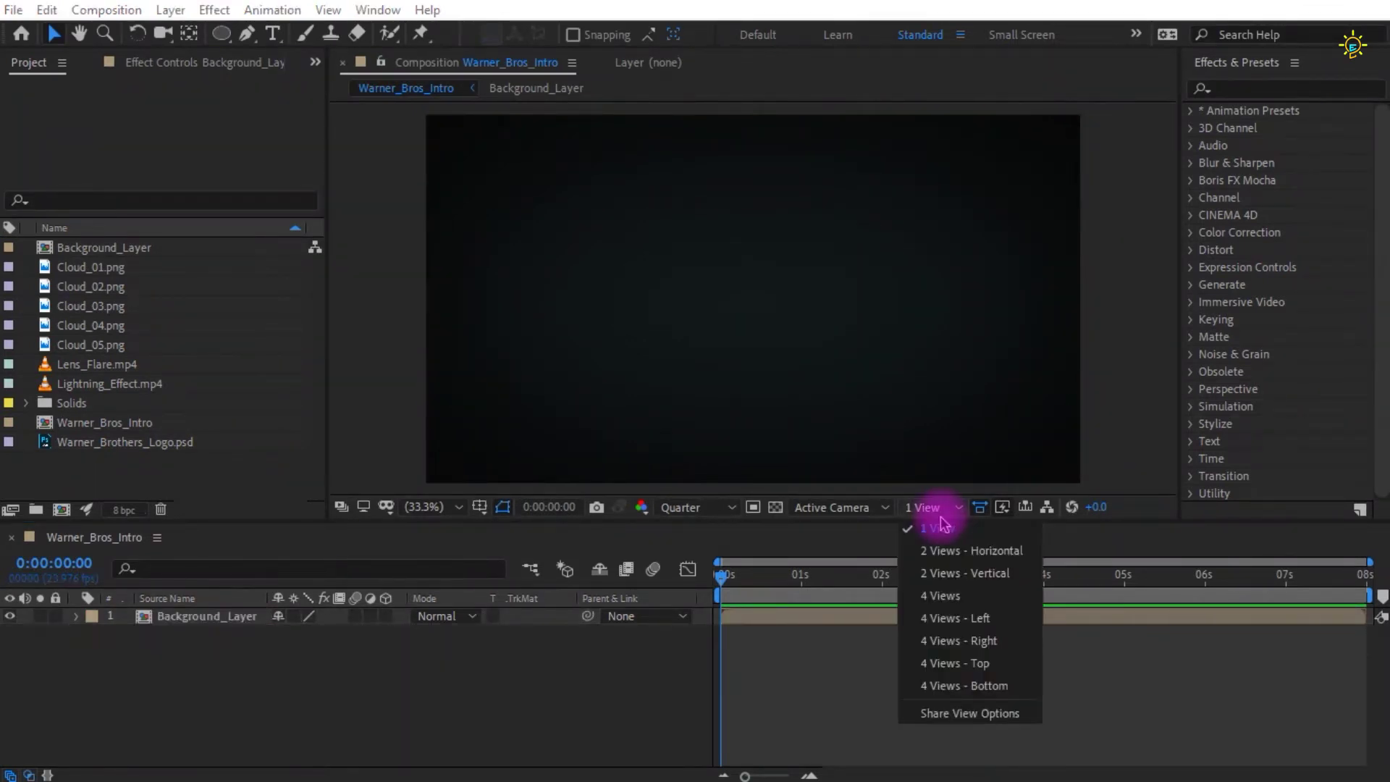
left_click(940, 550)
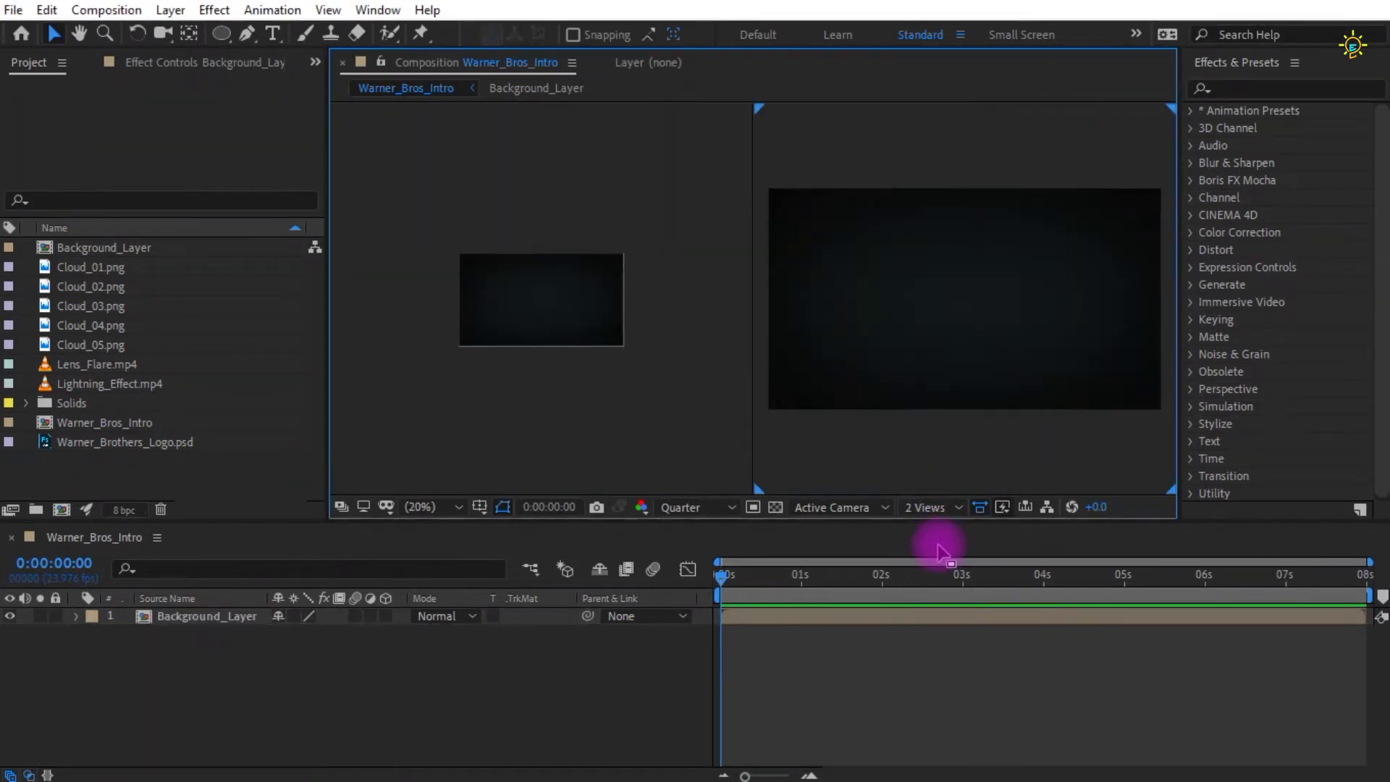
left_click(658, 441)
left_click(428, 507)
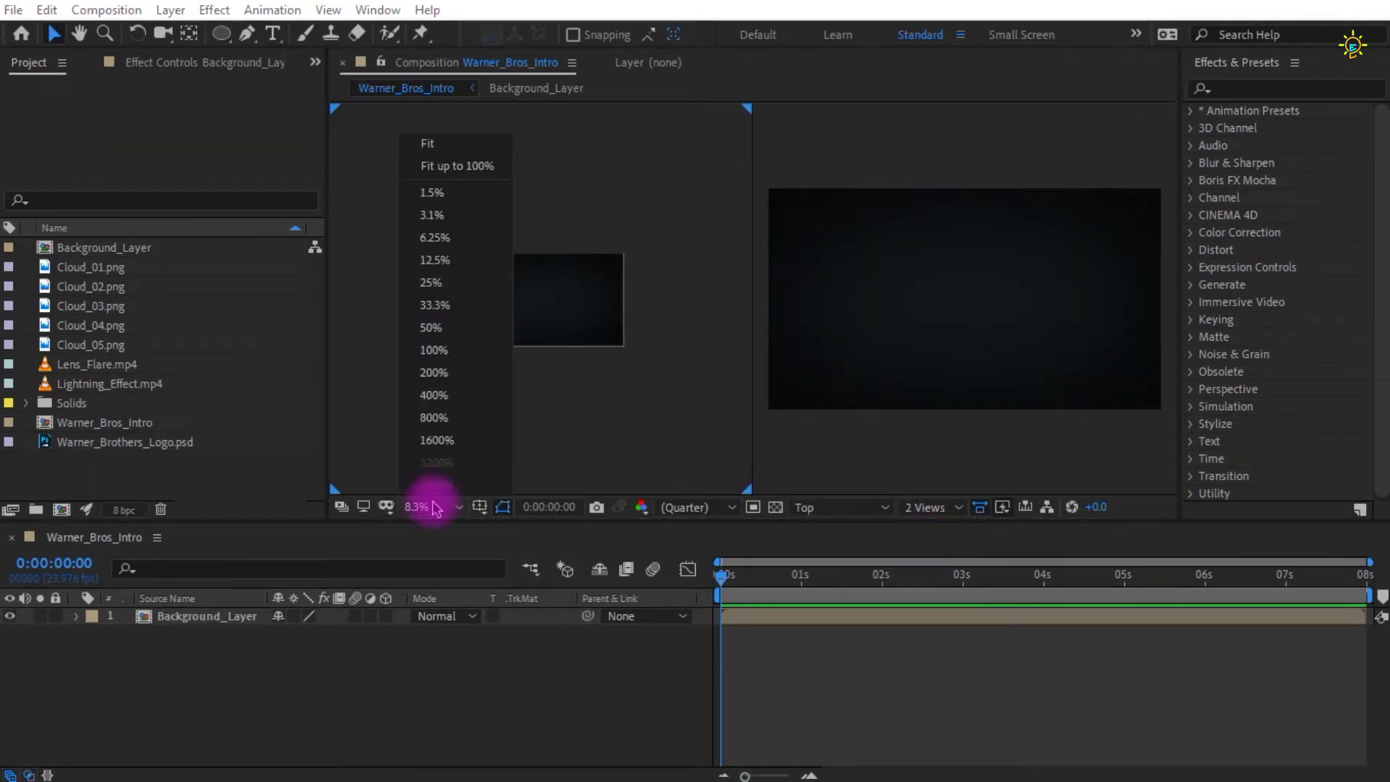
left_click(468, 168)
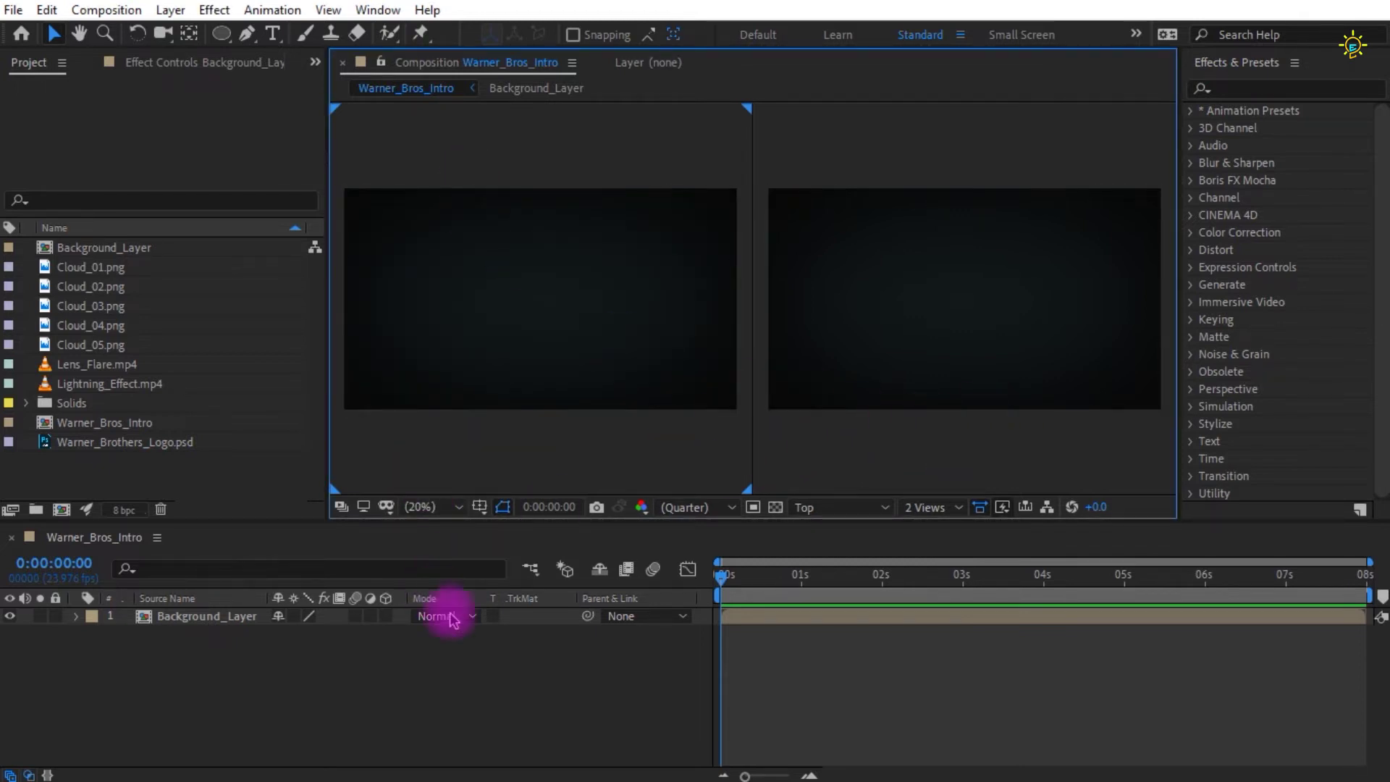
- Add Cloud_01.png to the composition as a layer above Background_Layer
left_click(364, 676)
left_click_drag(85, 267, 167, 648)
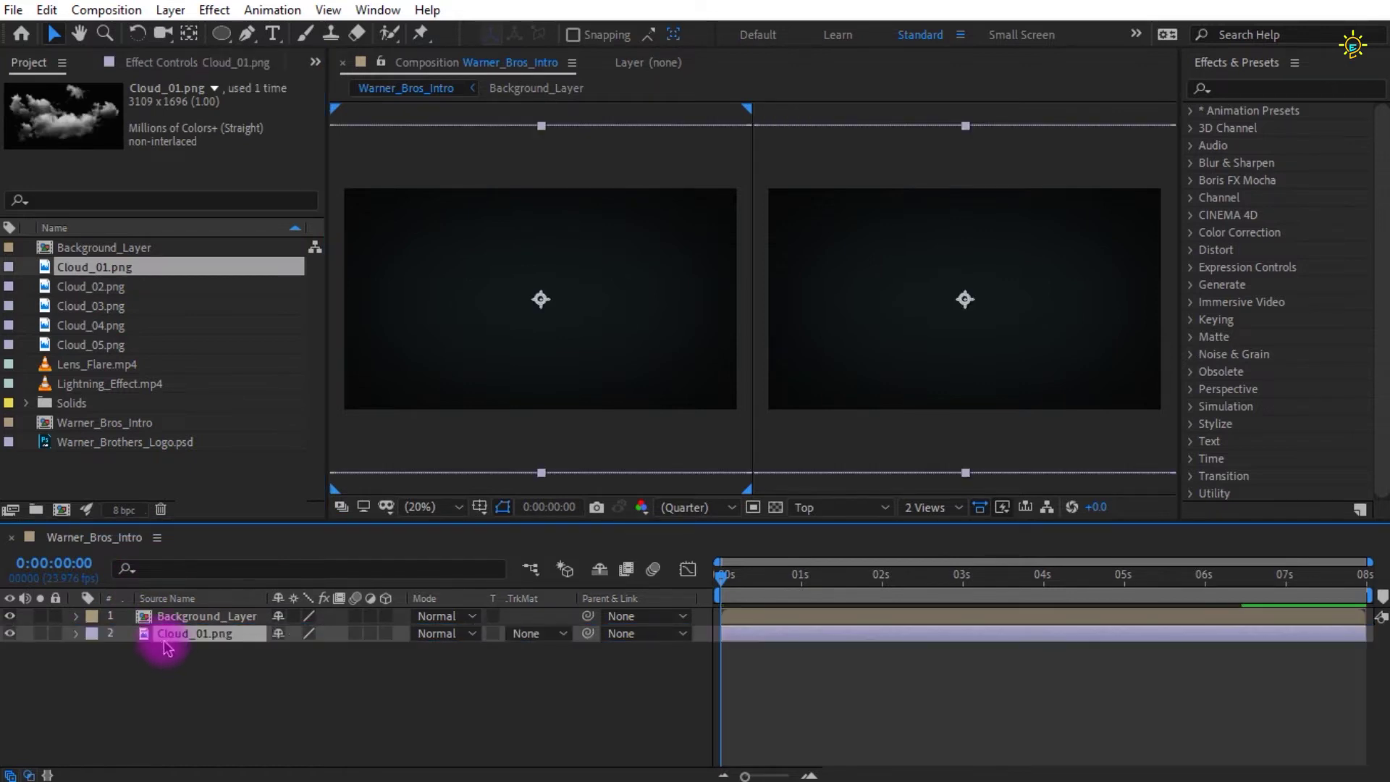
left_click_drag(229, 642, 226, 612)
- Scale the Cloud_01.png layer to 51% and turn it into a 3D layer
left_click(195, 619)
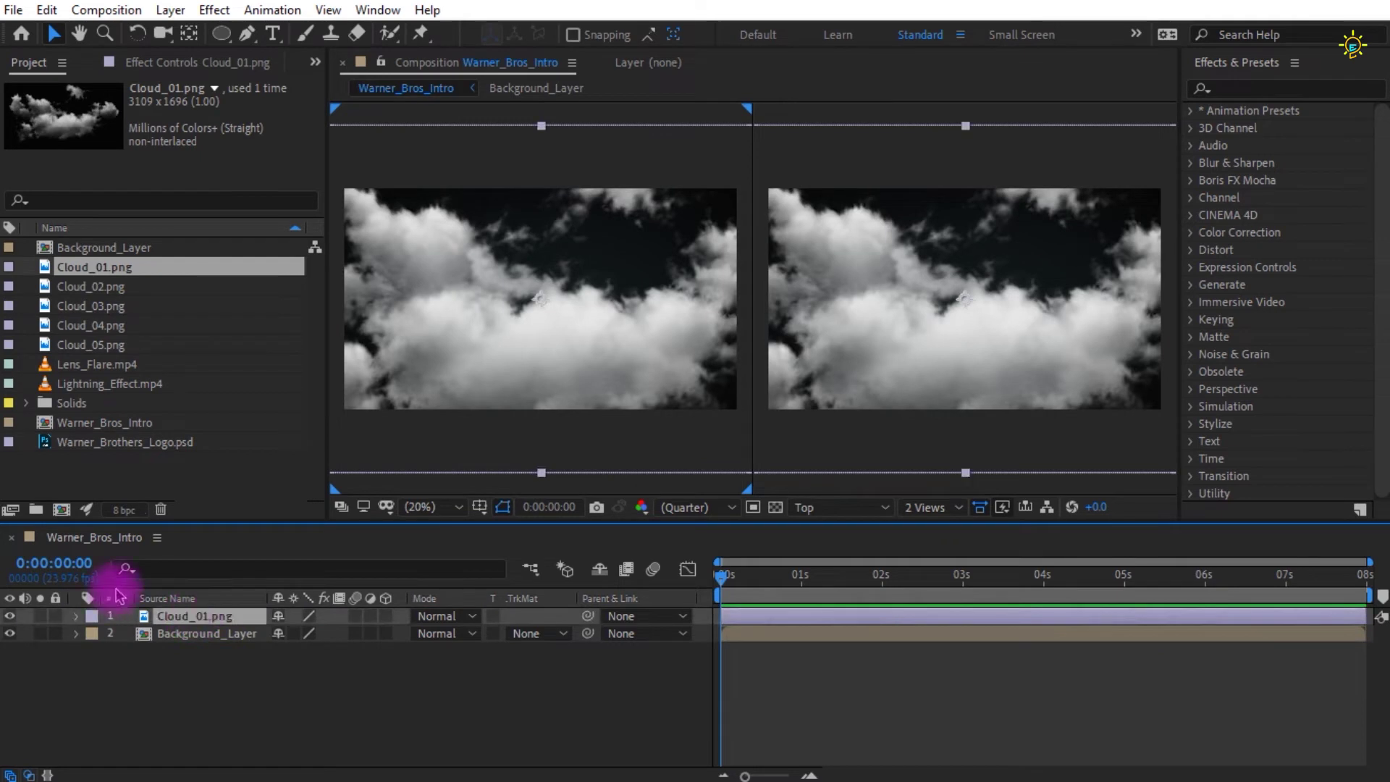
key("s")
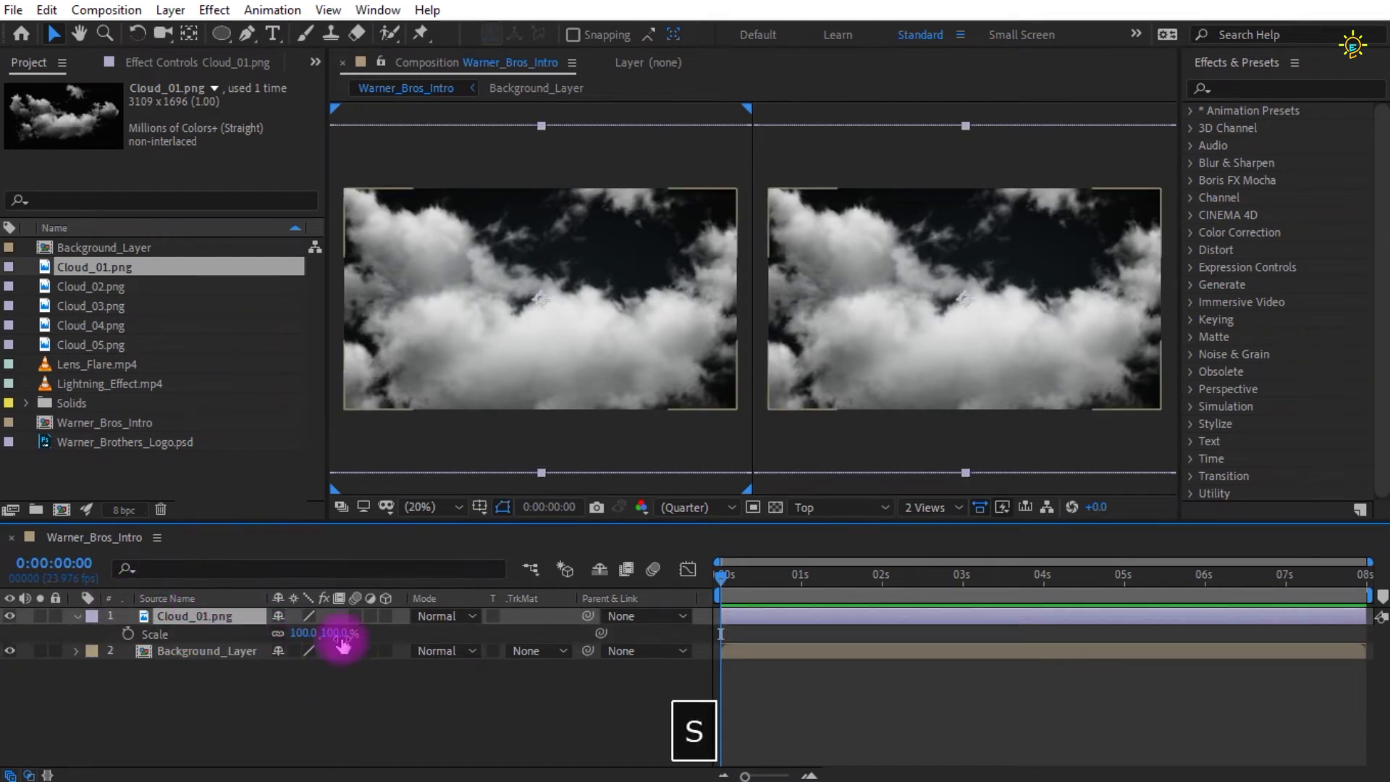
left_click_drag(310, 632, 286, 633)
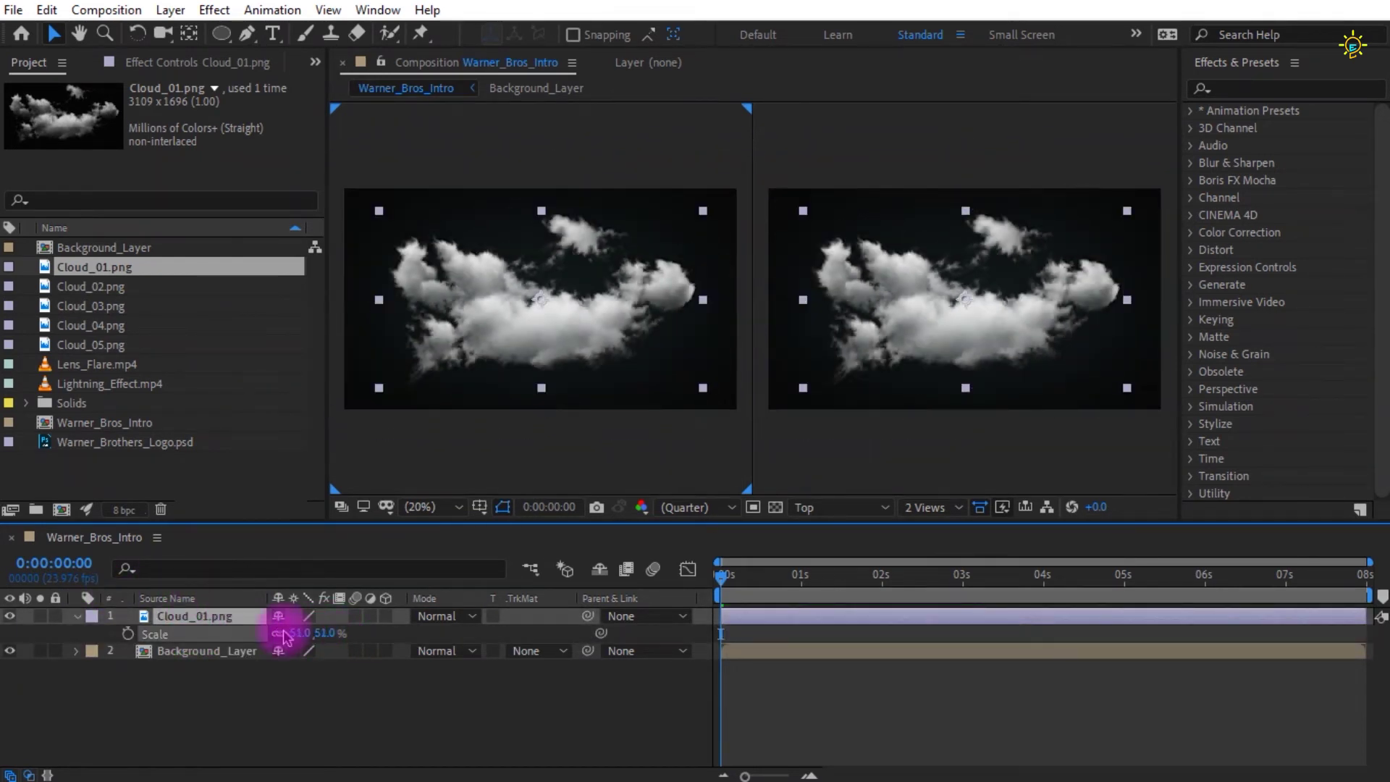
left_click(385, 617)
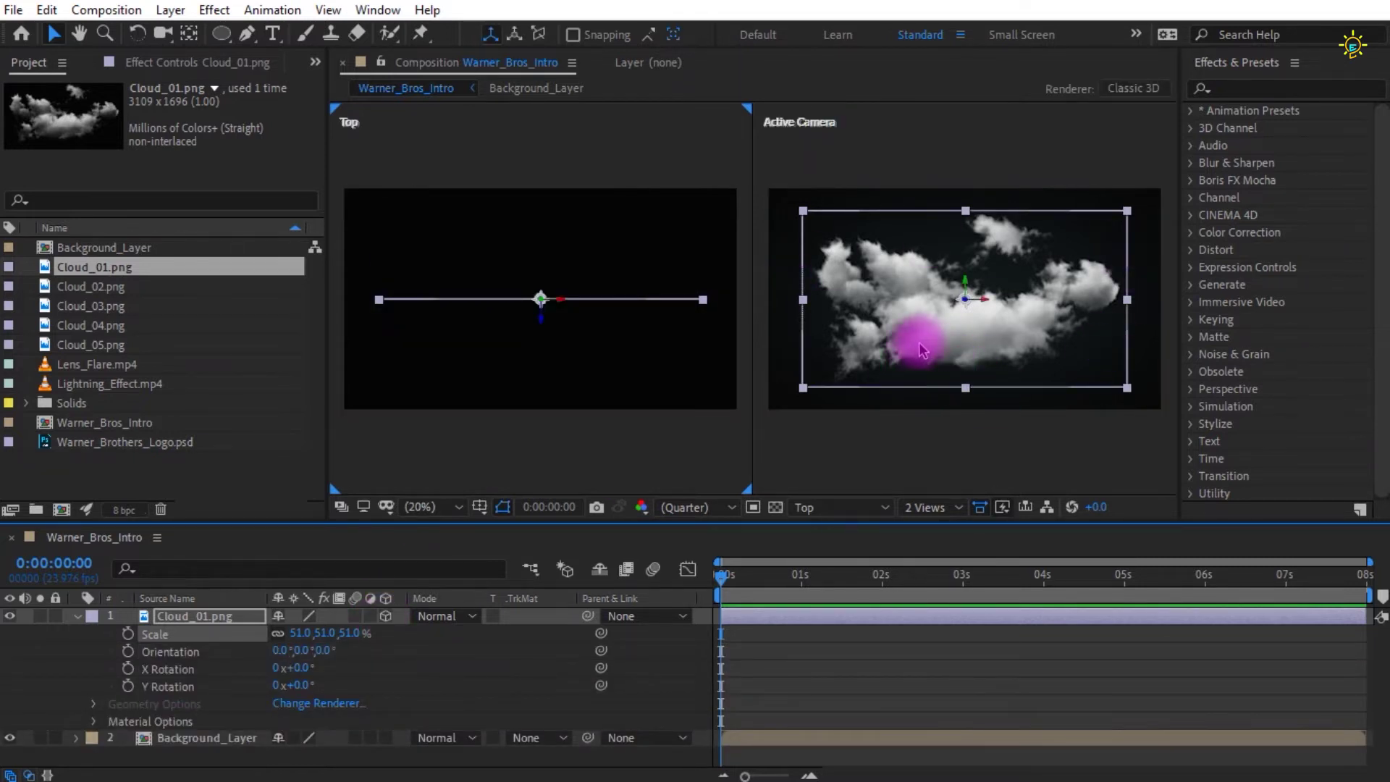
- Move Cloud_01.png to the lower-right corner of the frame and bring it forward in depth toward the camera
left_click_drag(966, 286, 966, 327)
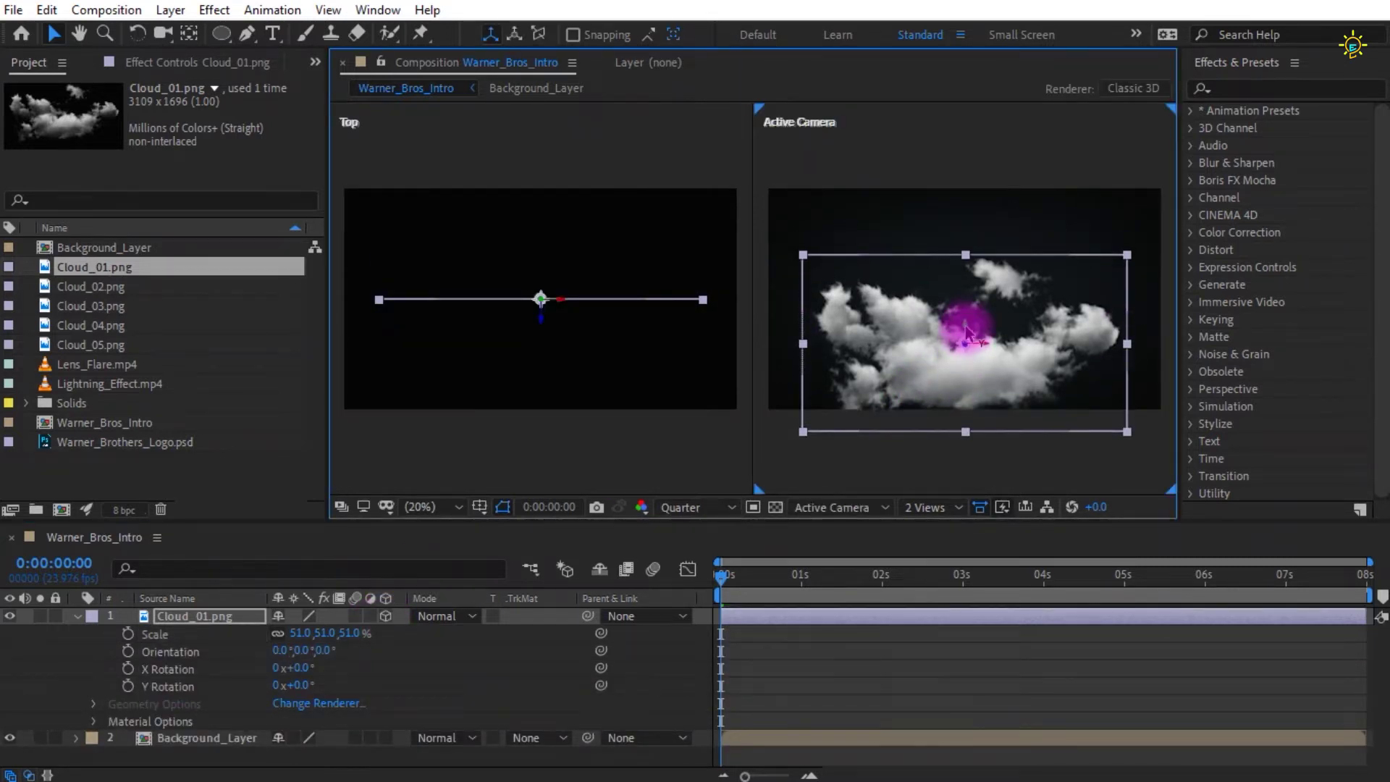
left_click_drag(1074, 362, 1122, 359)
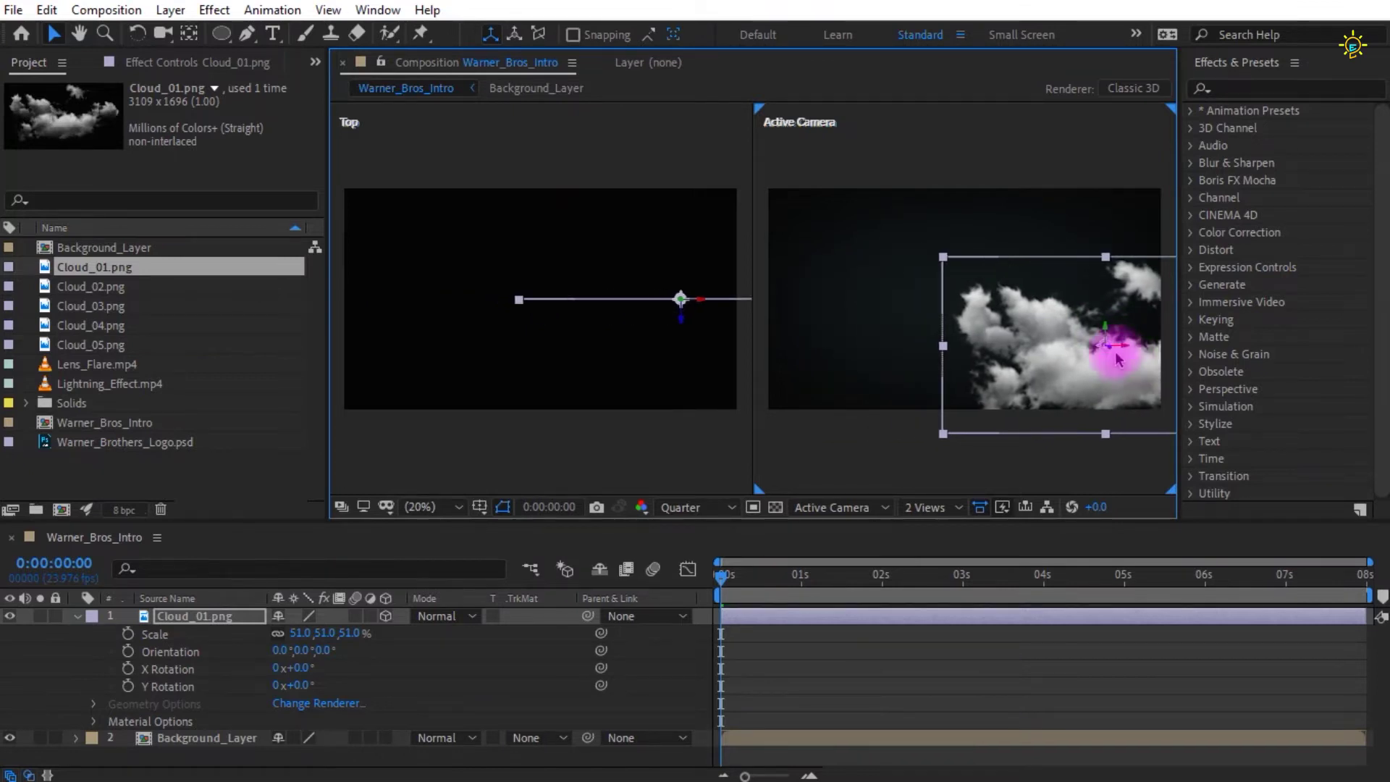
left_click_drag(1103, 312, 1106, 372)
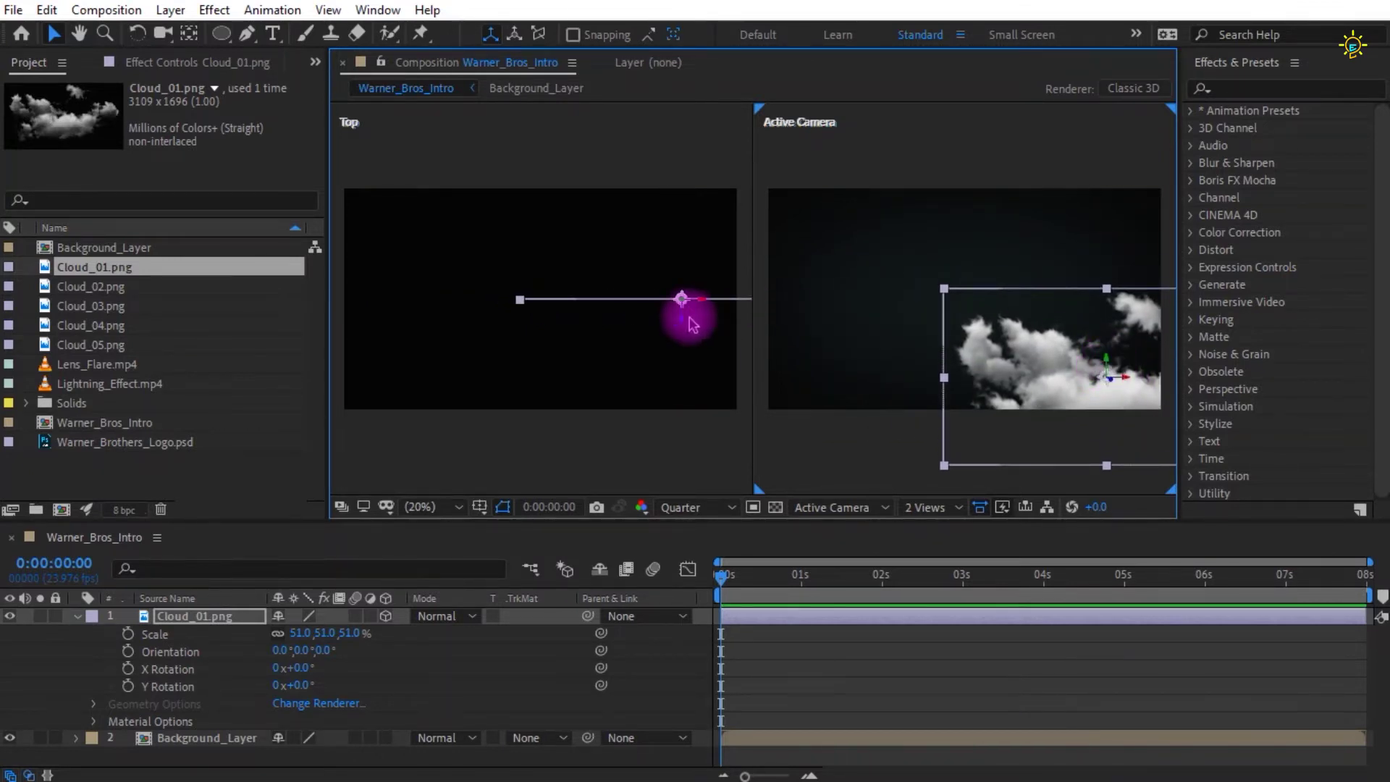
left_click_drag(682, 315, 682, 425)
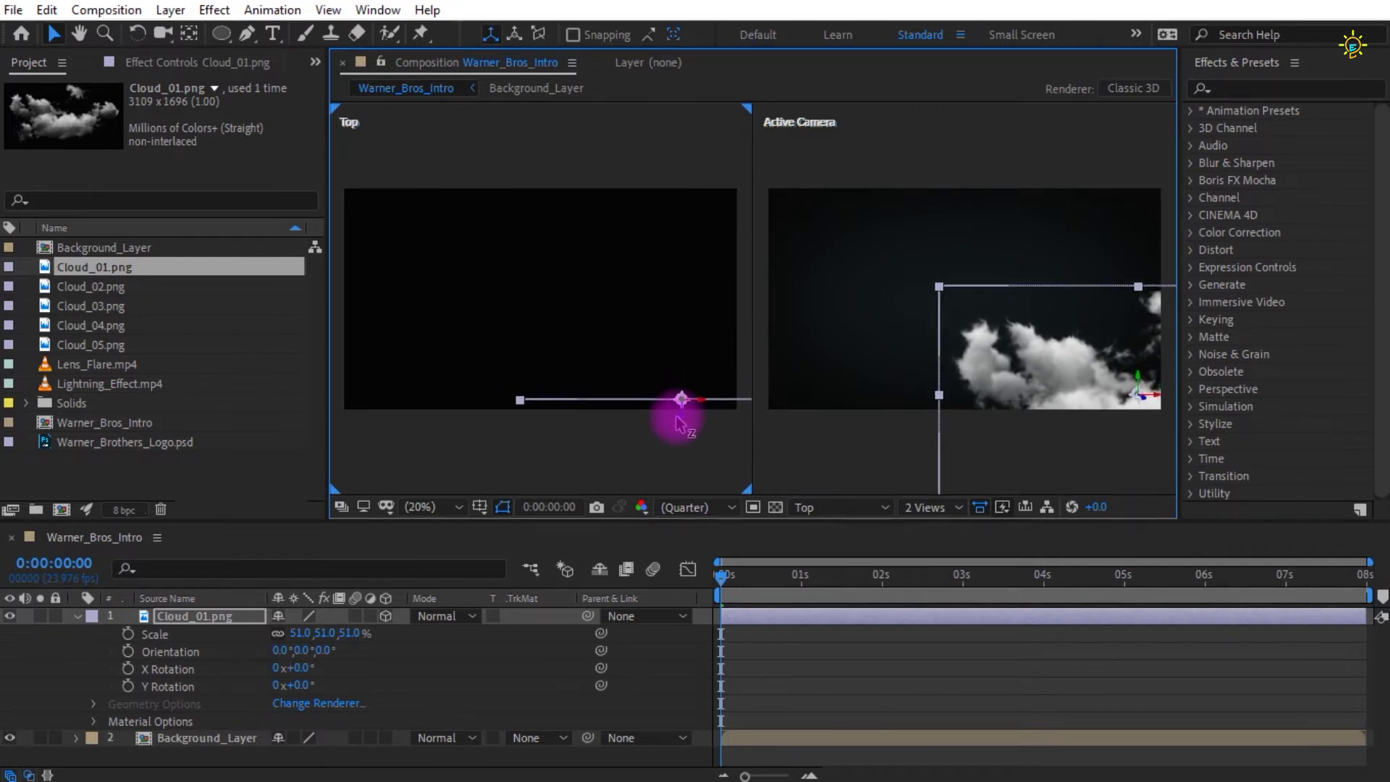
left_click_drag(1058, 372, 1041, 361)
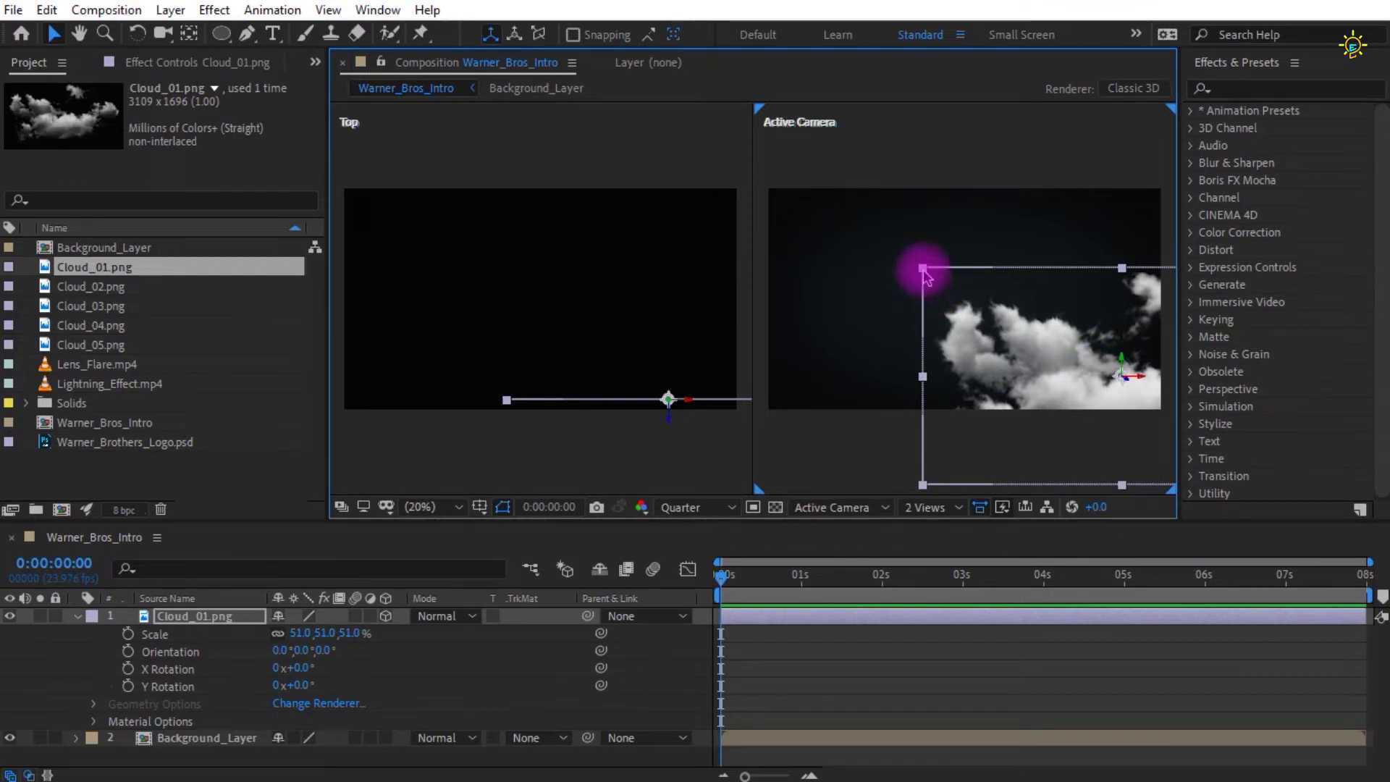
- Set Cloud_01.png's scale to 42% and collapse its properties
left_click_drag(320, 632, 323, 631)
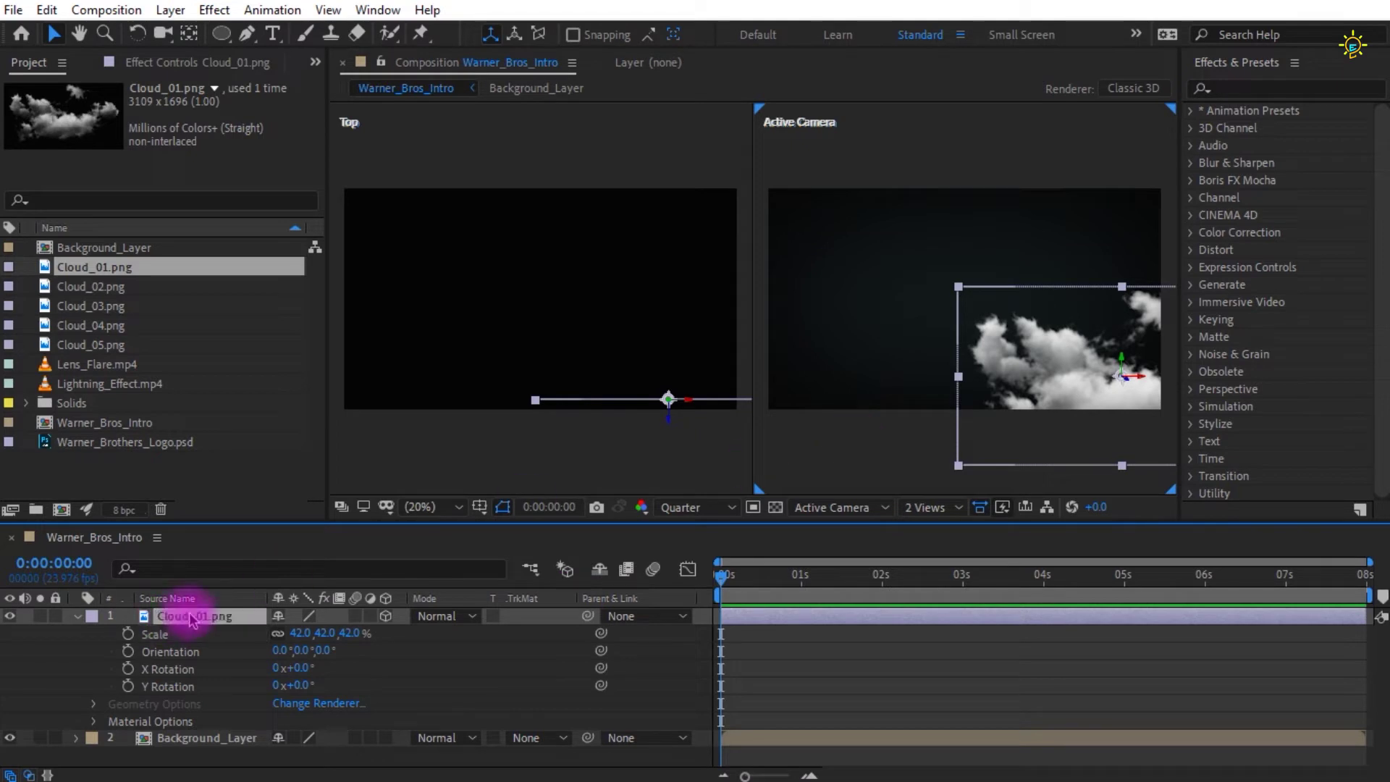
key("u")
left_click(202, 655)
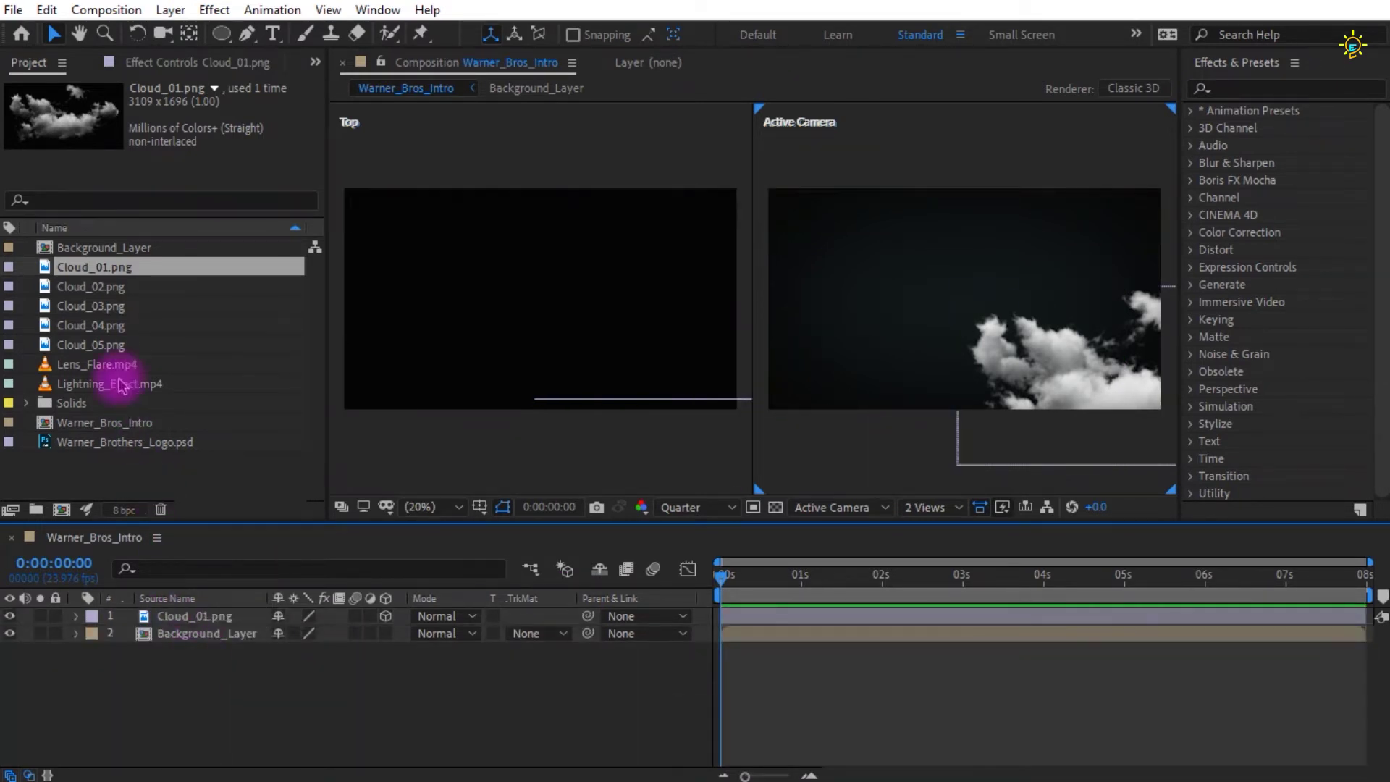
- Add Cloud_02.png as a 3D layer above Cloud_01.png, placed in the frame's lower-left corner and brought forward toward the camera
left_click_drag(111, 294, 197, 611)
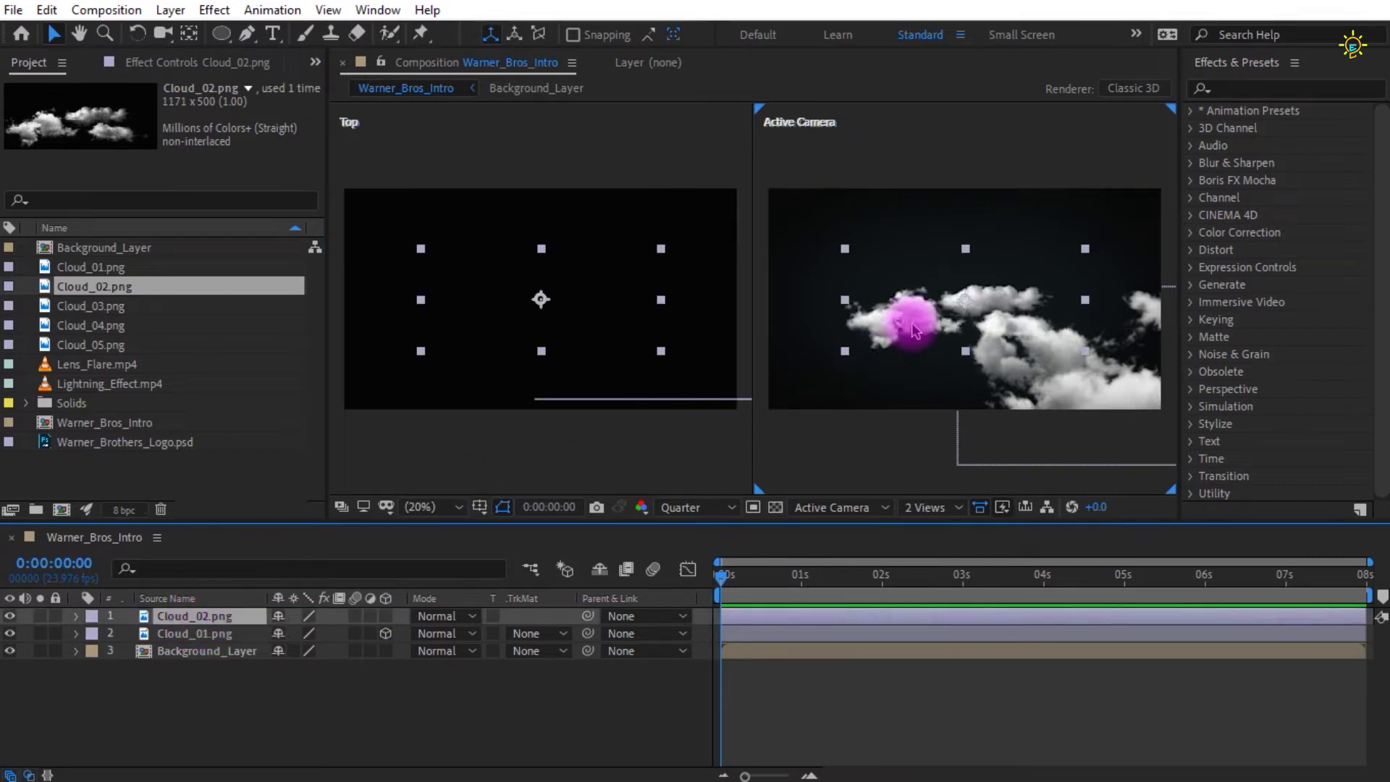
left_click(934, 312)
left_click(383, 617)
left_click_drag(986, 306, 833, 372)
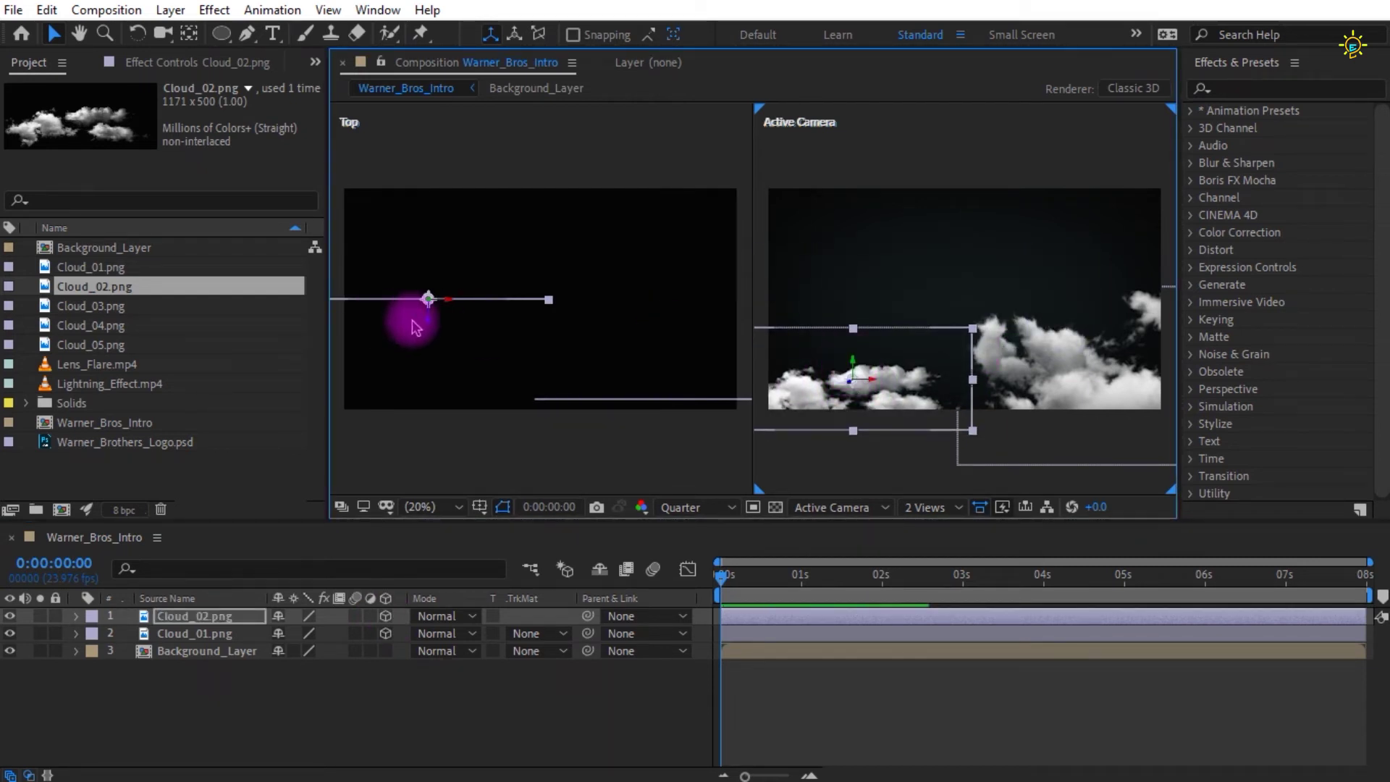
left_click(433, 362)
left_click(441, 303)
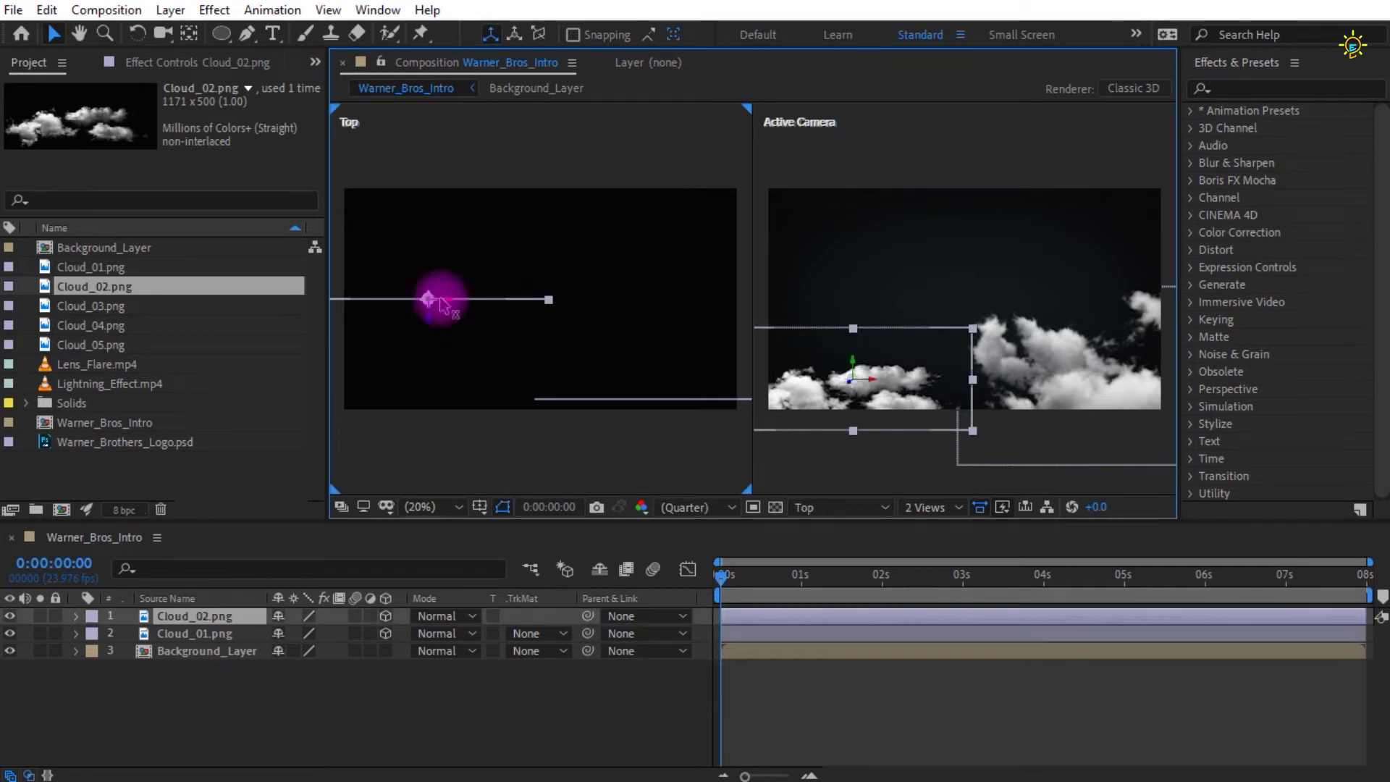
left_click_drag(430, 317, 424, 404)
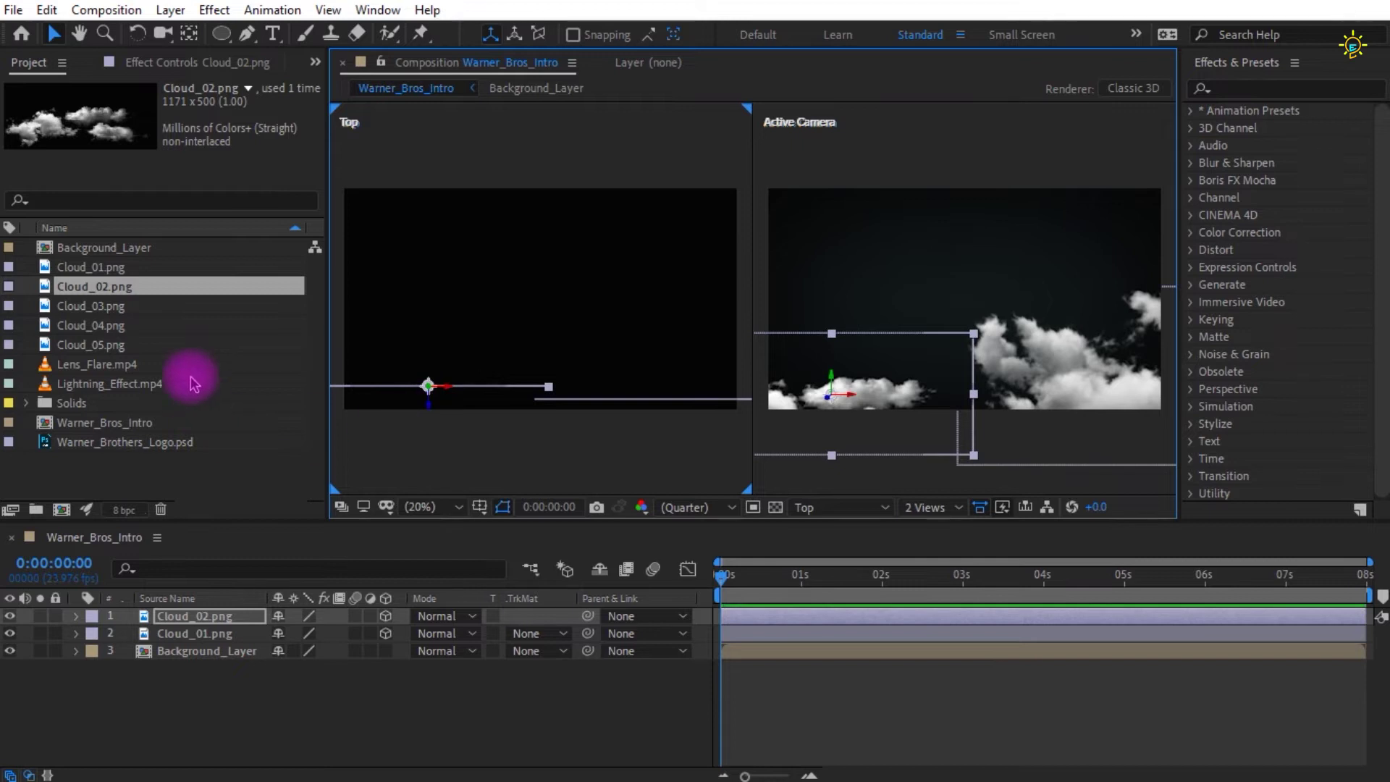
- Add Cloud_03.png as a 3D layer above Cloud_02.png and place it on the frame's left side at position 400, 715, -235
left_click_drag(98, 305, 201, 617)
left_click(386, 616)
key("p")
left_click_drag(541, 385, 426, 348)
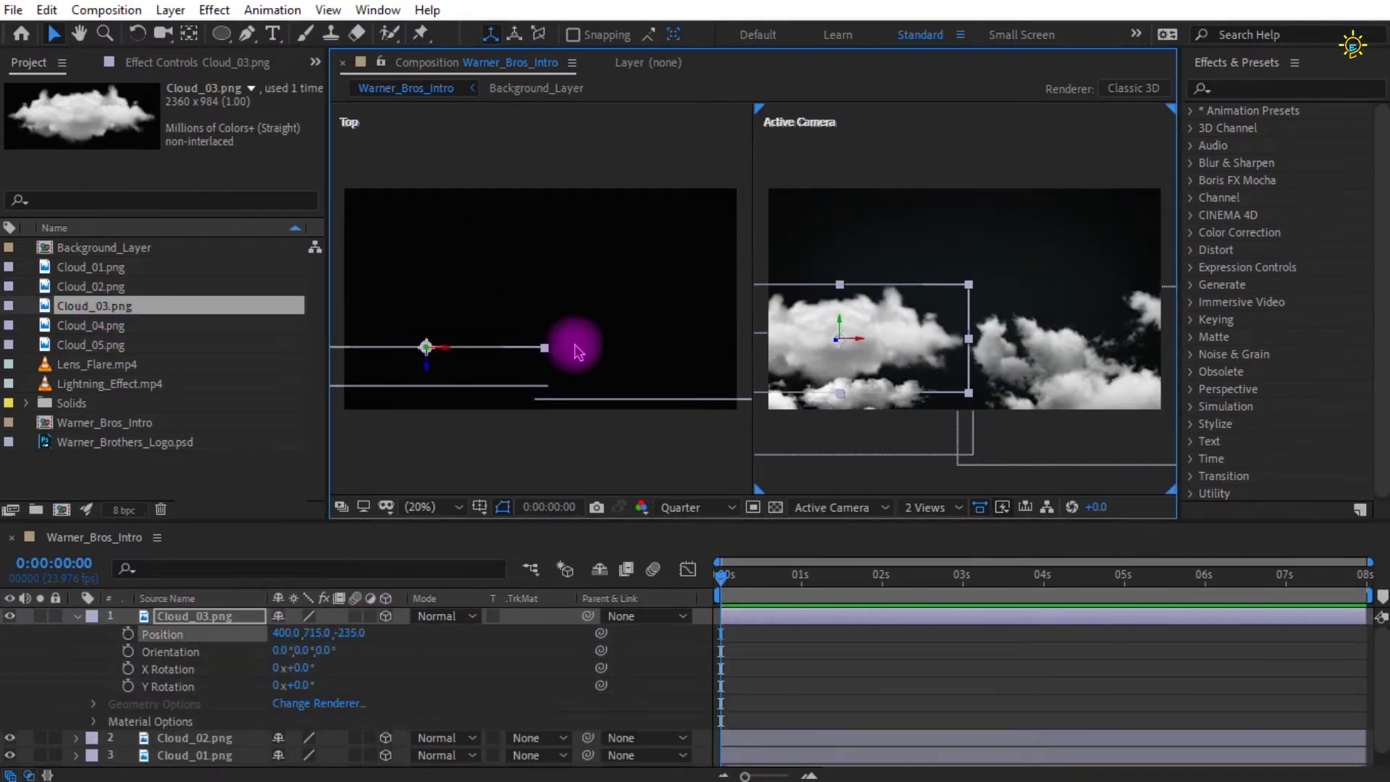
- Add Cloud_04.png above Cloud_03.png, scale it to 52%, make it 3D and place it on the right side, slightly forward
left_click_drag(90, 325, 207, 614)
key("s")
left_click_drag(322, 633, 289, 633)
left_click(386, 616)
left_click_drag(522, 339, 612, 341)
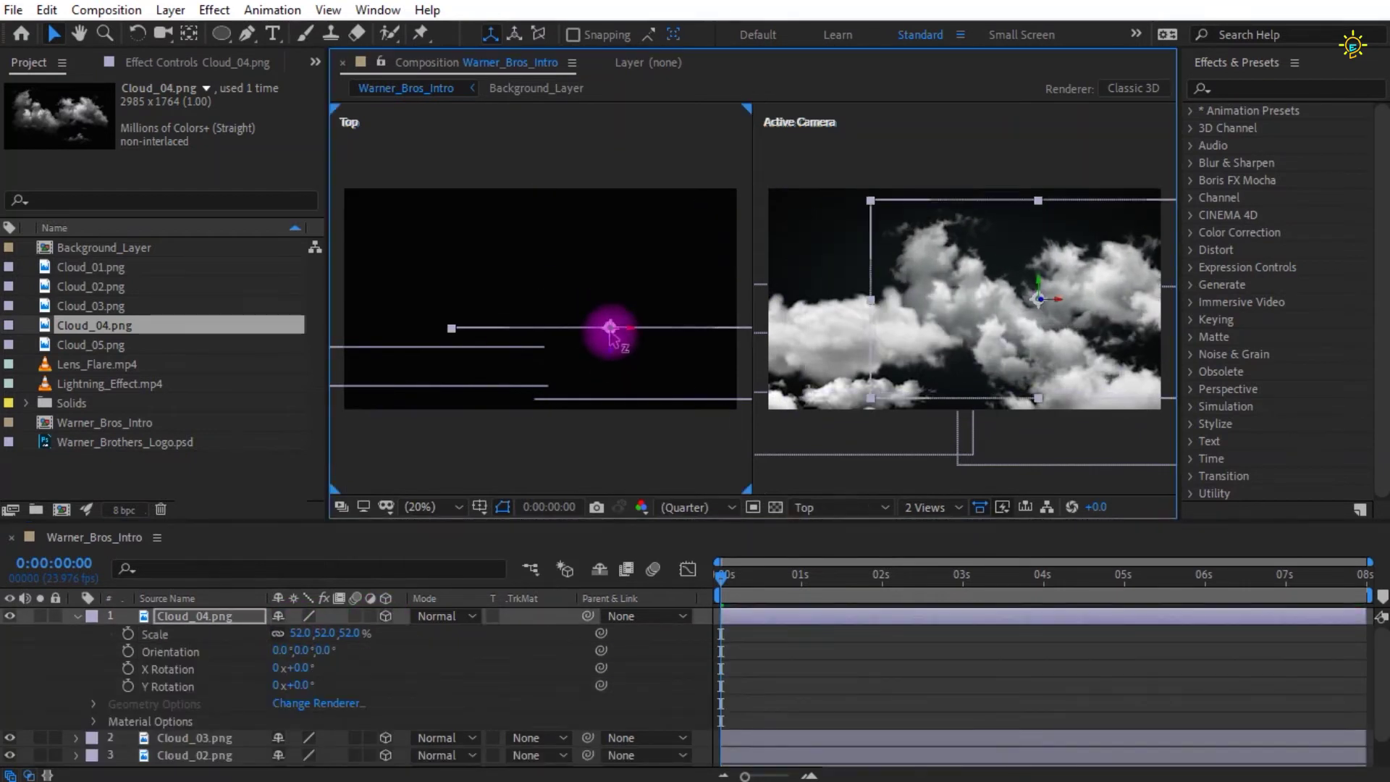
- Add Cloud_05.png as the top layer, scale it down, make it 3D and move it to one upper side of the frame
left_click_drag(91, 345, 208, 616)
key("s")
left_click_drag(335, 633, 255, 623)
left_click(386, 616)
left_click_drag(541, 299, 738, 298)
left_click(801, 272)
- Duplicate the Cloud_05.png layer and place the two clouds in opposite upper corners of the frame
left_click(224, 618)
key("ctrl+d")
left_click(458, 282)
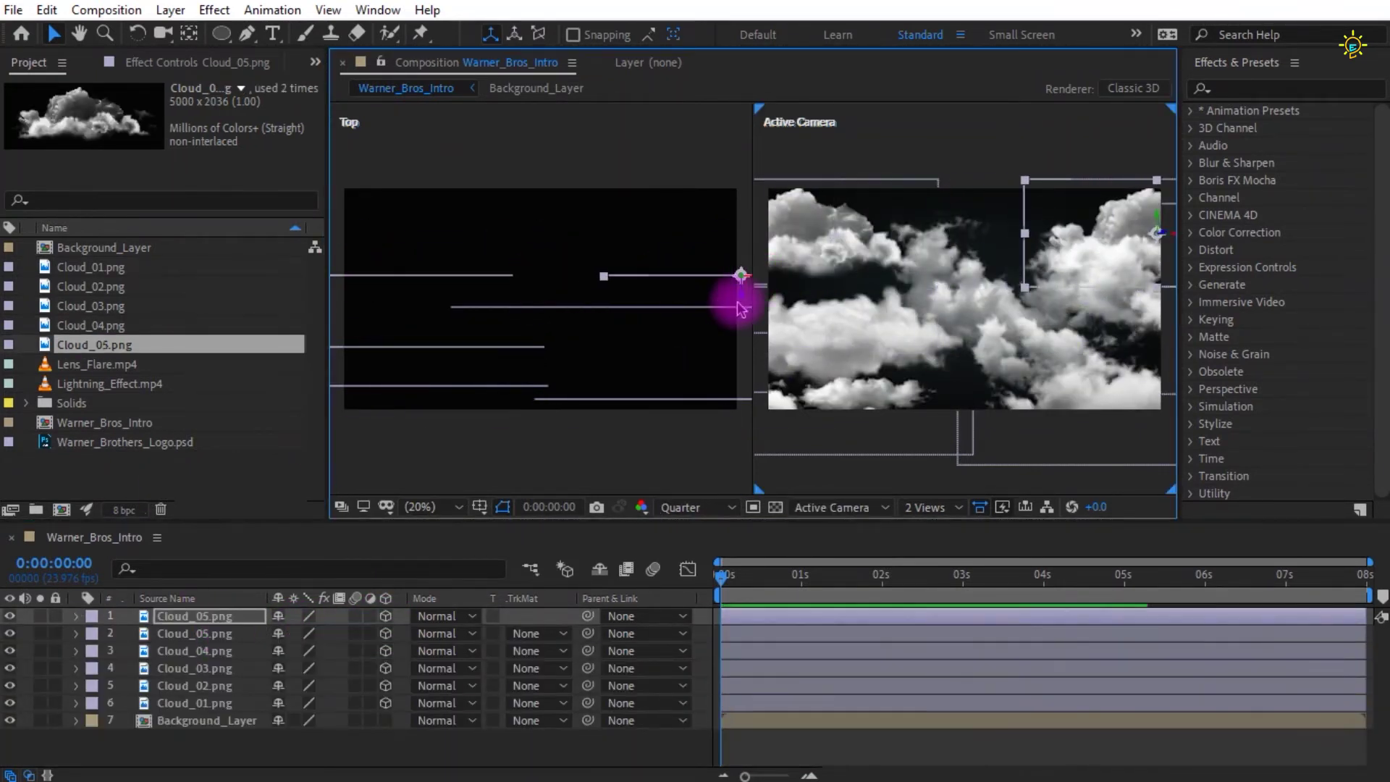
- Duplicate Cloud_04.png, bring the copy forward toward the camera and set its X Rotation to 180°
left_click(609, 306)
key("ctrl+d")
left_click_drag(609, 306, 609, 375)
key("r")
left_click(993, 296)
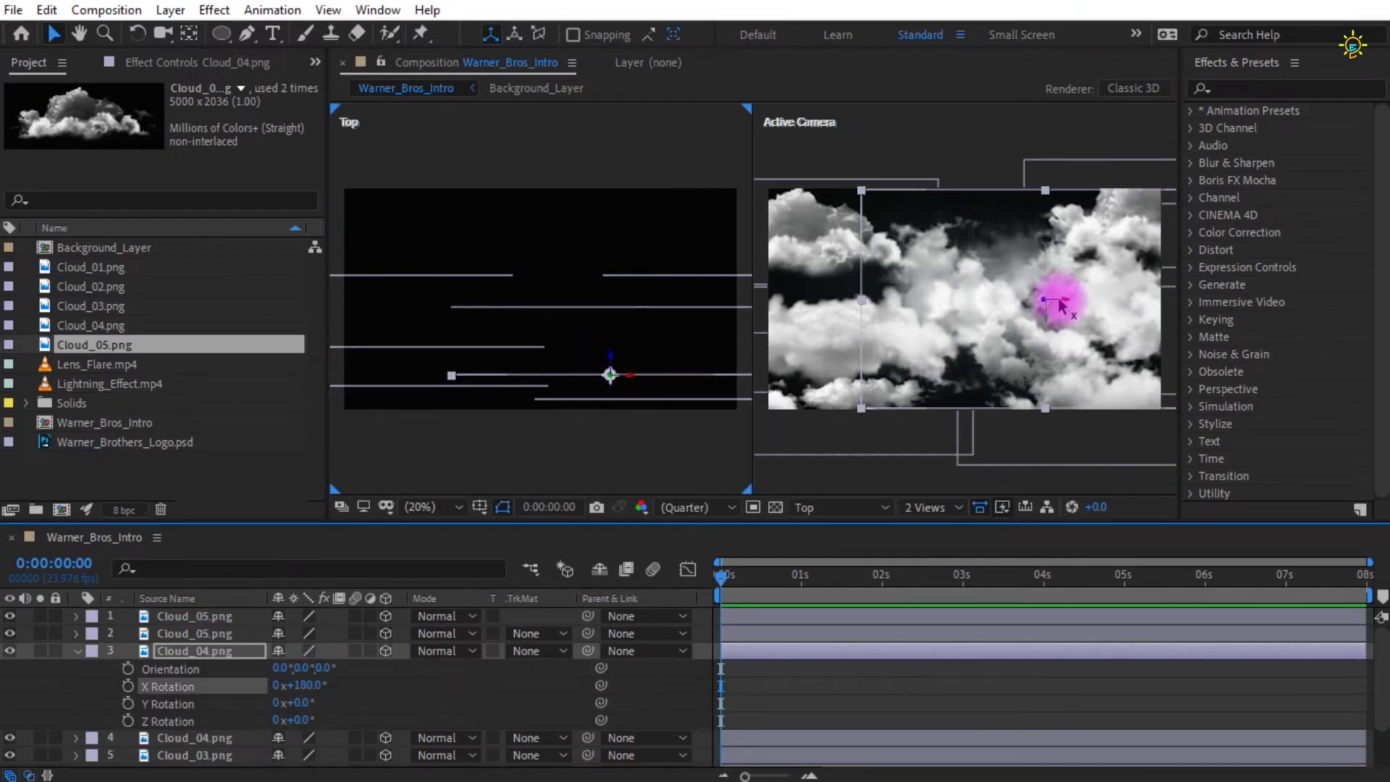
- Scale down the flipped Cloud_04.png copy and move it to the upper middle of the frame
key("s")
left_click_drag(297, 667, 310, 656)
left_click_drag(1057, 333, 989, 253)
- Duplicate Cloud_03.png and place the copy at the bottom centre of the frame, leaving nothing selected
left_click(196, 703)
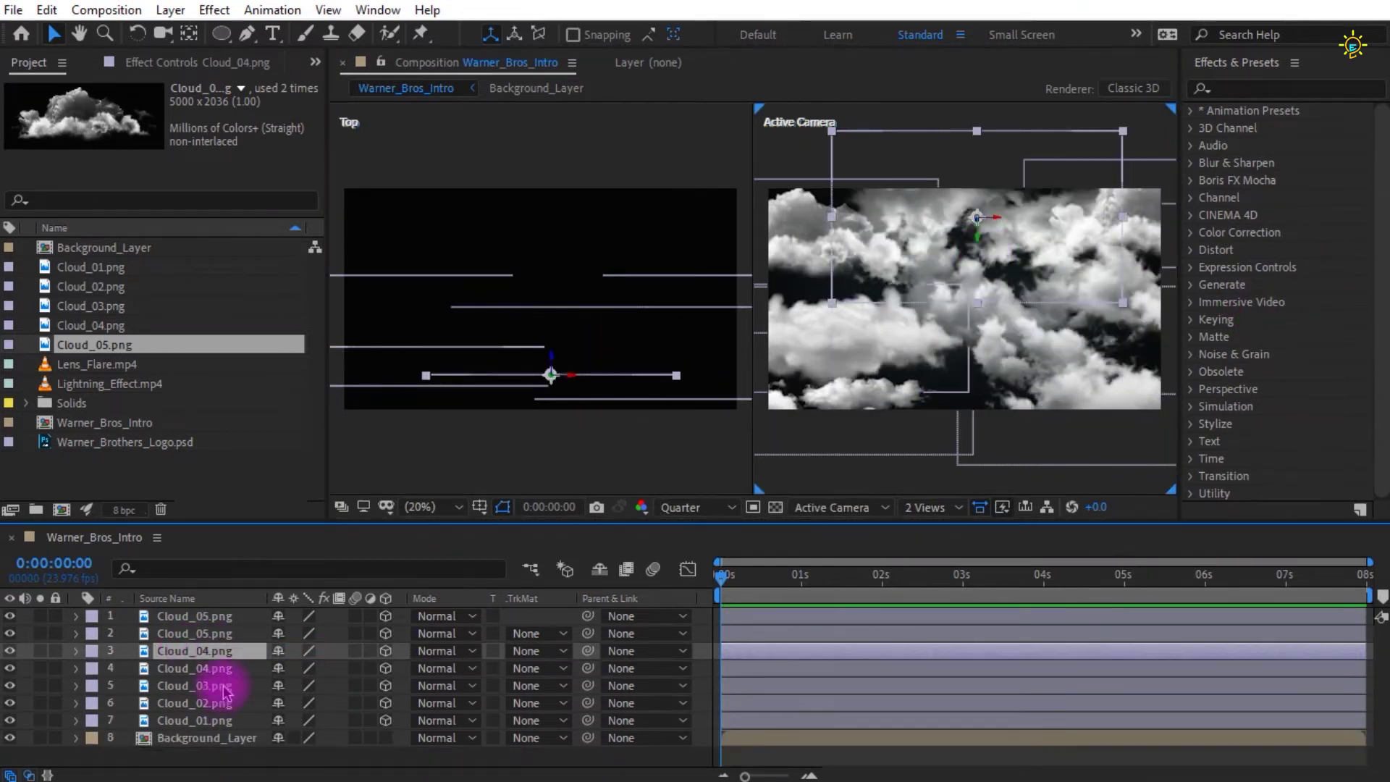
key("ctrl+d")
left_click_drag(583, 388, 542, 371)
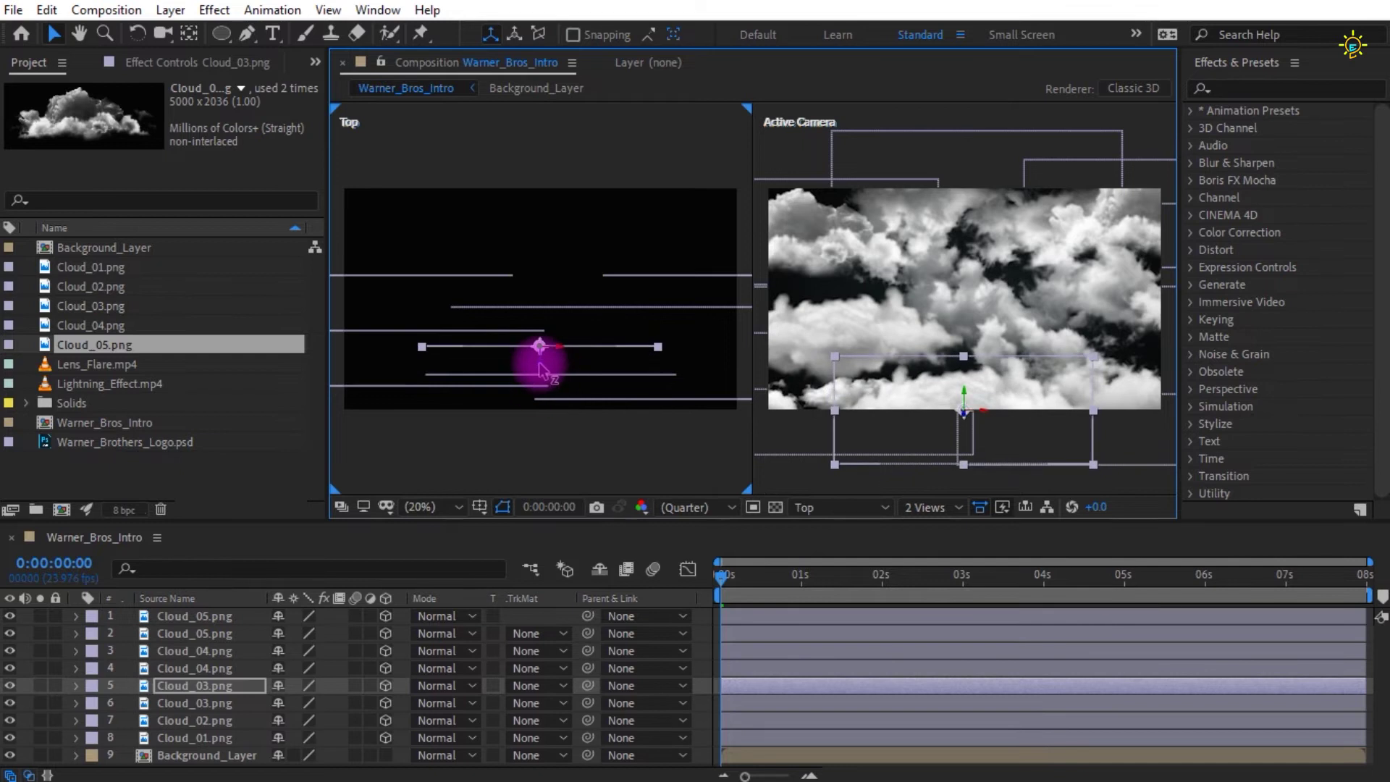
left_click(614, 454)
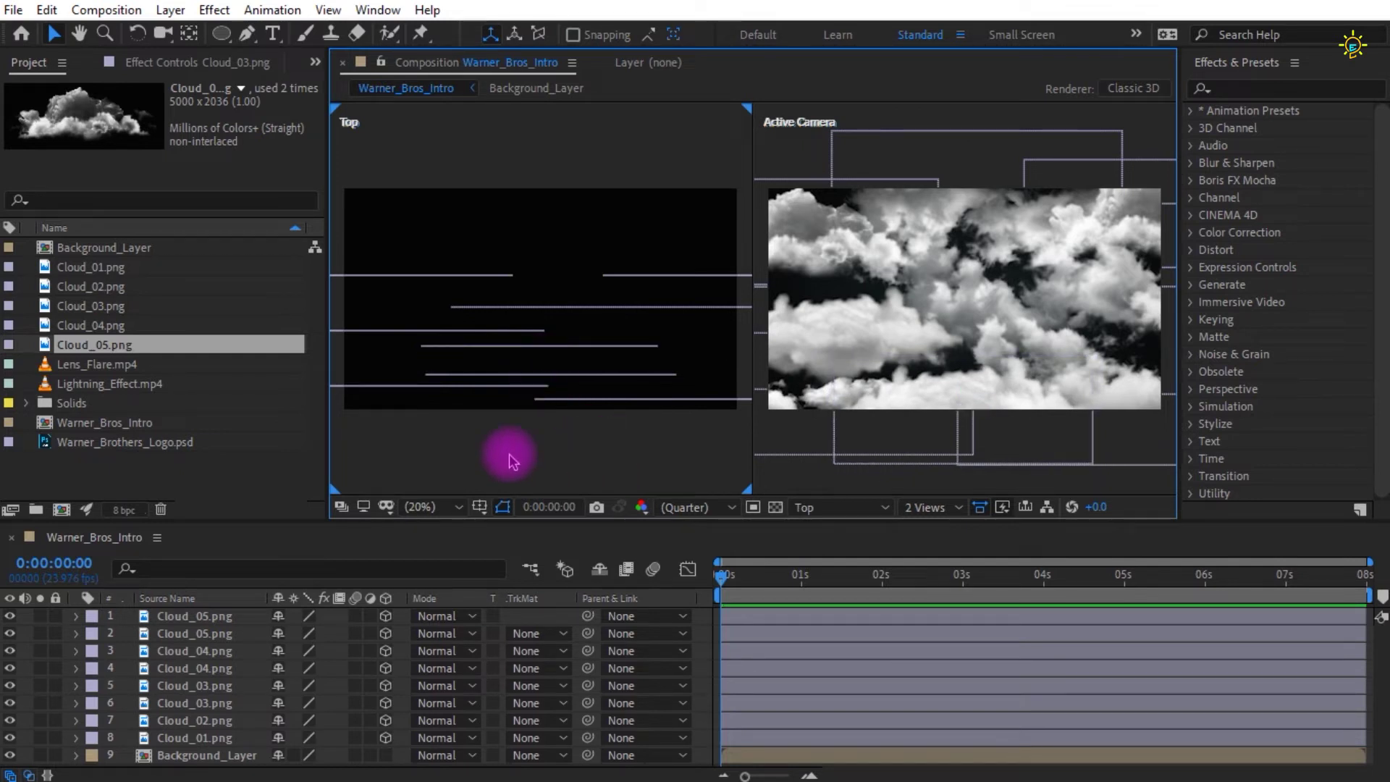
- Pre-compose all eight cloud layers into a new composition named Cloud_Layer_01
left_click(196, 742)
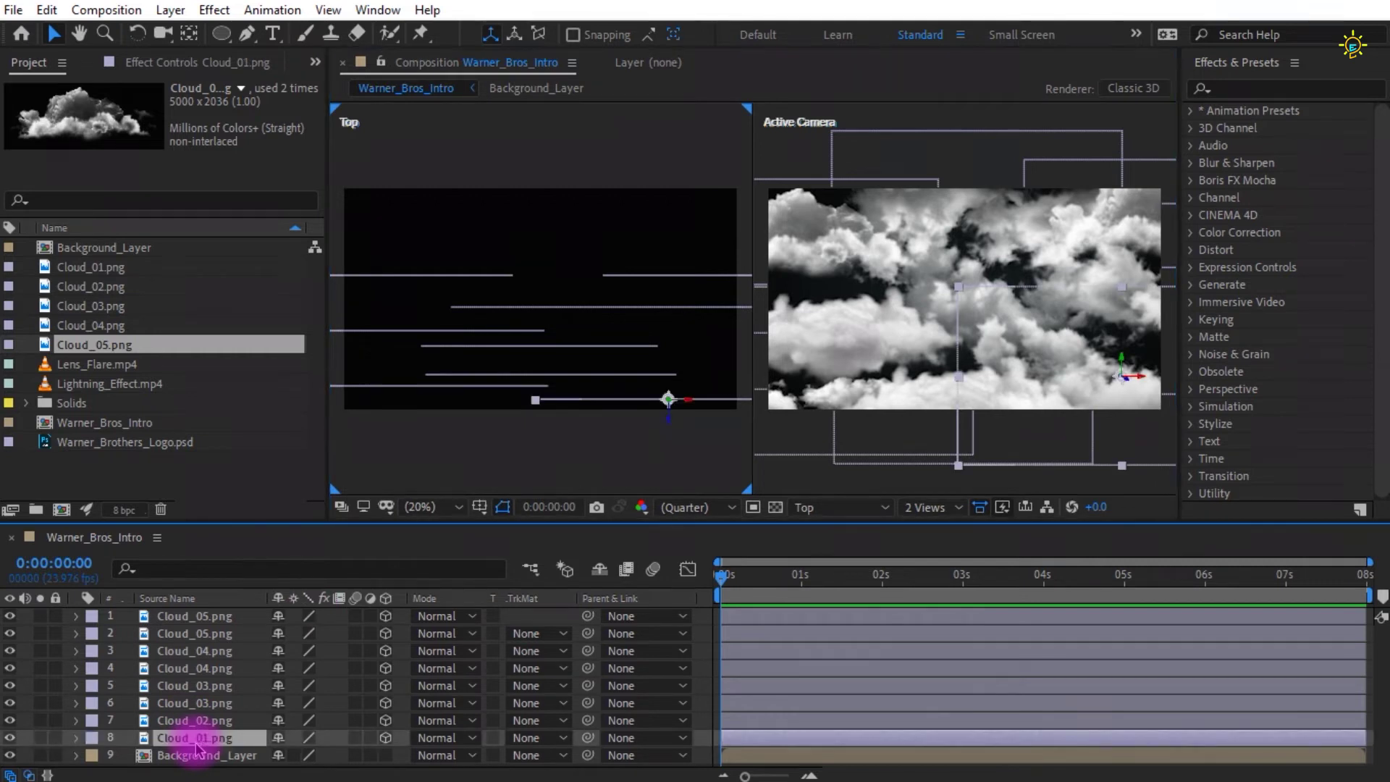
left_click(214, 616, "shift")
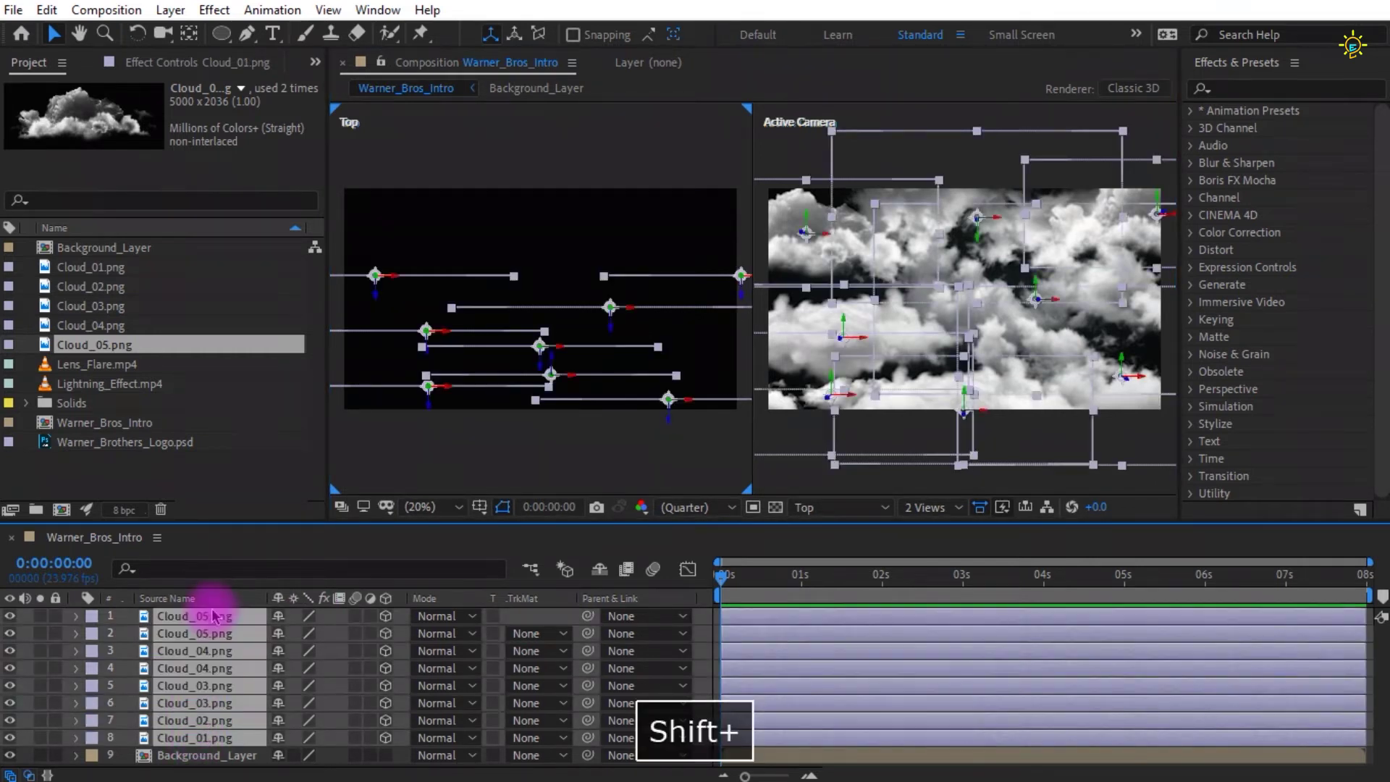
right_click(214, 618)
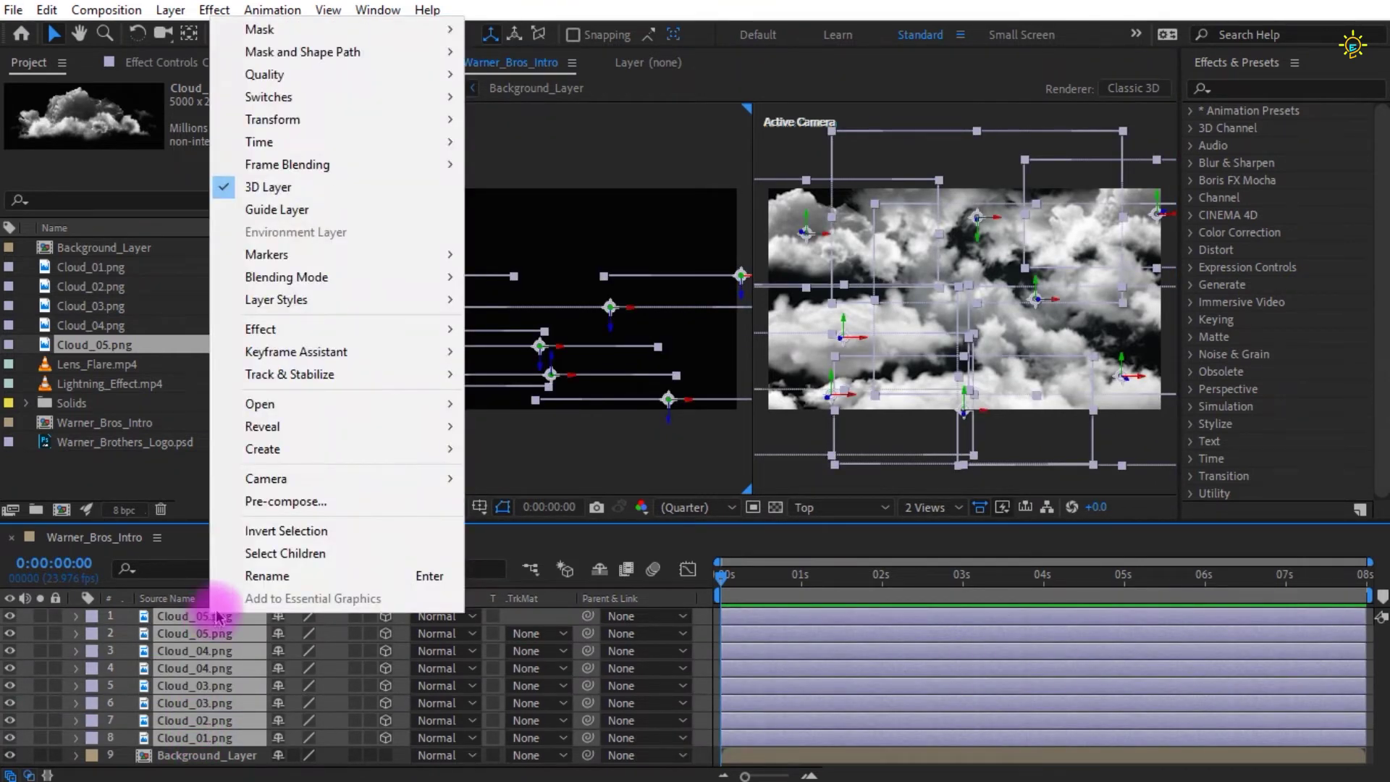
left_click(264, 501)
key("BackSpace")
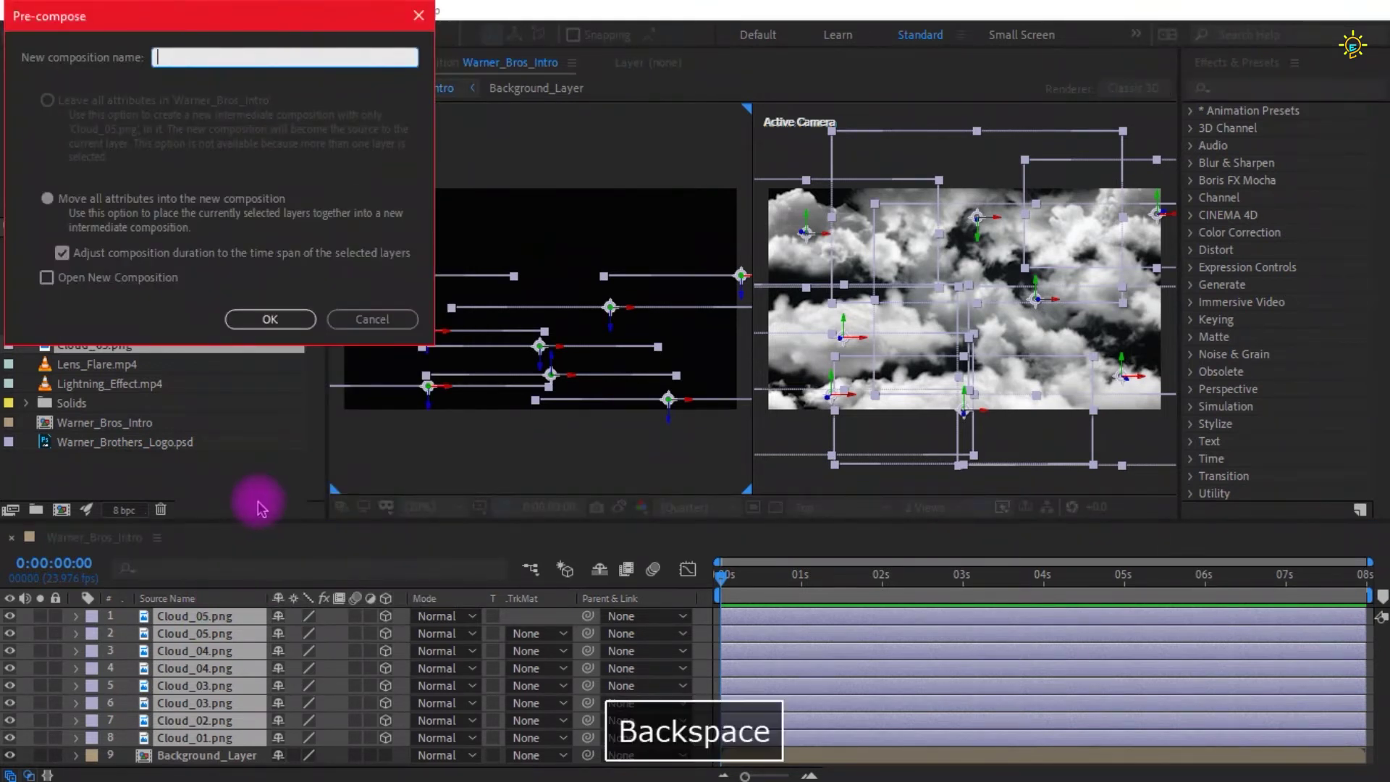
type("Cloud_Layer_01")
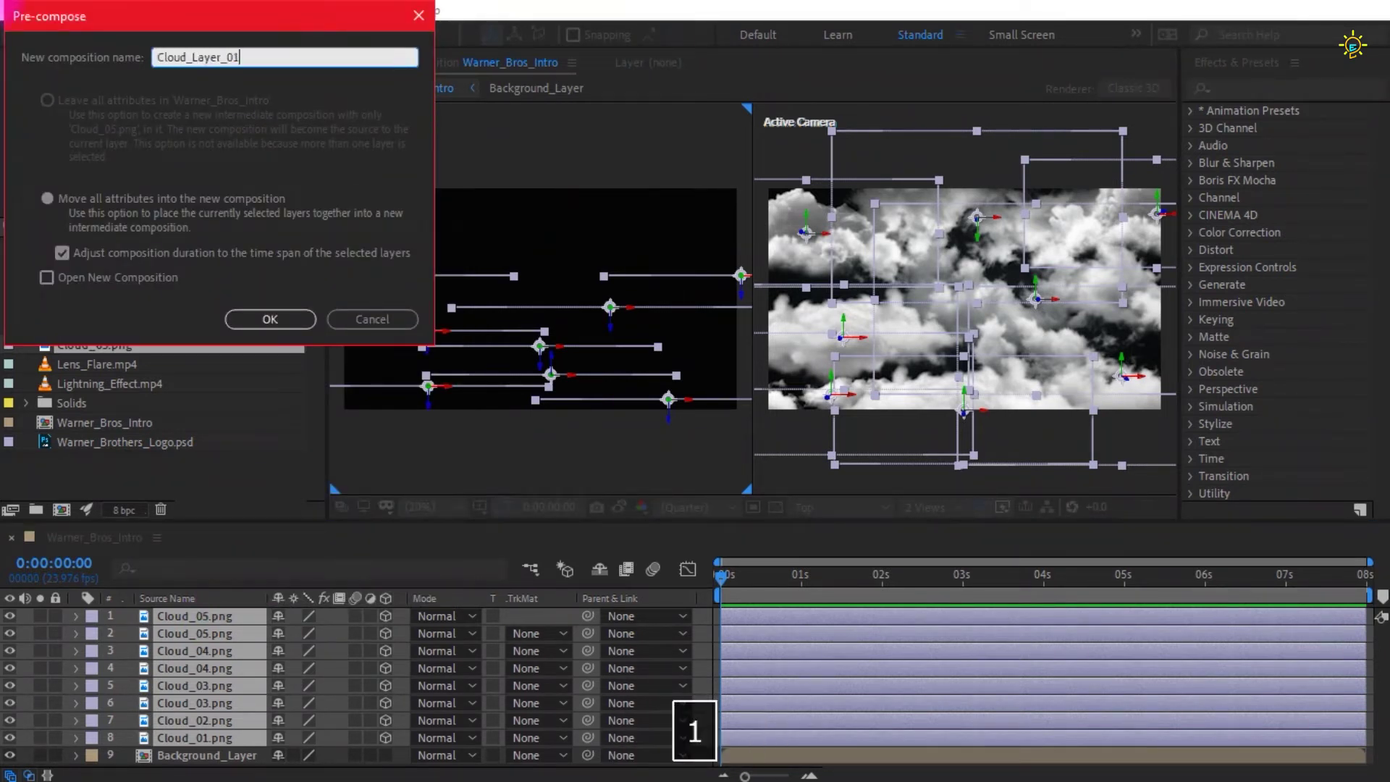
left_click(277, 318)
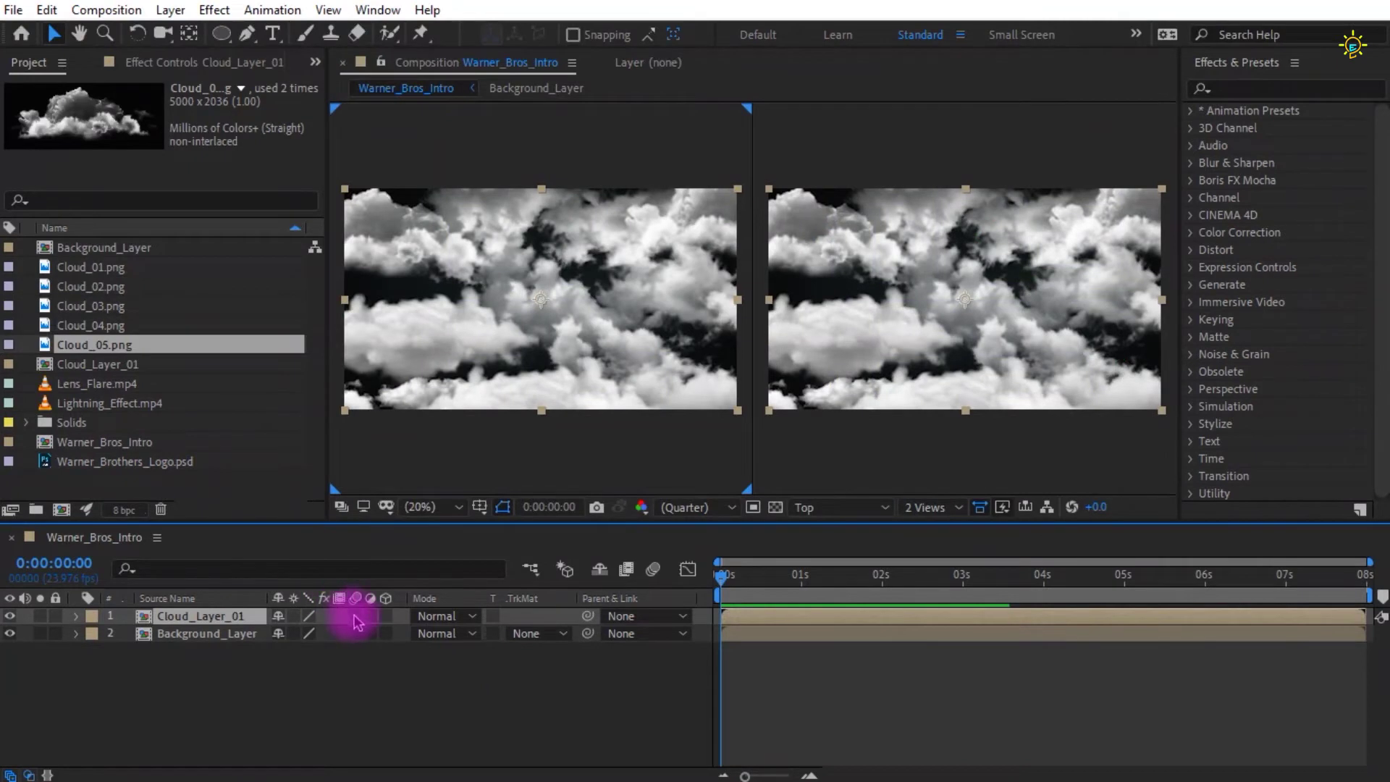
- Turn Cloud_Layer_01 into a 3D layer and leave it deselected
left_click(386, 616)
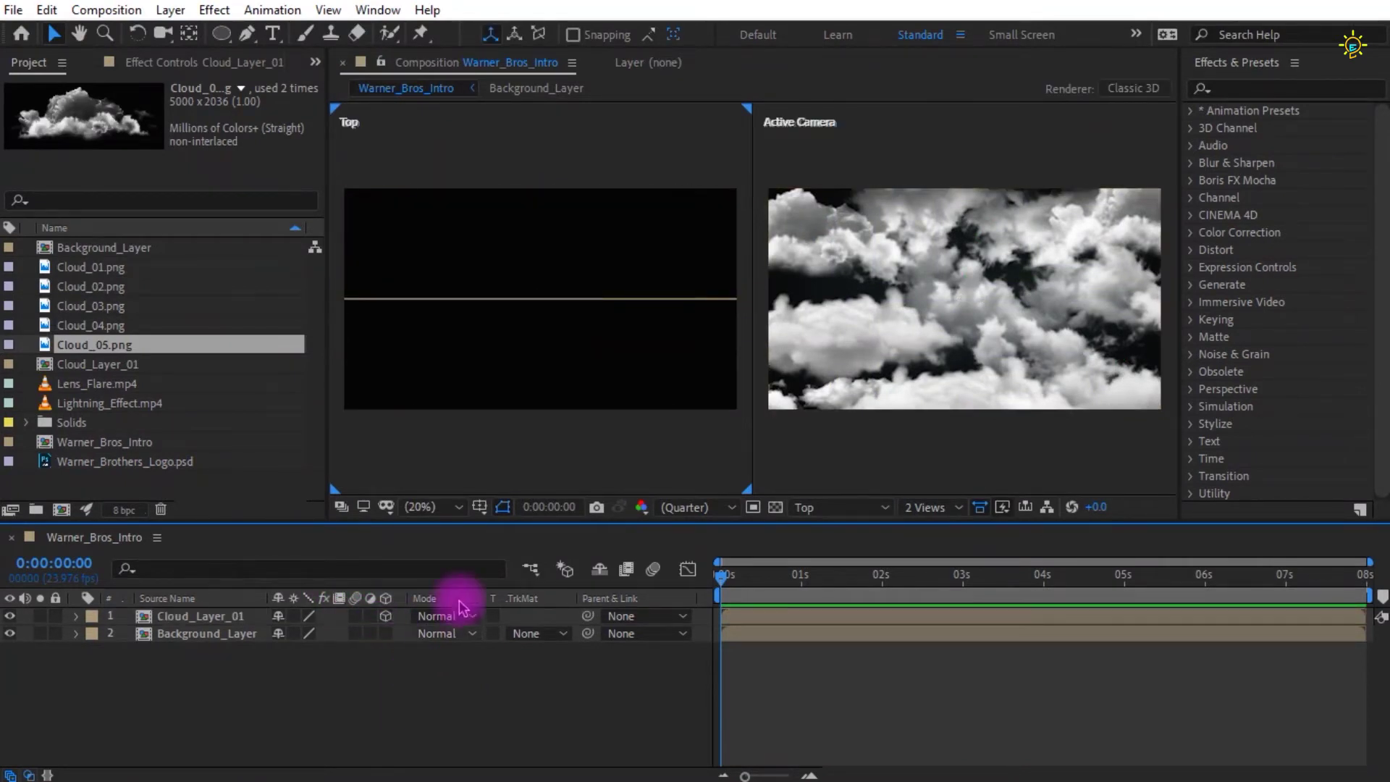
left_click(876, 328)
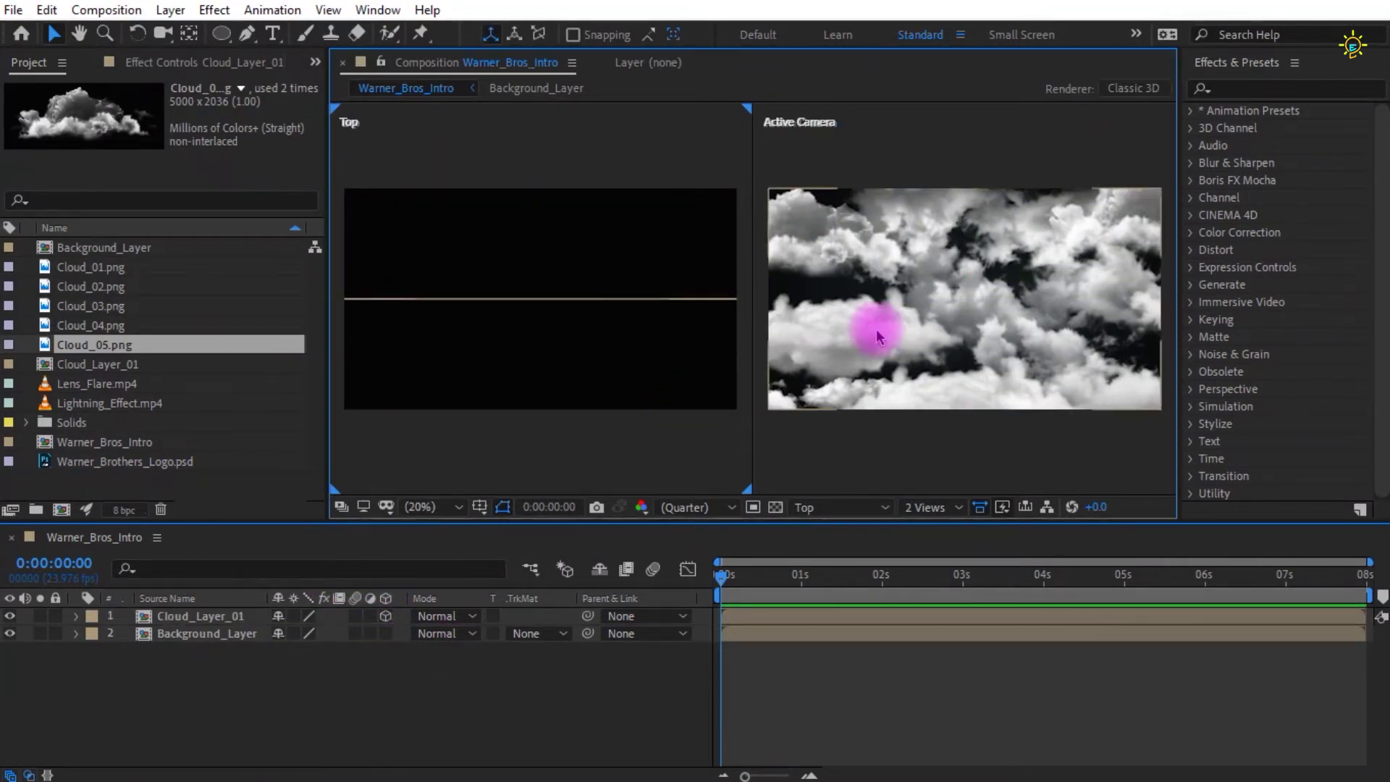
left_click(274, 702)
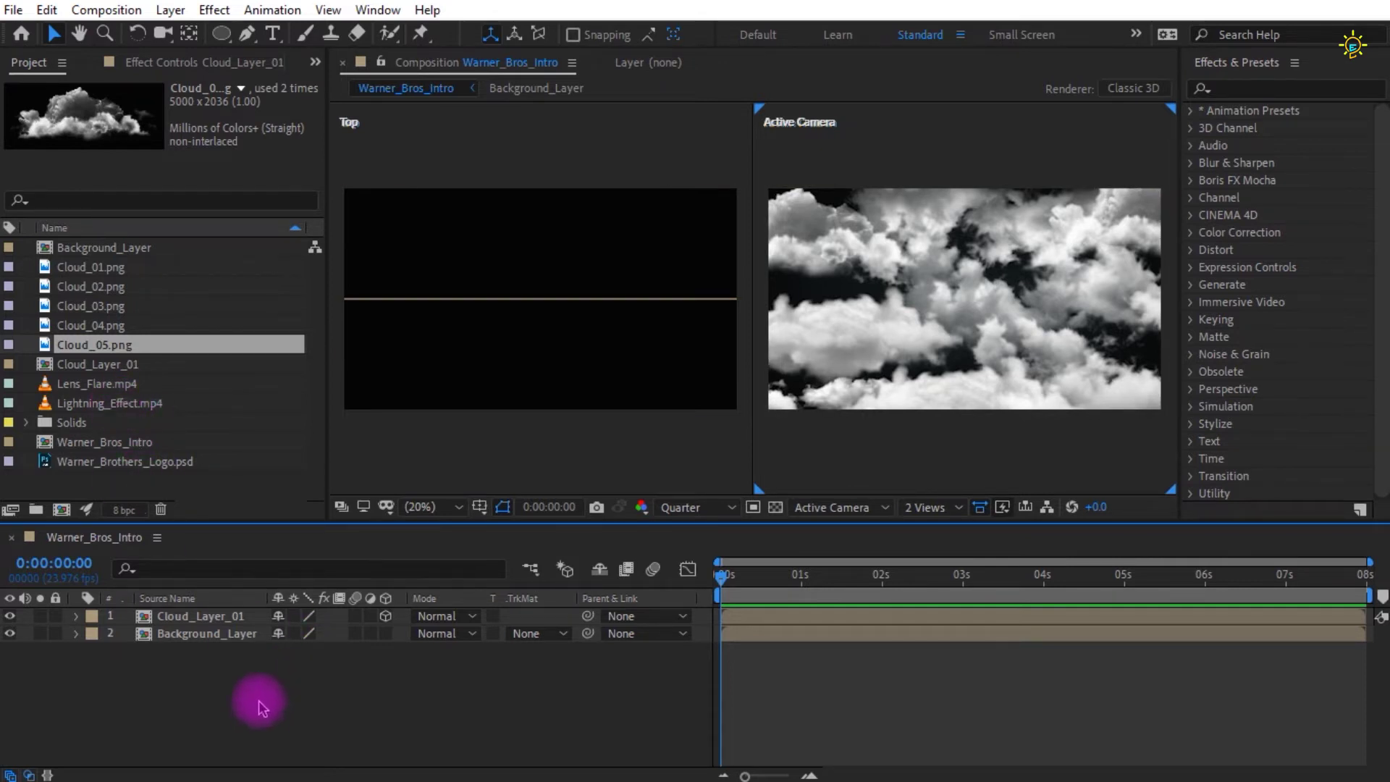
- Duplicate Cloud_Layer_01 and push the copy back in depth, away from the camera
left_click(196, 618)
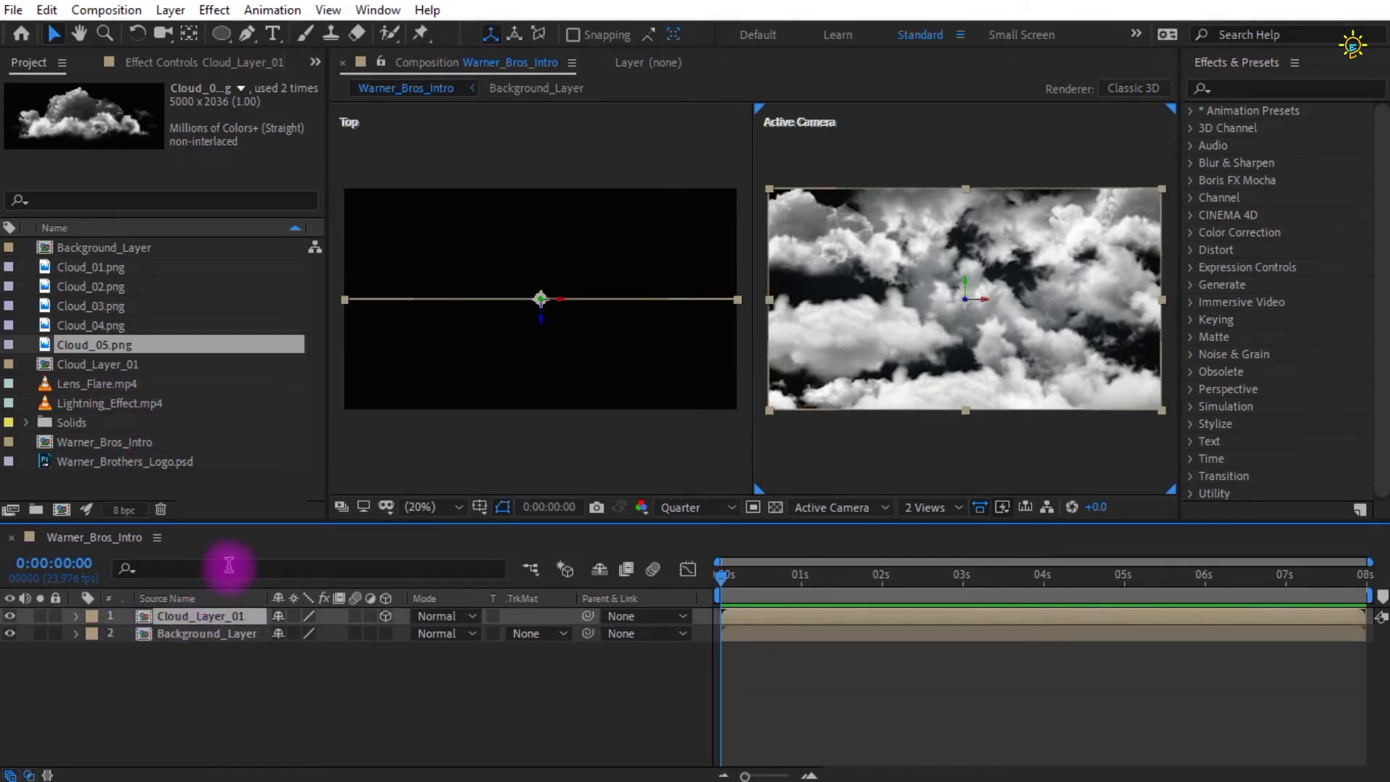
key("ctrl+d")
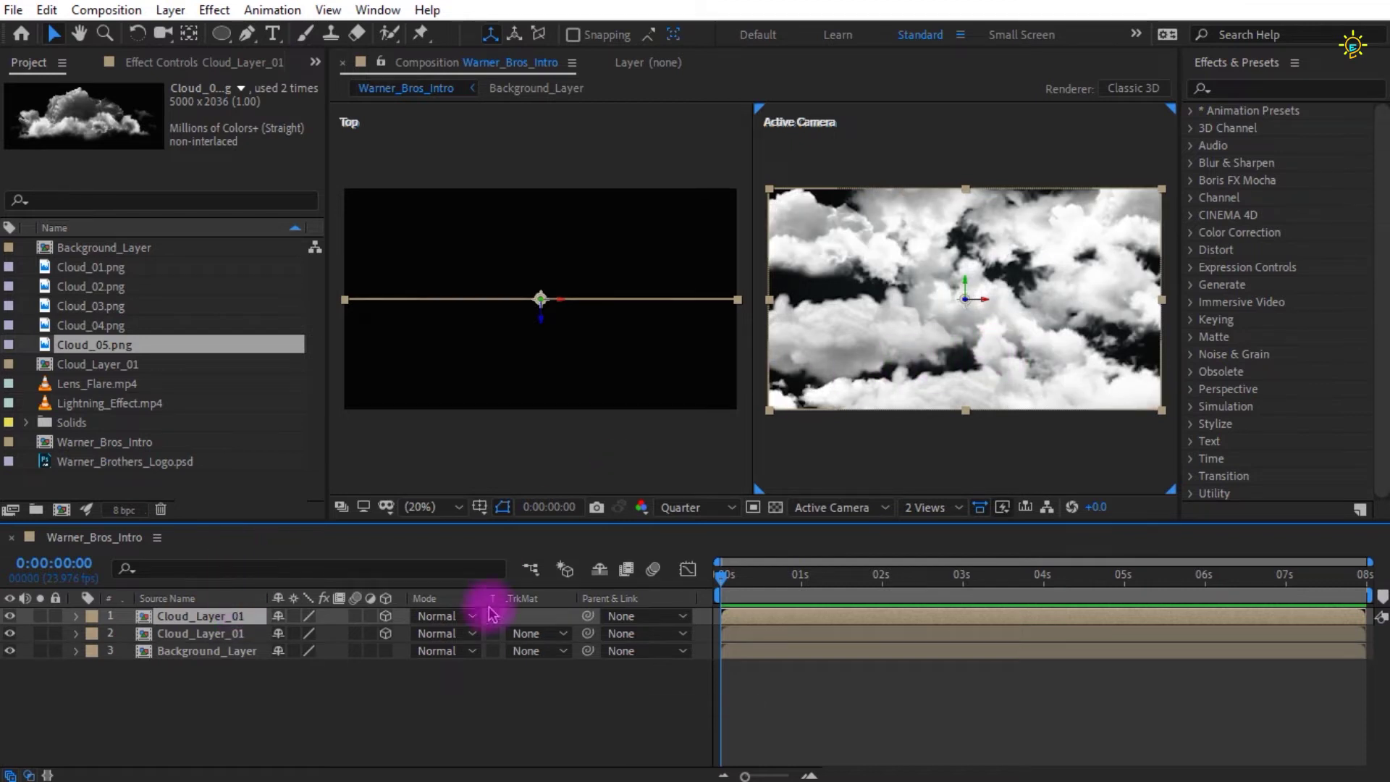
left_click_drag(540, 320, 539, 236)
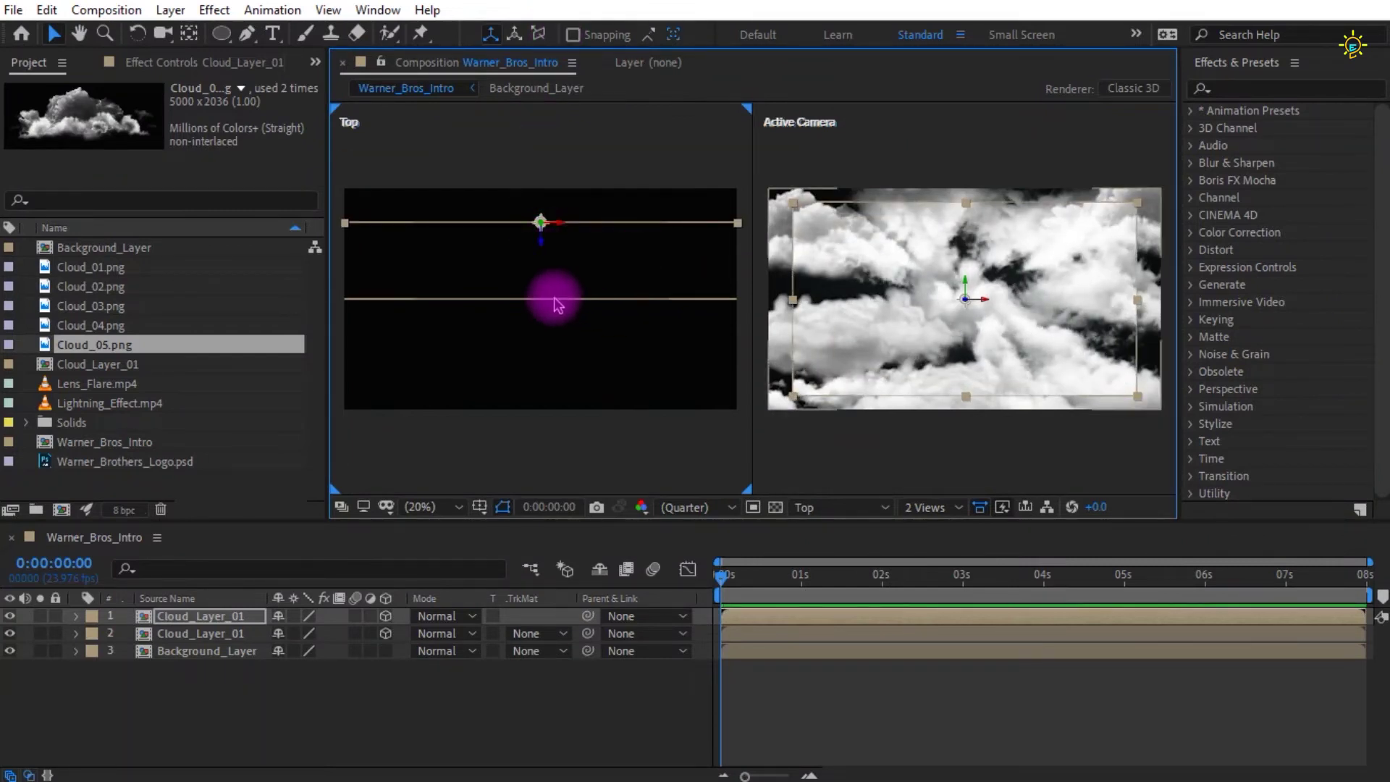
- Set the rear Cloud_Layer_01 copy's X orientation to 180° and enlarge its scale to 162%
left_click(242, 616)
key("r")
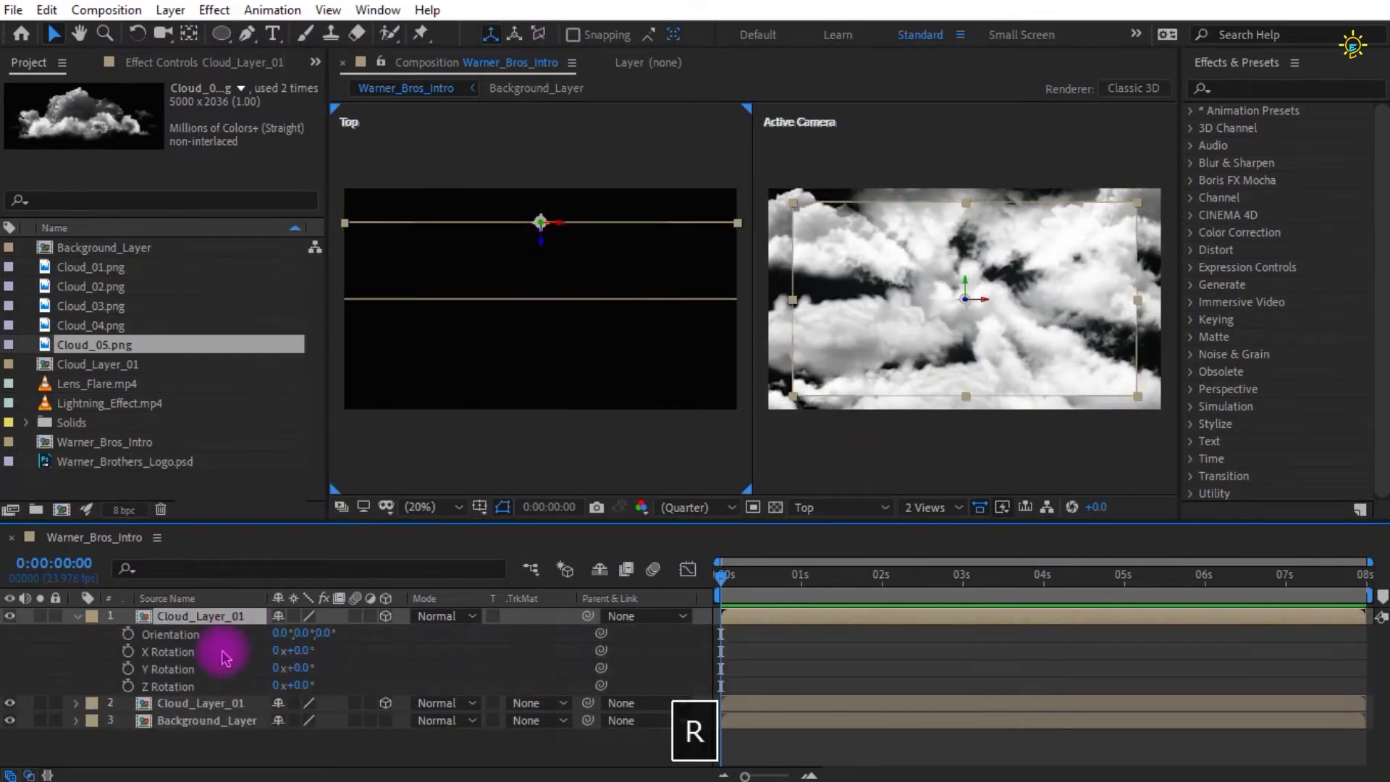
left_click_drag(276, 635, 286, 632)
left_click_drag(344, 632, 304, 650)
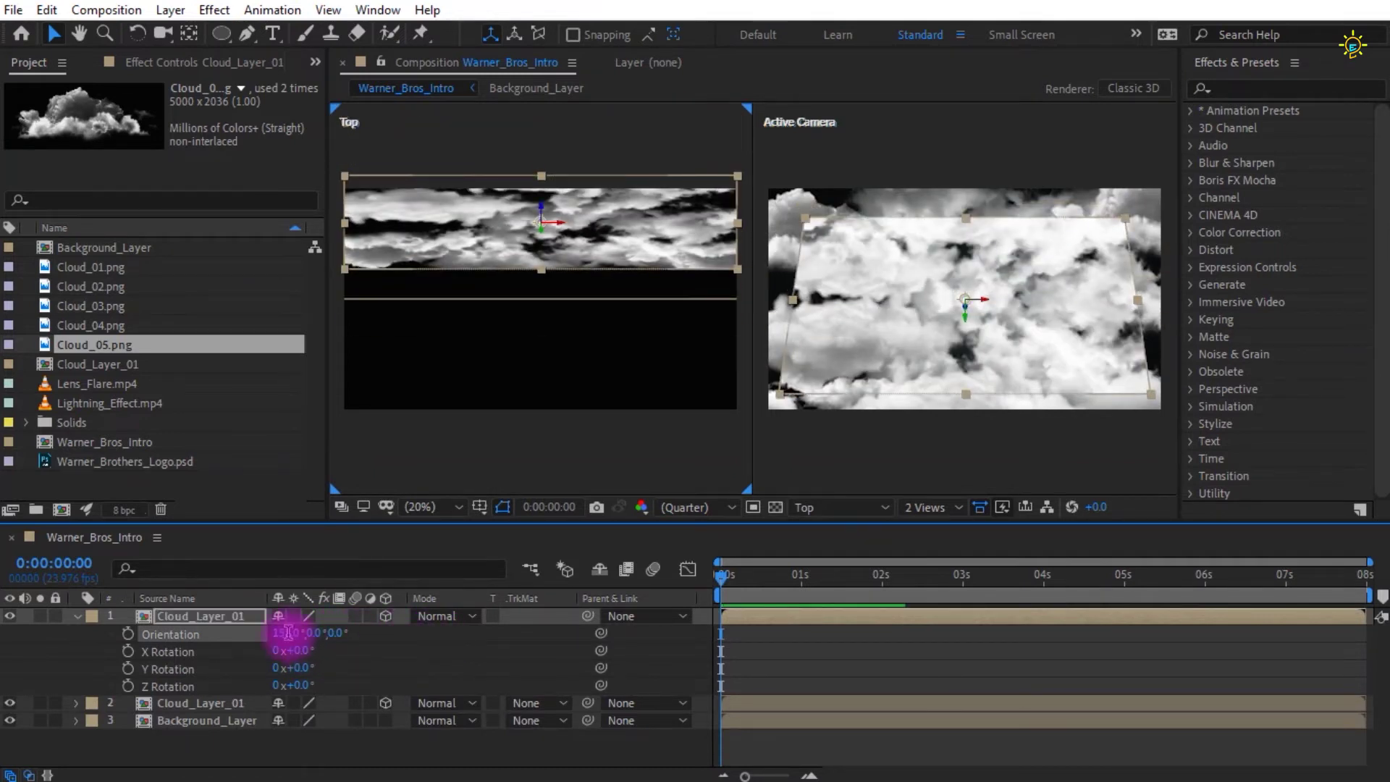
left_click(288, 632)
type("180")
key("Return")
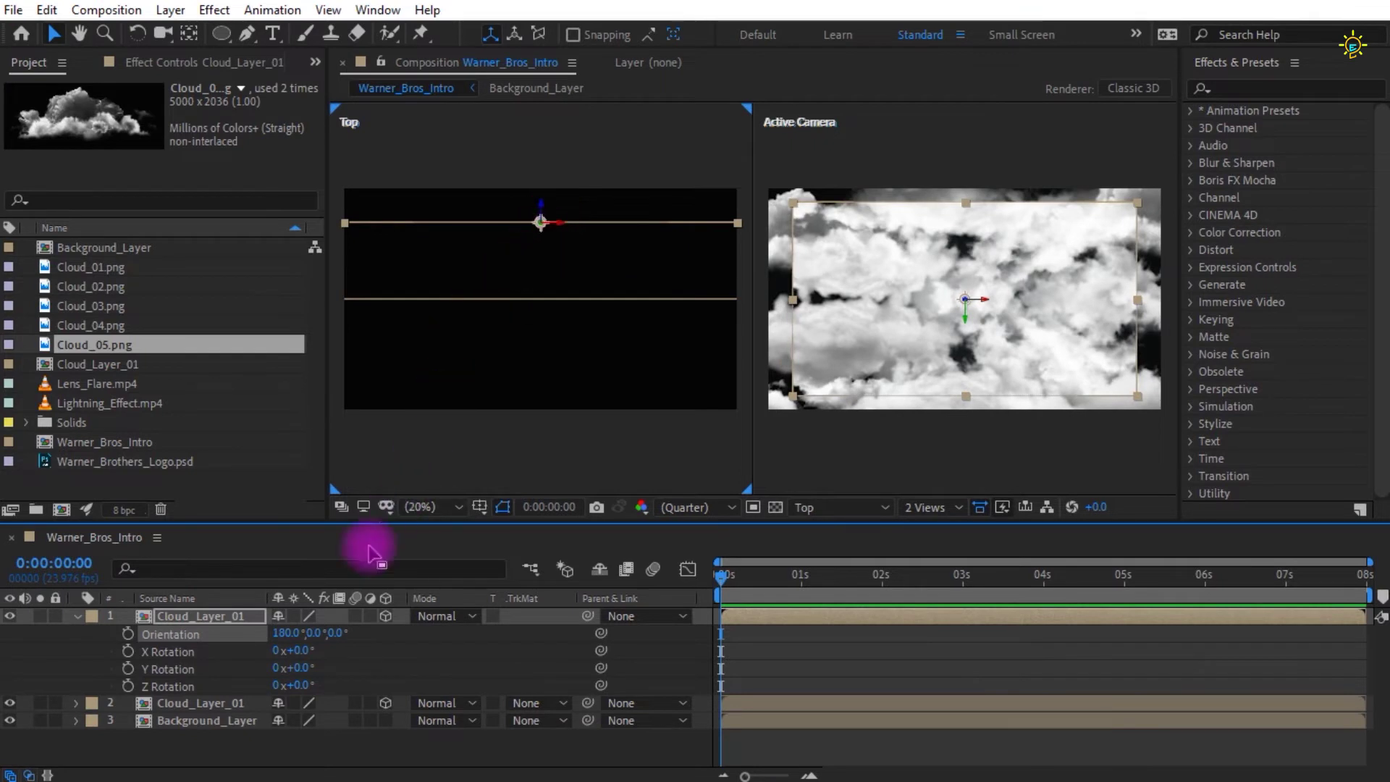
key("s")
mouse_move(372, 634)
left_mouse_down()
mouse_move(426, 637)
mouse_move(391, 631)
left_mouse_up()
- Lower the opacity of the front Cloud_Layer_01 to 41%
left_click(190, 654)
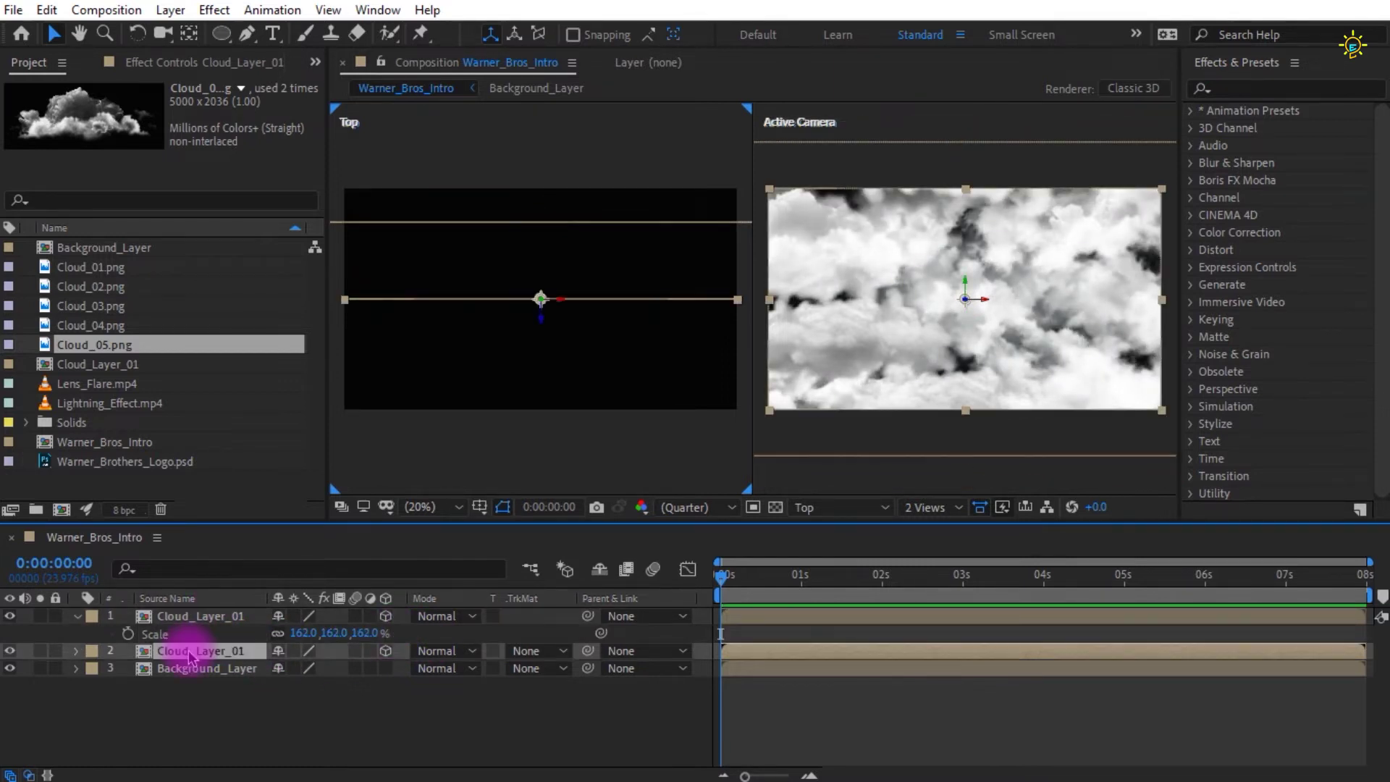
key("t")
left_click_drag(282, 667, 233, 666)
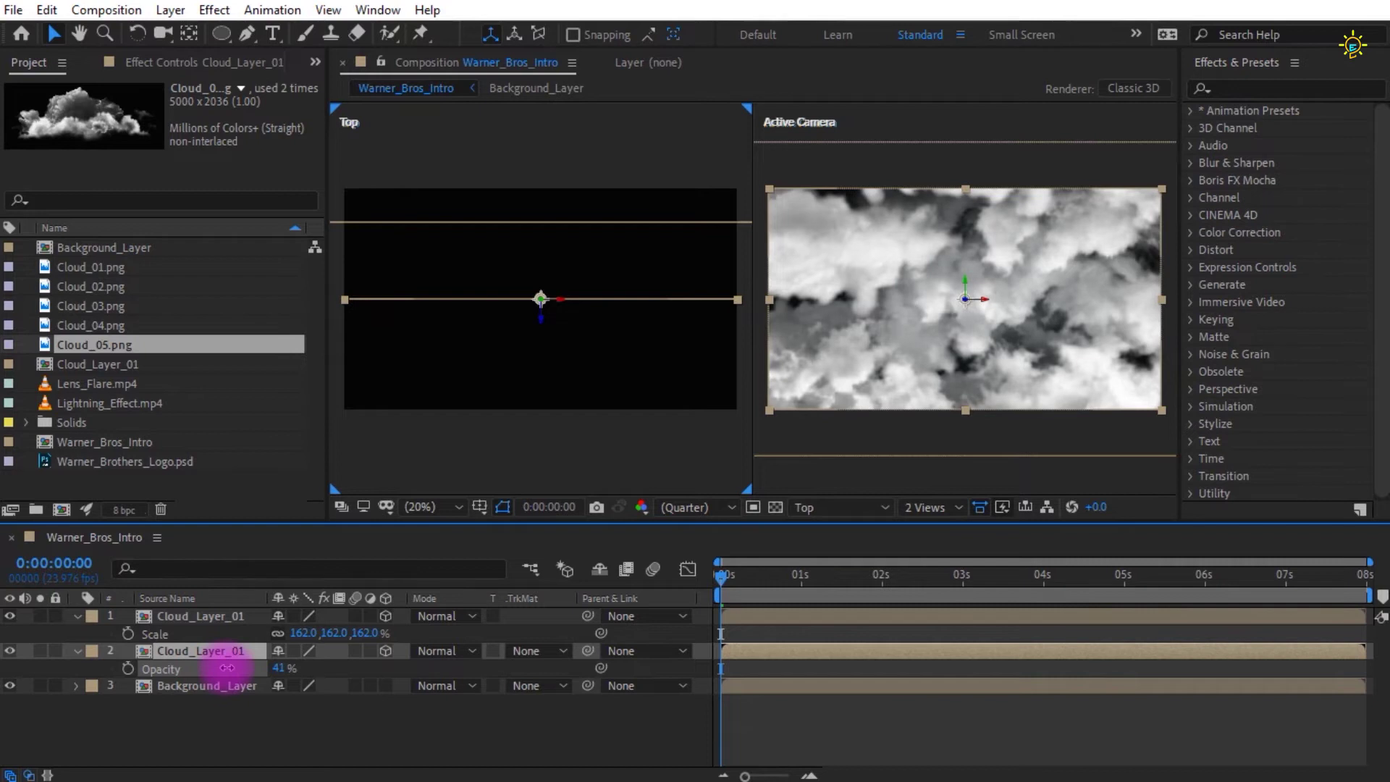
left_click(217, 616)
key("s")
left_click_drag(302, 634, 225, 637)
key("ctrl+z")
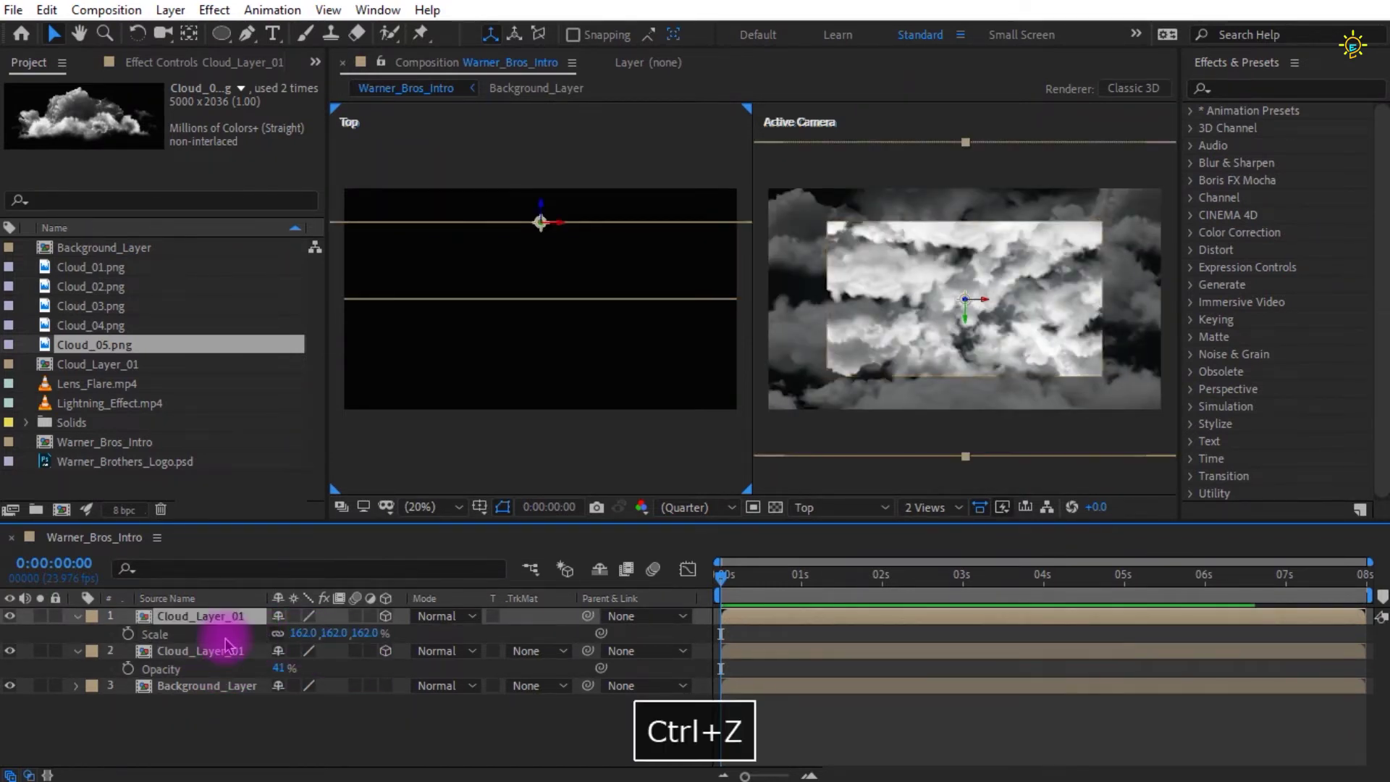
- Lower the rear Cloud_Layer_01 copy's opacity to 12%, collapse all layer properties and leave nothing selected
key("t")
left_click_drag(280, 633, 194, 633)
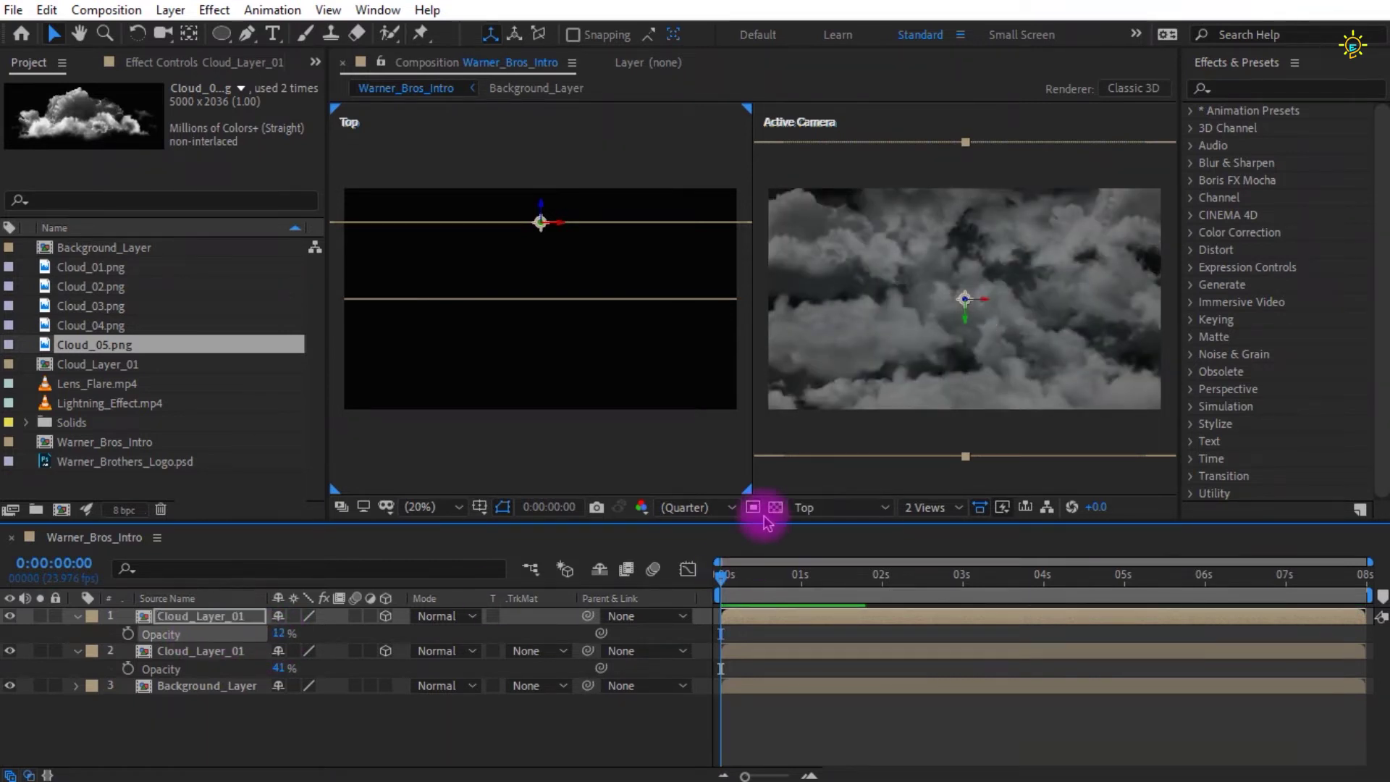
left_click(796, 481)
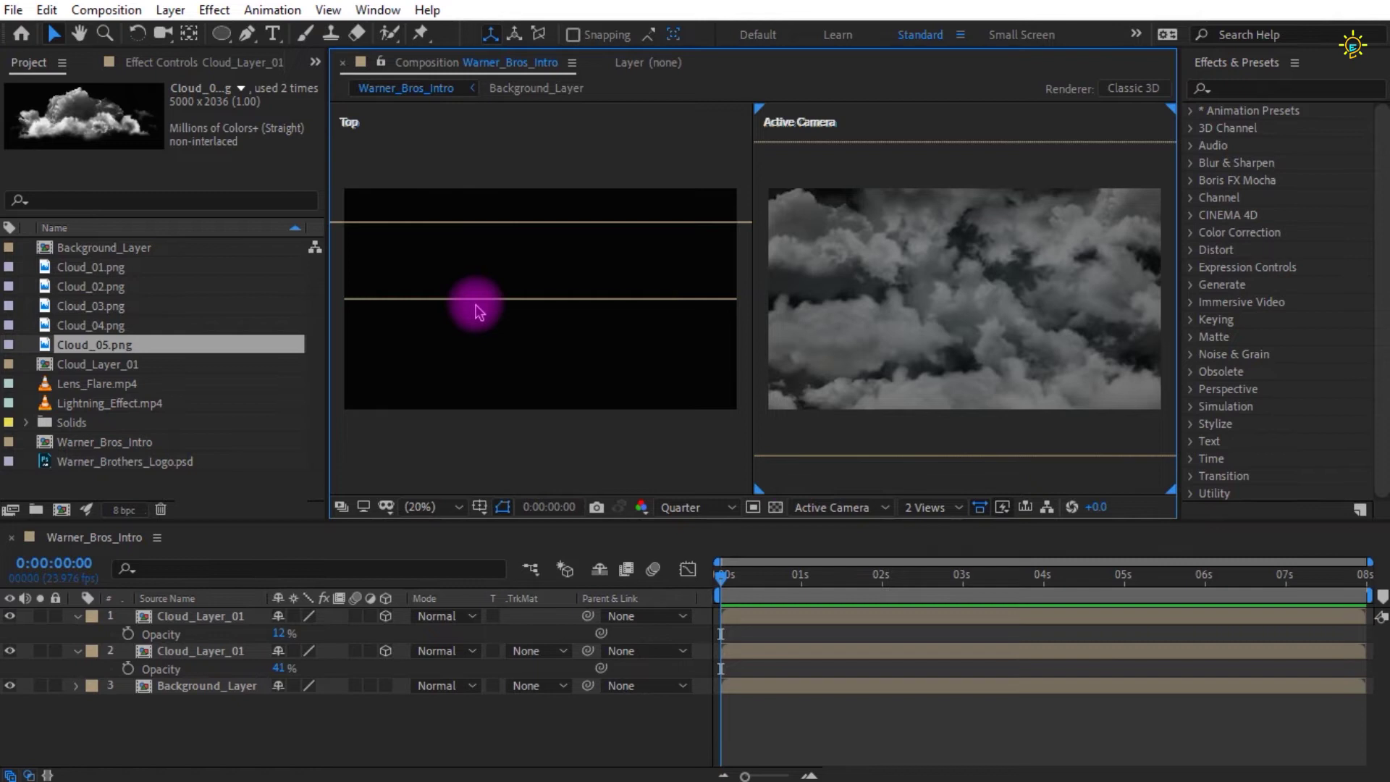
left_click_drag(295, 711, 212, 620)
key("u")
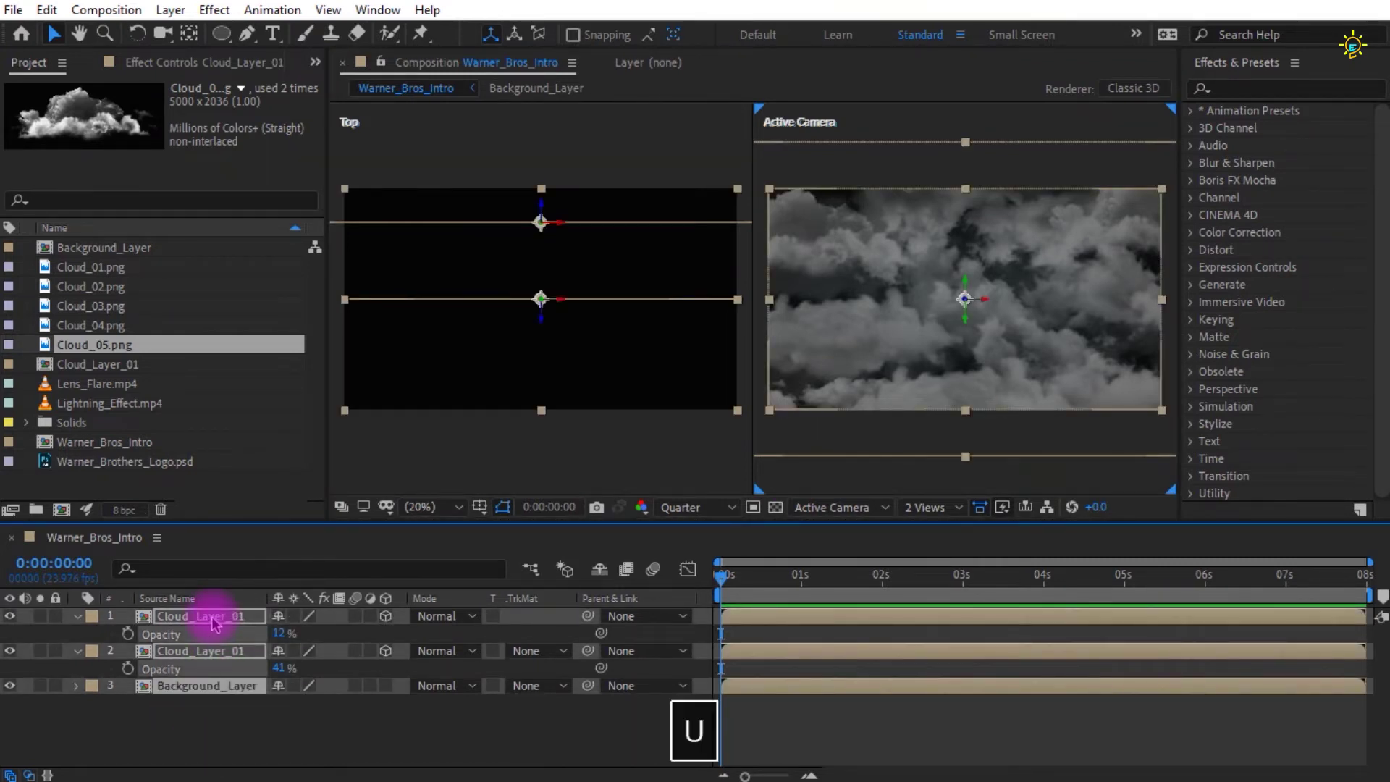
left_click(478, 706)
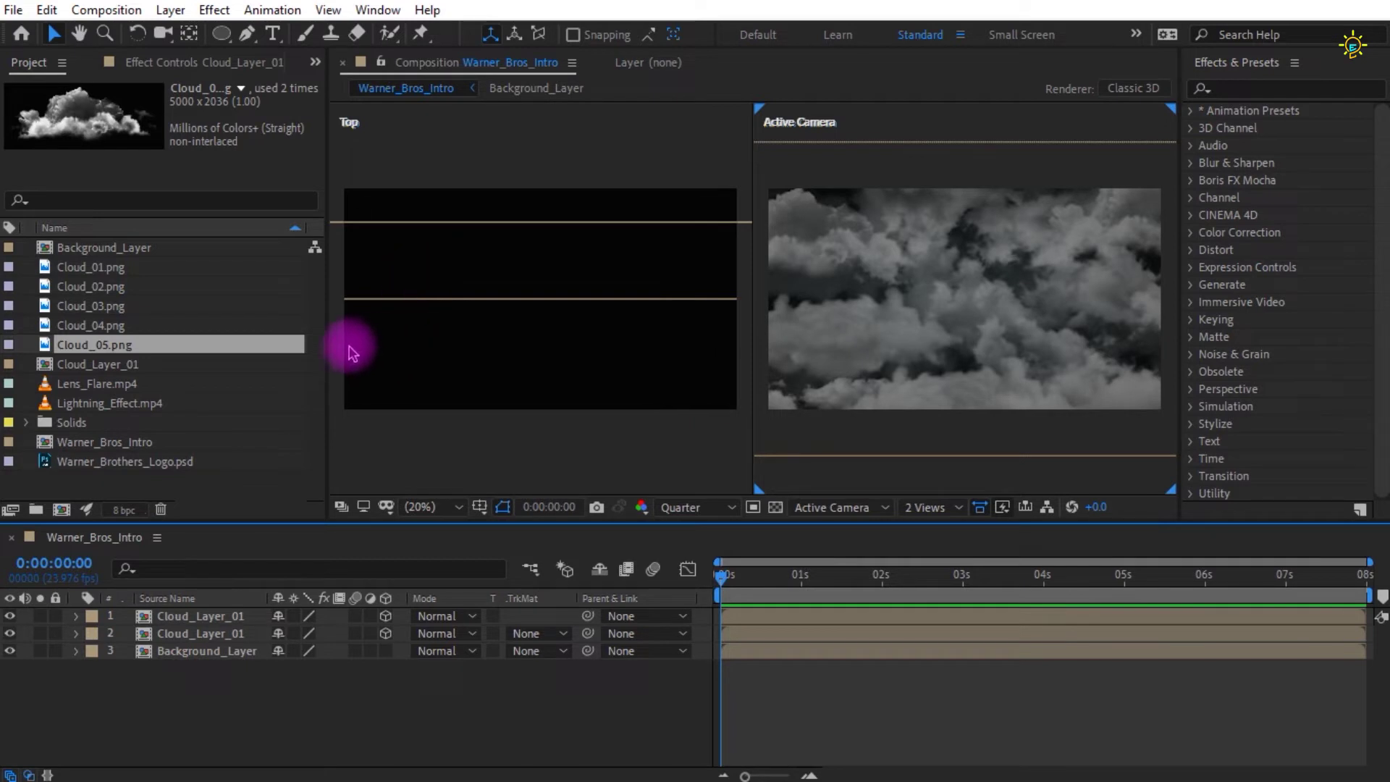
- Add Warner_Brothers_Logo.psd as the topmost layer and pre-compose it as Logo_Comp, moving all attributes into the new composition
left_click(117, 464)
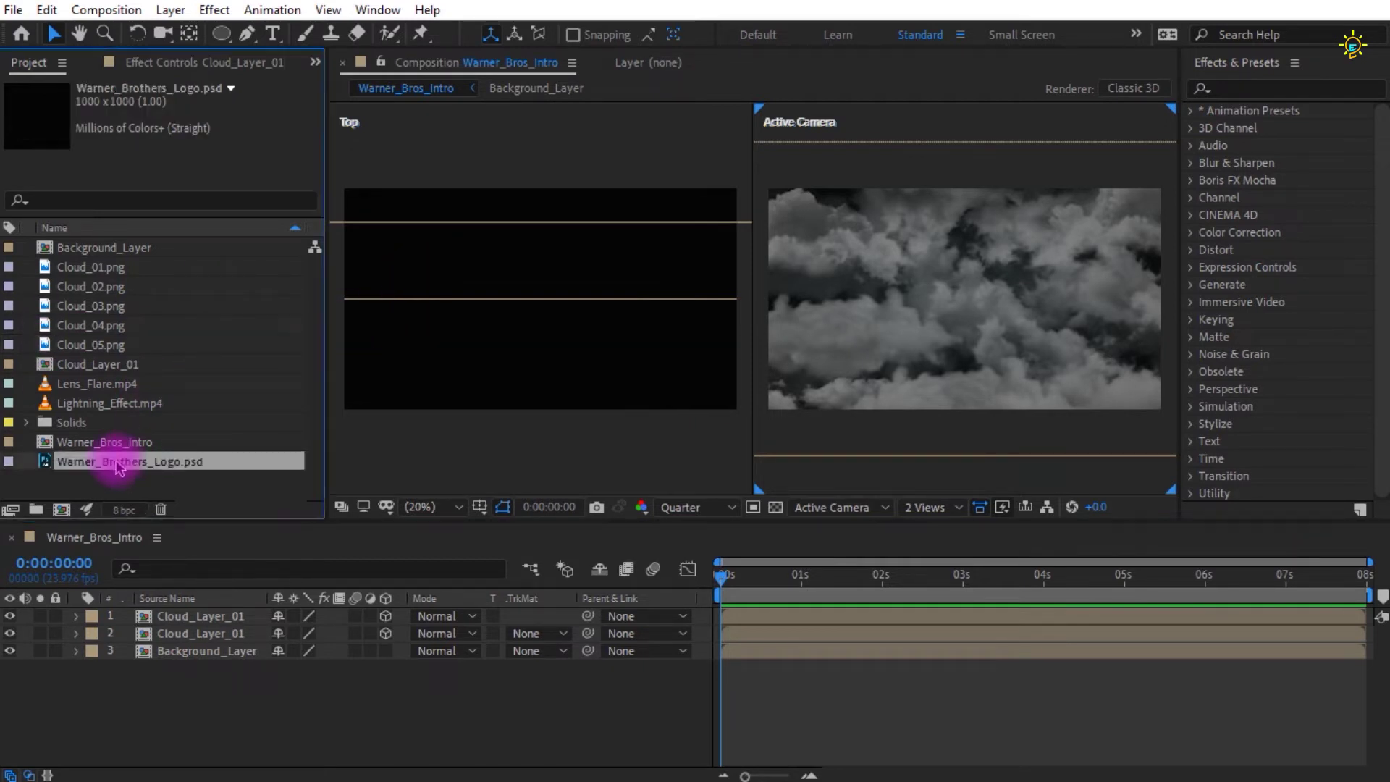
left_click_drag(135, 472, 186, 620)
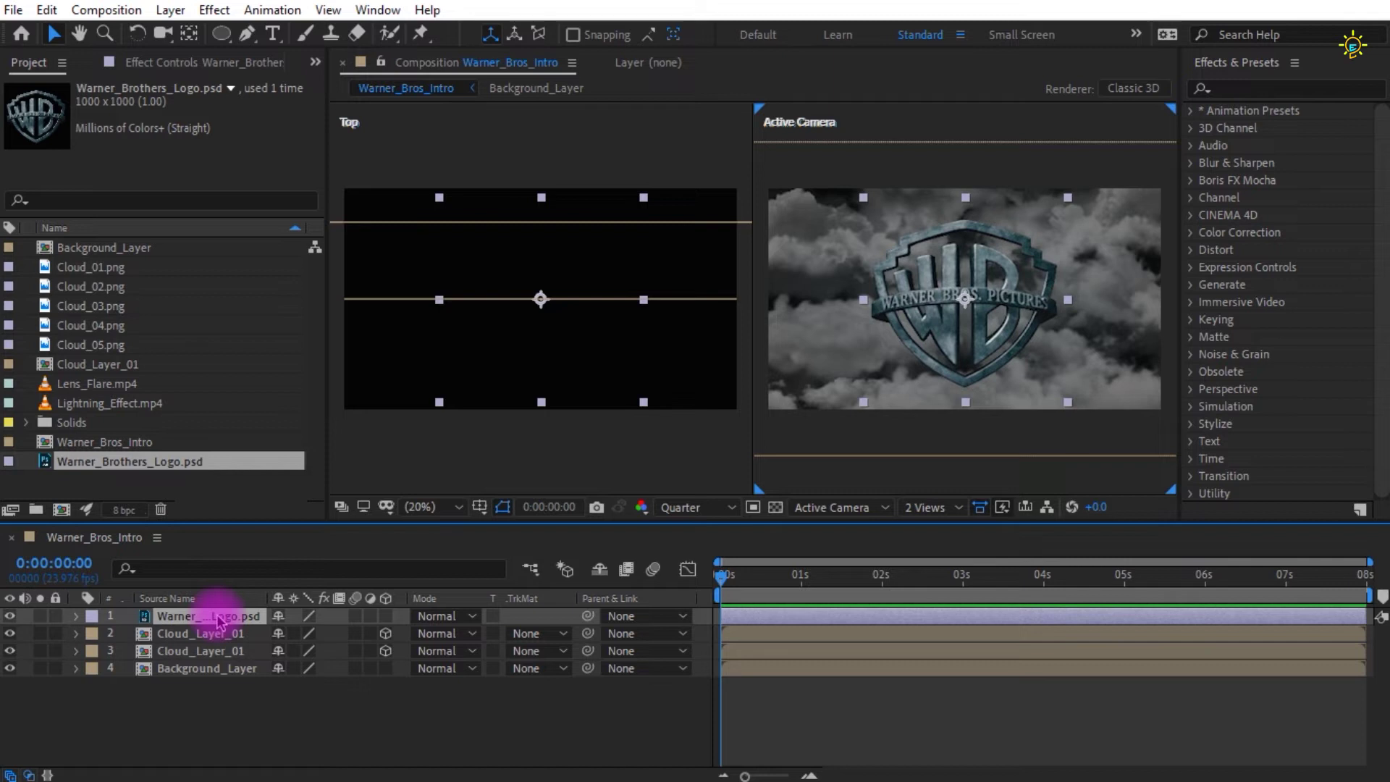
right_click(217, 621)
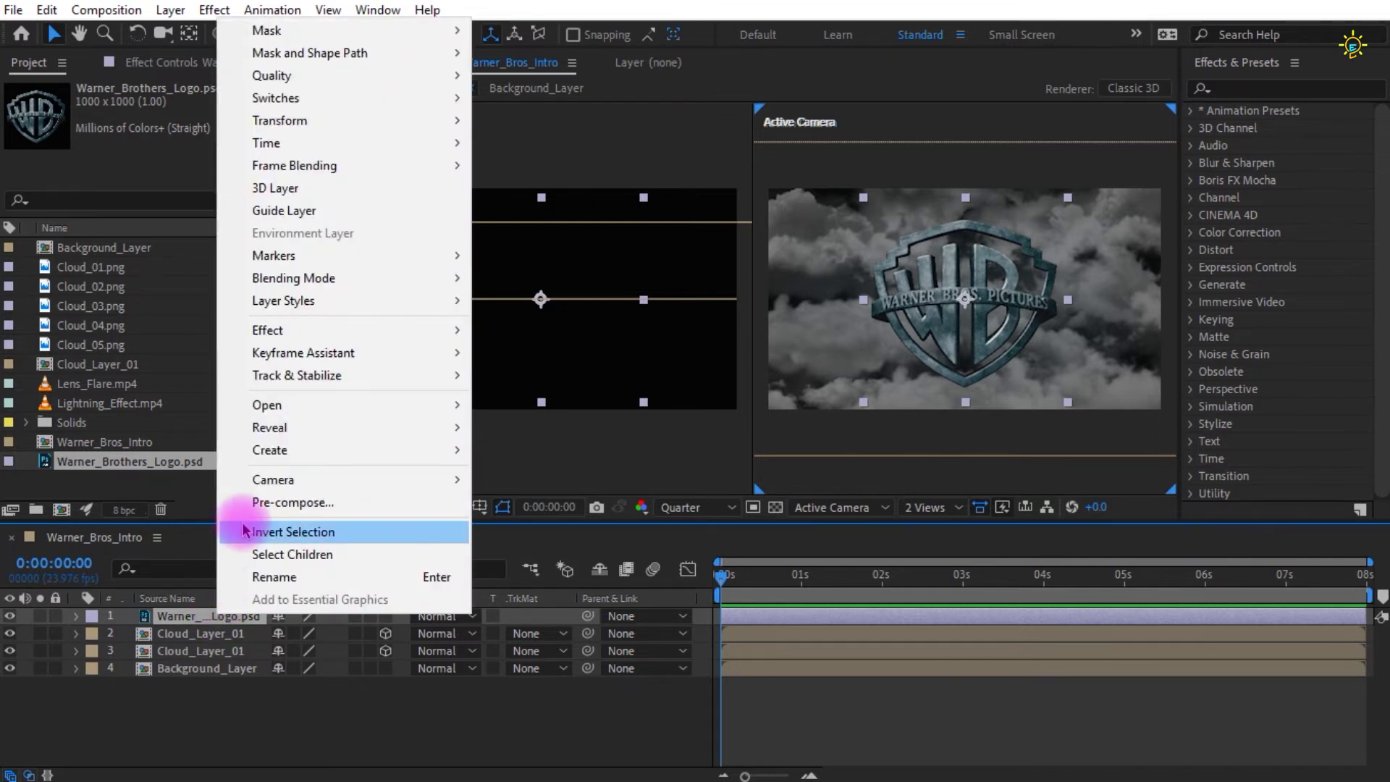
left_click(292, 502)
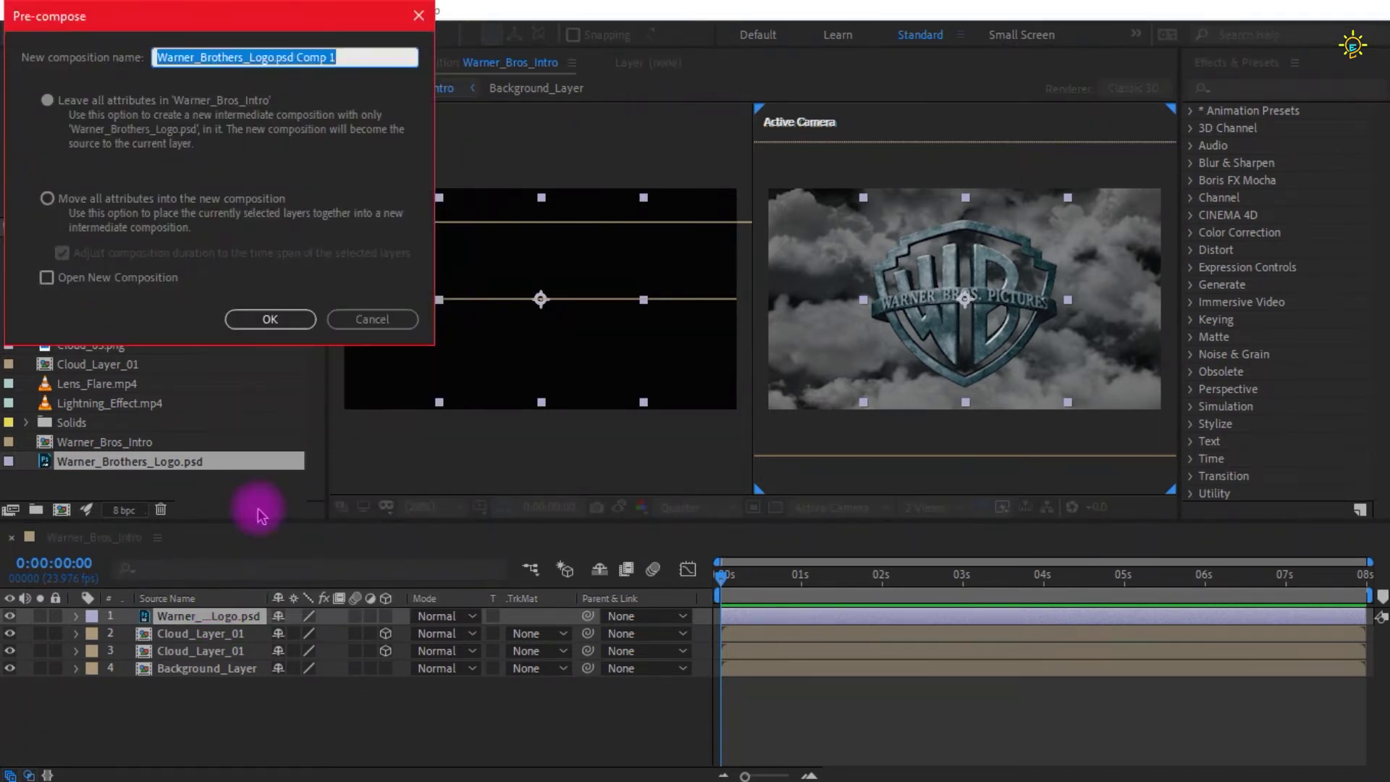
type("Logo_Comp")
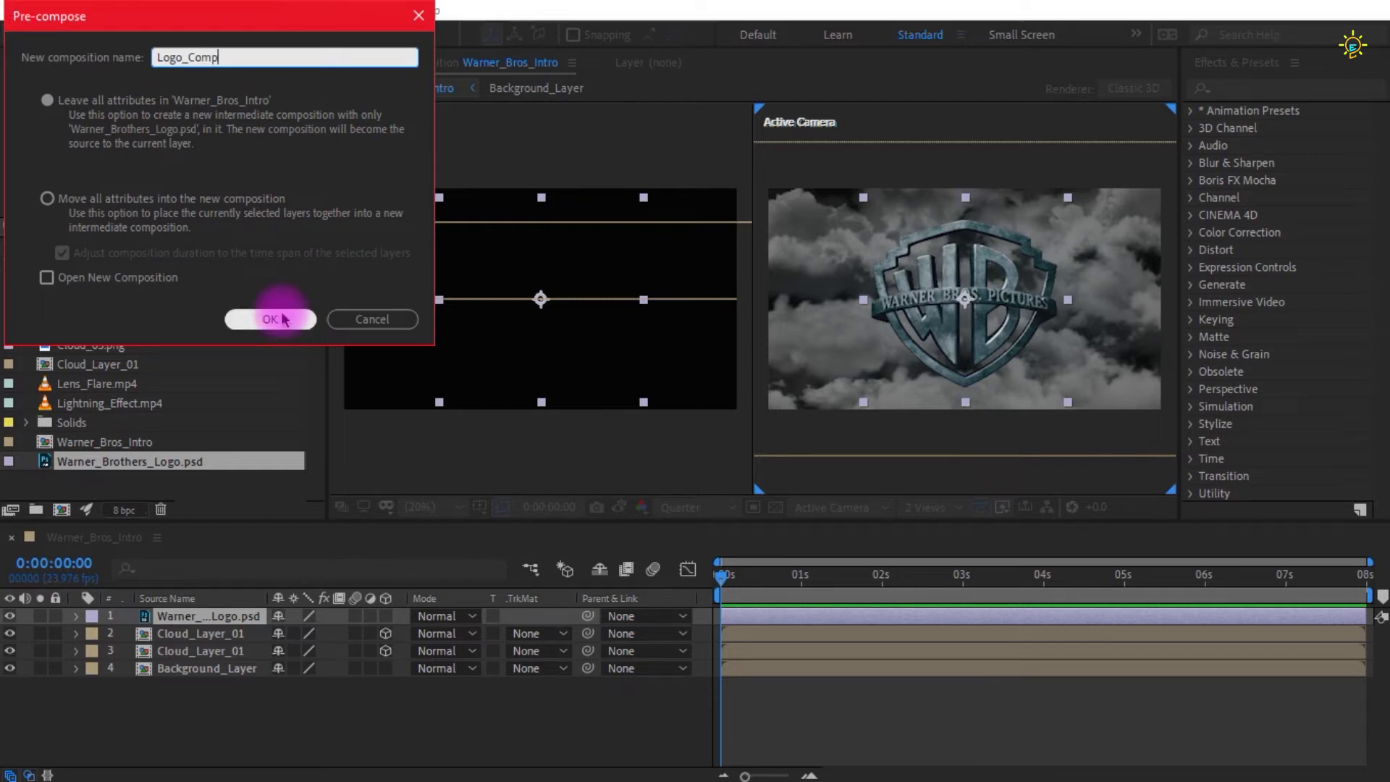
left_click(61, 203)
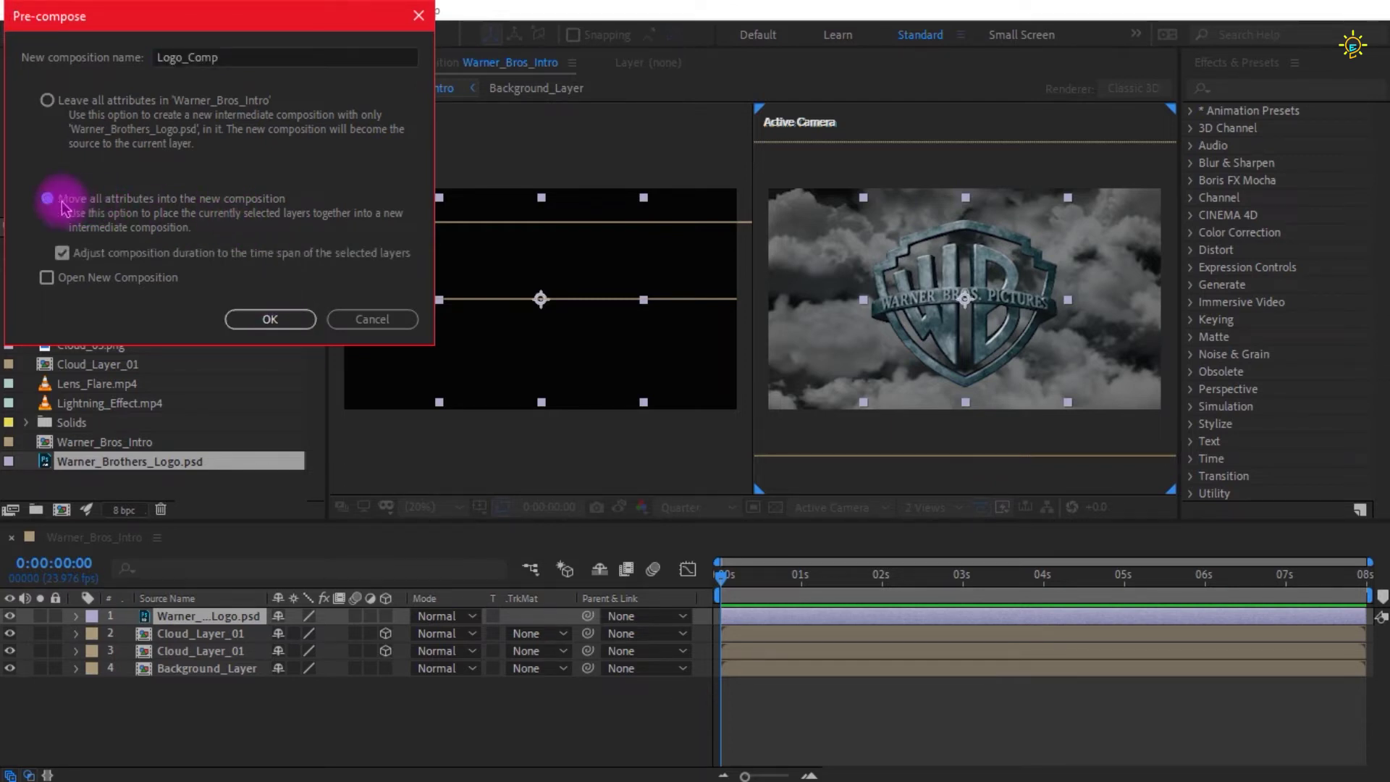
left_click(270, 317)
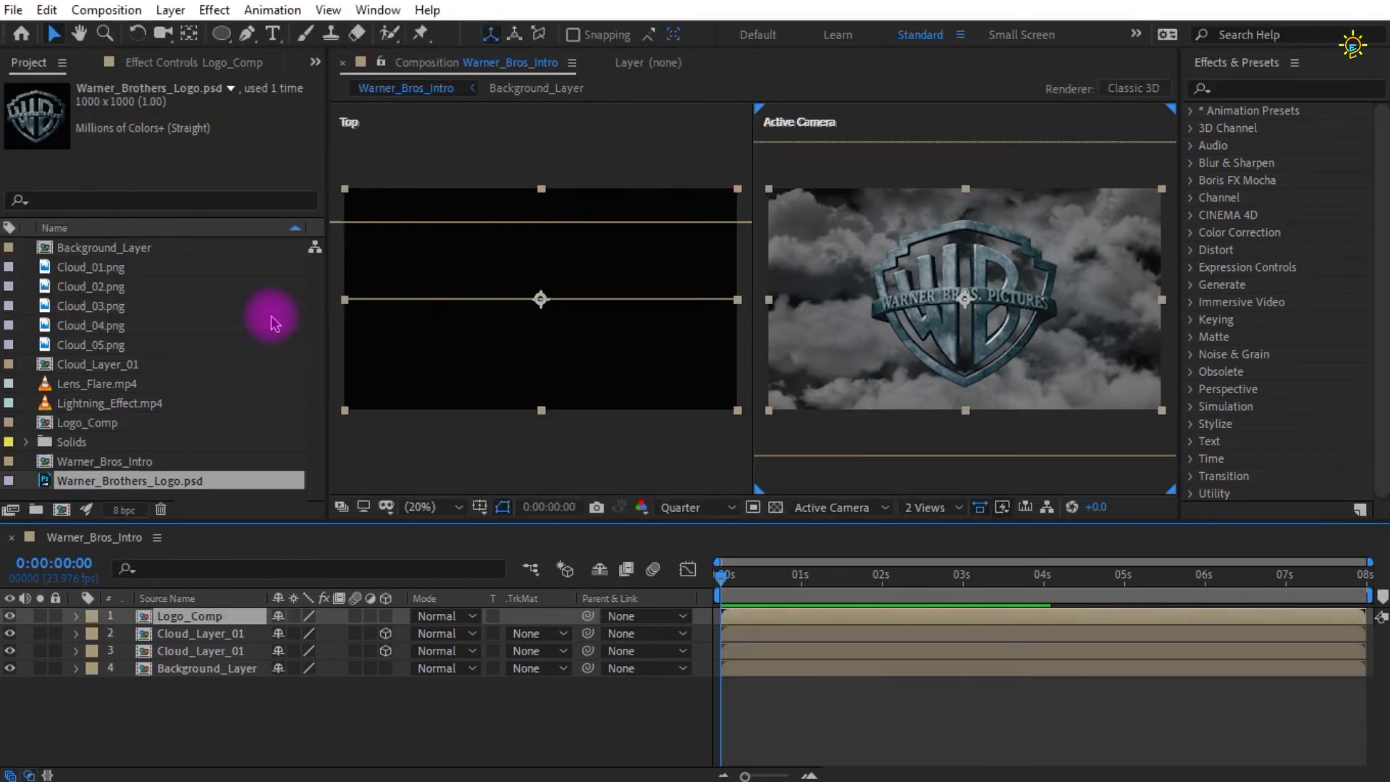
- Turn Logo_Comp into a 3D layer and reduce its scale to 70%
left_click(387, 616)
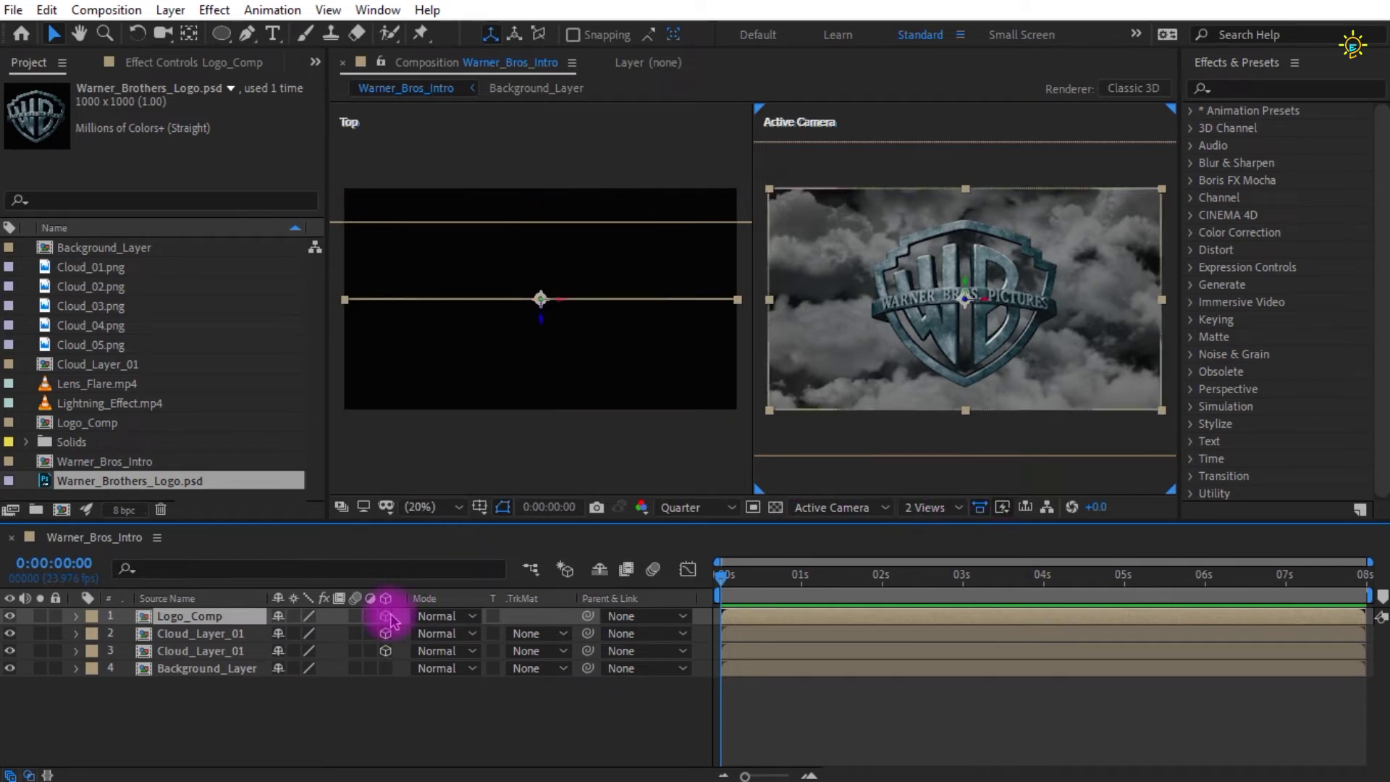
key("s")
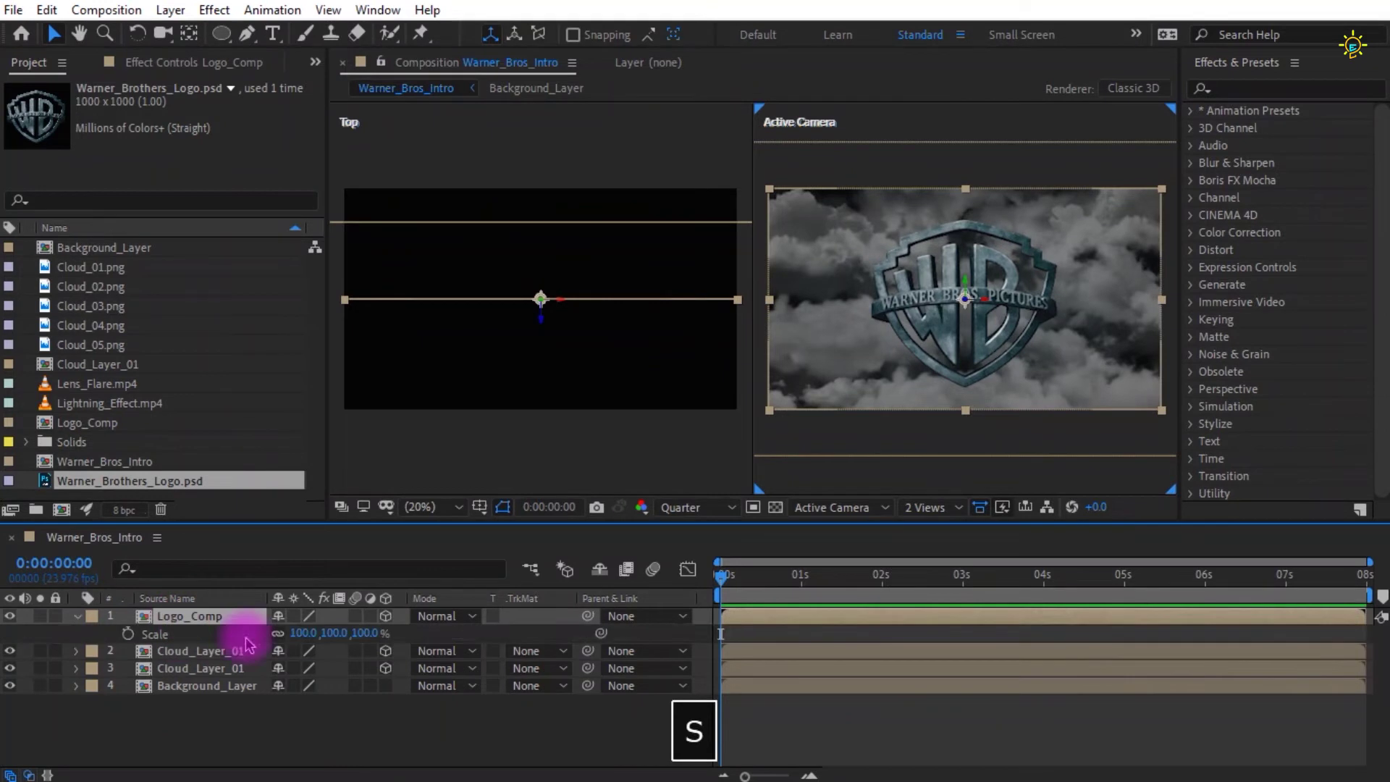
left_click_drag(367, 636, 339, 634)
left_click(439, 717)
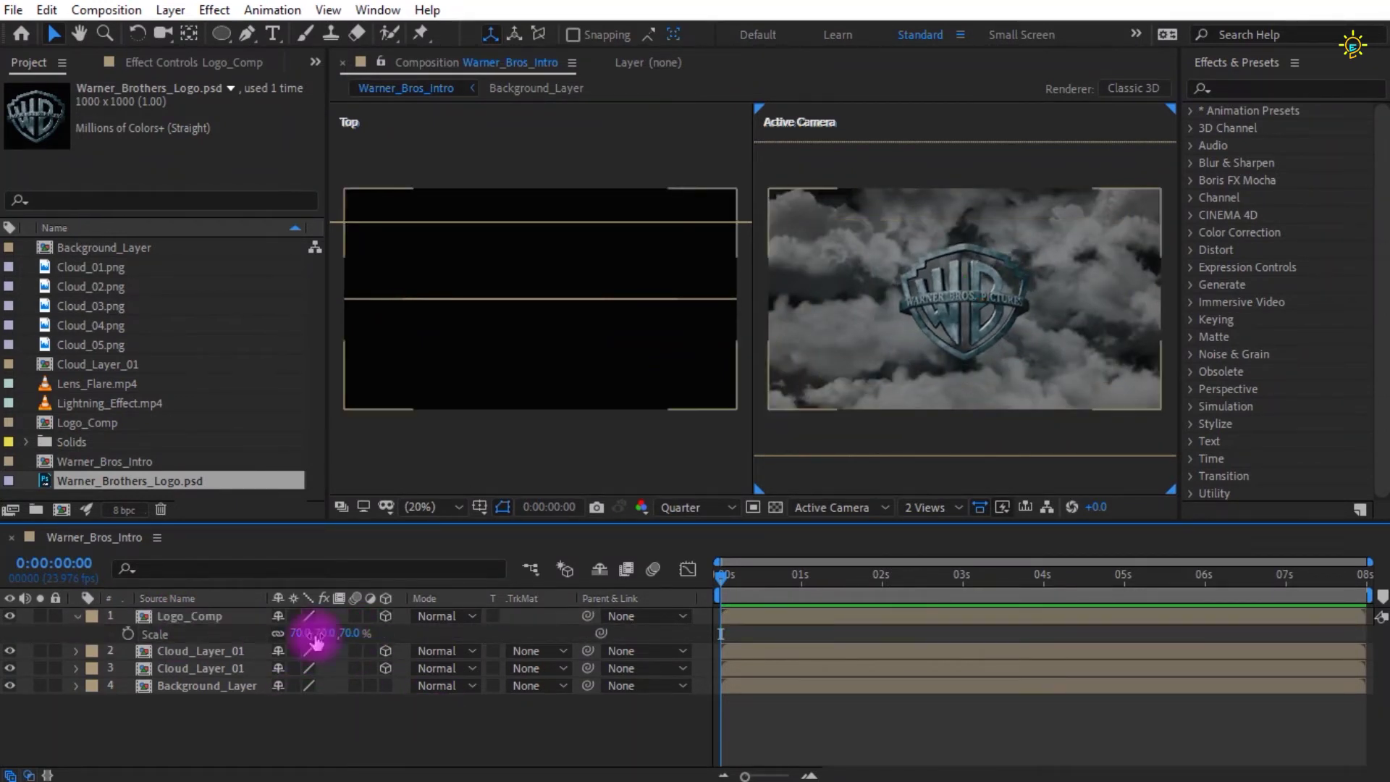
- Try Logo_Comp at 60% scale, settle on 65%, and collapse all layer properties
left_click(916, 317)
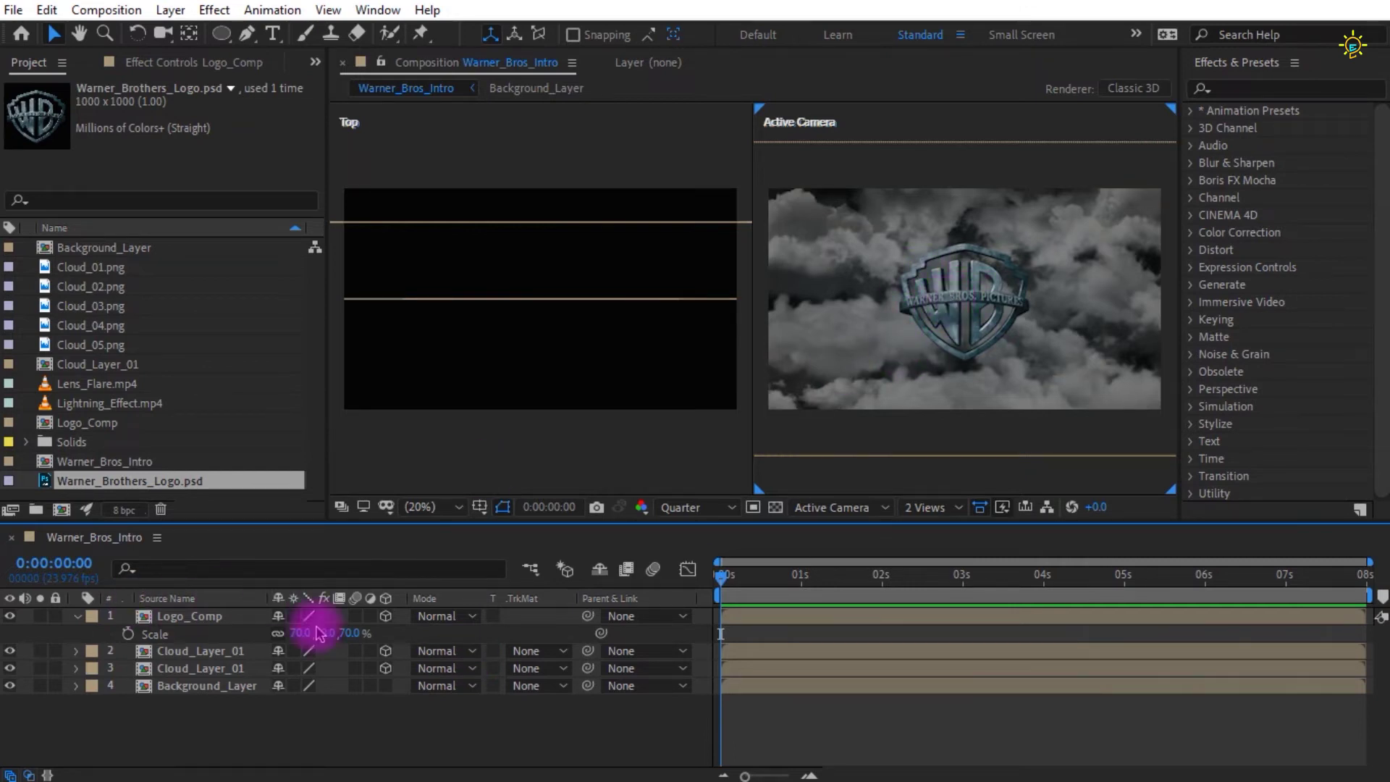
type("60")
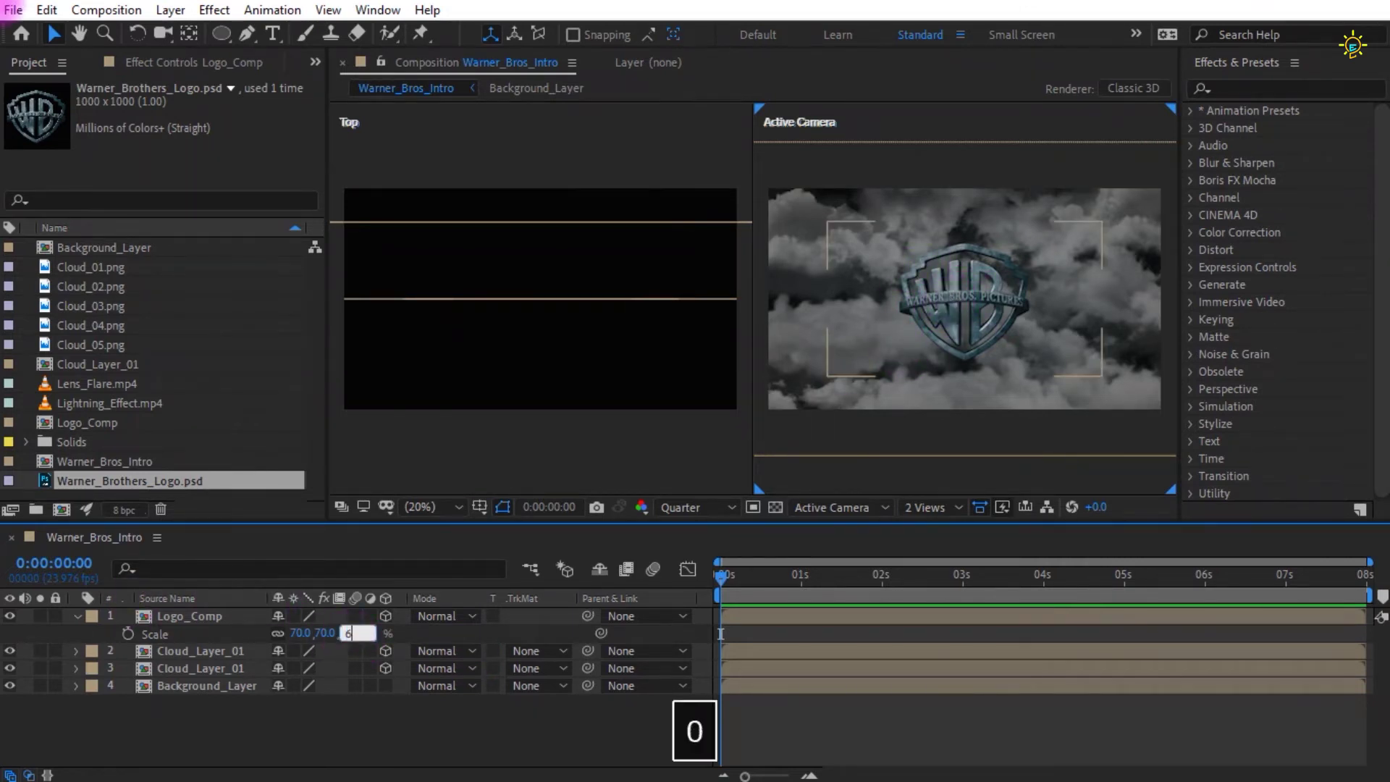
key("Return")
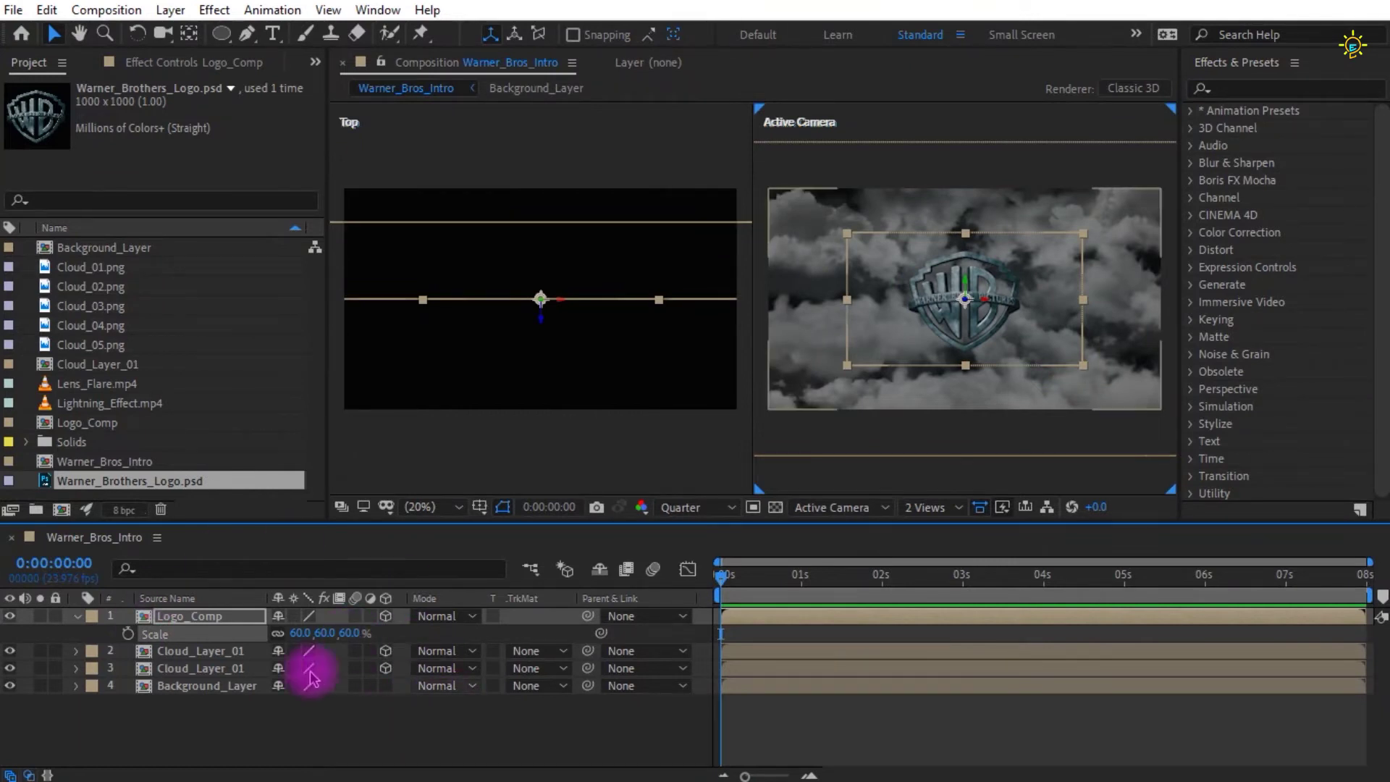
type("65")
key("Return")
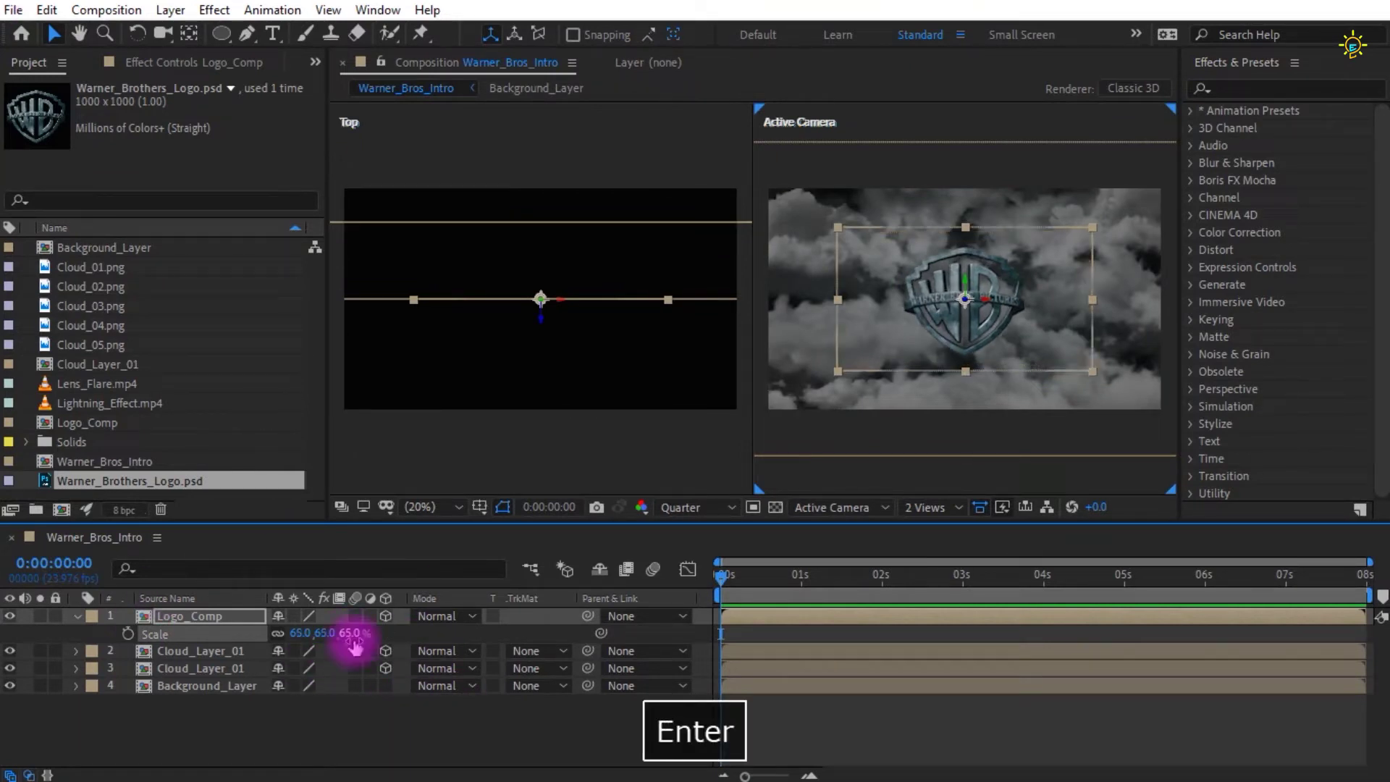
left_click(471, 733)
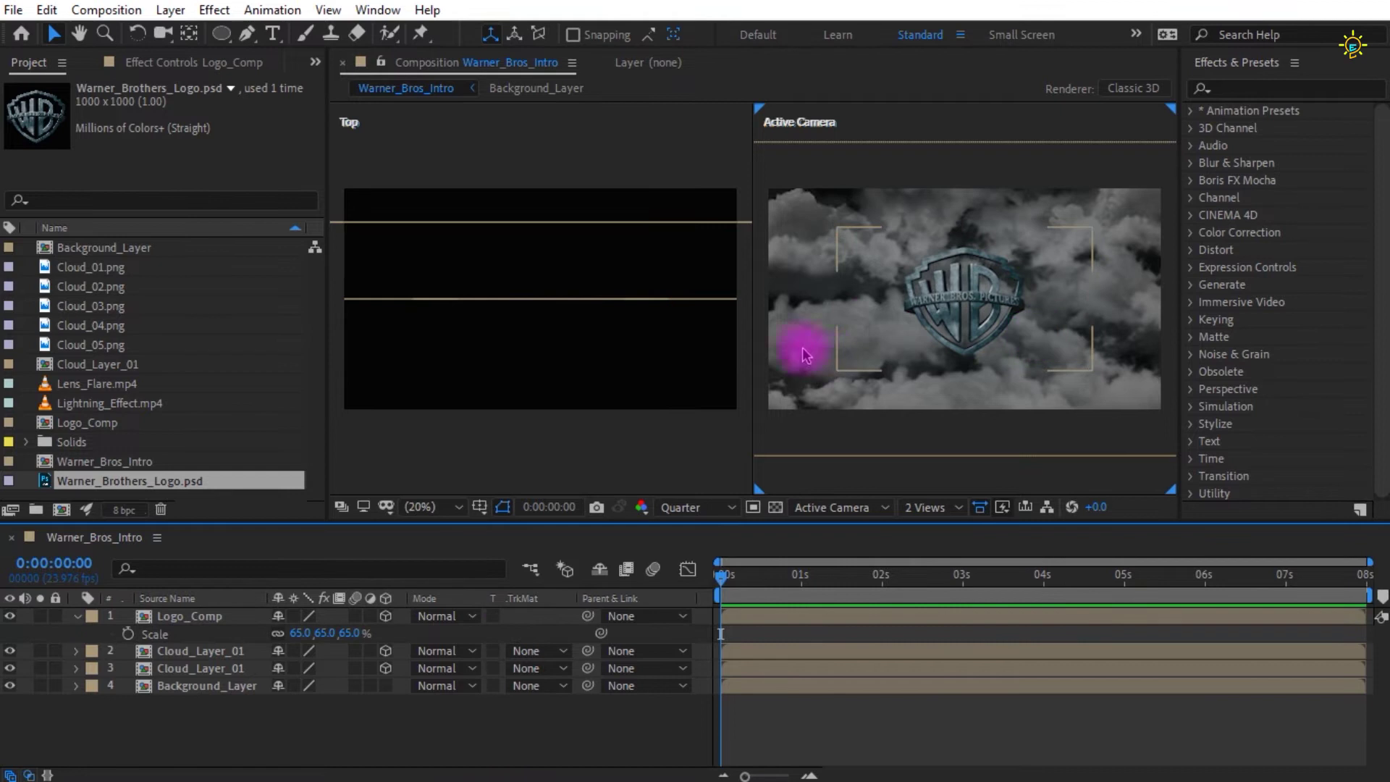
left_click_drag(258, 719, 202, 620)
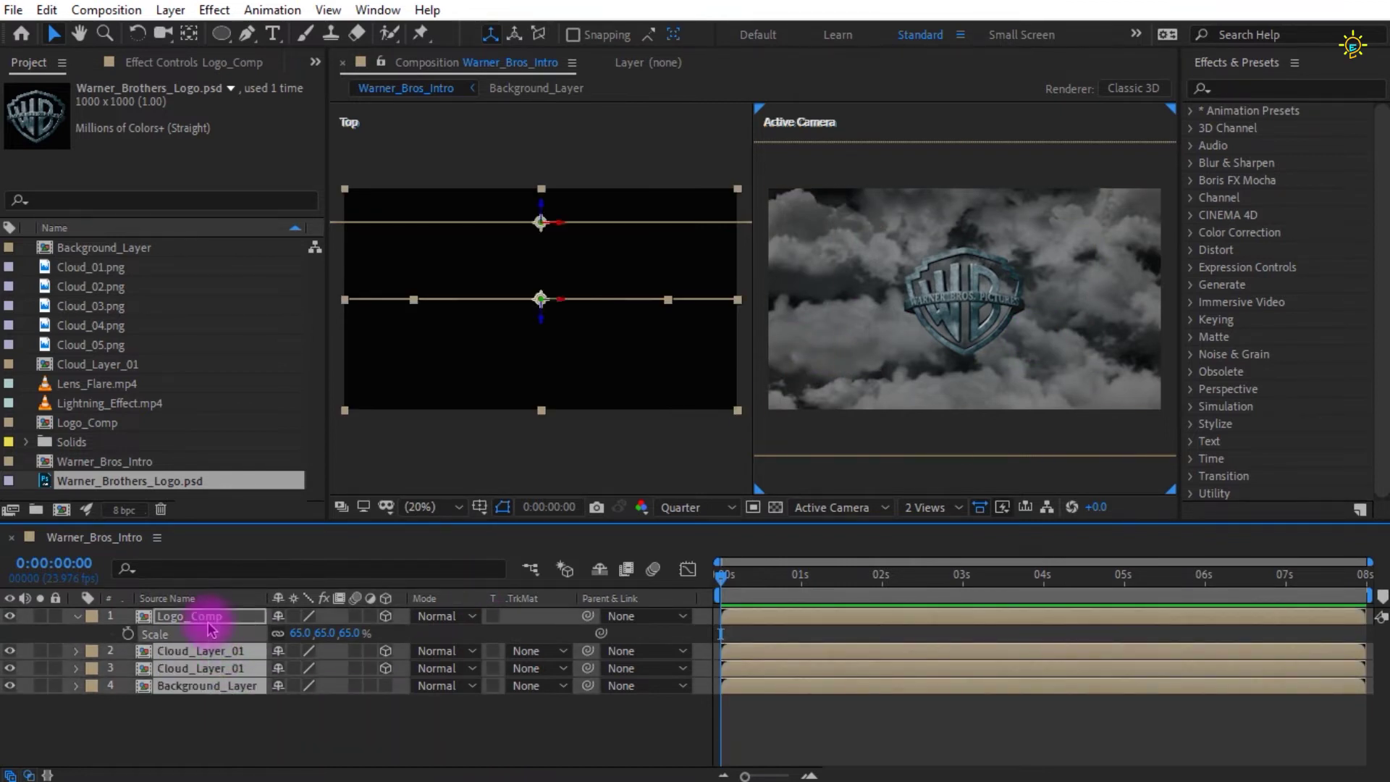
key("u")
left_click(246, 709)
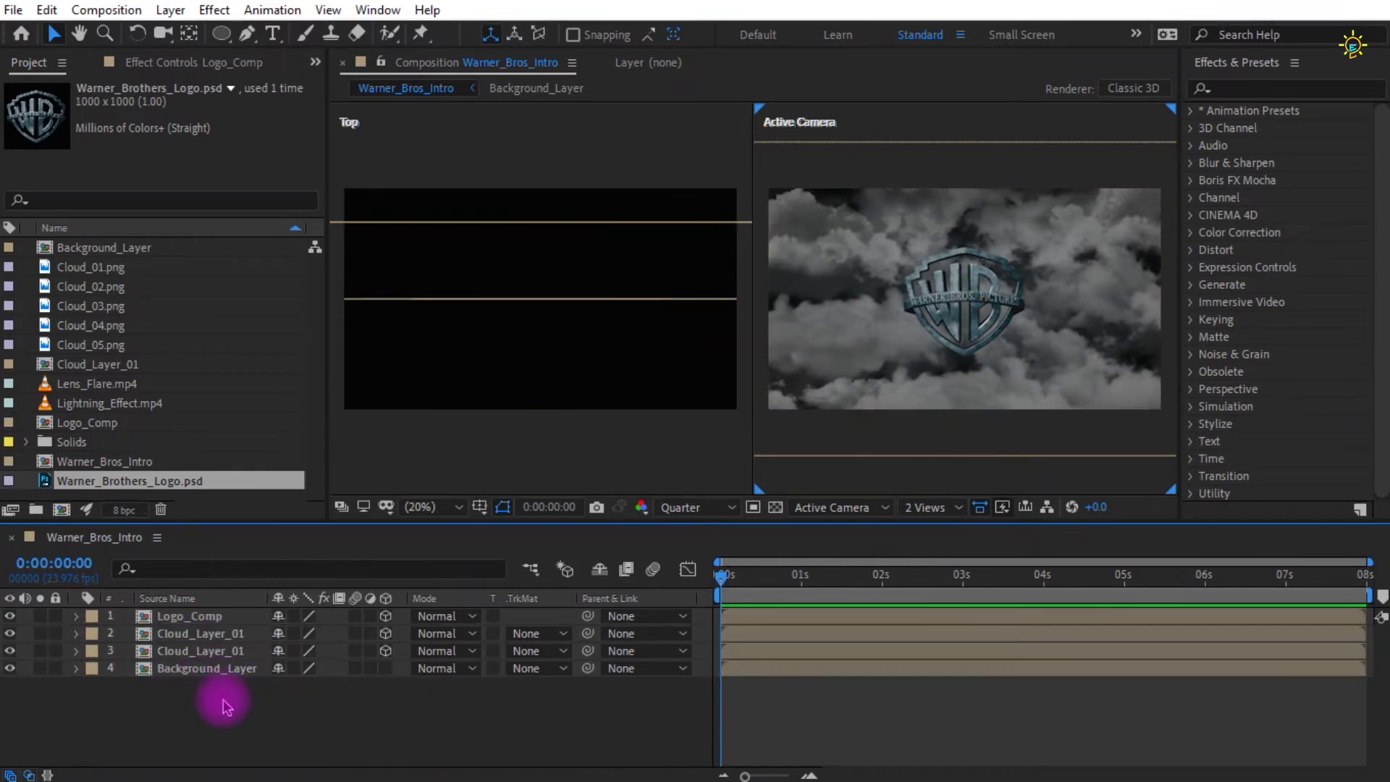
- Create a one-node camera with the 15mm preset, named Camera
right_click(214, 701)
mouse_move(435, 476)
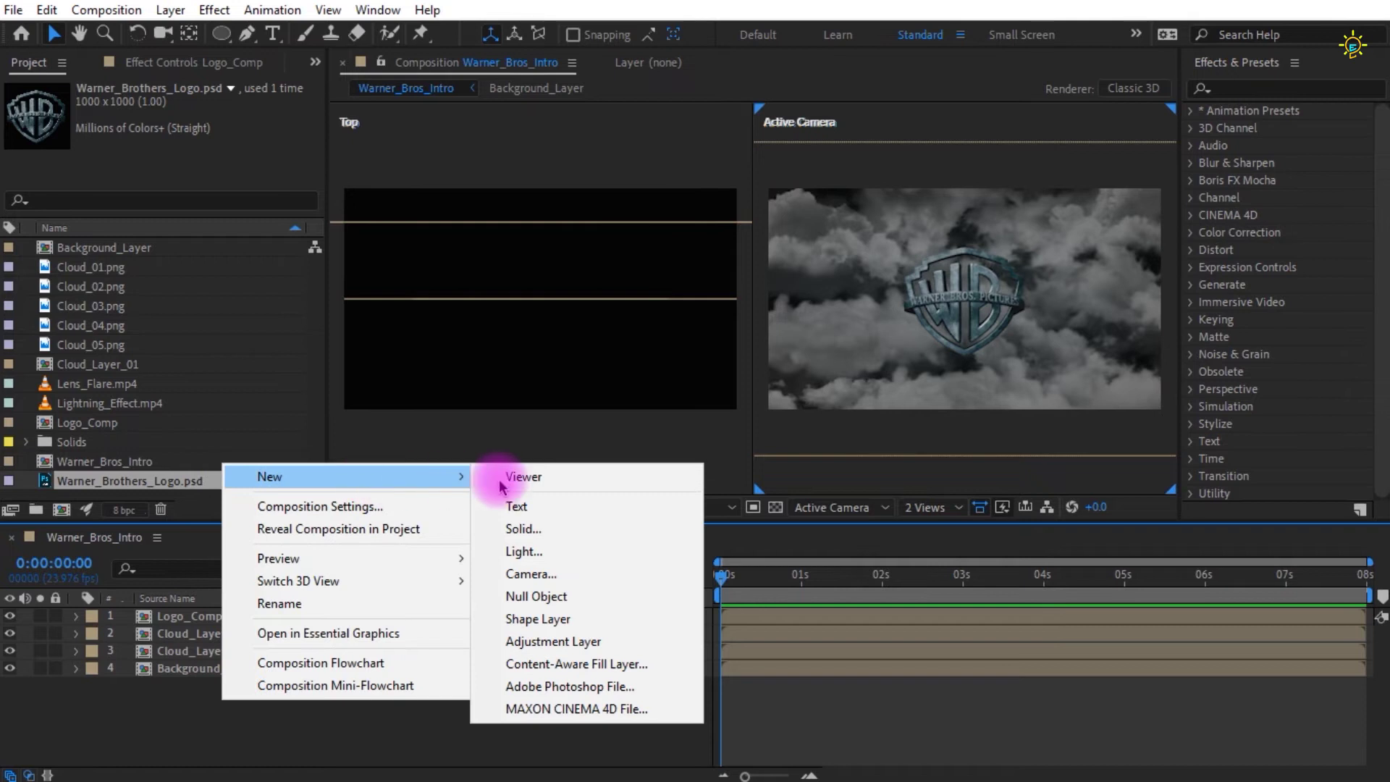
left_click(535, 572)
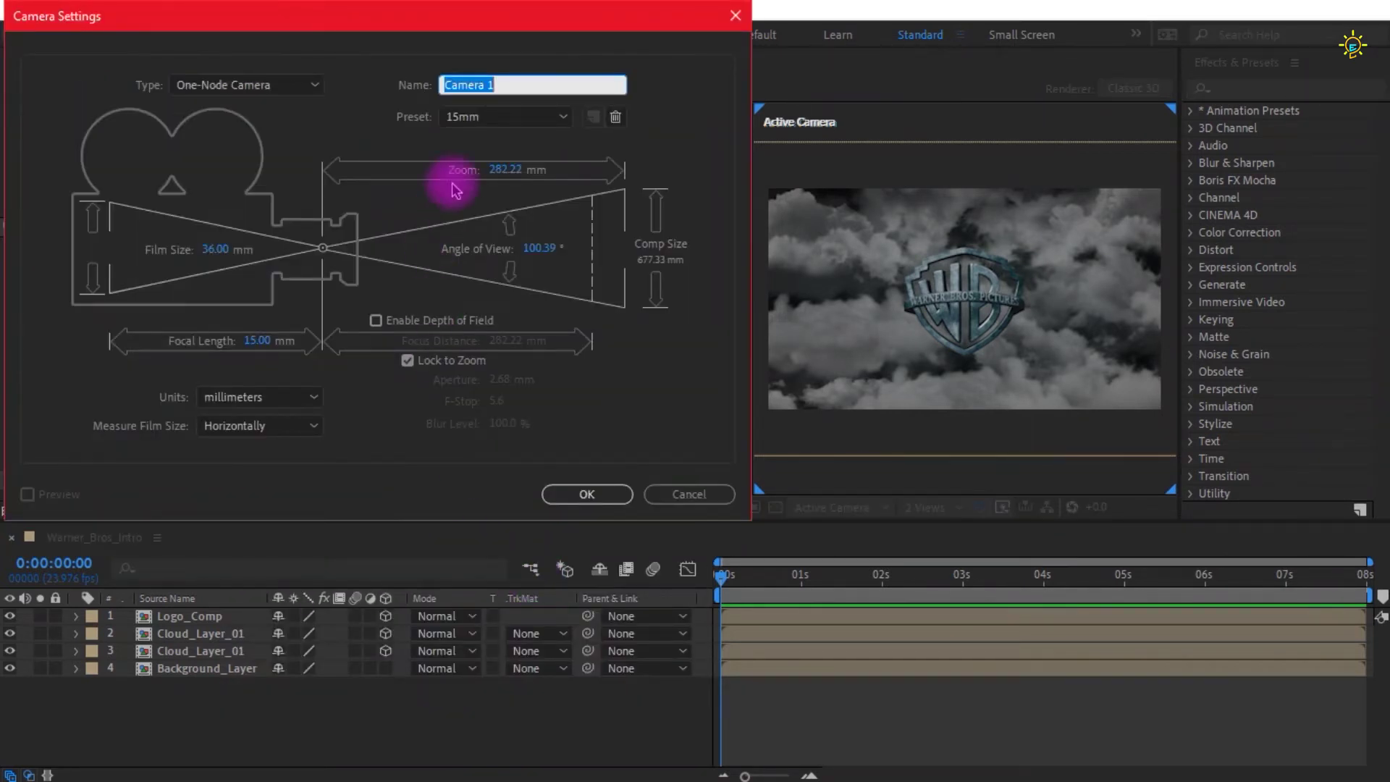
left_click(465, 118)
left_click(465, 149)
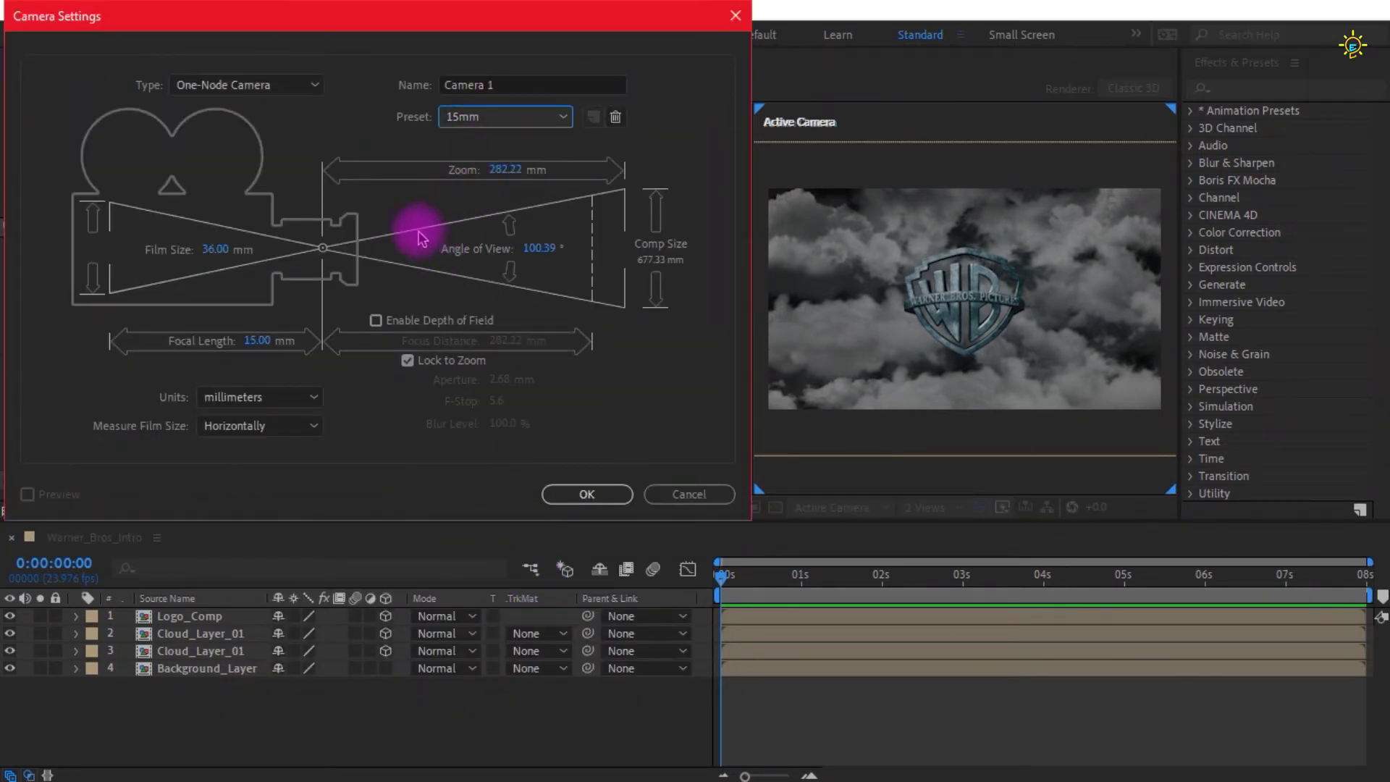
left_click(249, 85)
left_click(250, 104)
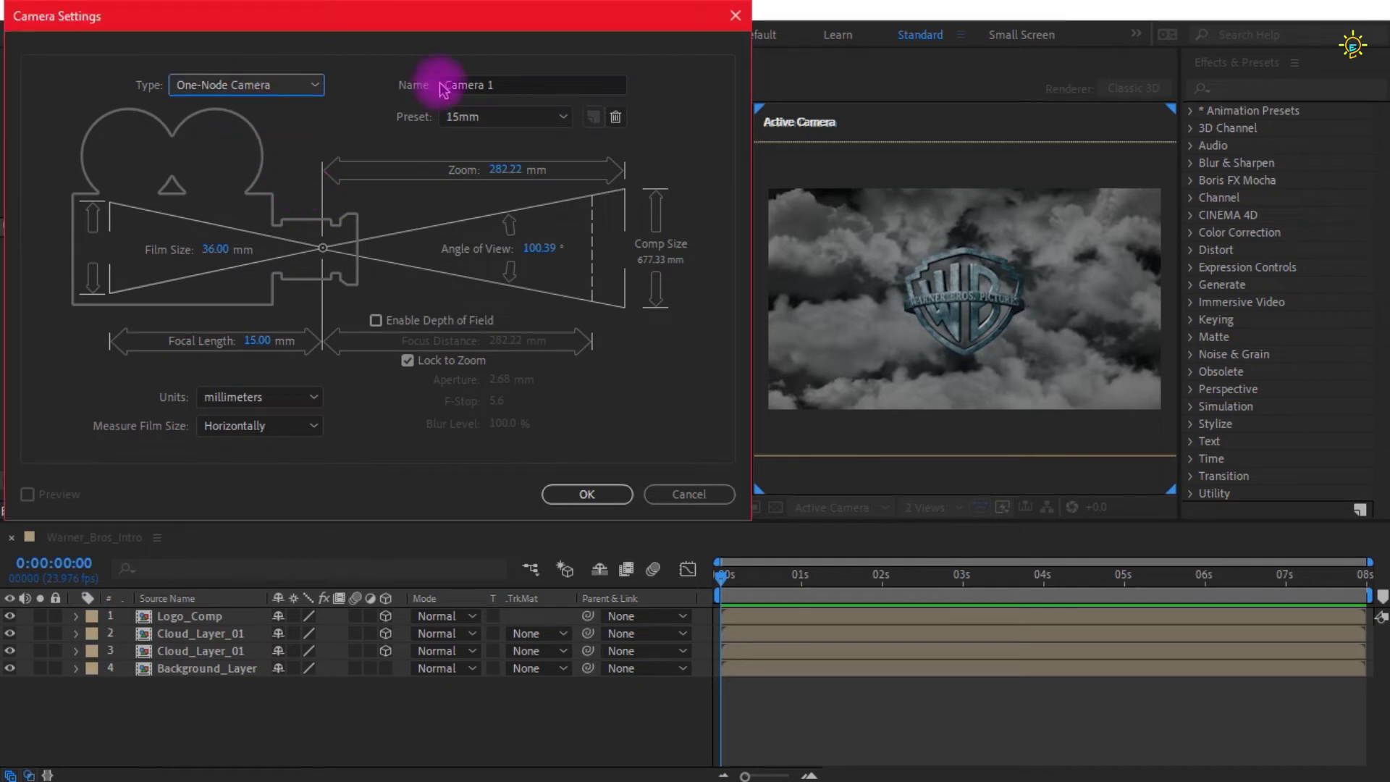
left_click(514, 78)
key("BackSpace")
key("BackSpace")
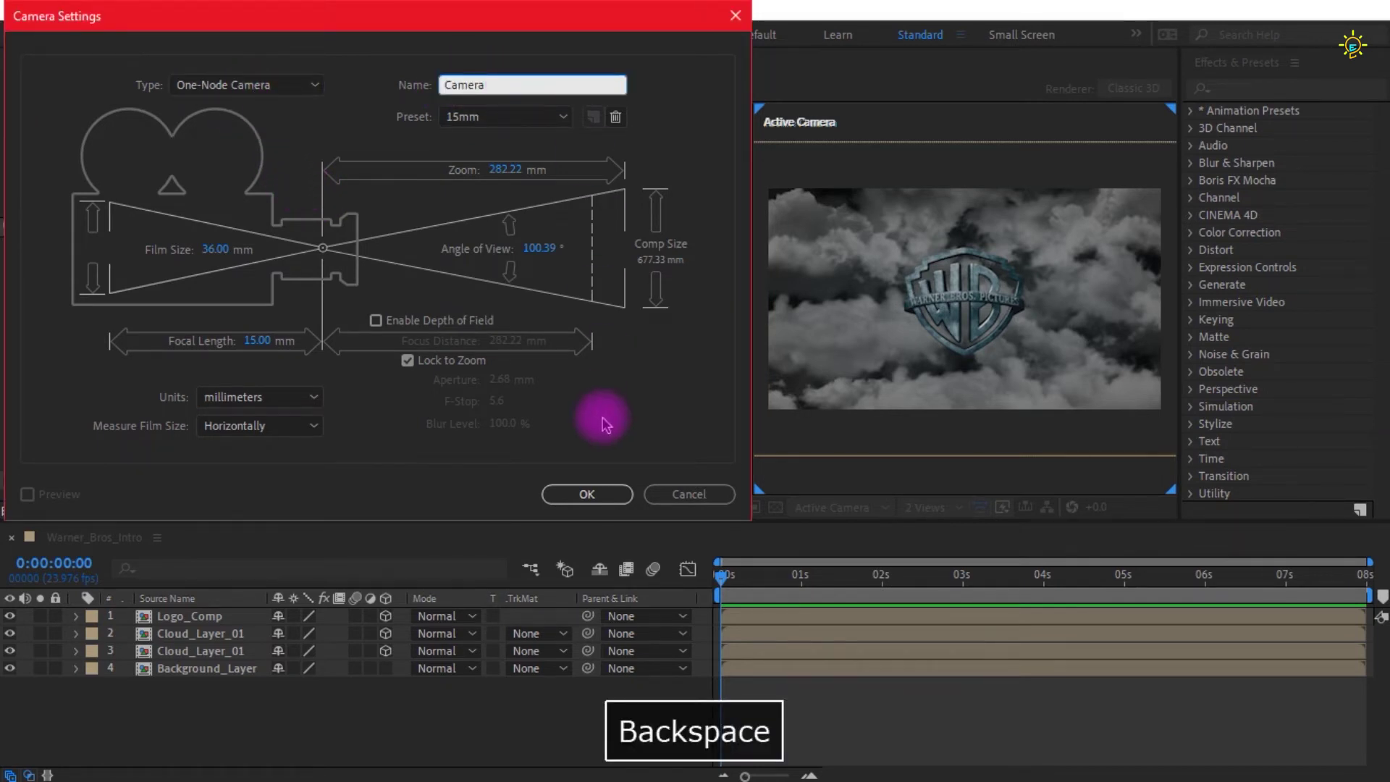
left_click(590, 493)
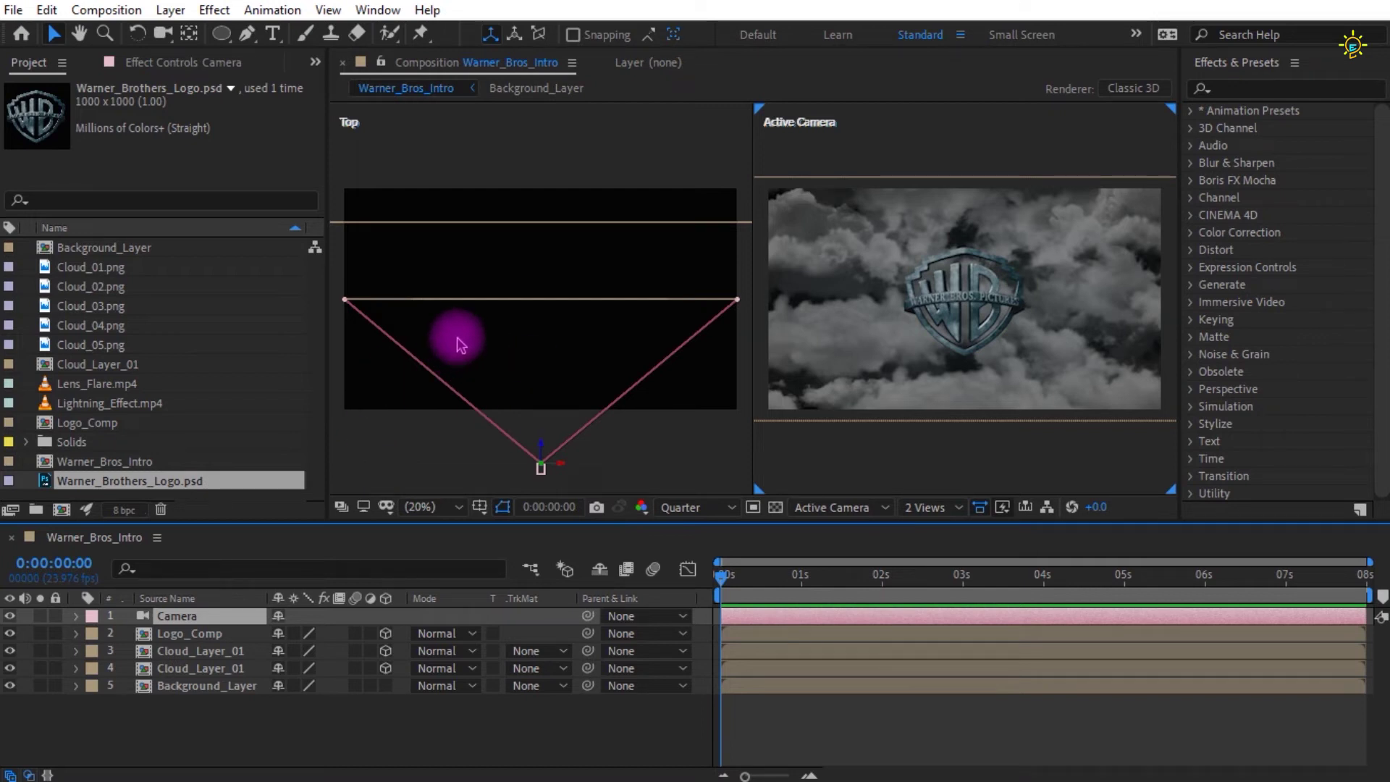
- Move the camera forward in depth to between the two cloud layers and select the rear Cloud_Layer_01
left_click_drag(543, 452, 580, 243)
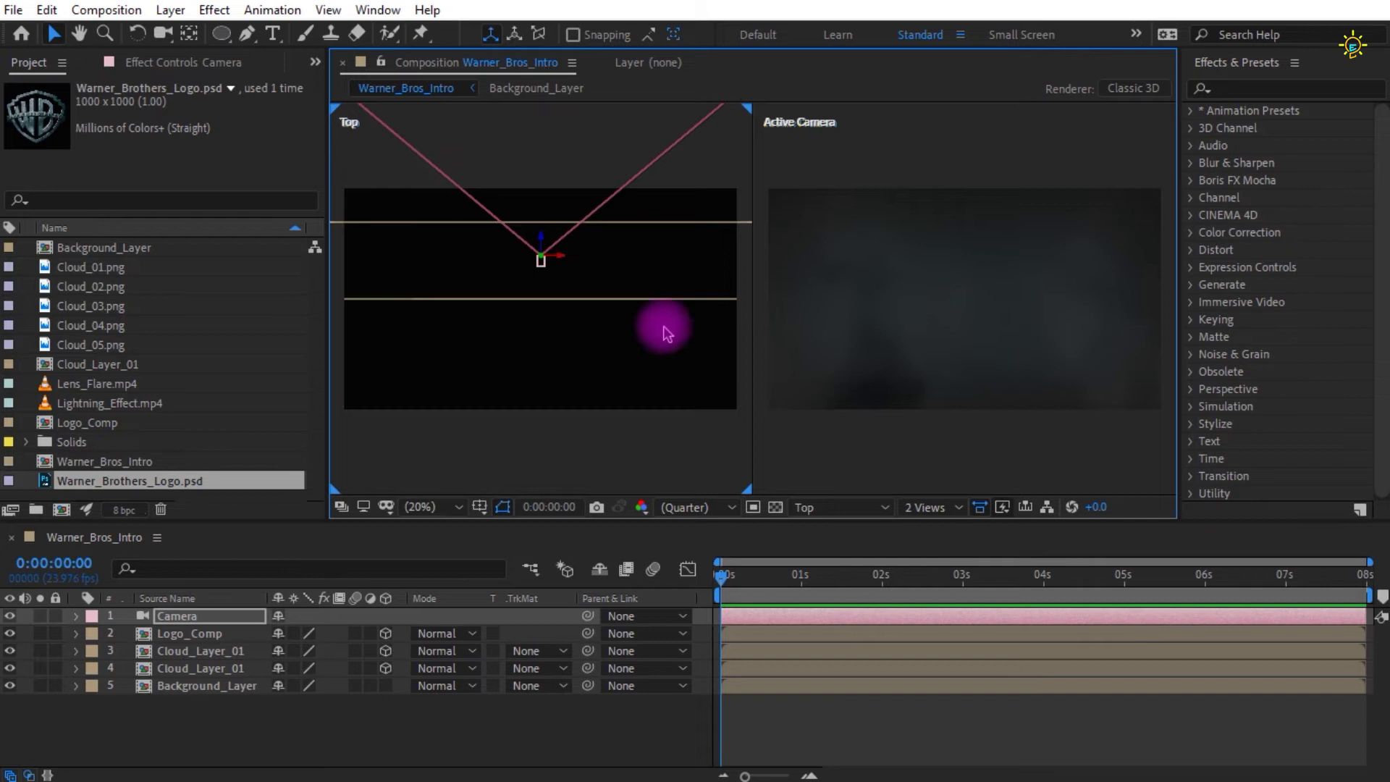
left_click(210, 651)
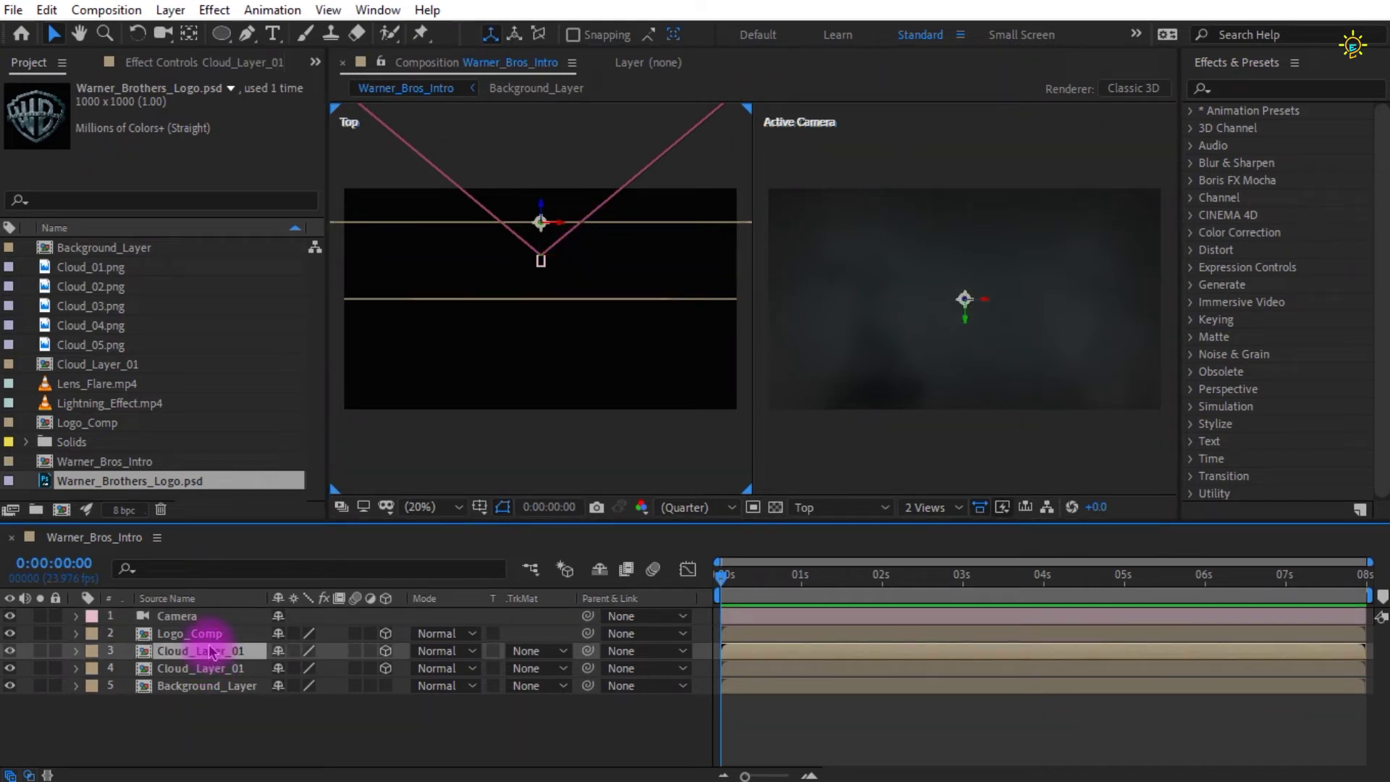
- Duplicate the rear Cloud_Layer_01 and push the copy farther back in depth, to a Z position of about 1420
key("ctrl+d")
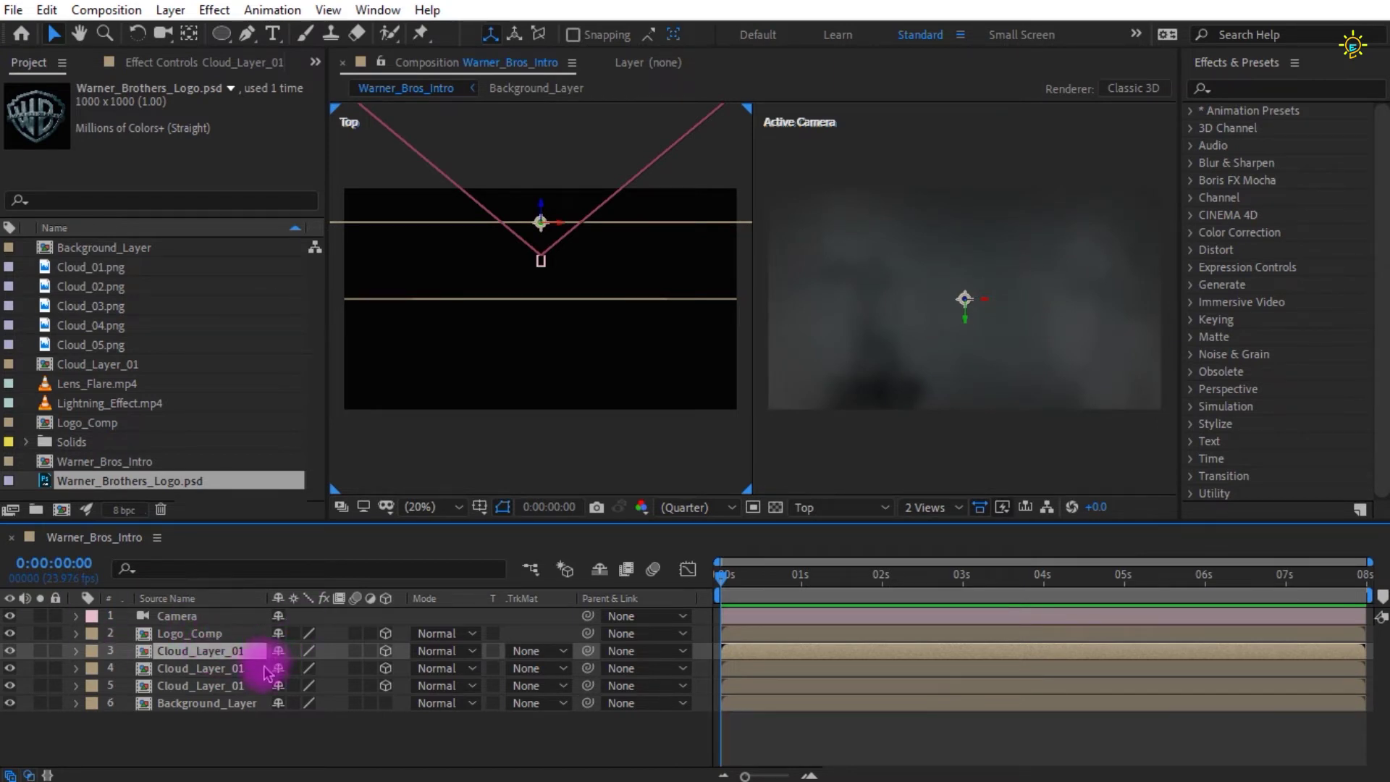
left_click(539, 206)
left_click_drag(540, 195, 552, 101)
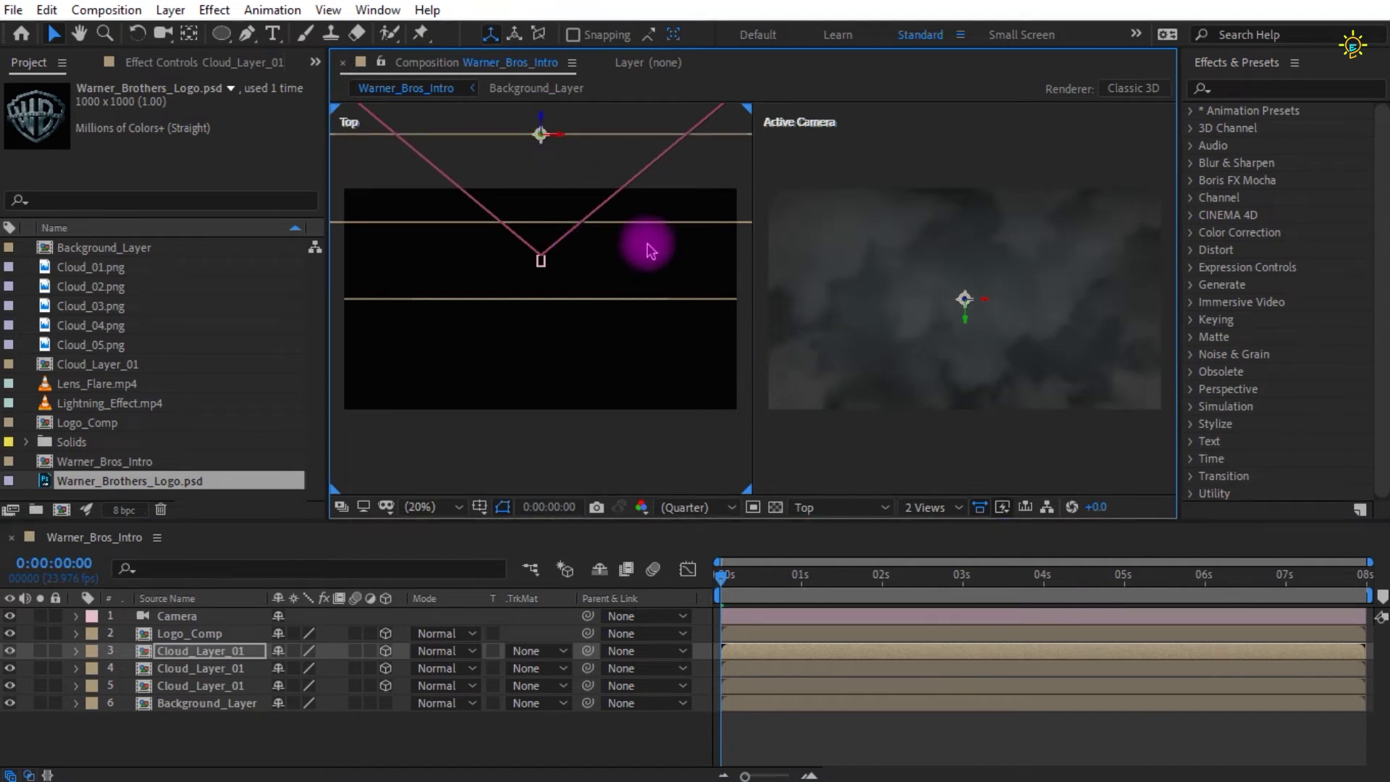
key("space")
left_click_drag(641, 242, 645, 366)
left_click(548, 241)
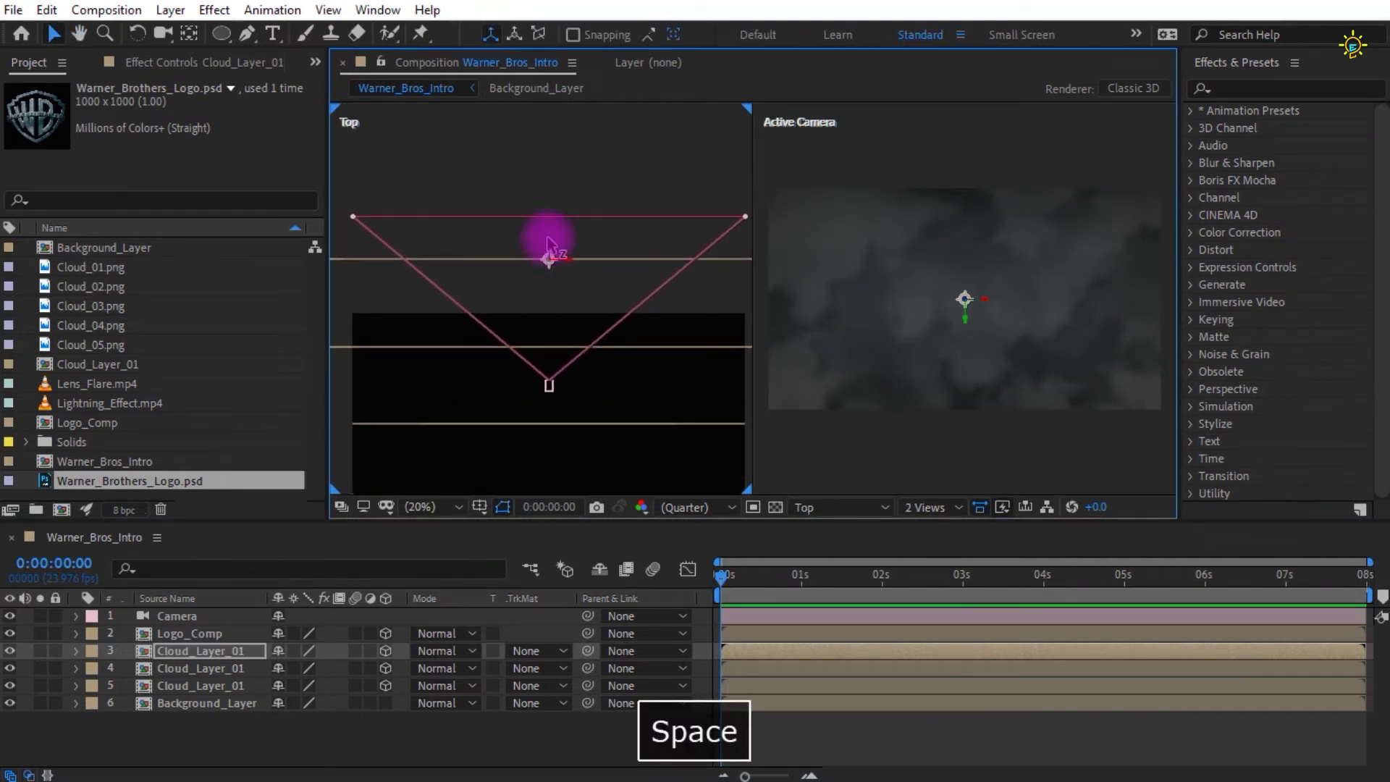
left_click(548, 260)
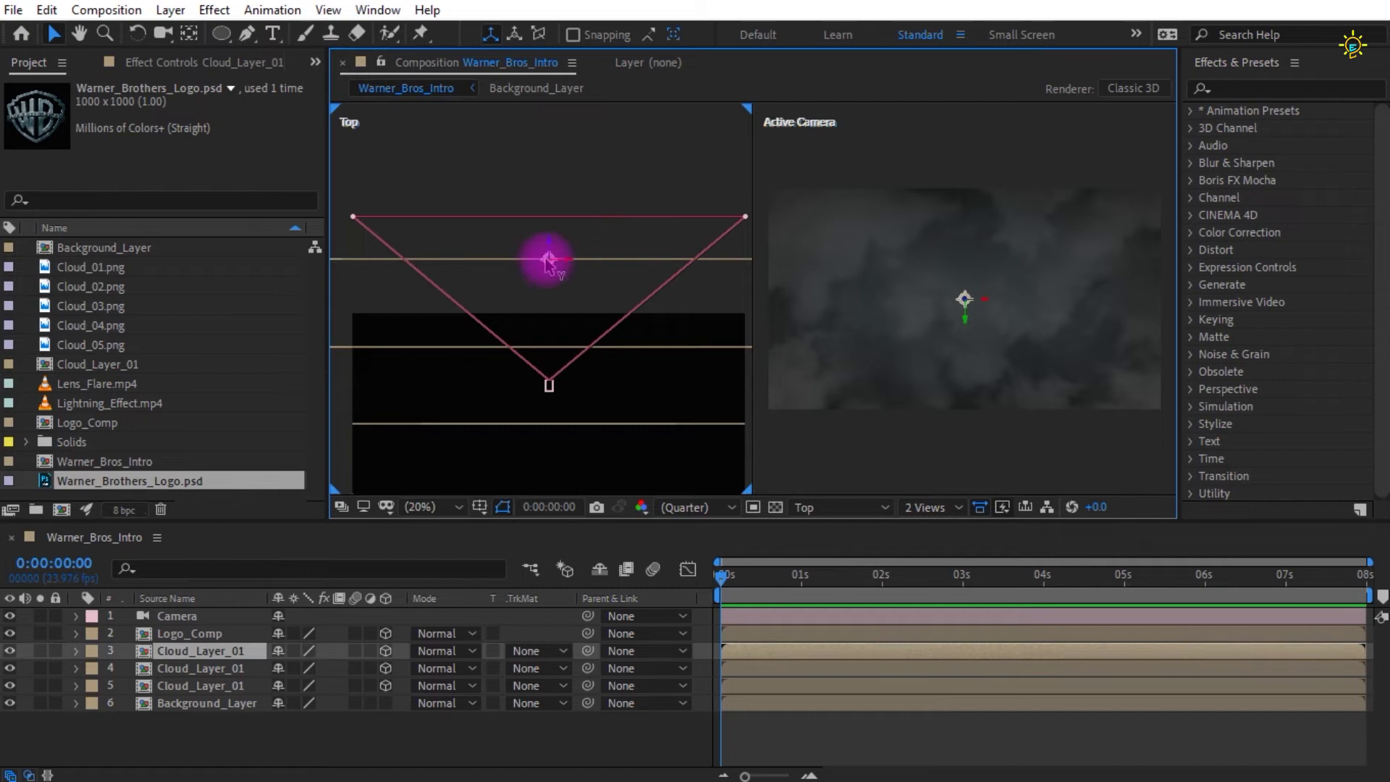
left_click_drag(550, 243, 575, 123)
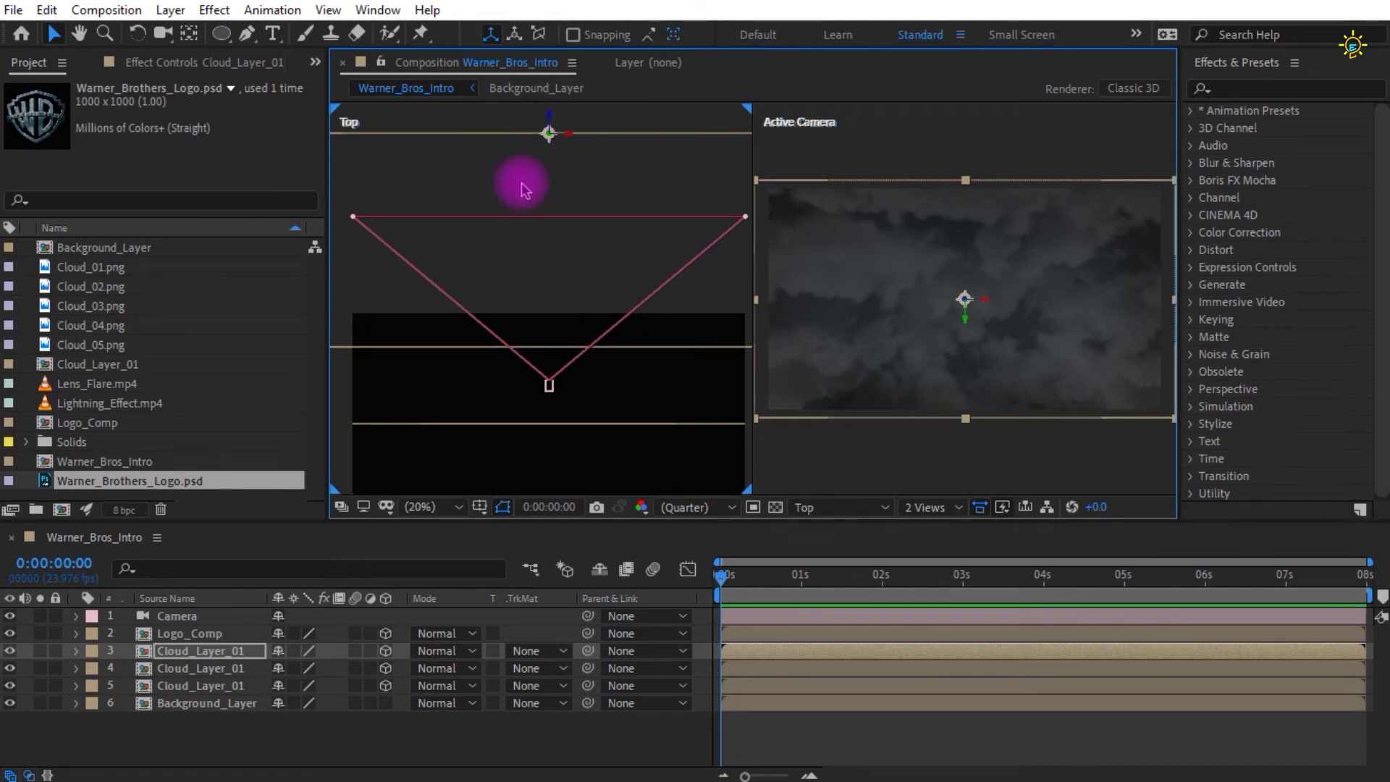
- Rotate the farthest Cloud_Layer_01 by setting its Z orientation to 180° and adjusting it to 167°
left_click(233, 651)
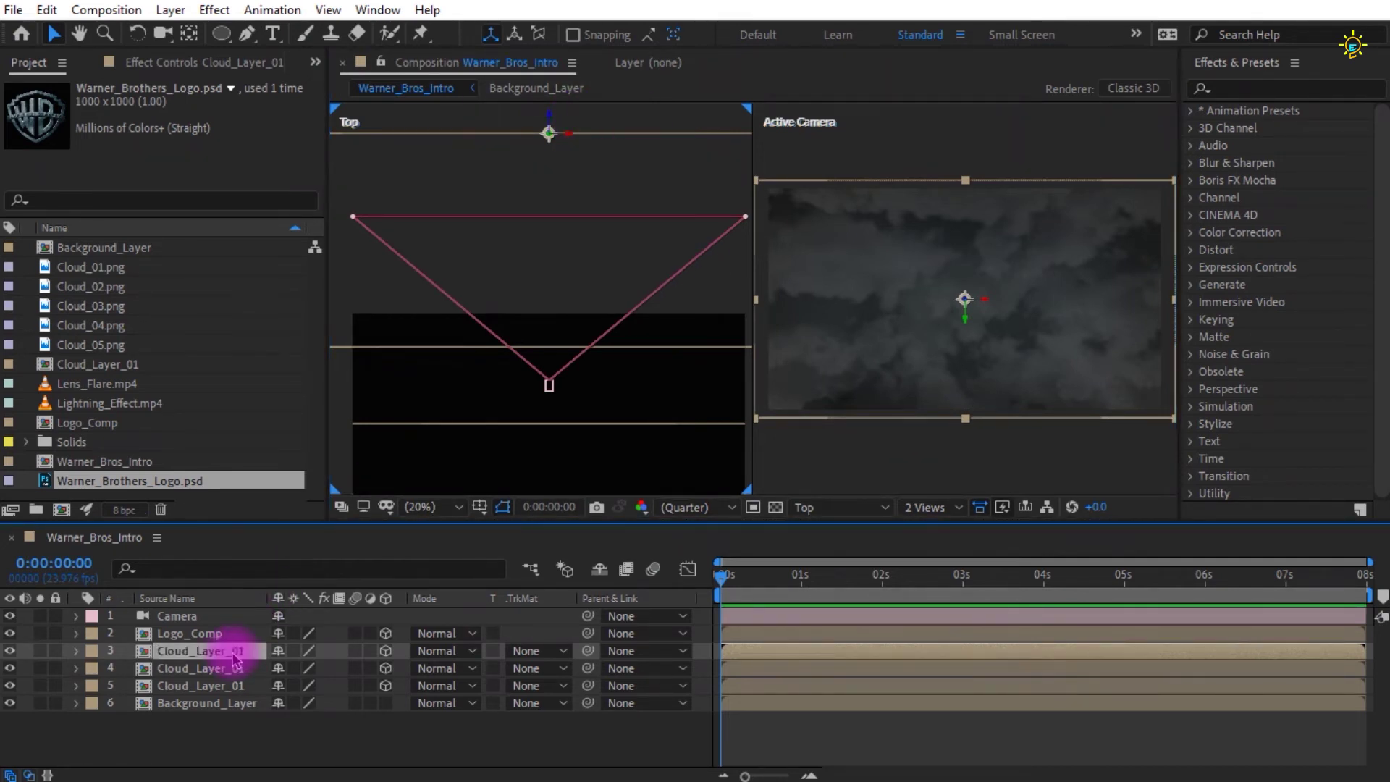
key("r")
type("0")
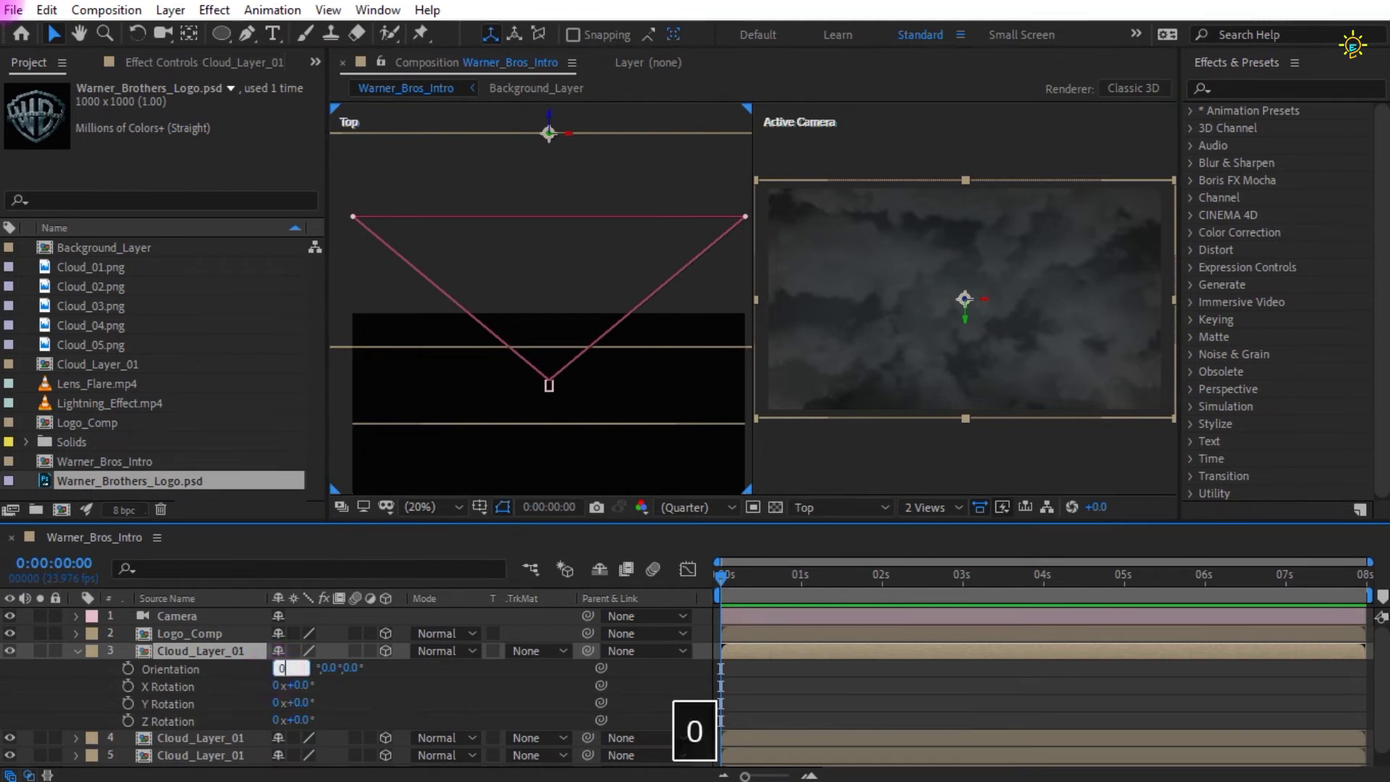
key("Return")
left_click_drag(343, 672, 490, 659)
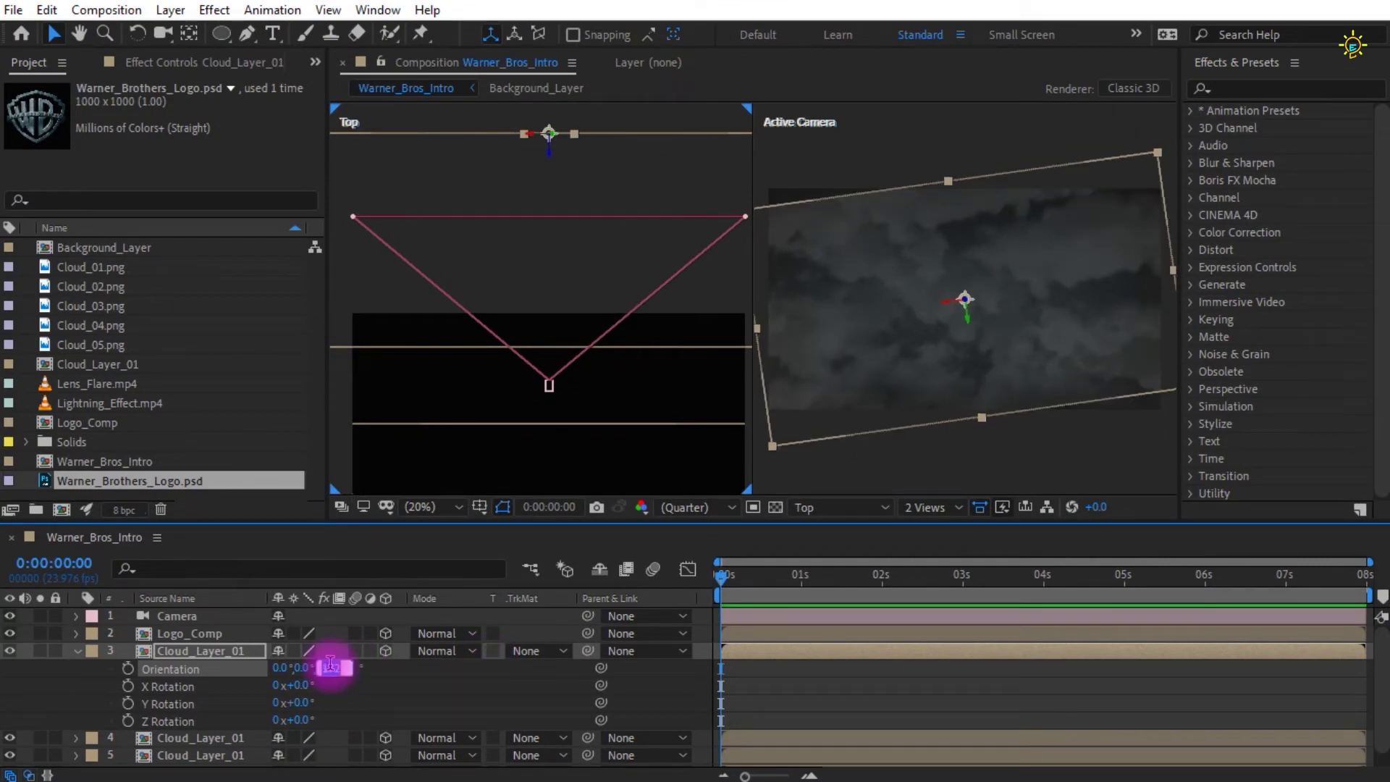
type("180")
key("Return")
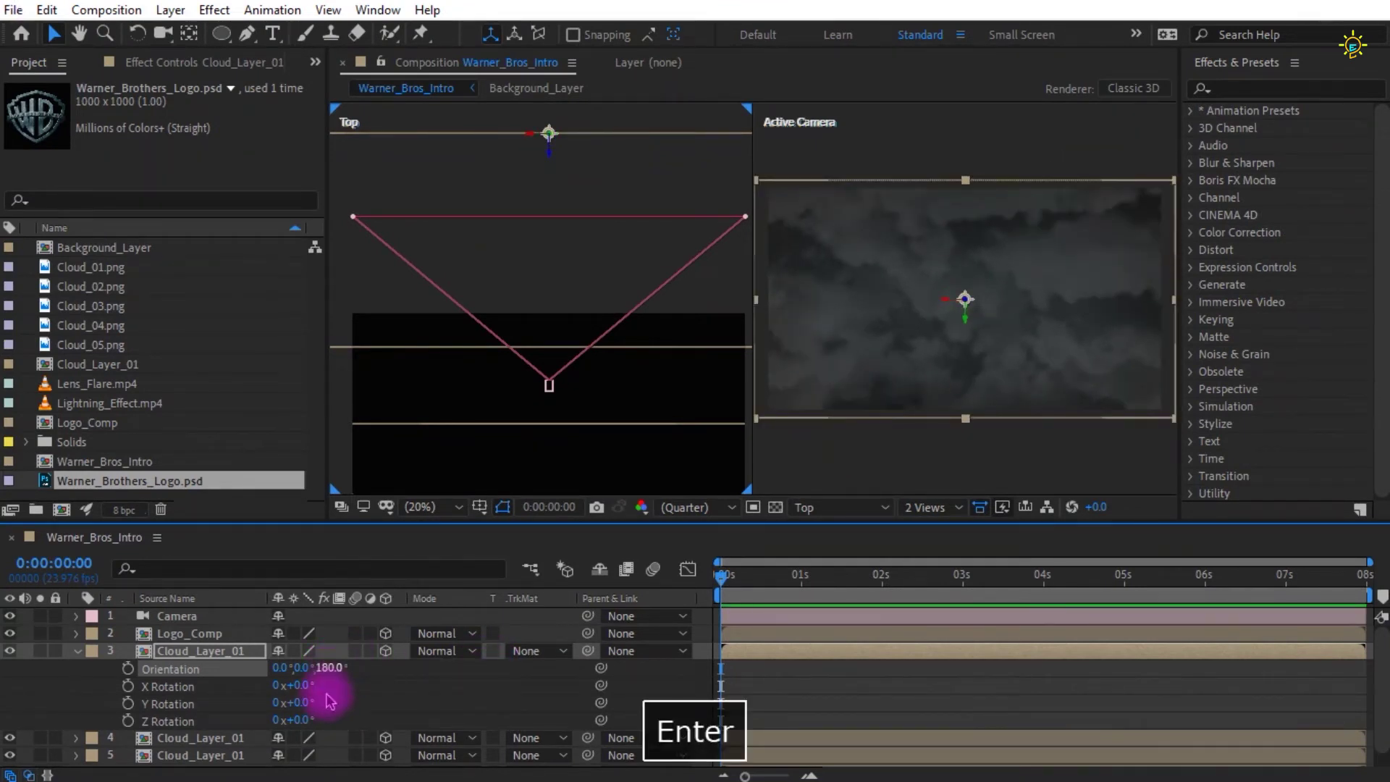
left_click_drag(321, 668, 320, 668)
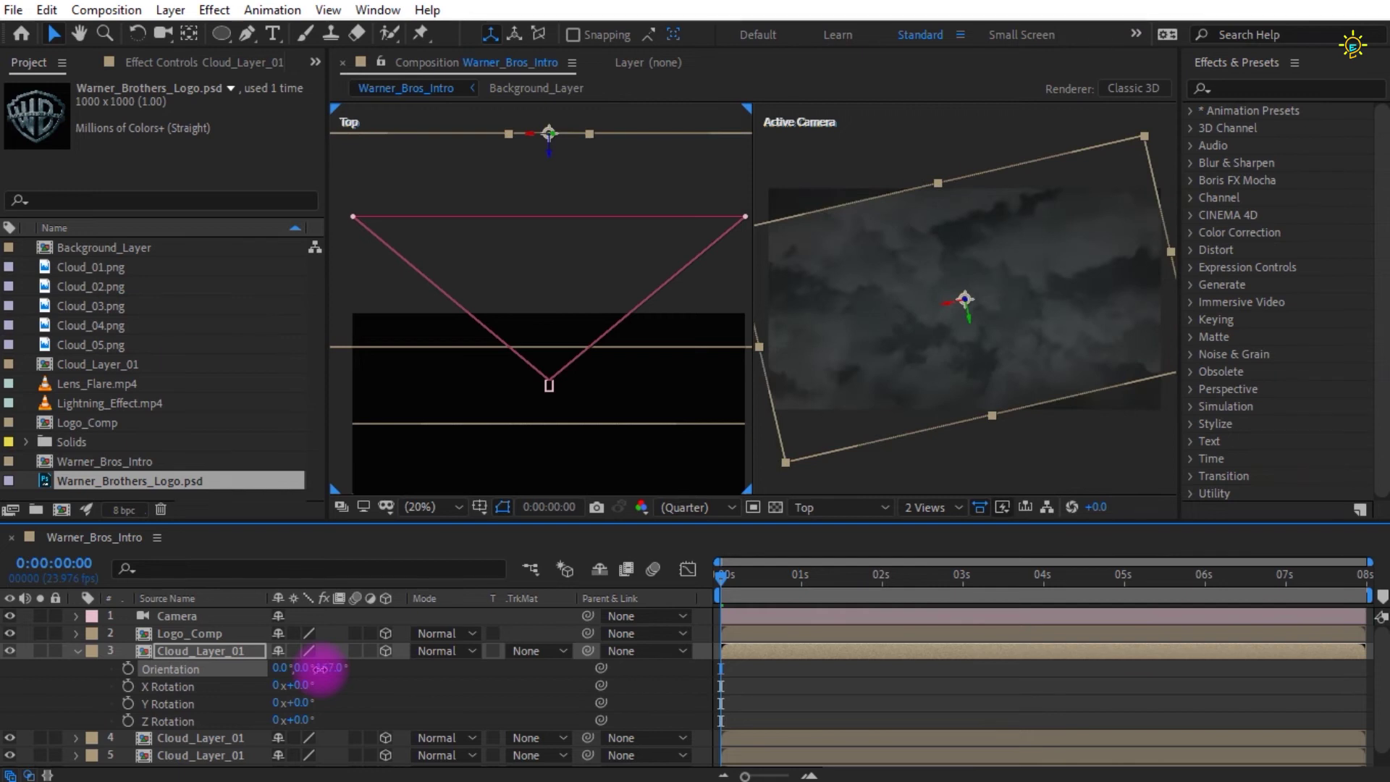
- Enlarge the farthest Cloud_Layer_01 to 231% scale and deselect its handles in the composition view
left_click(217, 655)
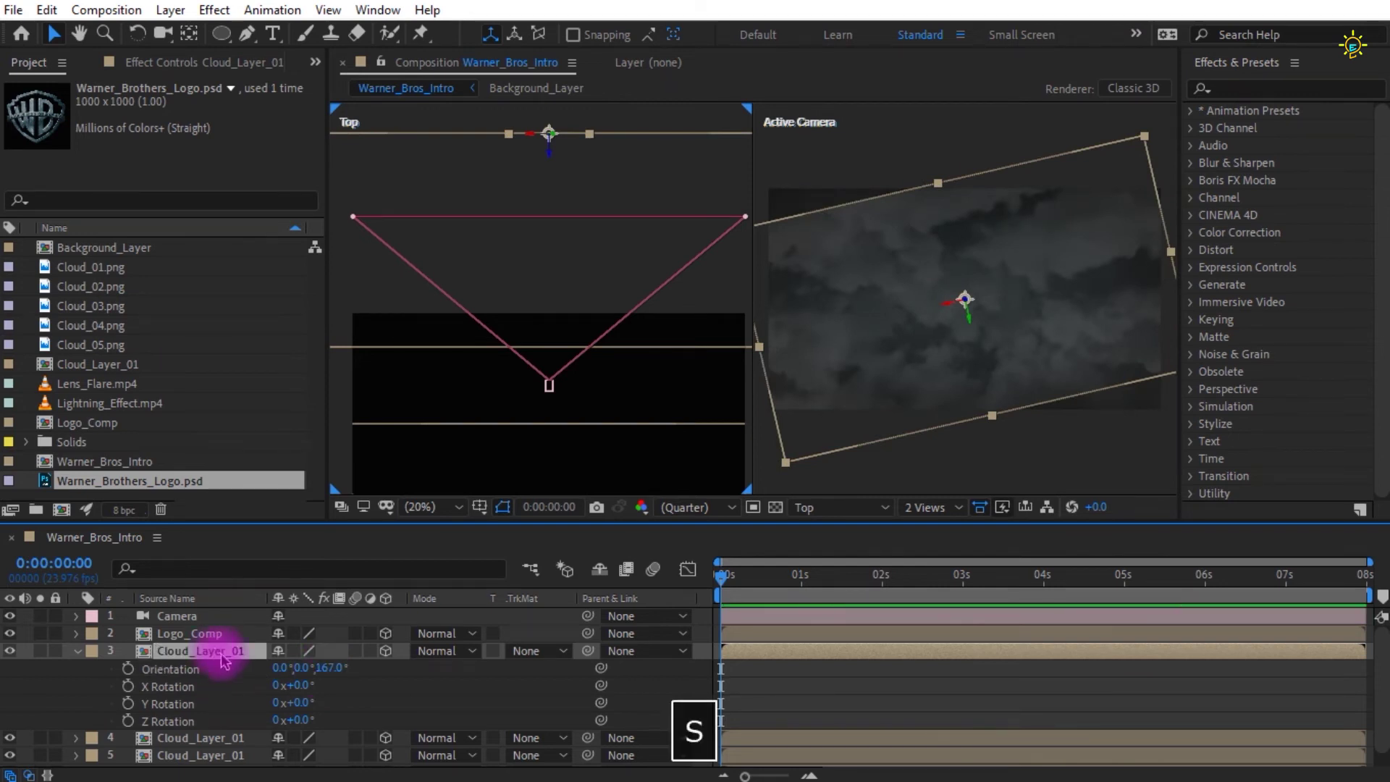
key("s")
left_click_drag(373, 667, 453, 683)
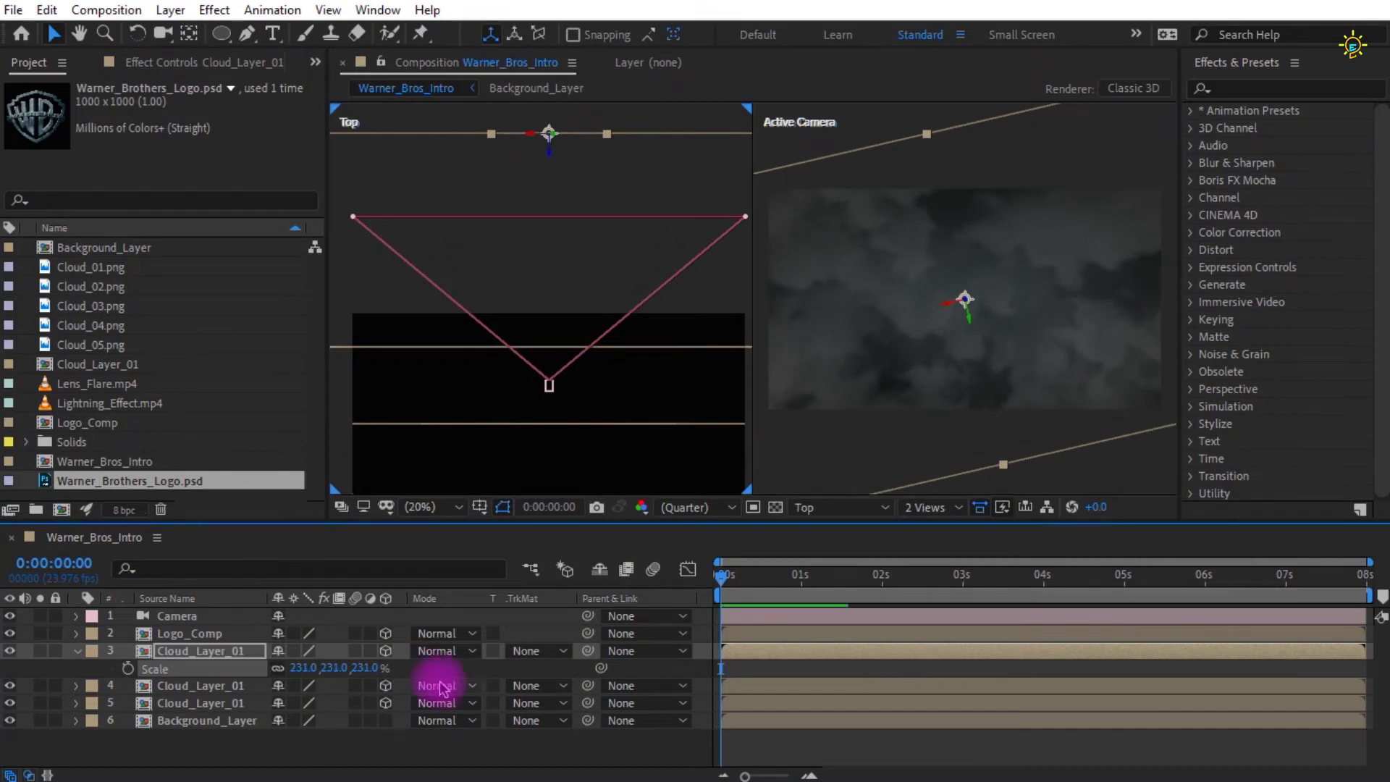
left_click(630, 192)
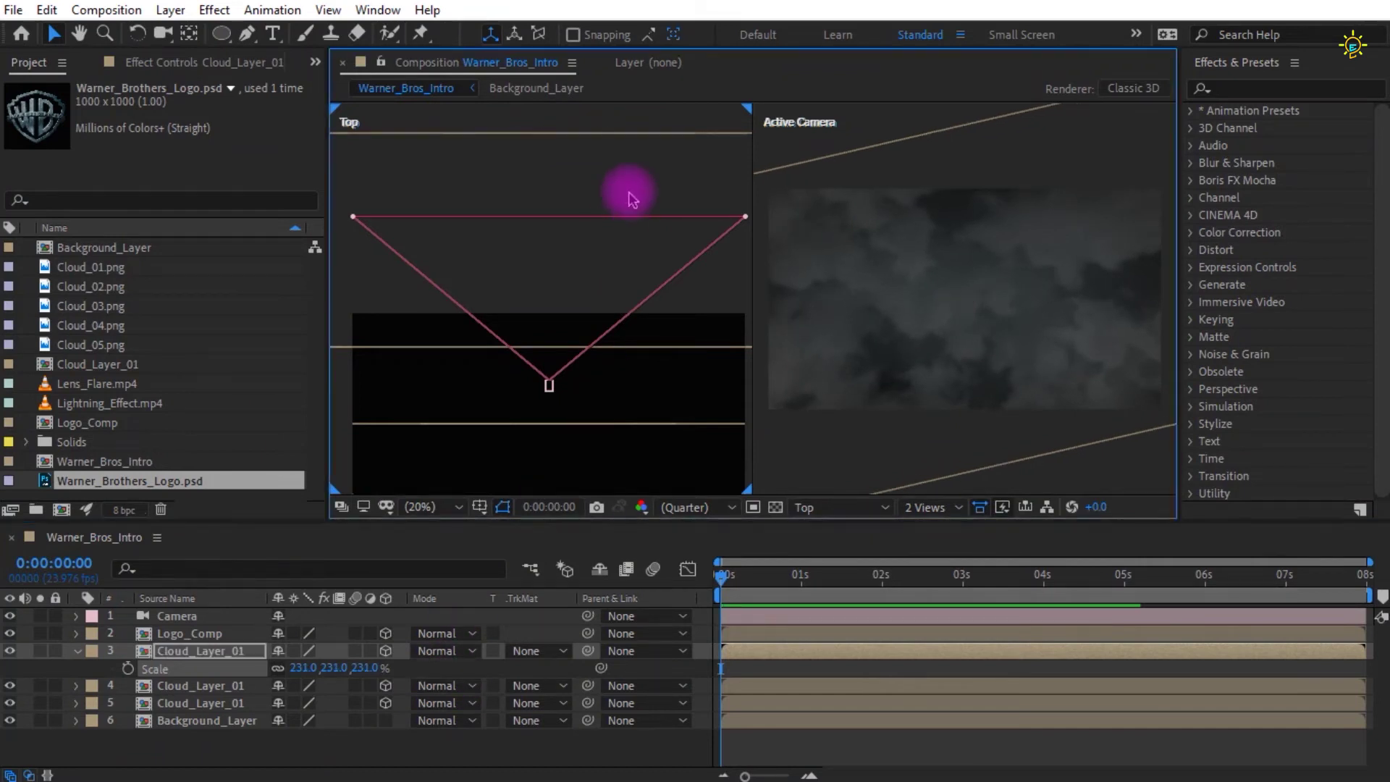
- Add a Position keyframe for the camera at 0 seconds and go to 0:00:06:00 with the camera selected
left_click(548, 385)
left_click(203, 619)
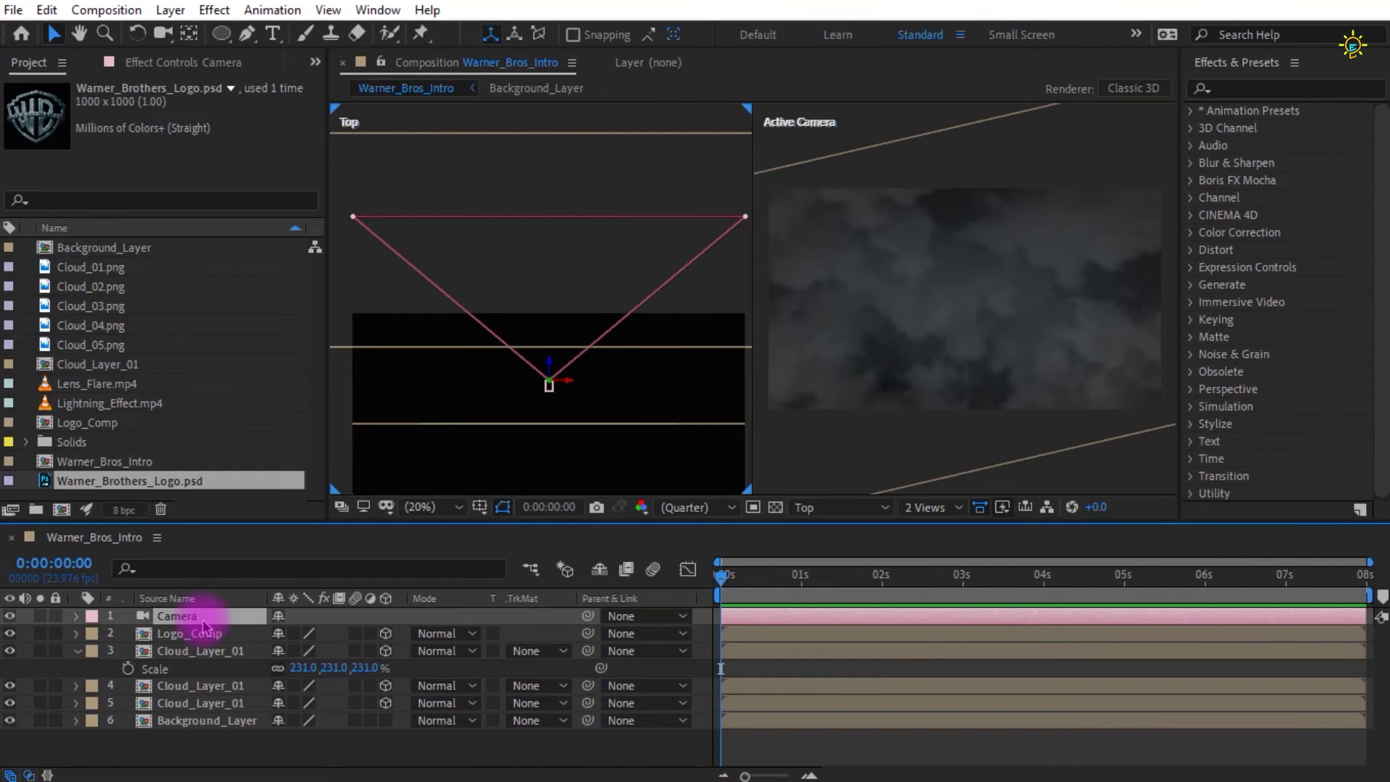
key("p")
left_click(128, 634)
left_click_drag(724, 585, 772, 593)
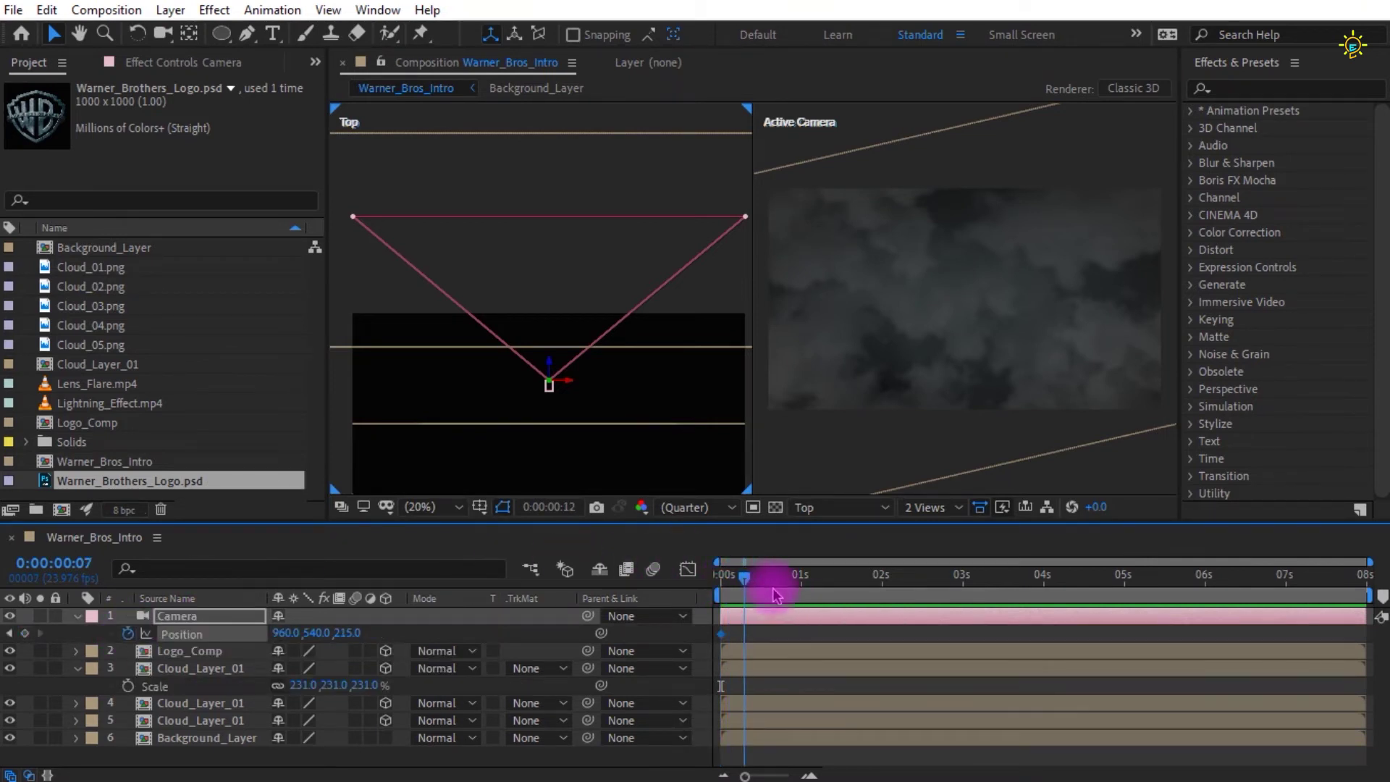
left_click_drag(931, 612, 1128, 636)
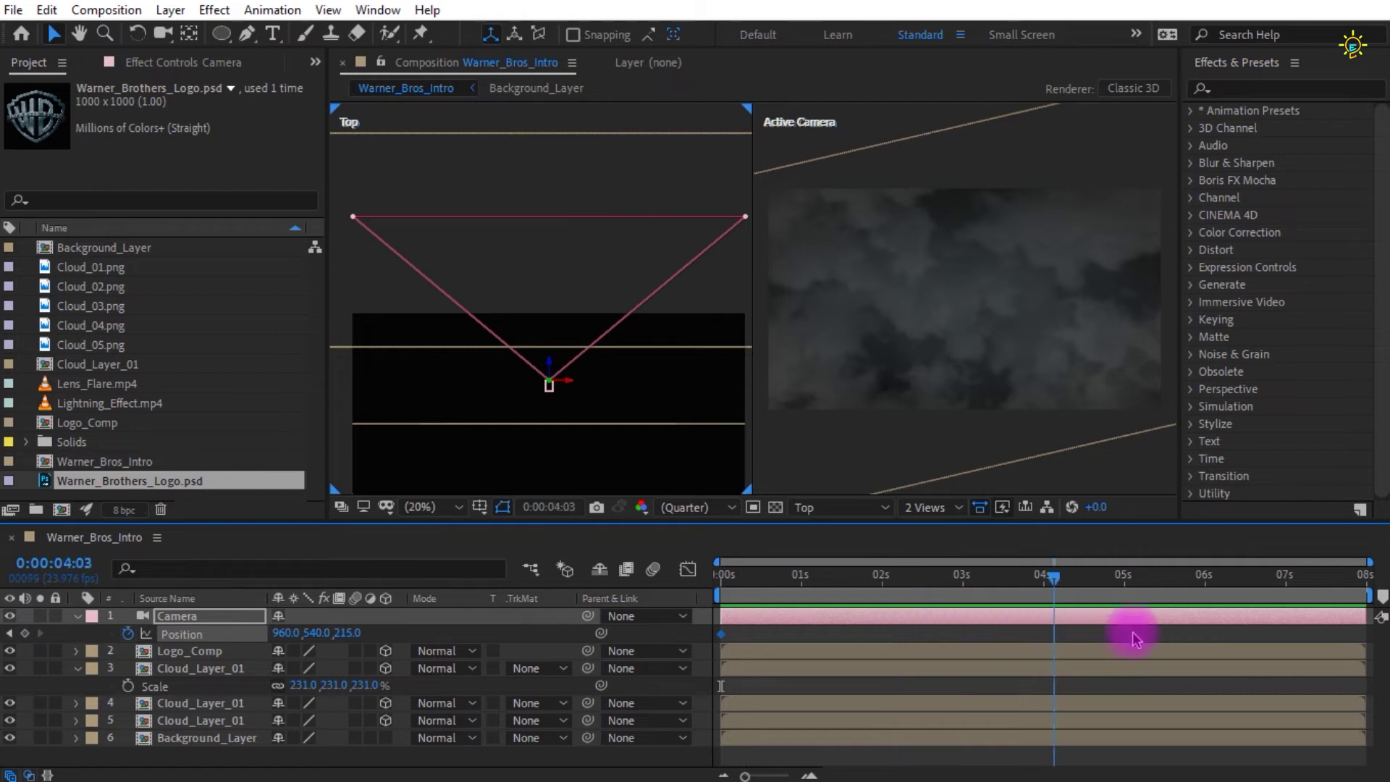
left_click_drag(1213, 644, 1205, 647)
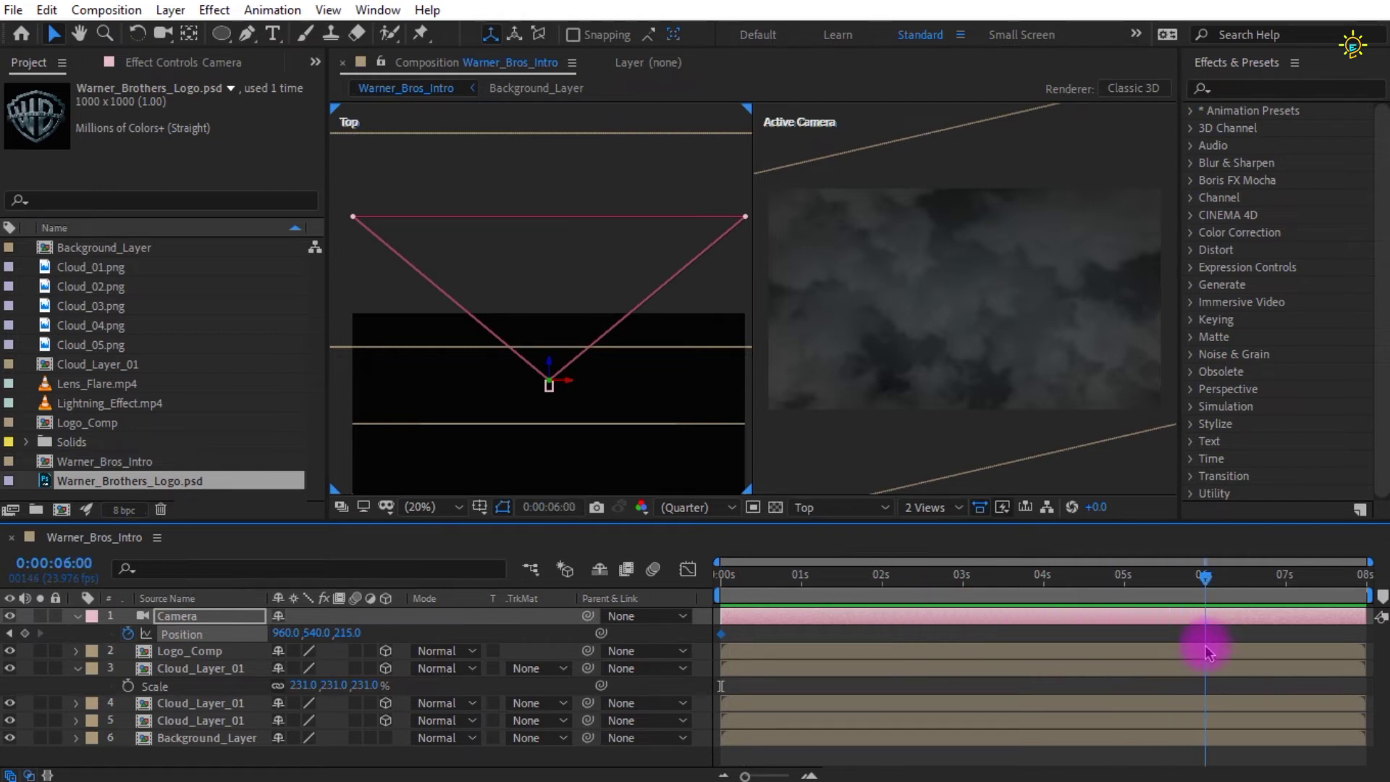
left_click(554, 381)
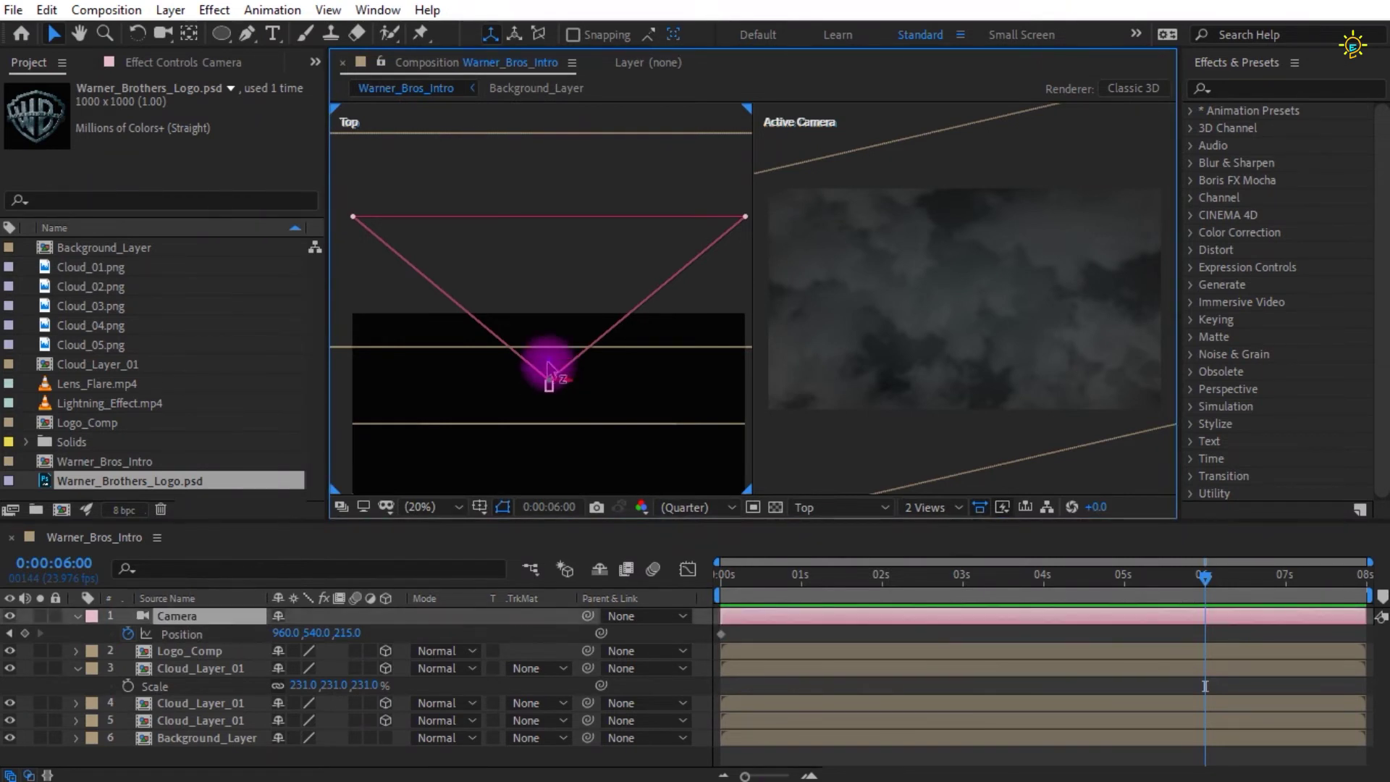
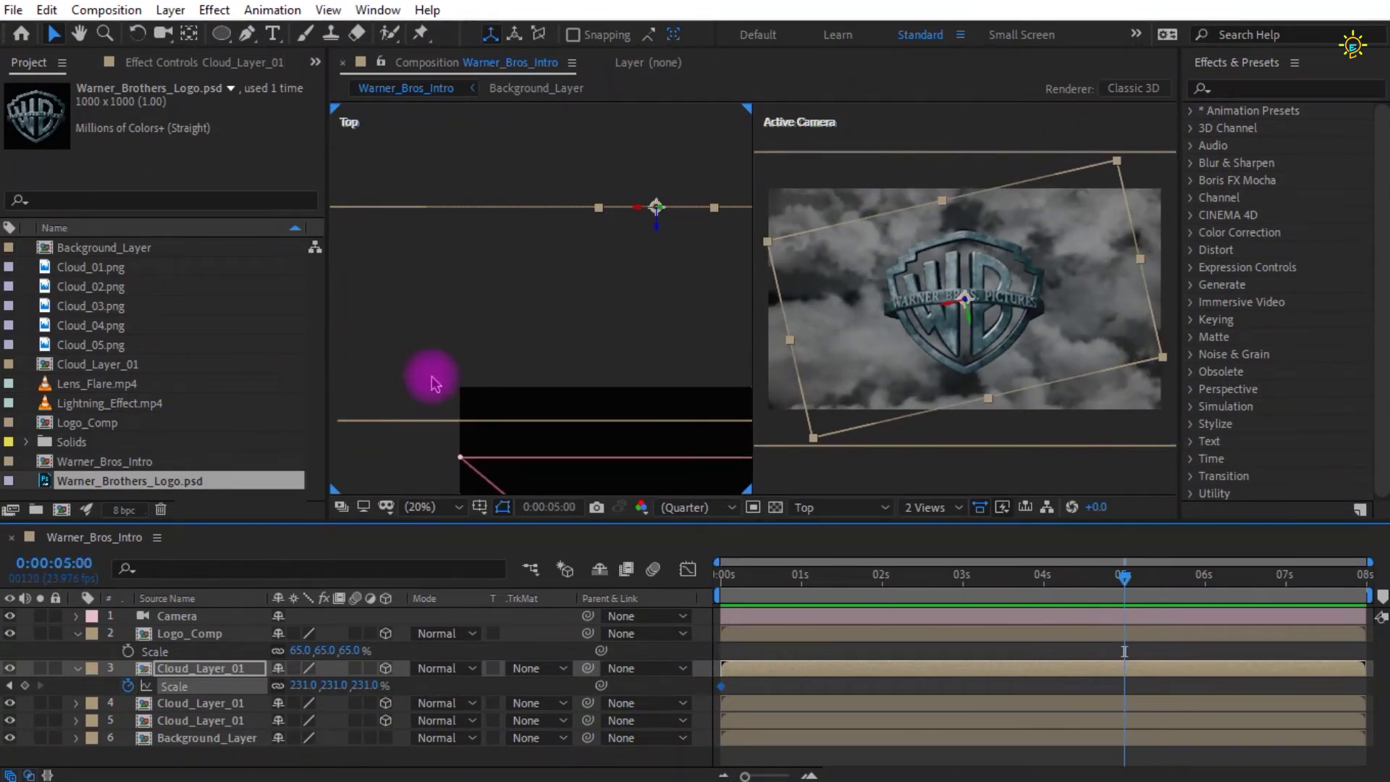
- Raise the farthest Cloud_Layer_01's scale to 372% at 5 seconds and apply Easy Ease to its two Position keyframes
left_click_drag(364, 691, 503, 684)
left_click(1151, 691)
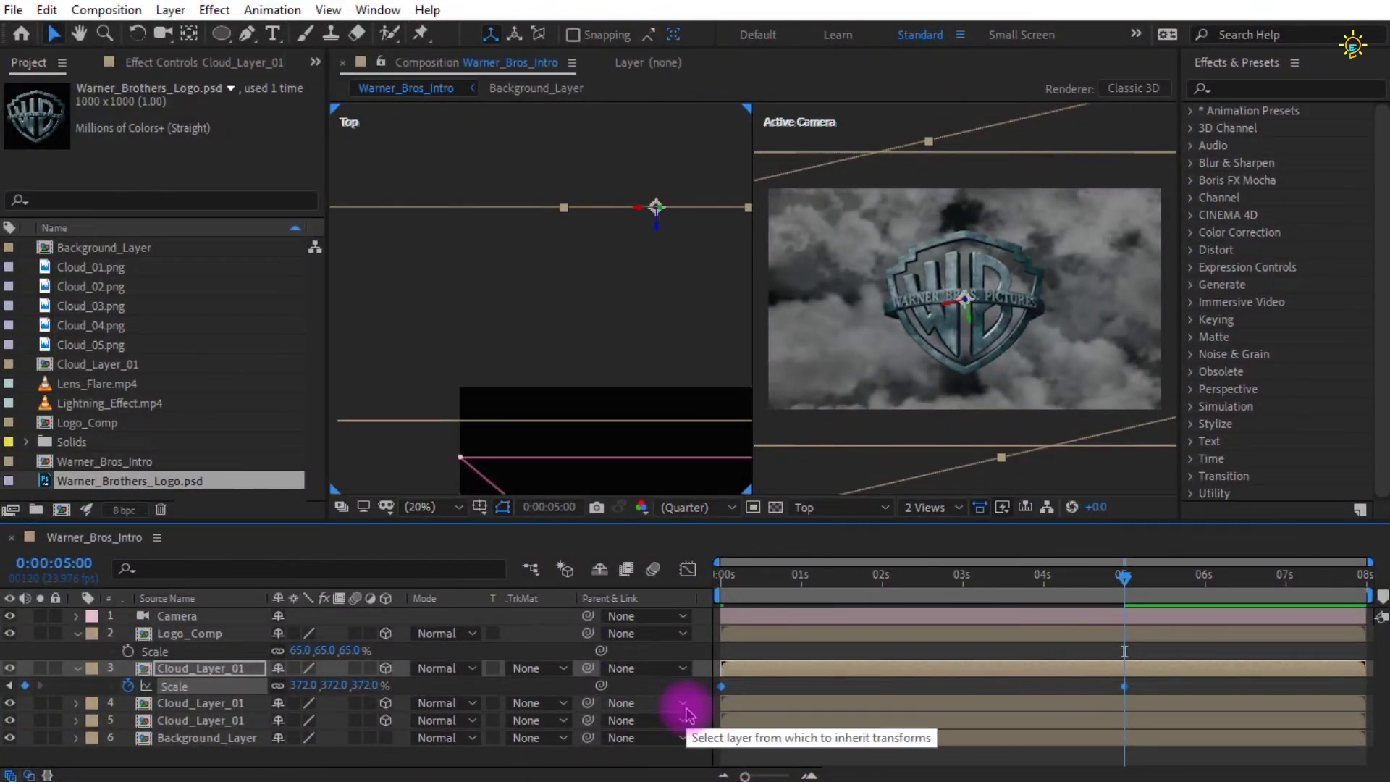
key("F9")
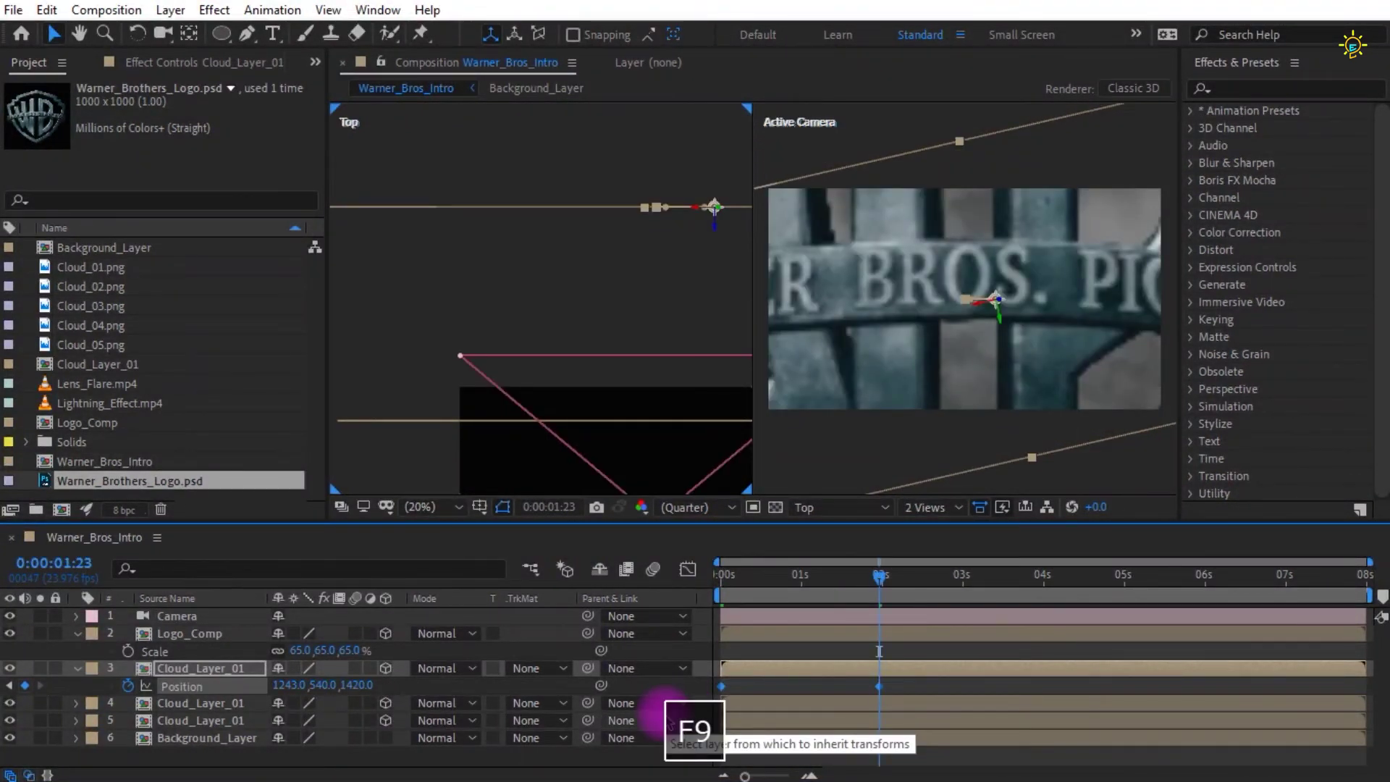
right_click(722, 685)
mouse_move(905, 669)
left_click(1020, 534)
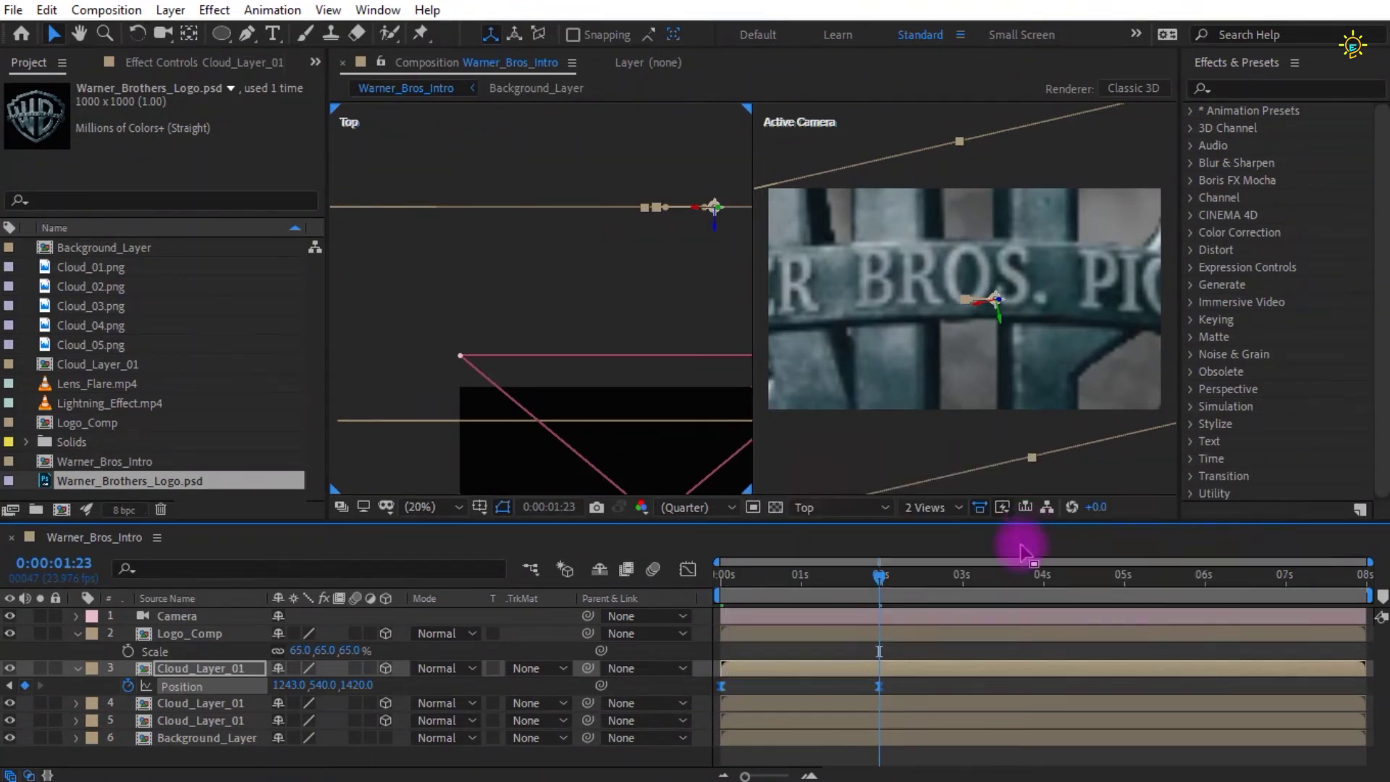
- Go to 0:00:04:00 and add a first Position keyframe to the Cloud_Layer_01 directly above Background_Layer
left_click_drag(805, 593, 1112, 637)
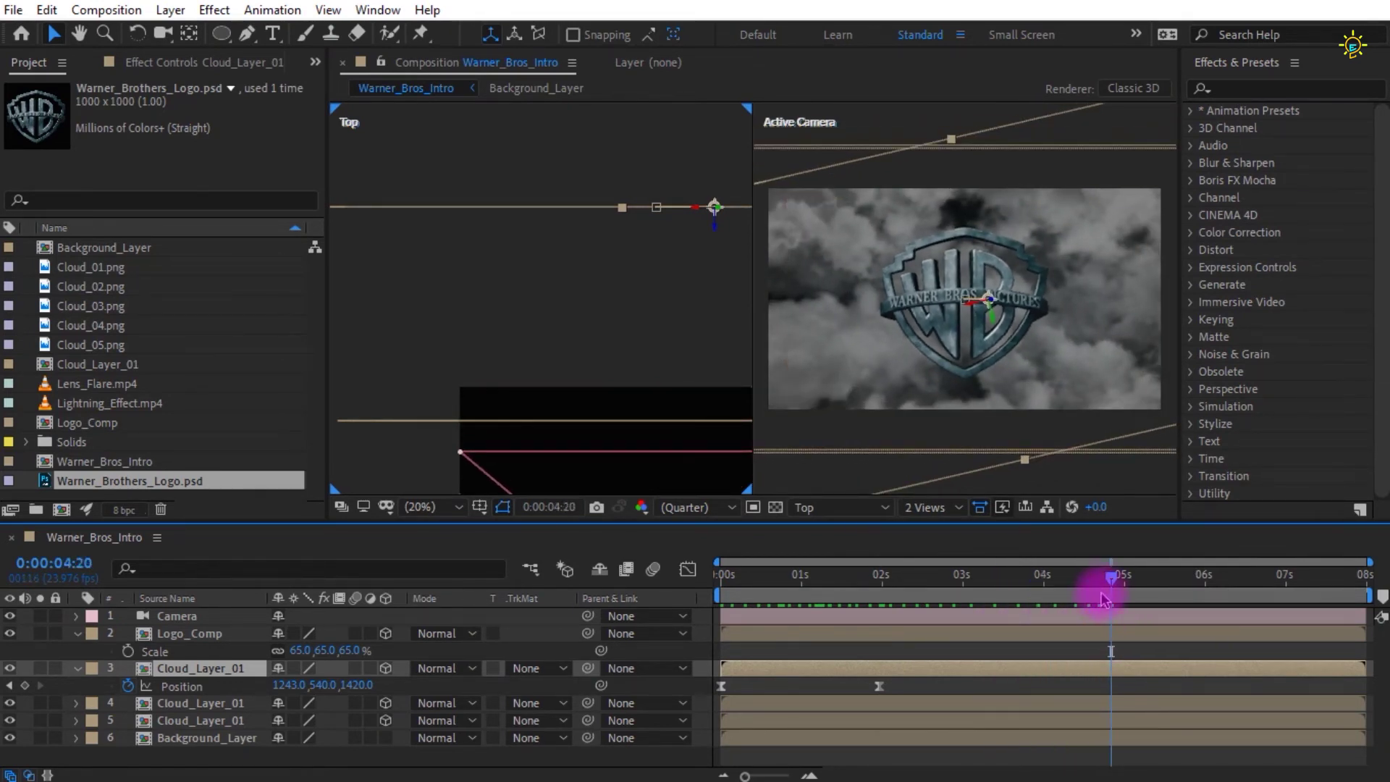
left_click(1047, 606)
left_click_drag(1047, 607, 1040, 609)
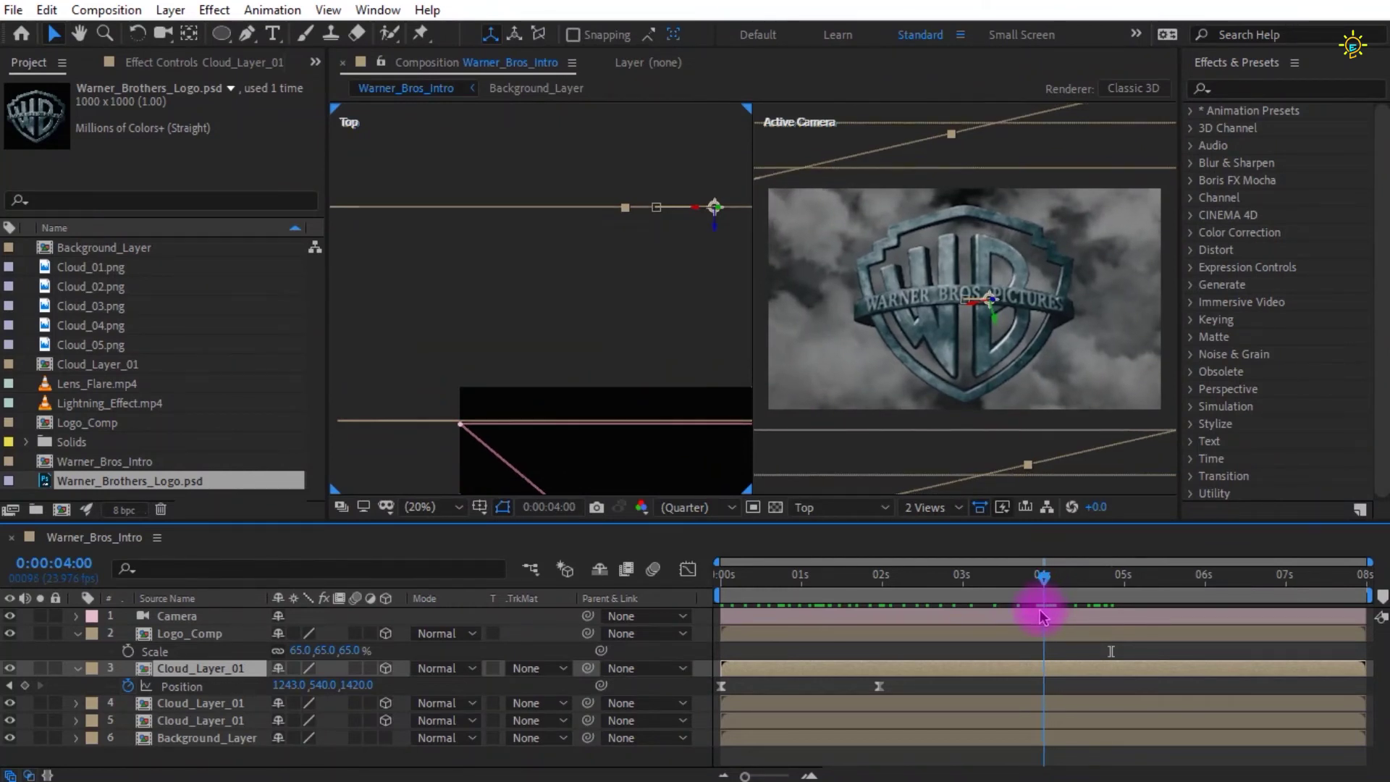
left_click(196, 721)
left_click(10, 721)
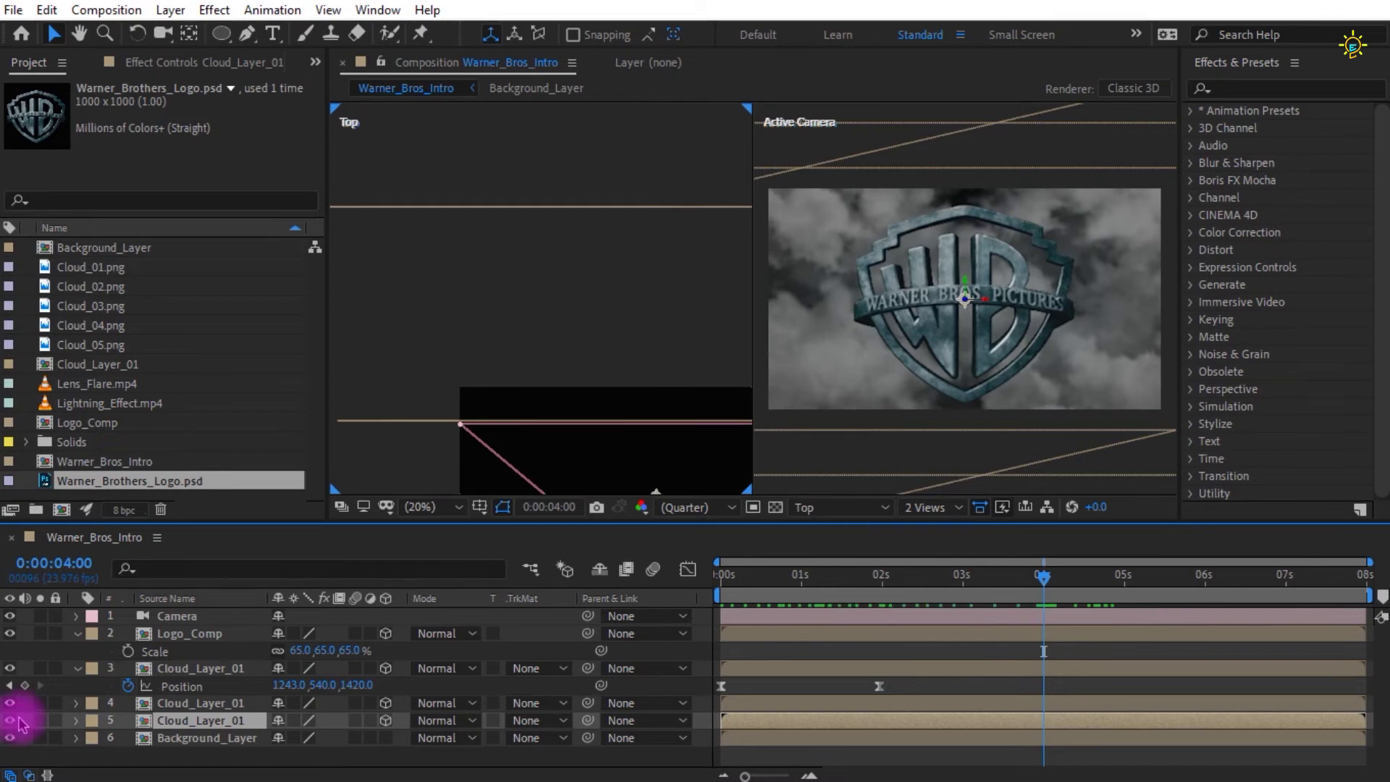
key("p")
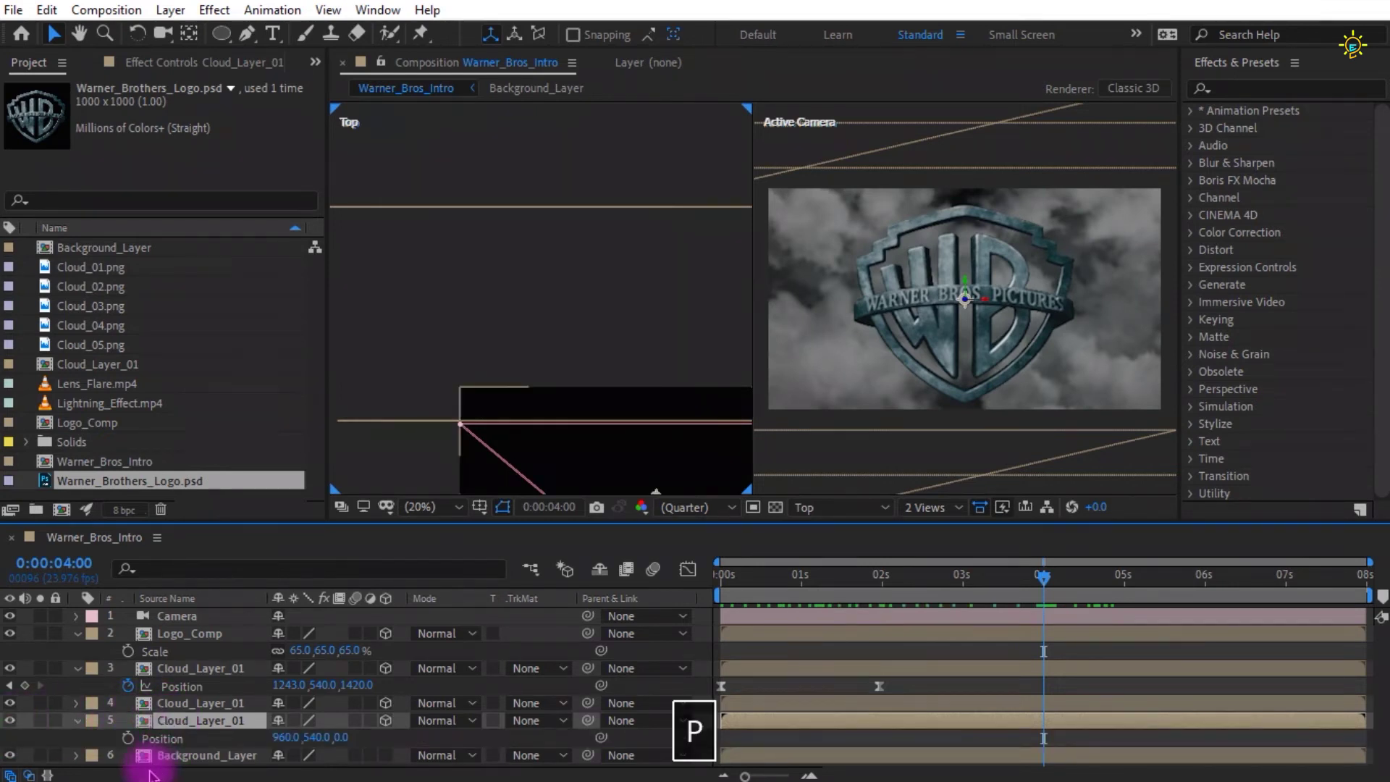
left_click(128, 738)
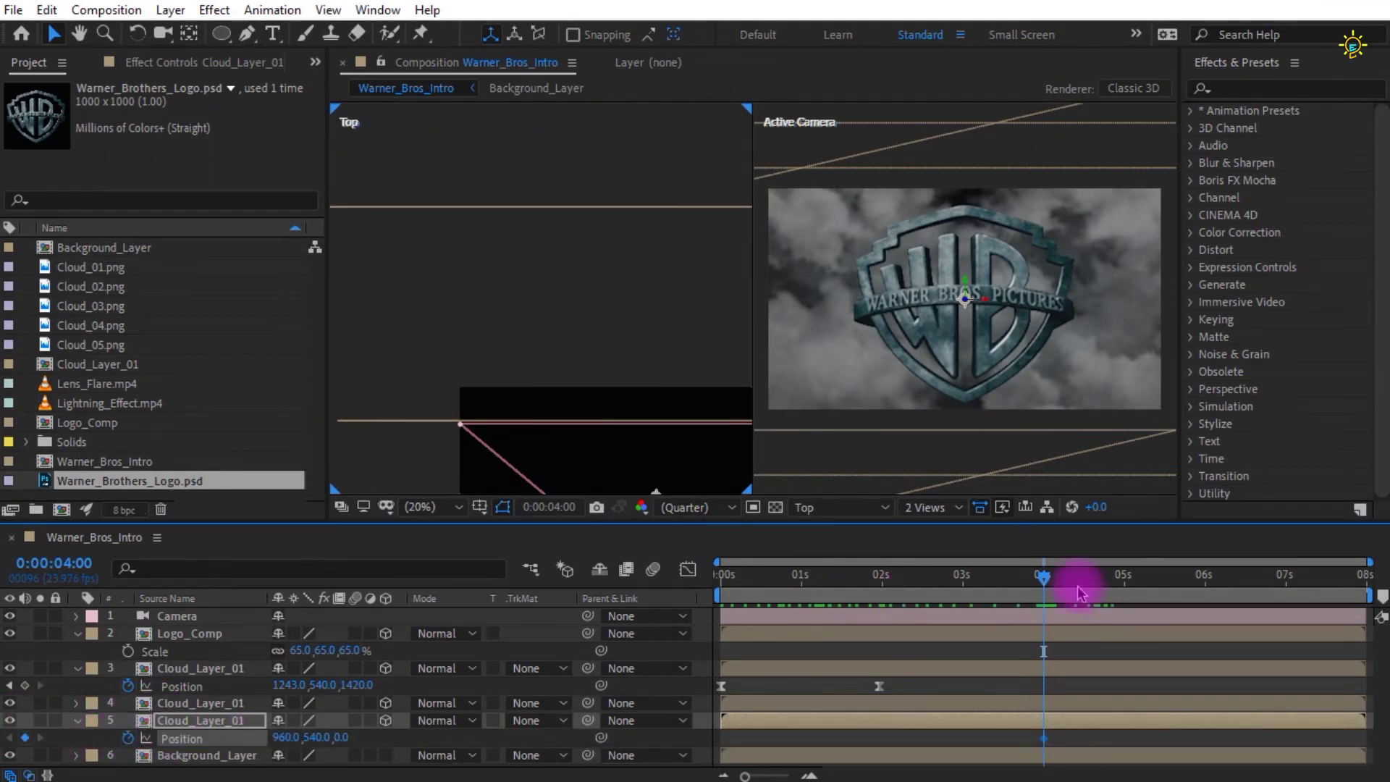
- At 0:00:05:23, increase the X position of the Cloud_Layer_01 above Background_Layer and select its Position keyframes
left_click_drag(1046, 583, 1214, 604)
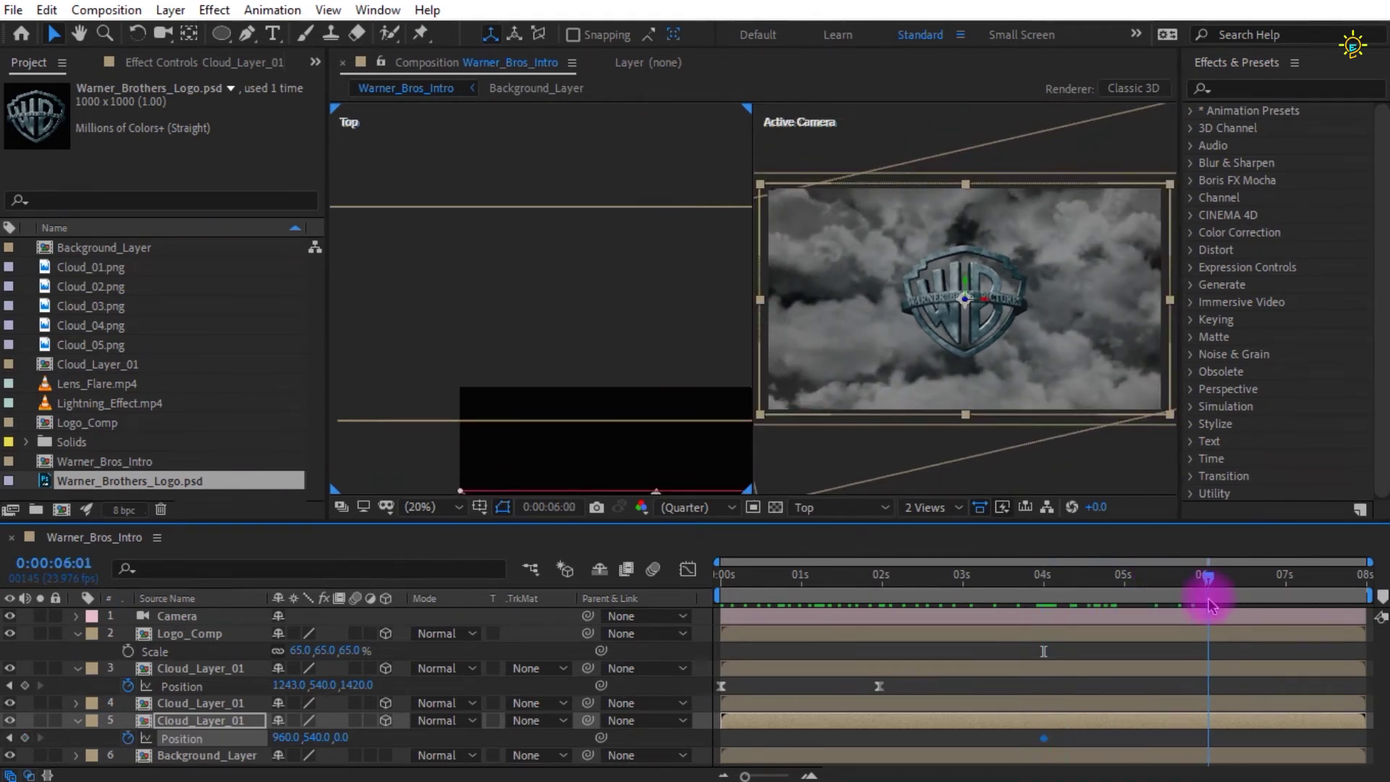
key("Page_Up")
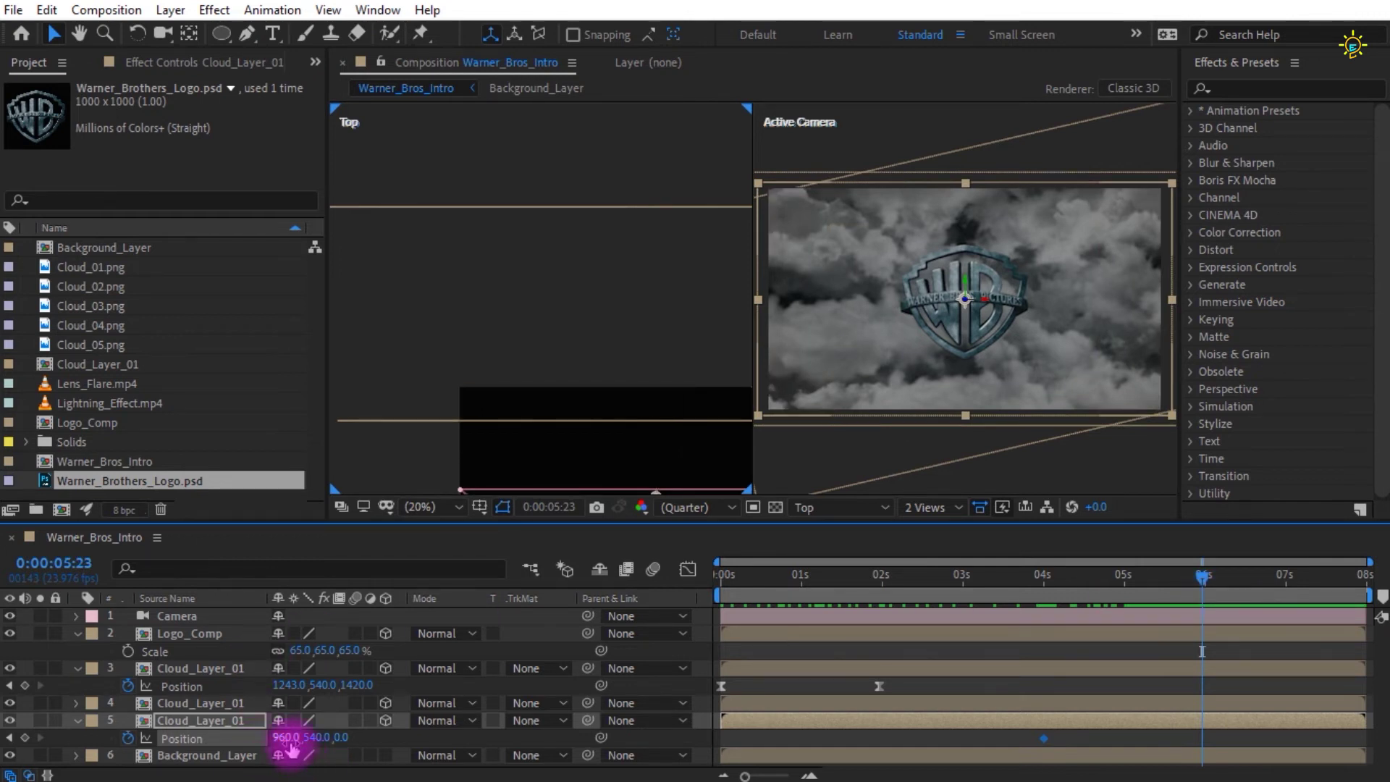
left_click_drag(286, 739, 487, 745)
left_click_drag(876, 739, 1319, 751)
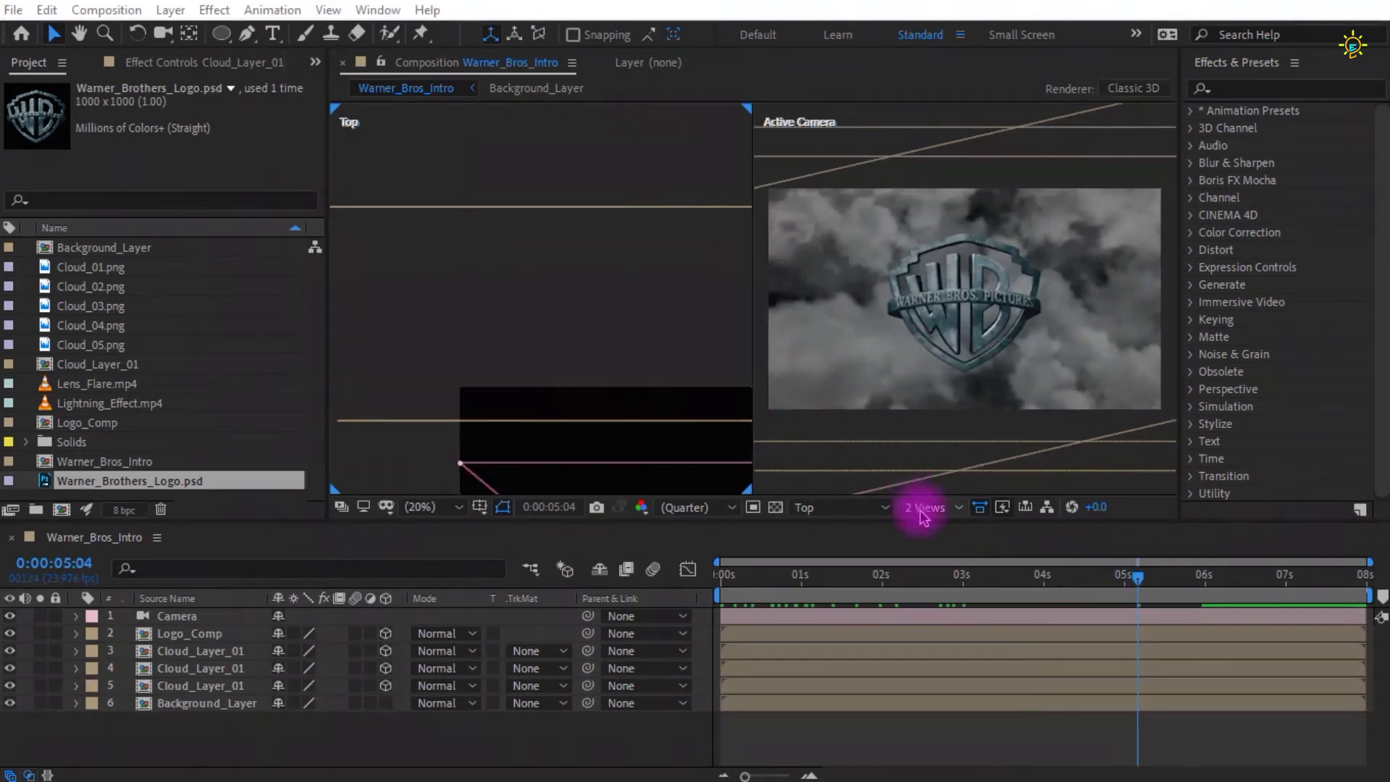
- Switch the composition viewer from two views to a single Active Camera view
left_click(929, 507)
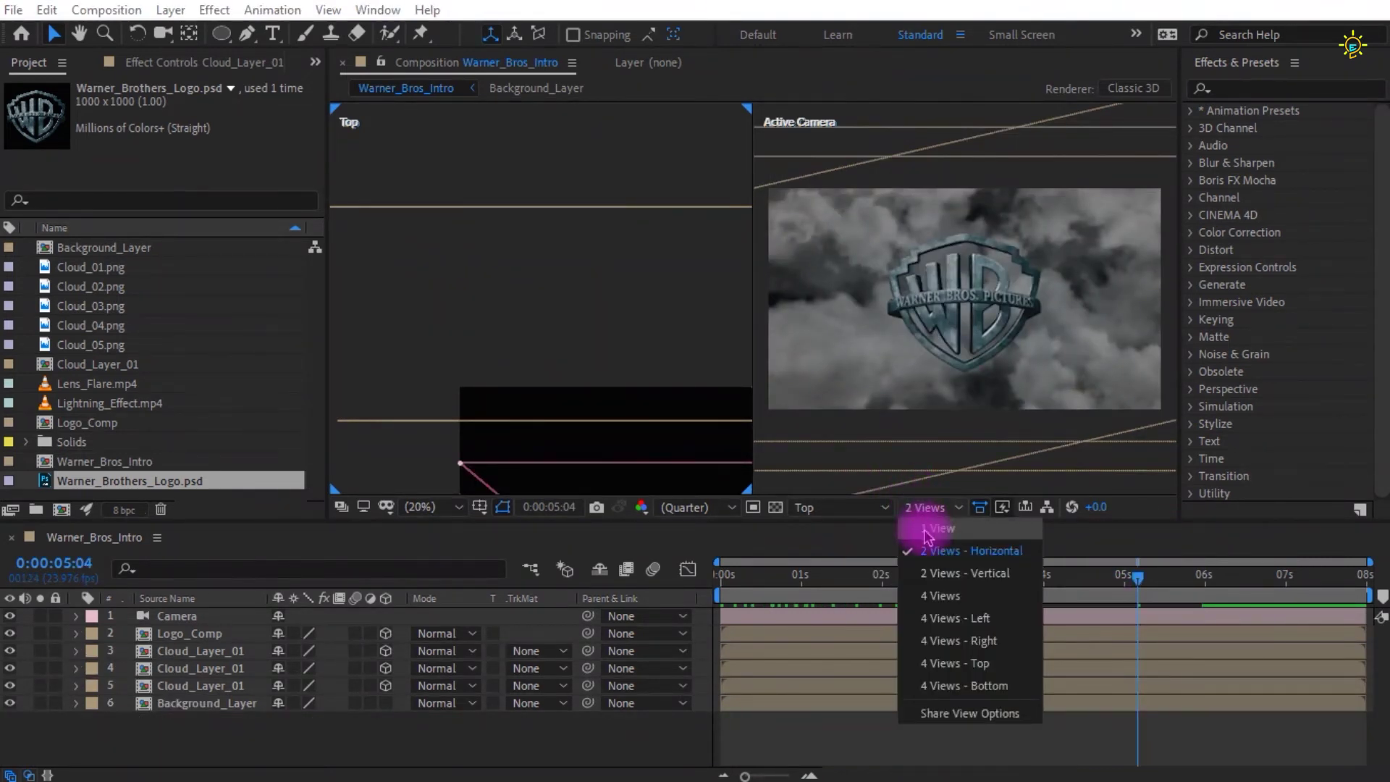
left_click(929, 529)
left_click(1035, 724)
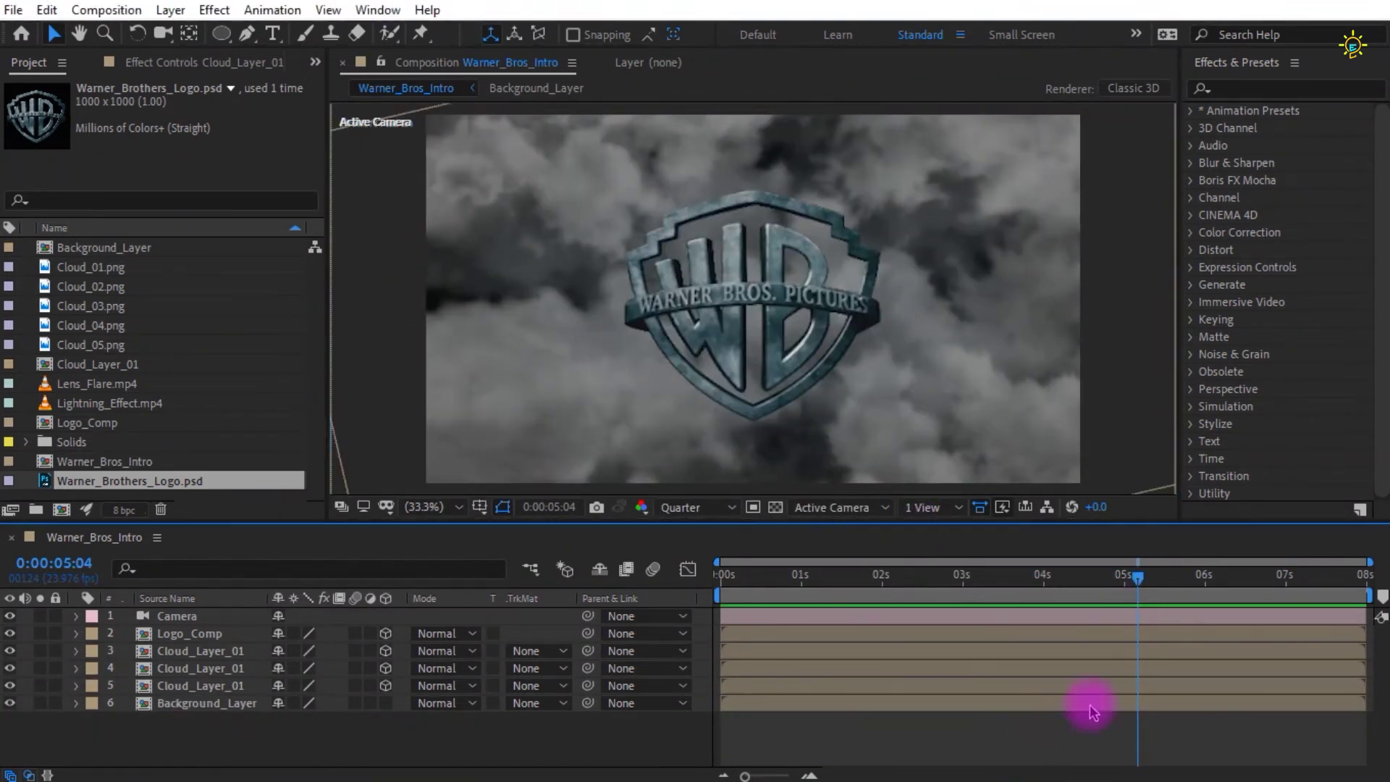
- Preview the intro animation from the start of the composition and stop playback near the end
key("Home")
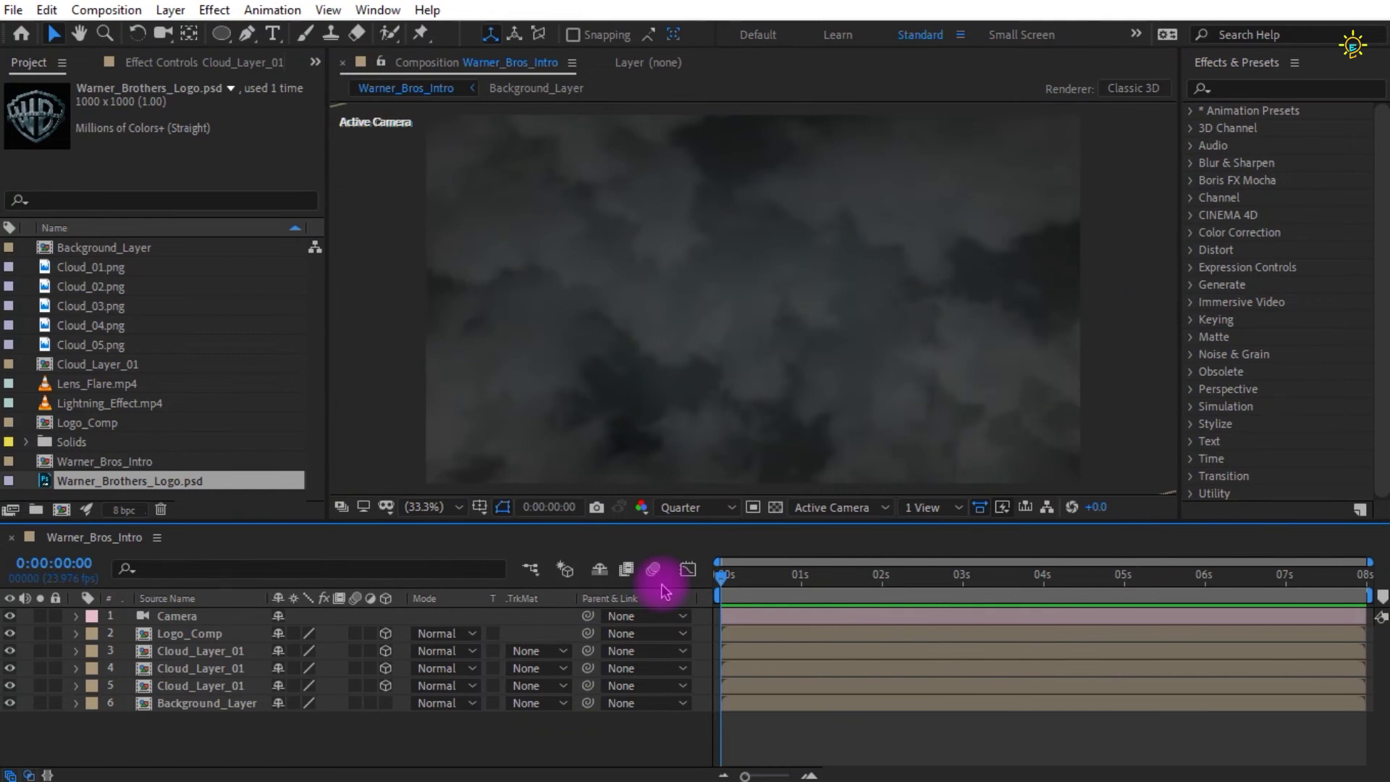
key("space")
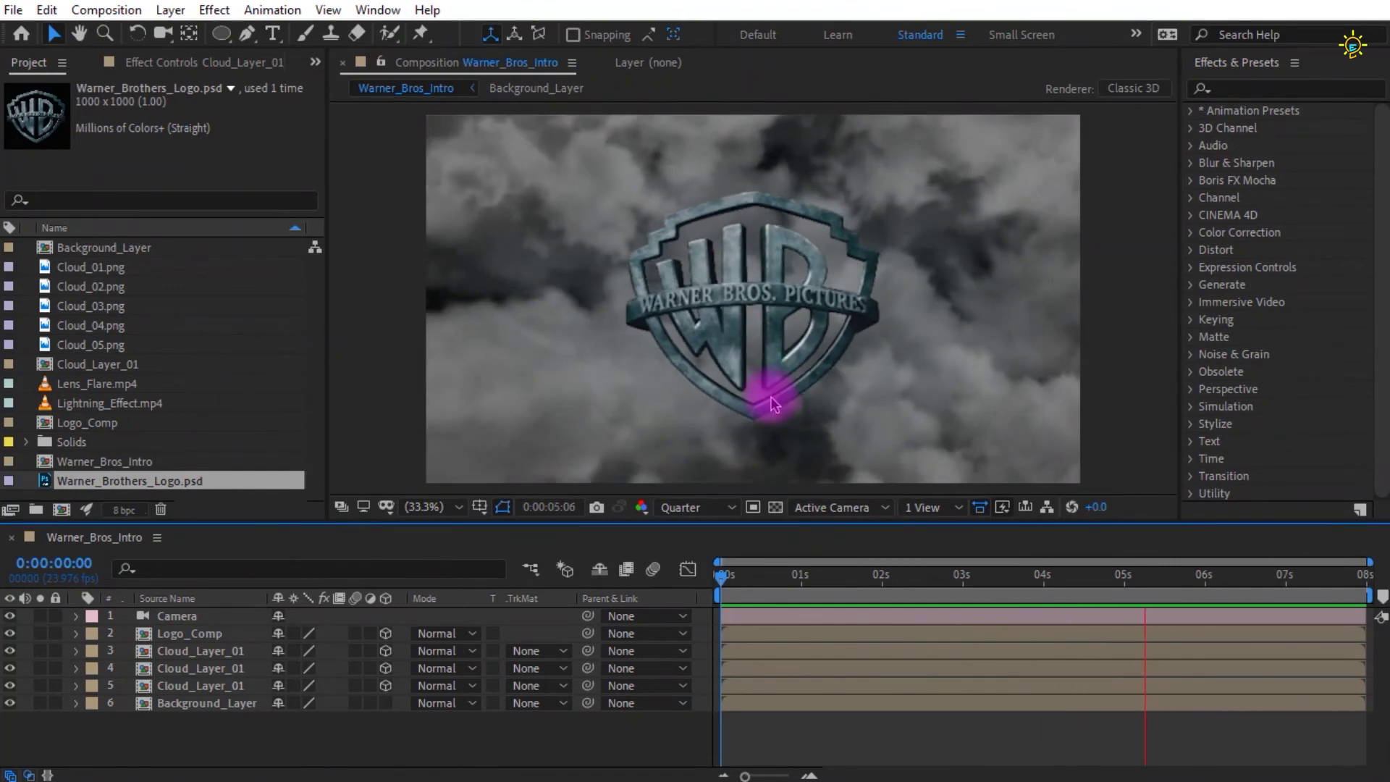
key("space")
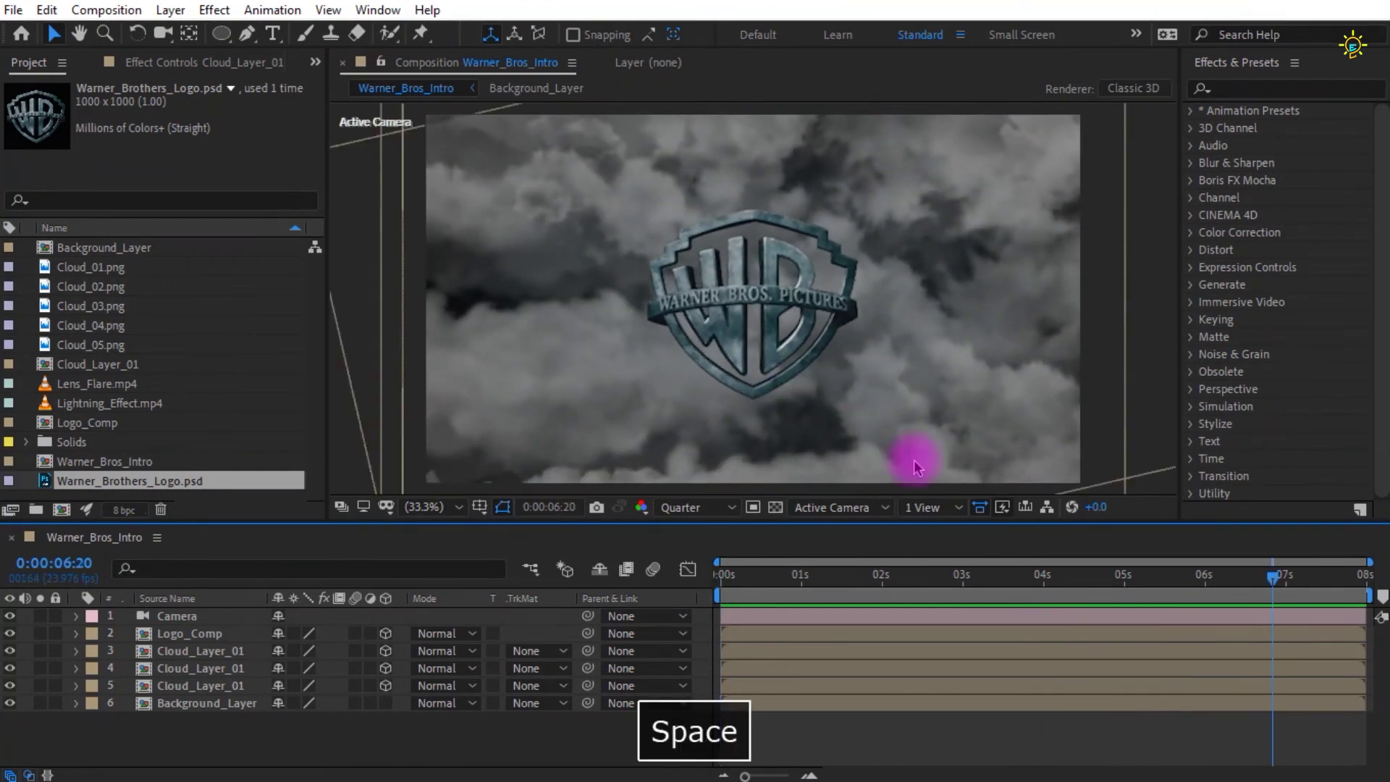
- Retime the Position keyframes of the Cloud_Layer_01 above Background_Layer to 0:00:02:12 and the composition's end, and preview from the start
left_click(222, 691)
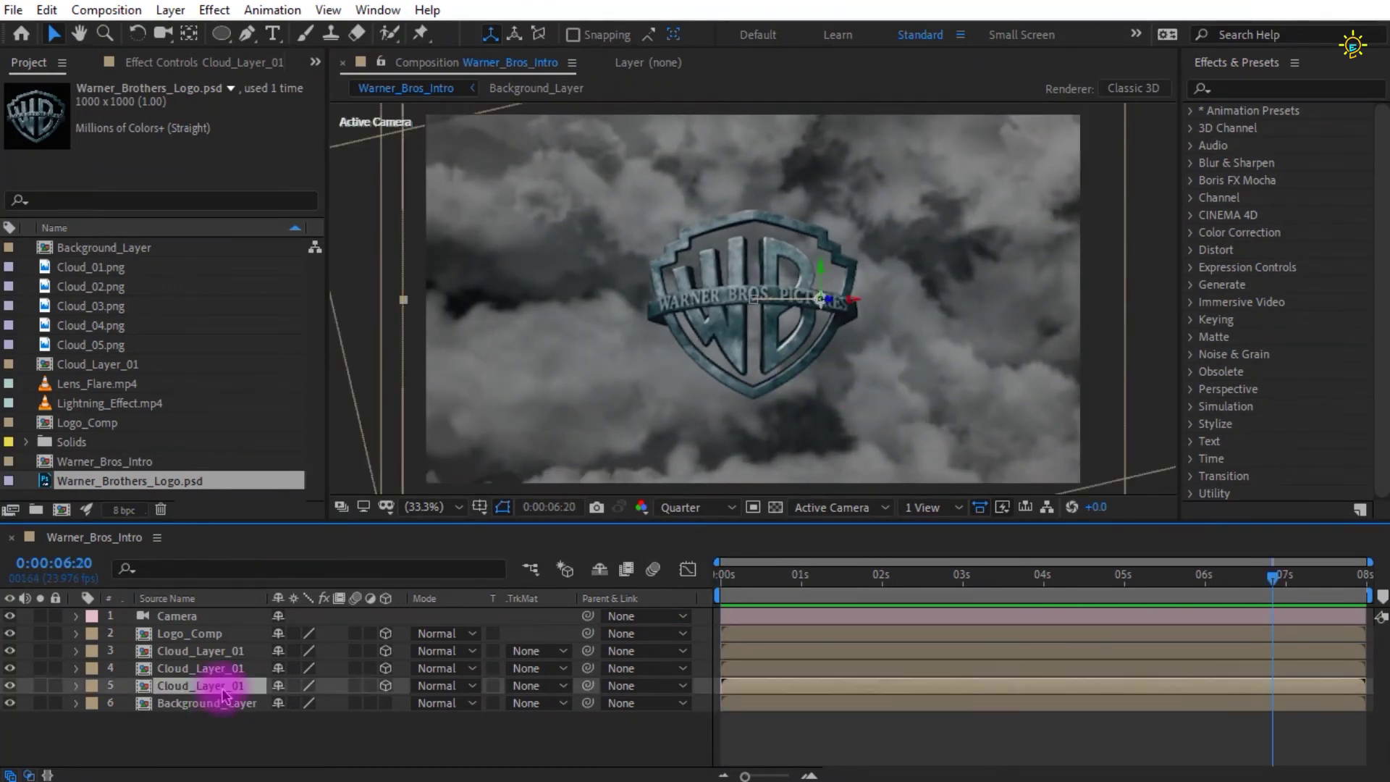
key("p")
left_click_drag(1205, 708, 1370, 717)
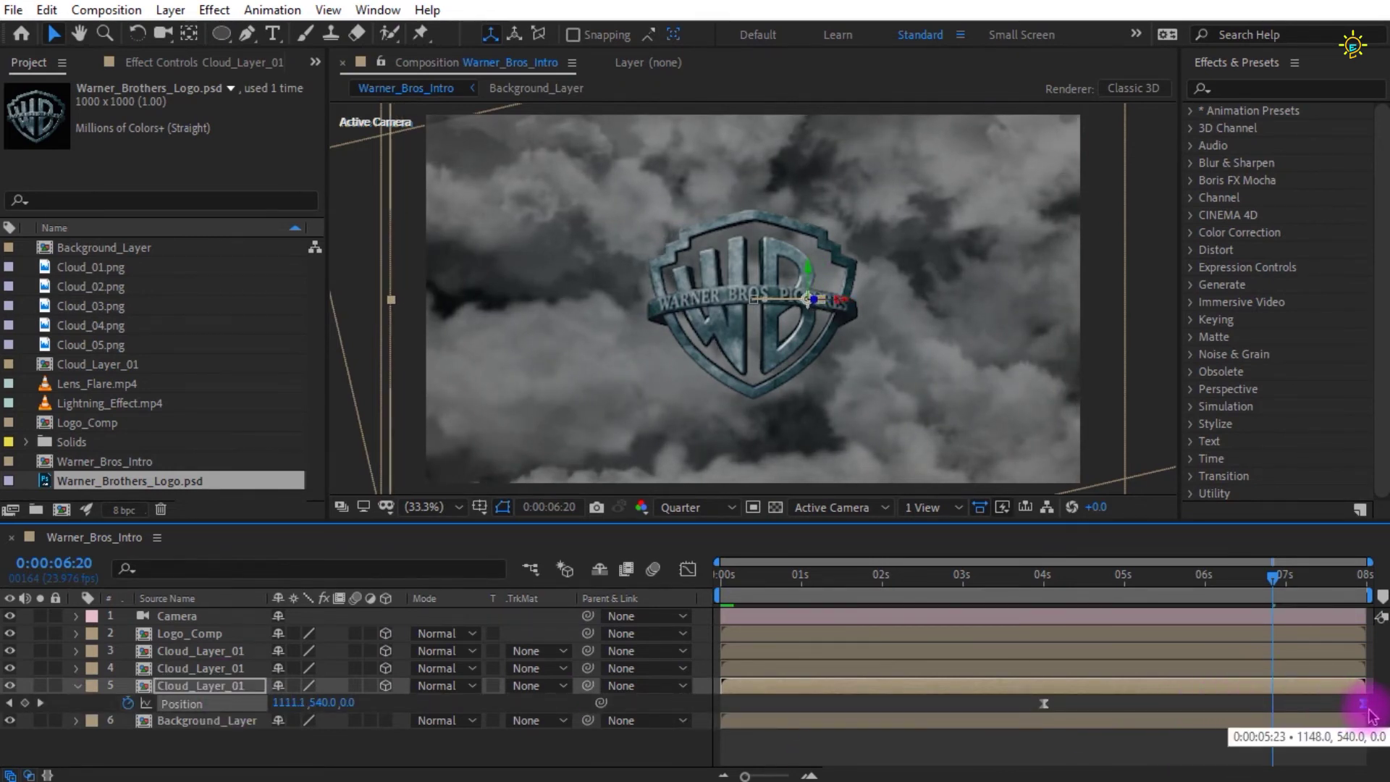
left_click_drag(1045, 577, 928, 604)
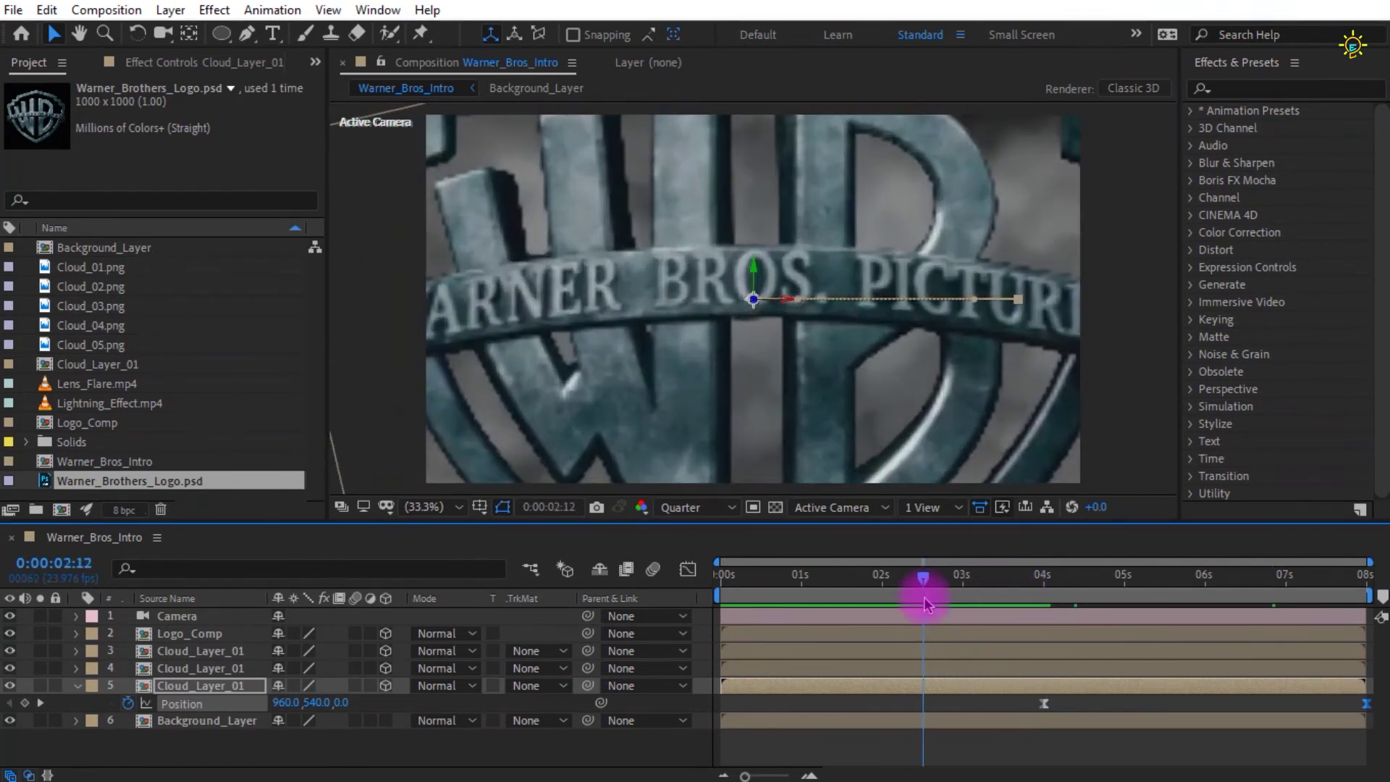
left_click_drag(1046, 702, 929, 713)
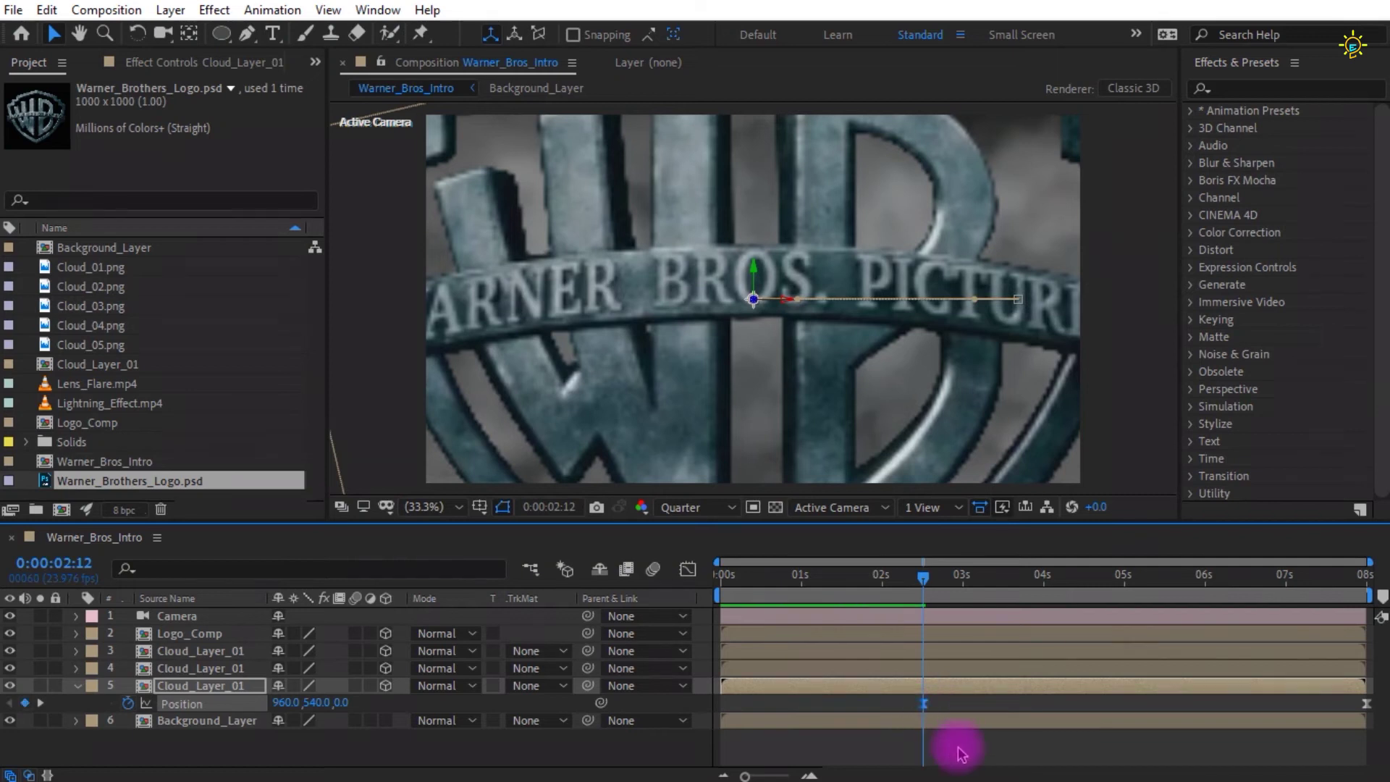
left_click(958, 746)
left_click_drag(798, 593, 744, 590)
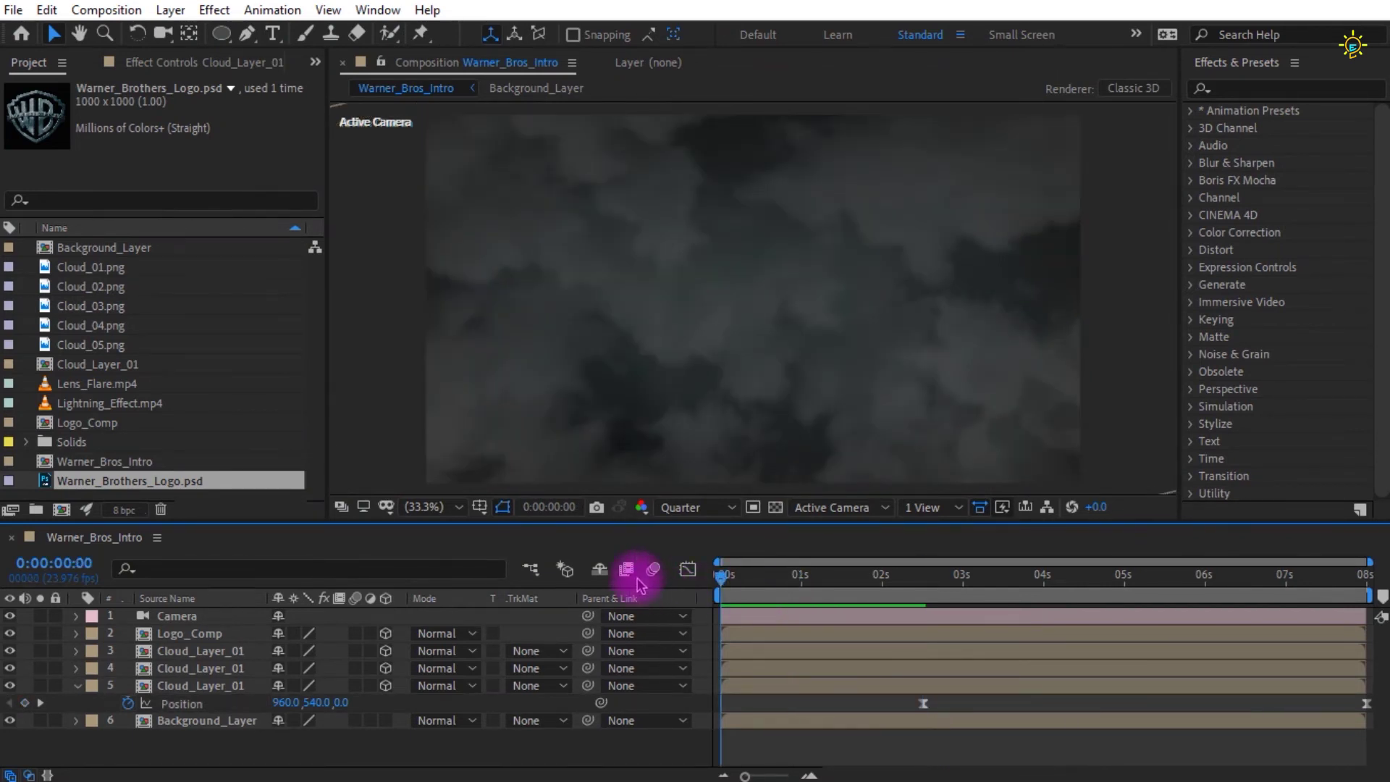
key("space")
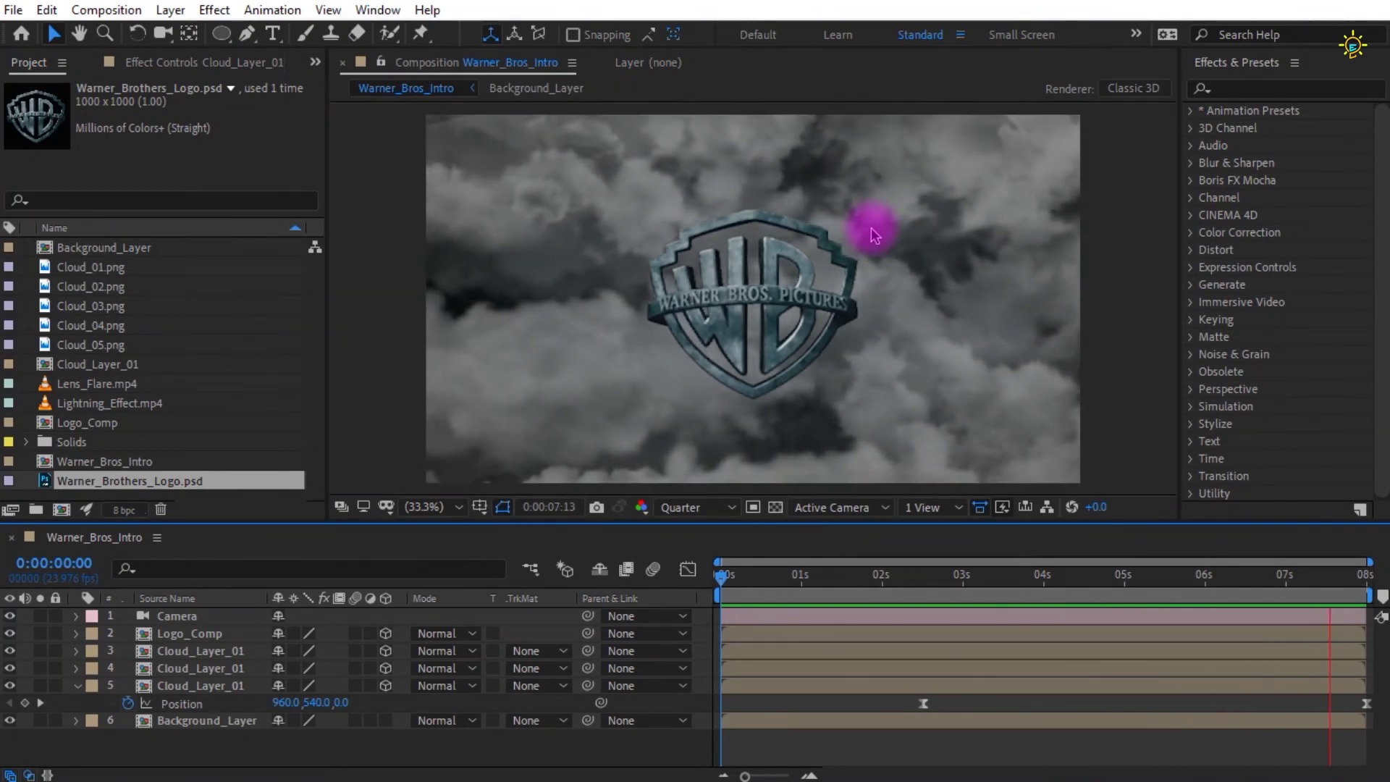
- Add Lightning_Effect.mp4 above the lowest Cloud_Layer_01 and keyframe its Opacity at 100% at 0:00:02:00
left_click(111, 402)
left_click_drag(115, 401, 183, 696)
key("k")
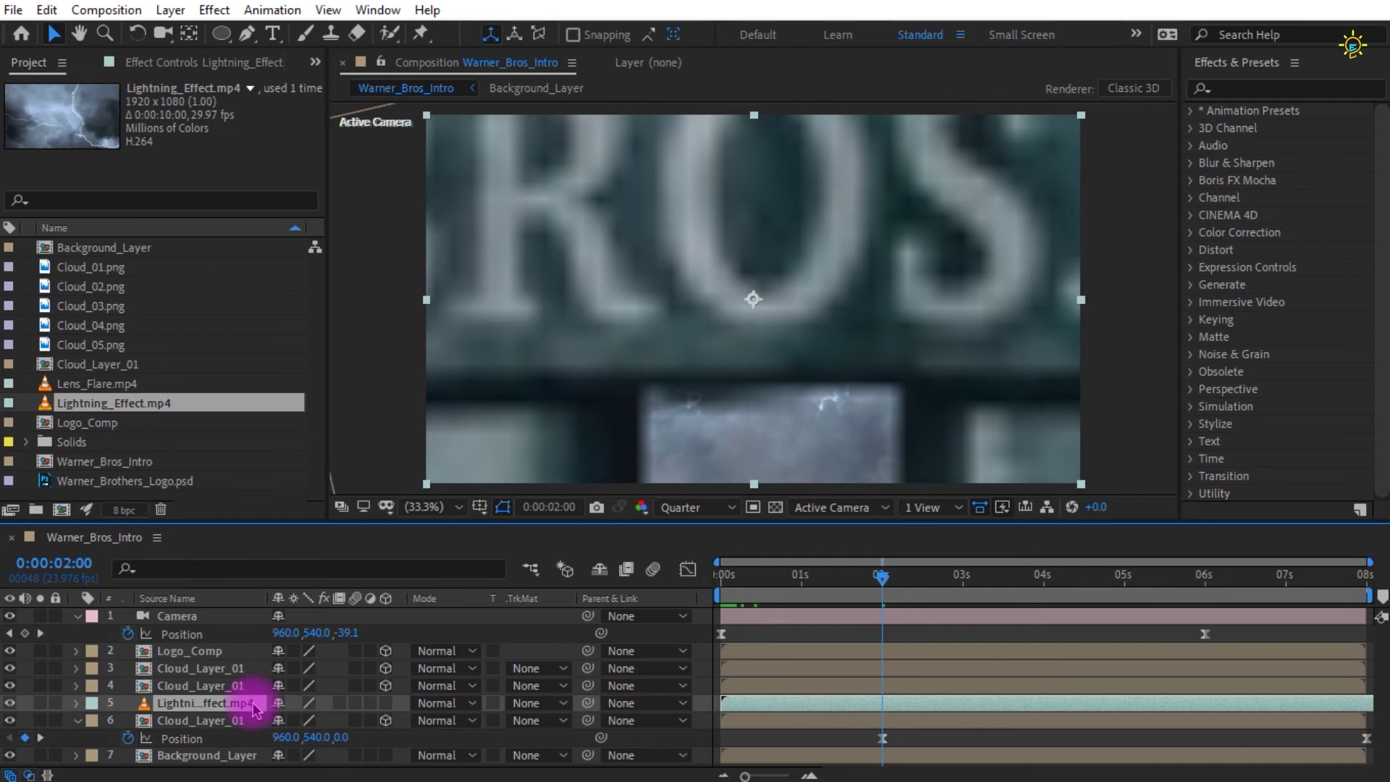
key("t")
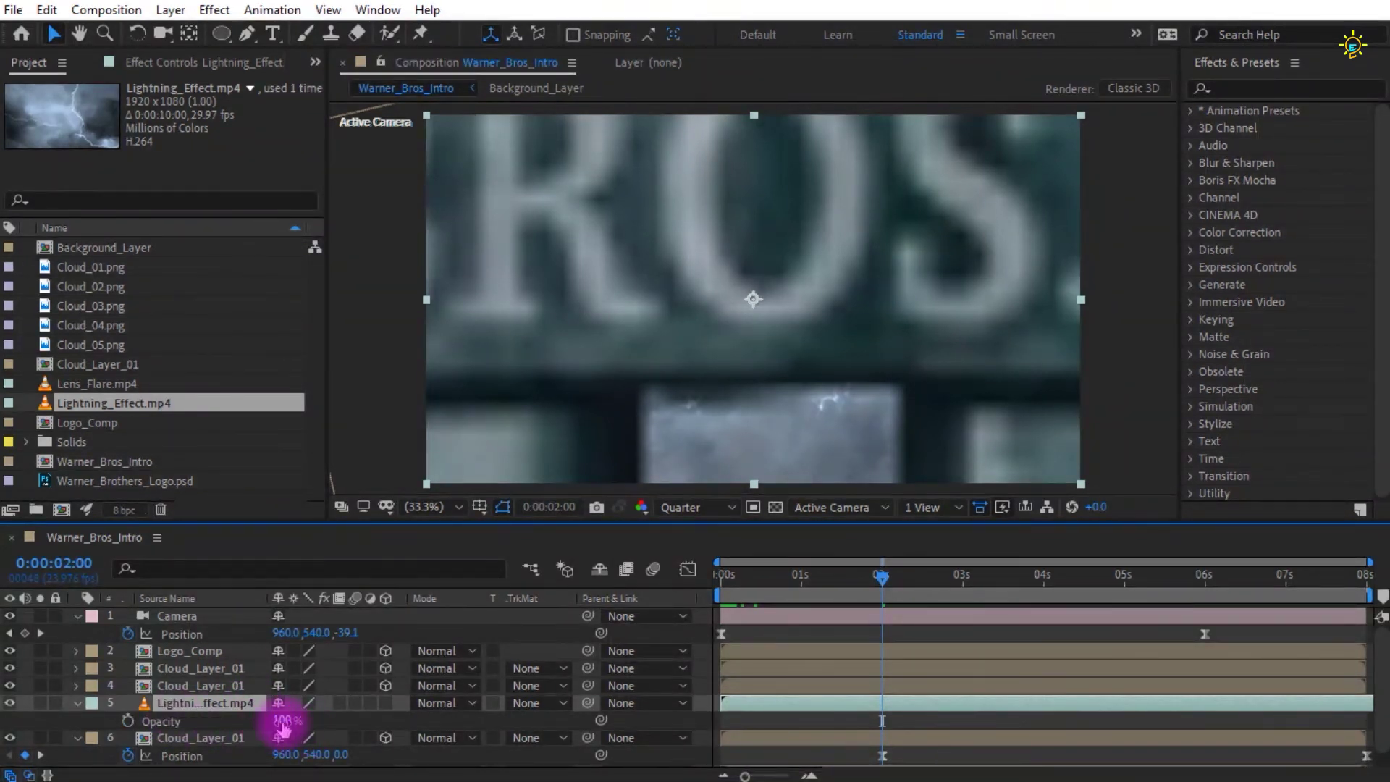
left_click(128, 721)
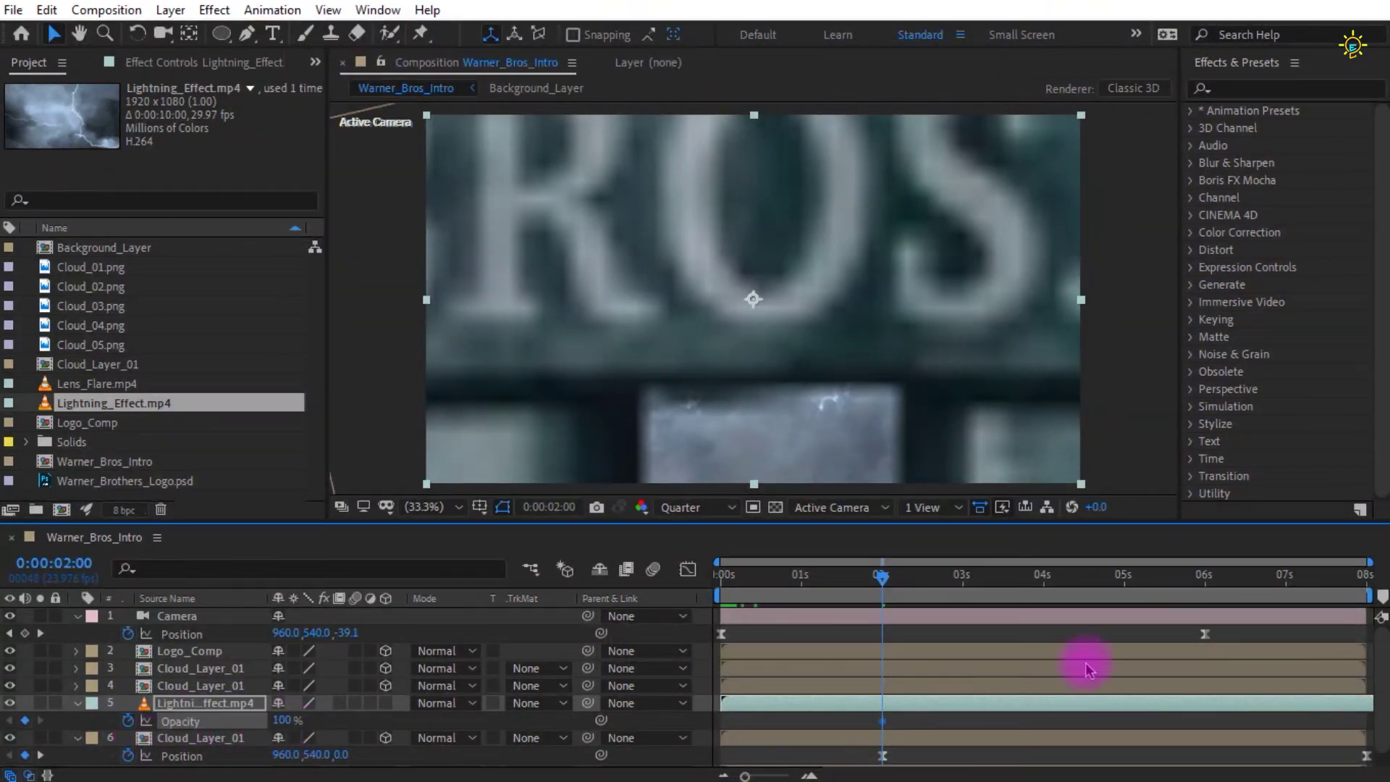
- At 0:00:00:00, lower the Opacity of Lightning_Effect.mp4 so the layer fades in
left_click_drag(796, 595, 715, 584)
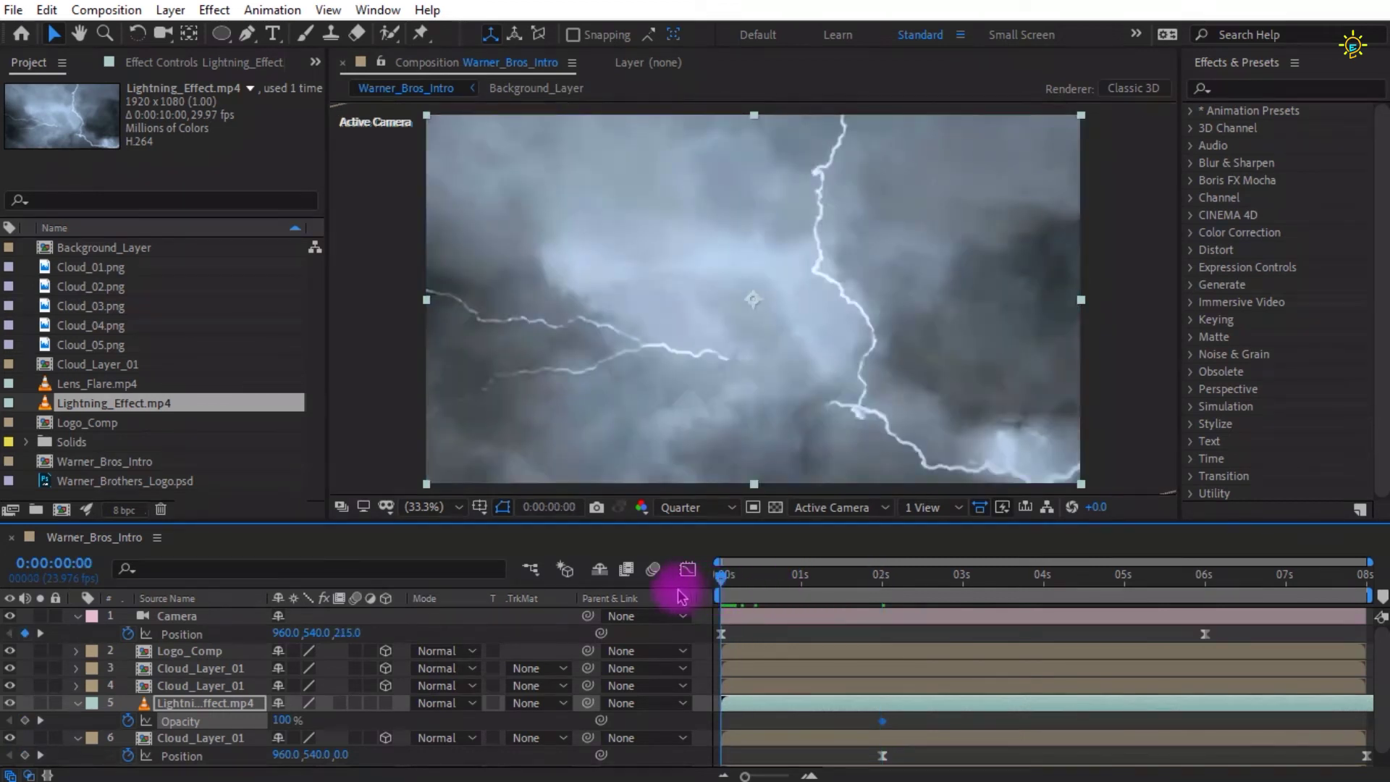
left_click_drag(281, 721, 15, 744)
key("k")
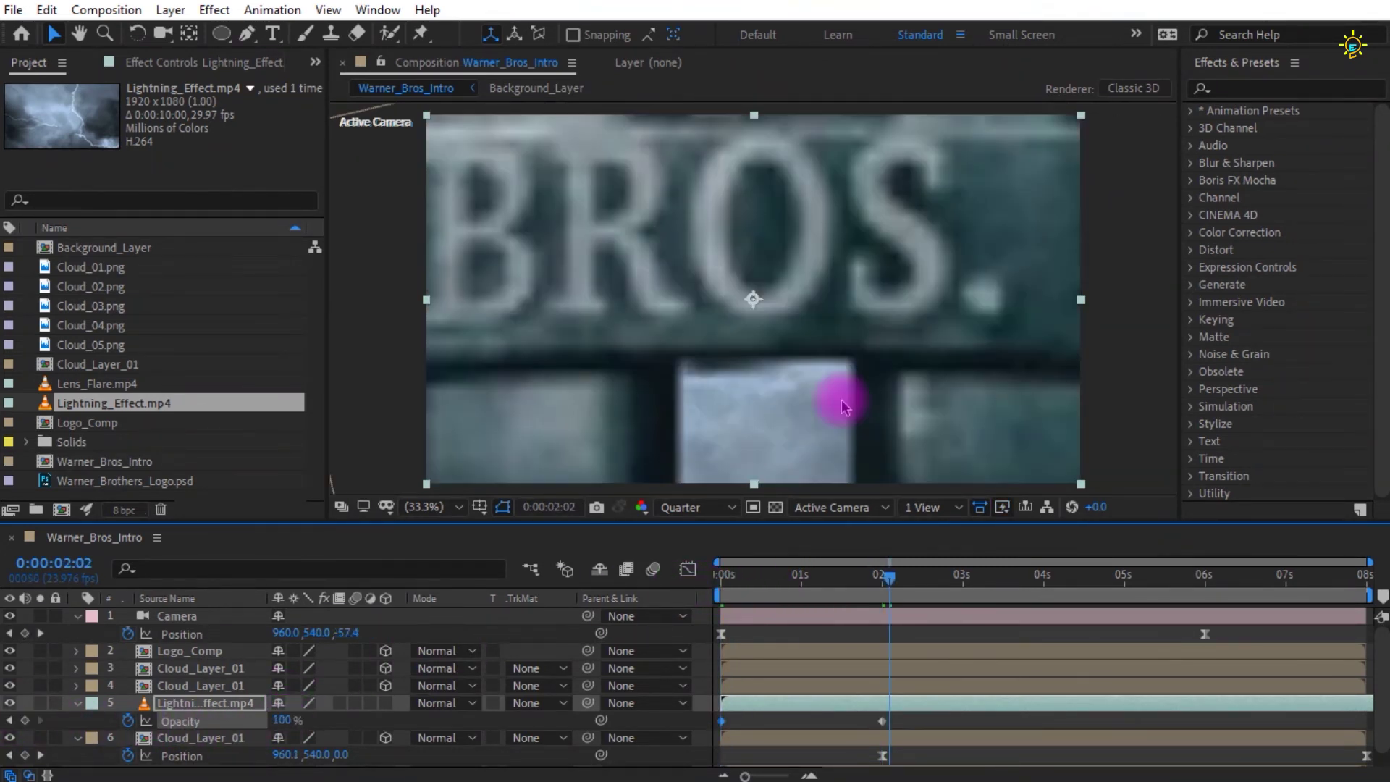
- Add Lens_Flare.mp4 directly above Logo_Comp and set its blending mode to Screen
left_click_drag(123, 385, 206, 648)
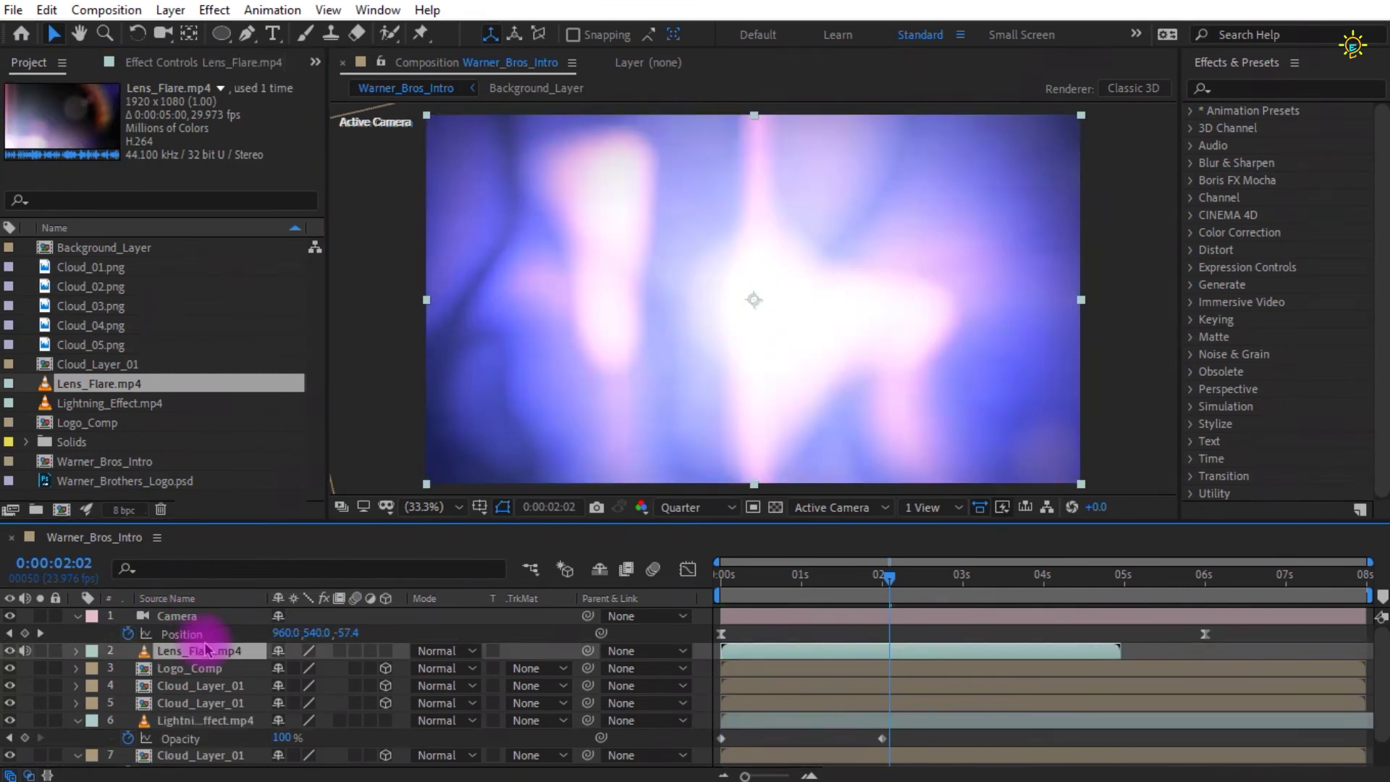
left_click(427, 650)
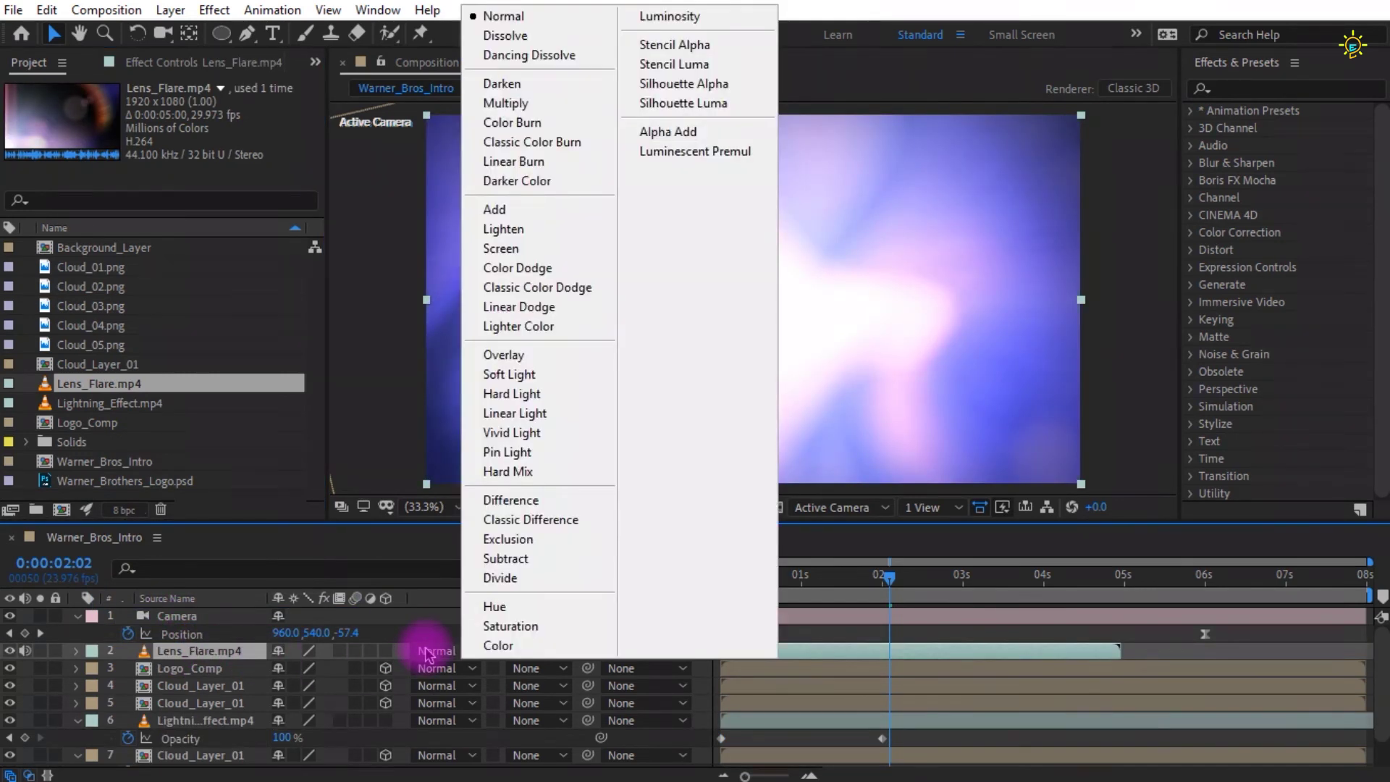
left_click(481, 250)
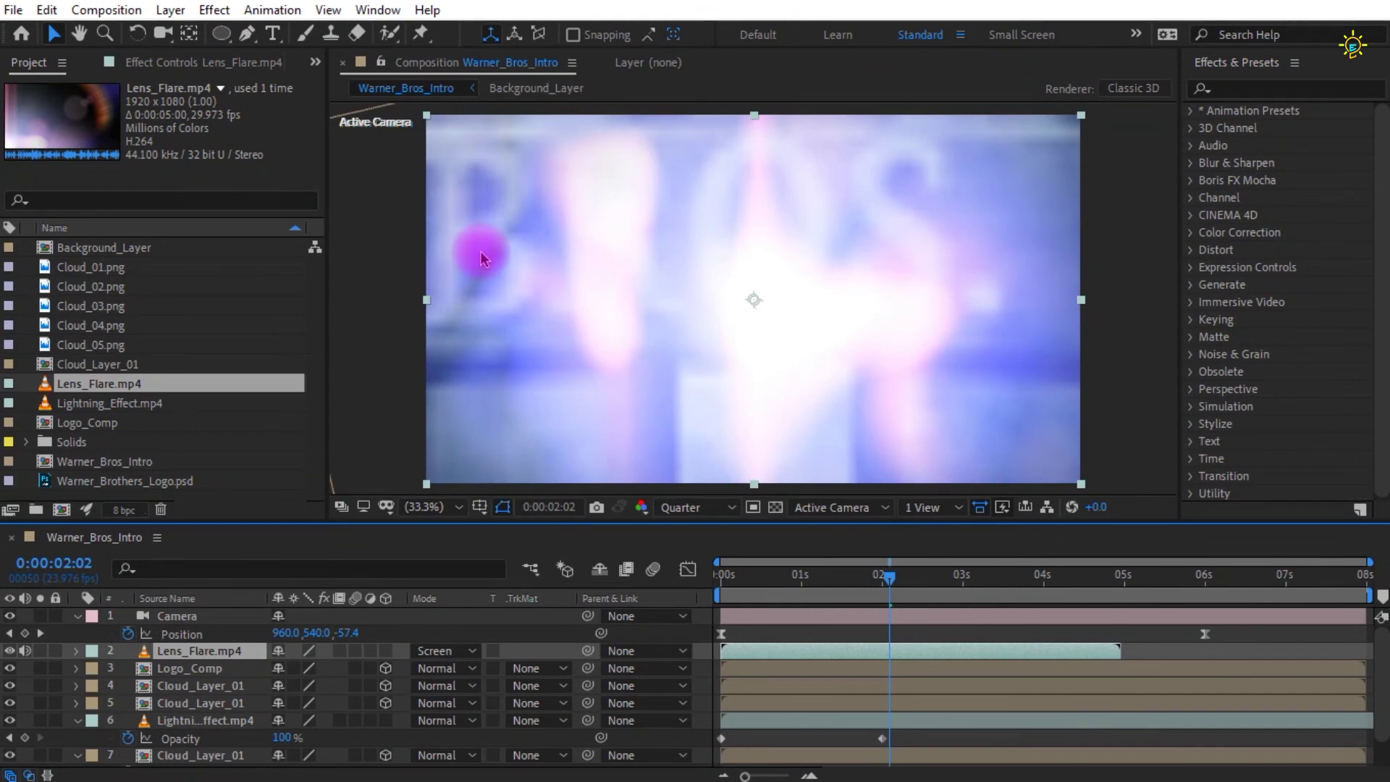
- Reveal the Opacity of Lens_Flare.mp4 and shift the layer in time to start at 0:00:01:21
left_click(872, 579)
key("t")
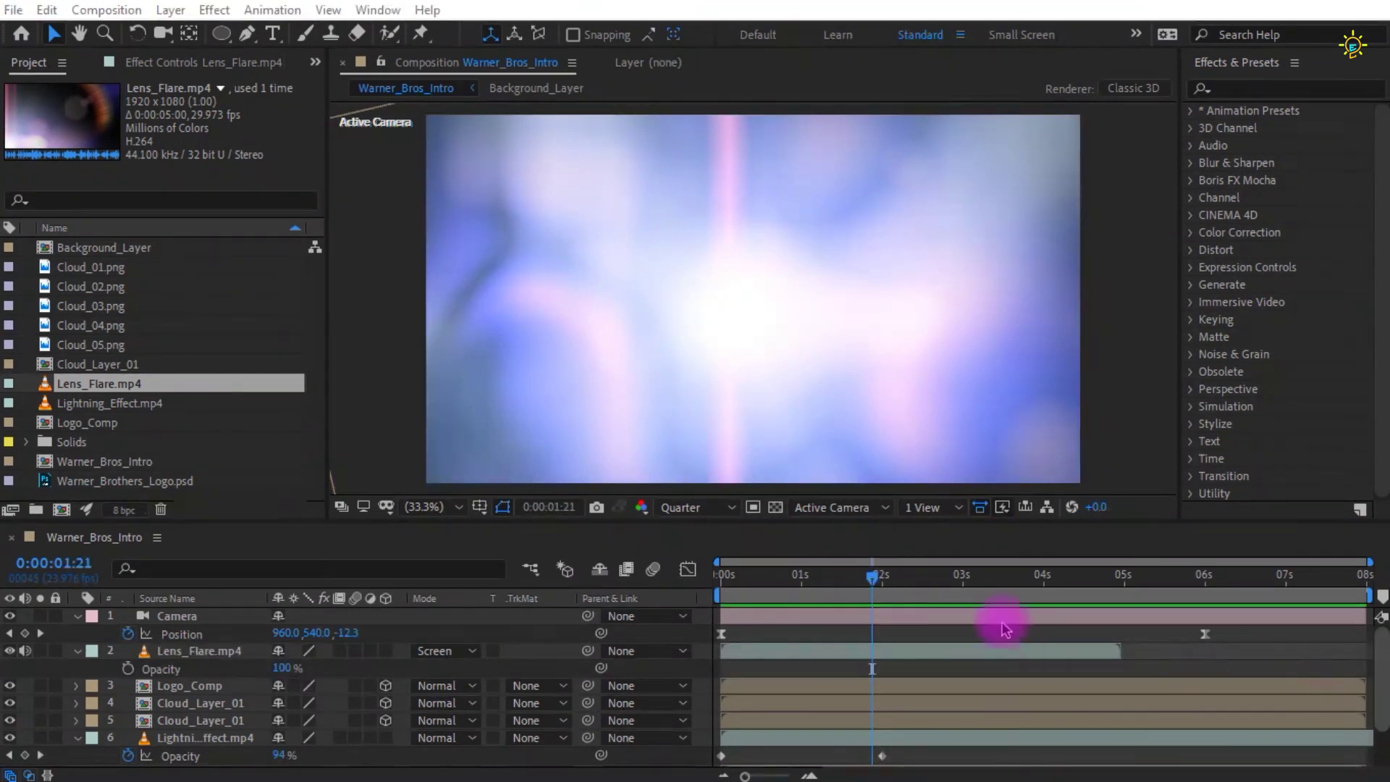
left_click(781, 681)
left_click(772, 651)
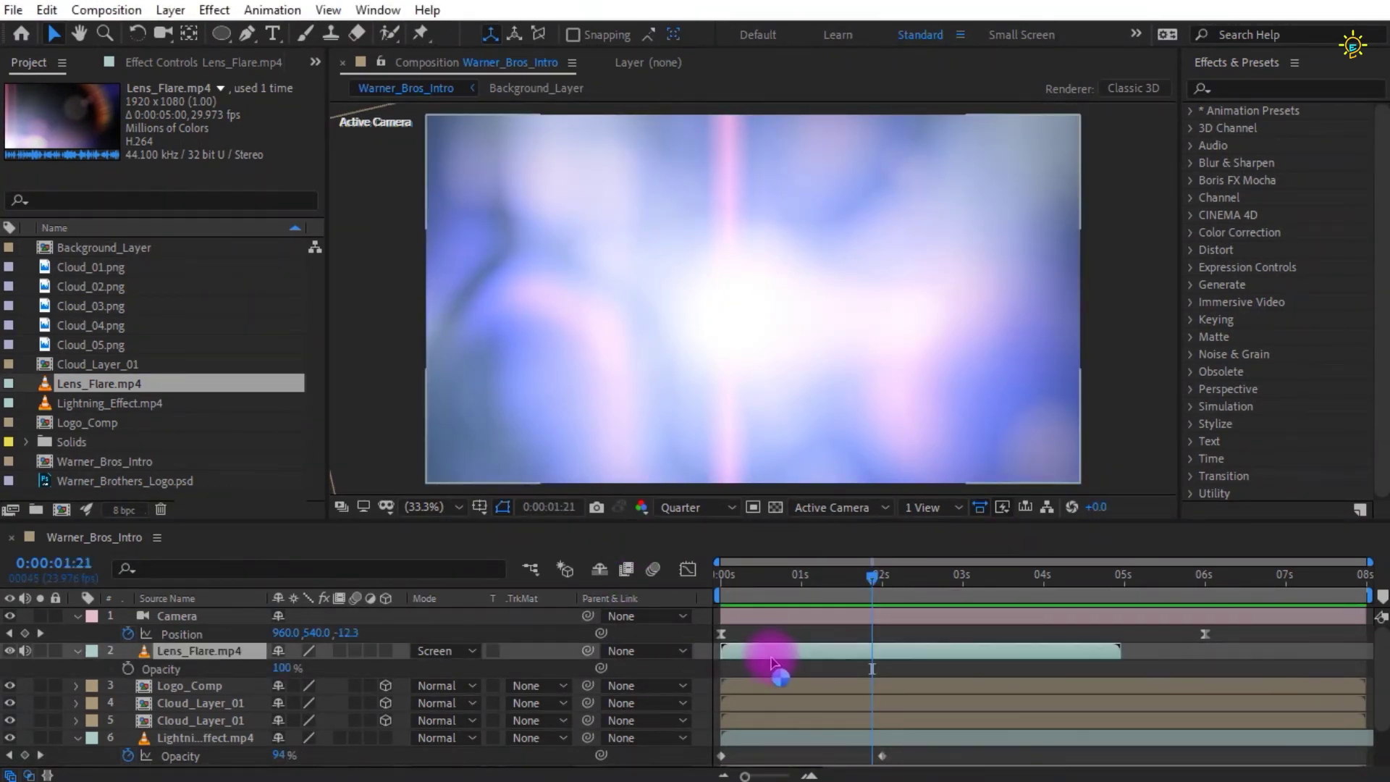
left_click_drag(779, 659, 927, 660)
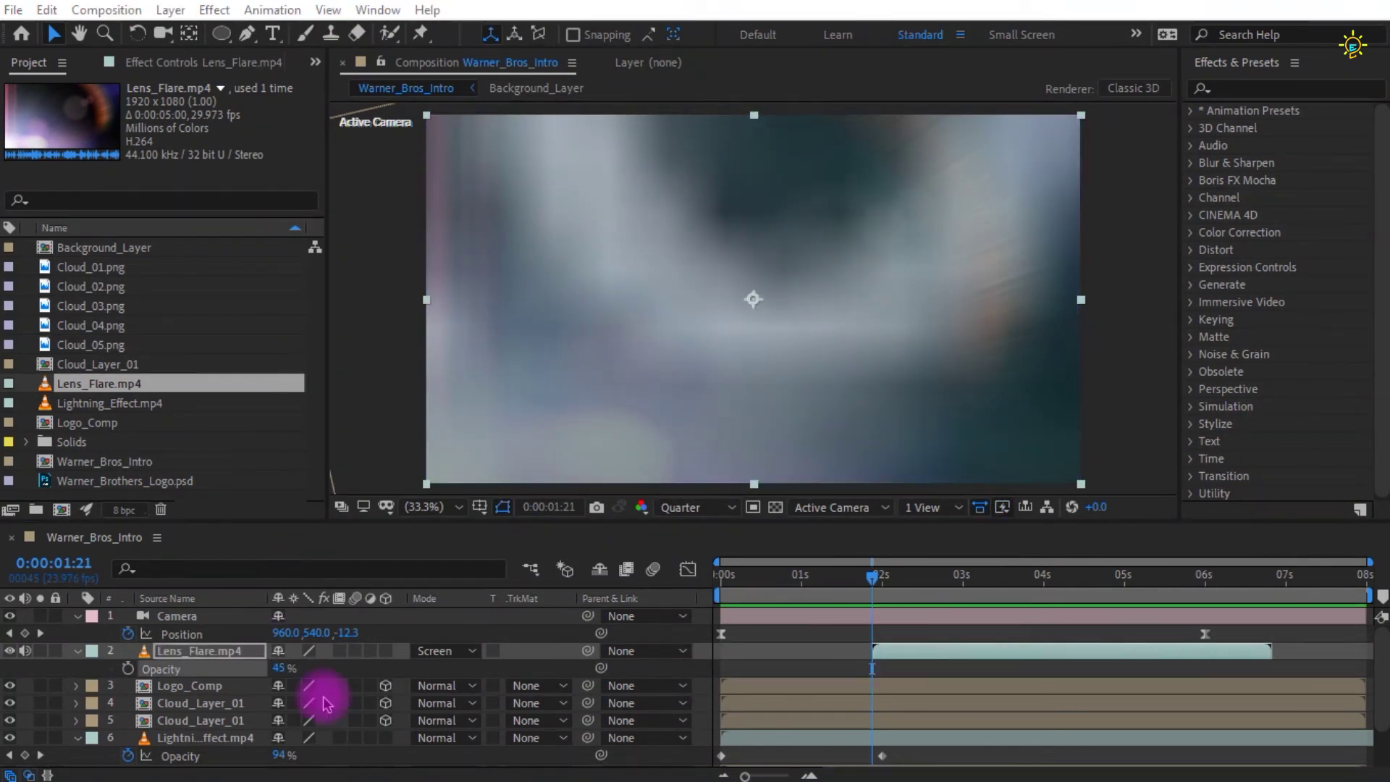
- Keyframe the Opacity of Lens_Flare.mp4 at 100% at 0:00:01:21 and at 30% at 0:00:03:13
left_click(278, 664)
type("100")
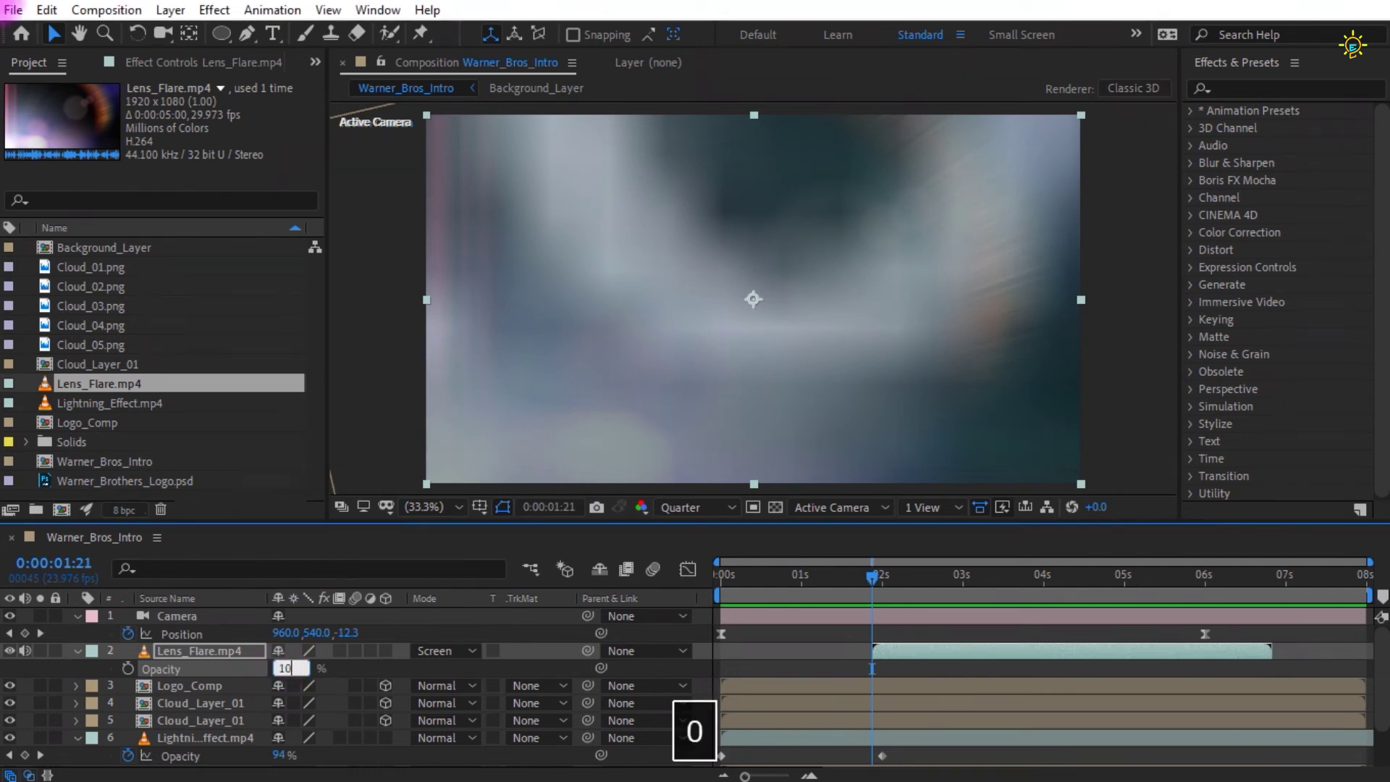
key("Return")
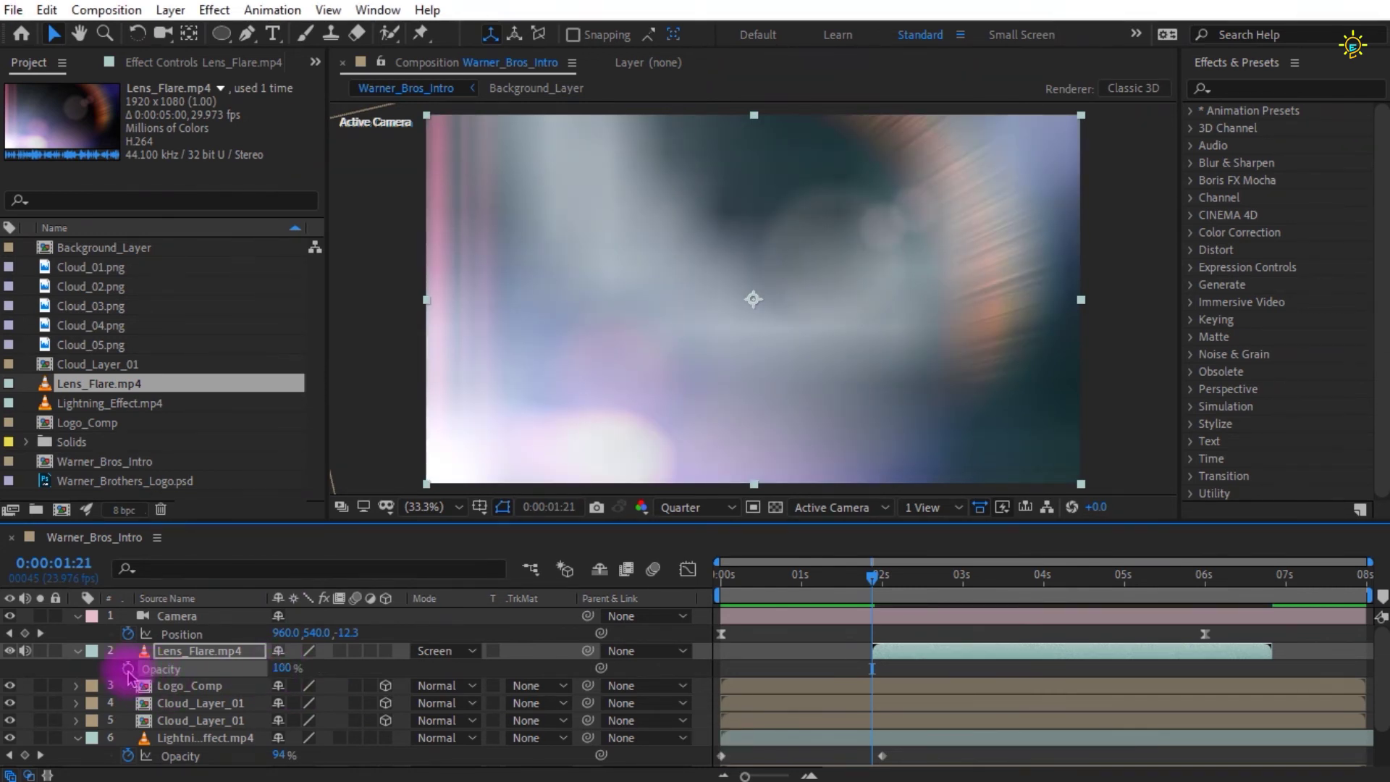
left_click(1007, 577)
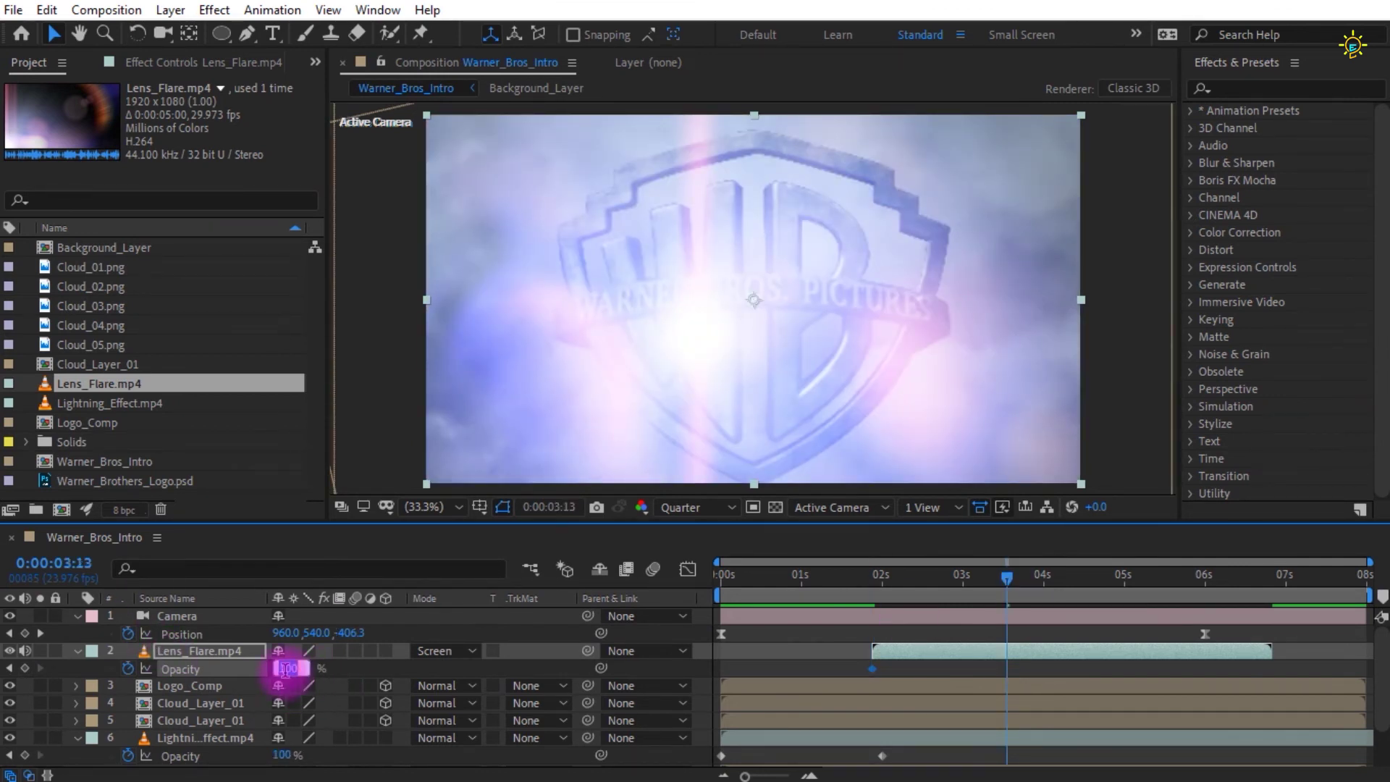
type("4")
key("BackSpace")
type("30")
key("Return")
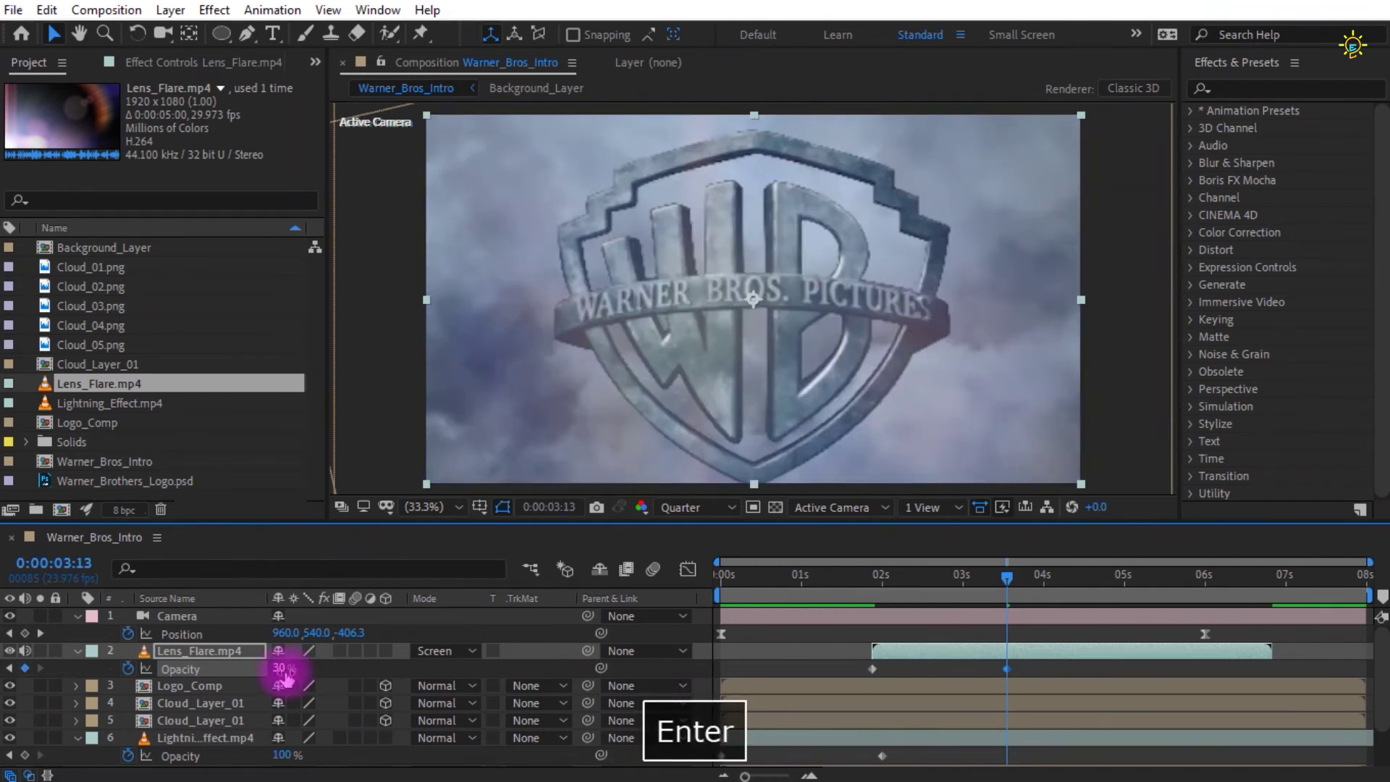
- Ease both Opacity keyframes of Lens_Flare.mp4 with the keyframe assistant
left_click_drag(1031, 667, 885, 689)
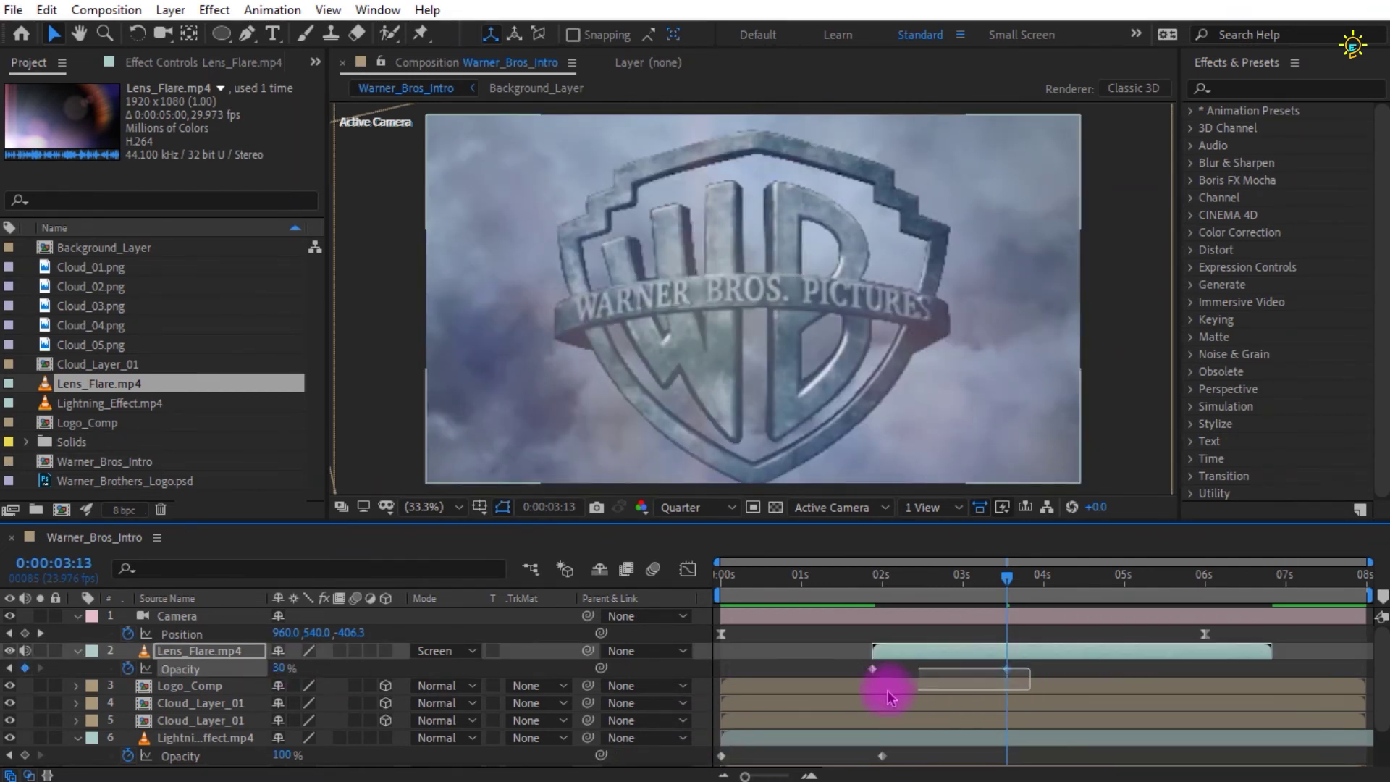
right_click(1001, 668)
mouse_move(1010, 652)
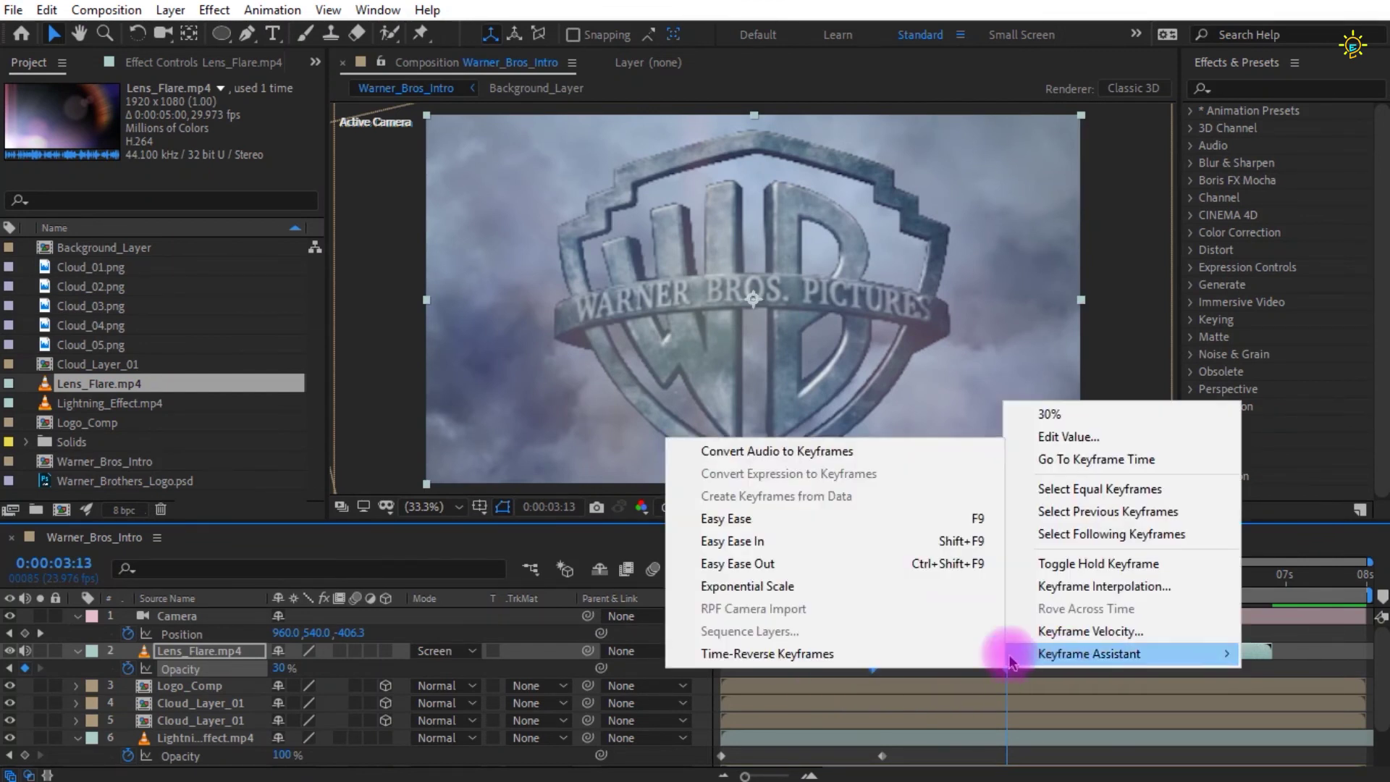
left_click(775, 533)
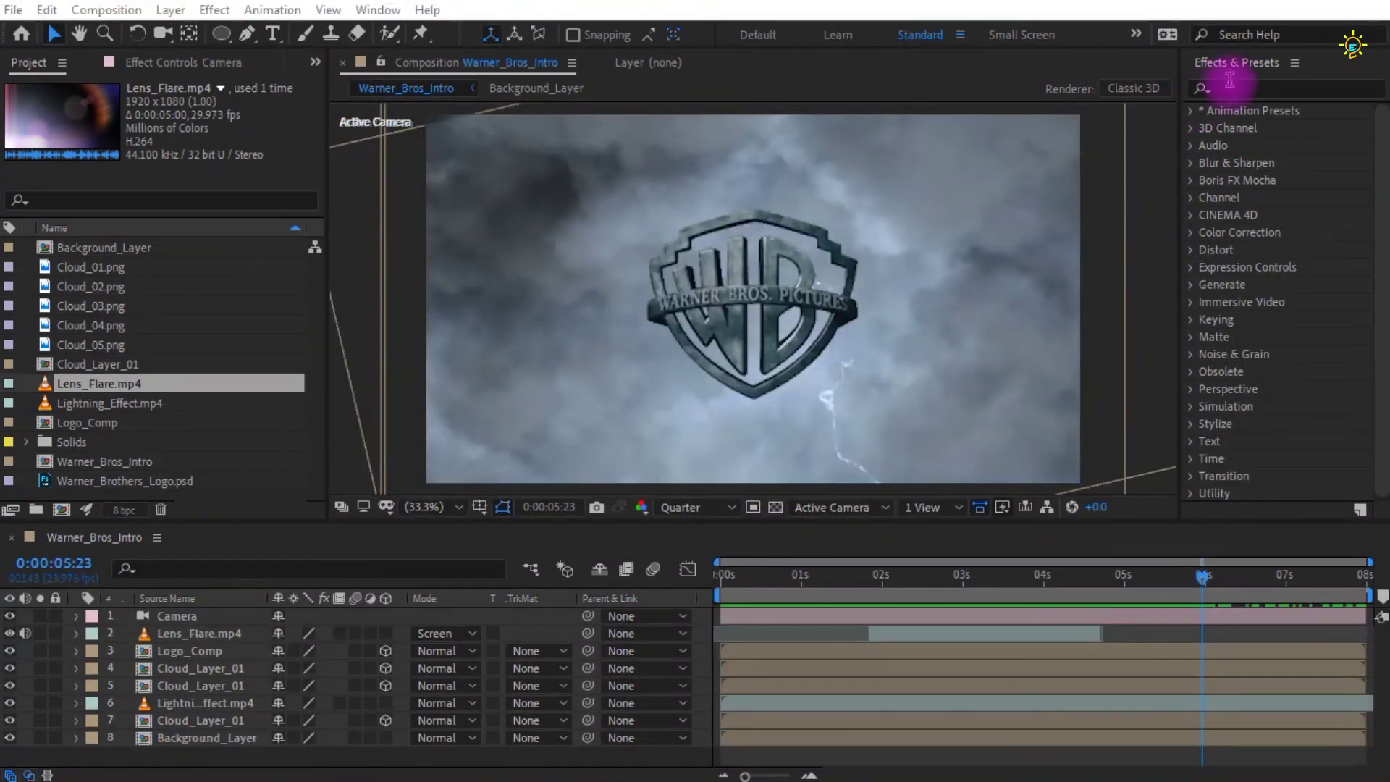
- Find the CC Light Sweep effect and apply it to Logo_Comp
left_click(1234, 86)
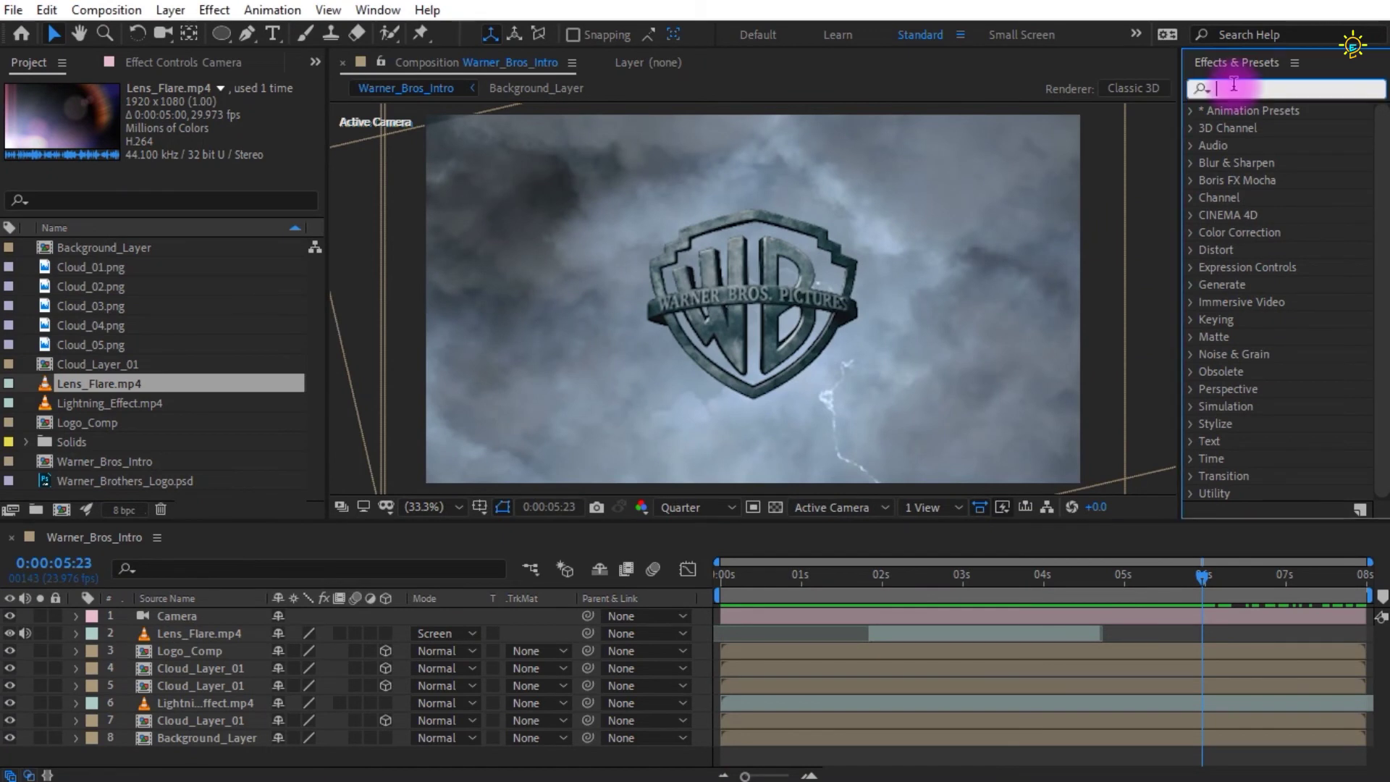
type("light ")
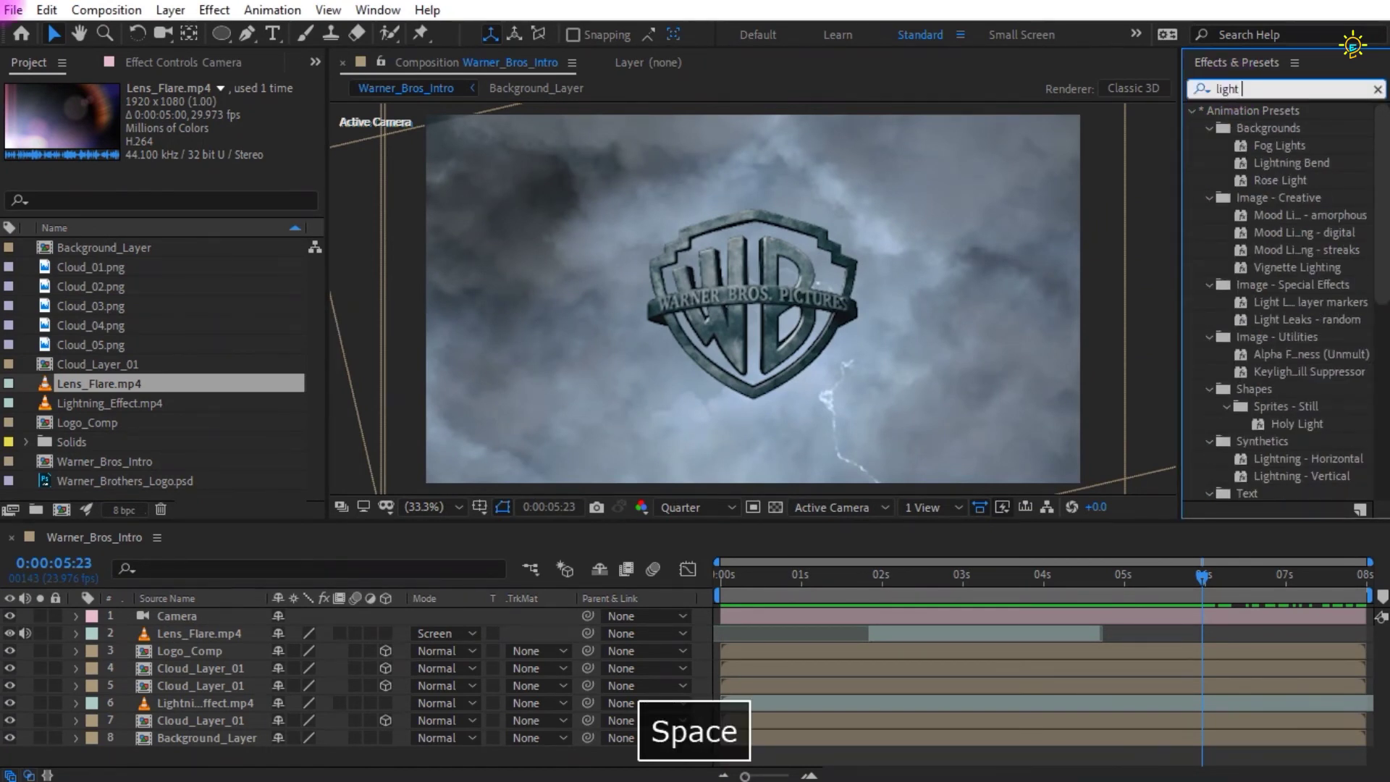
type("swee")
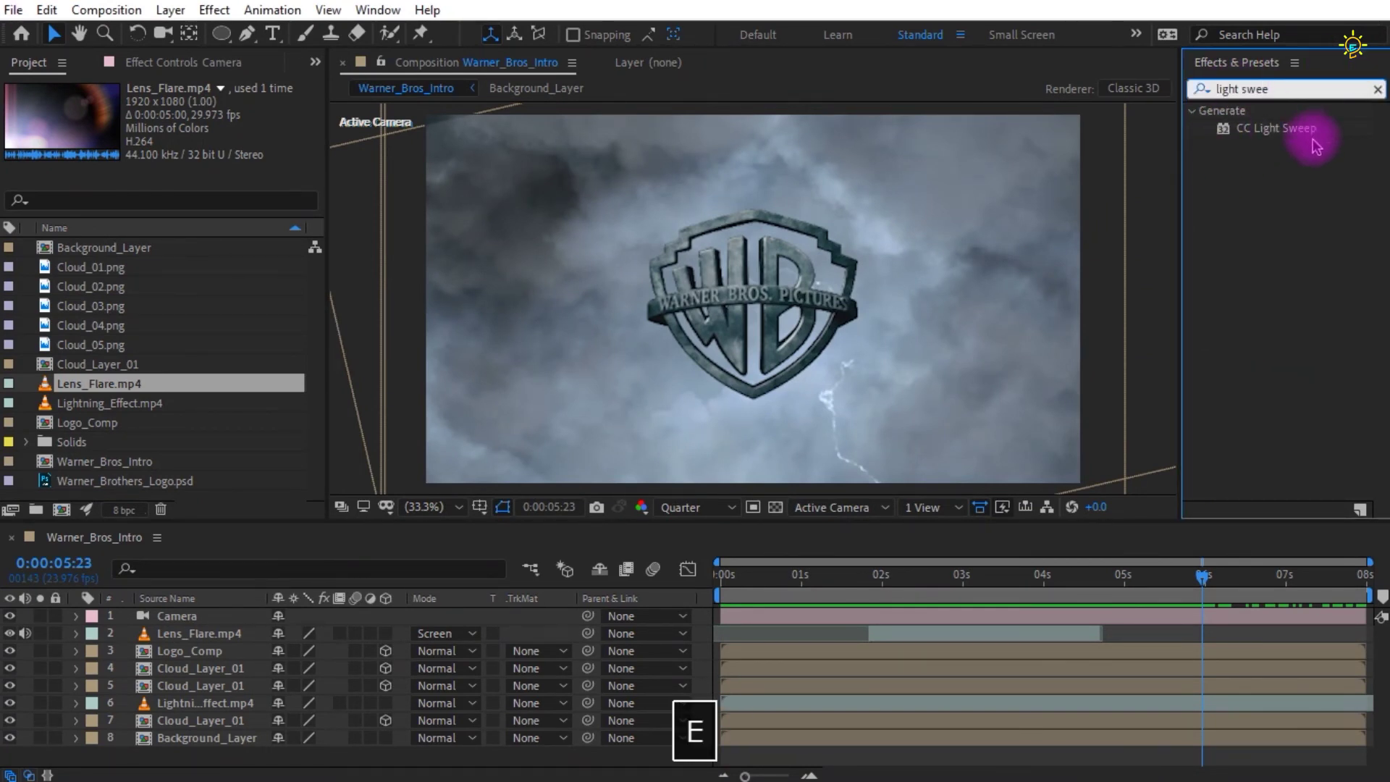
left_click_drag(1263, 128, 204, 650)
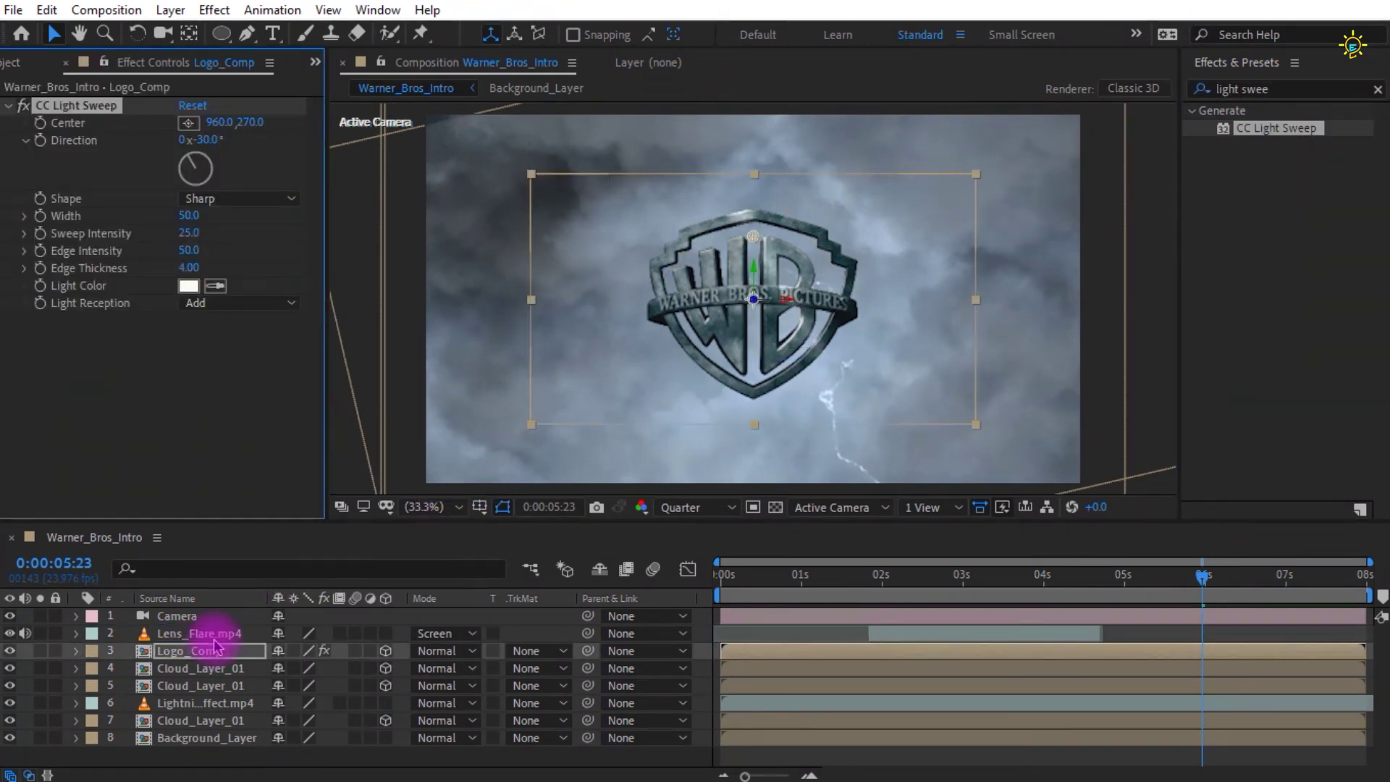
- Set the light sweep's Direction to 216° and move its Center onto the logo at about 787.9, 450.9
left_click_drag(753, 245, 613, 256)
left_click_drag(203, 181, 116, 286)
left_click_drag(629, 238, 711, 284)
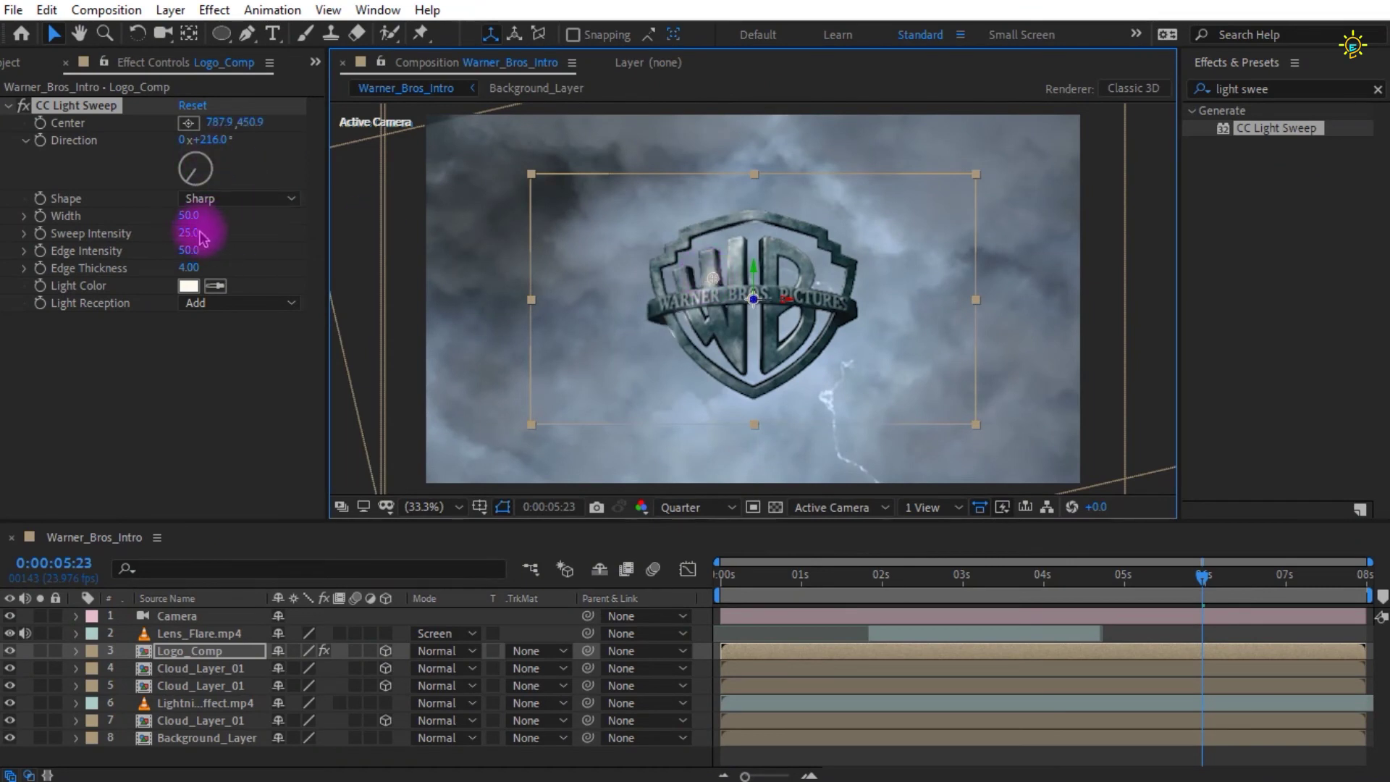
- Set the light sweep's Width to 143 and Sweep Intensity to 33, shifting its Center to about 783.5, 539.2
left_click_drag(187, 219, 228, 224)
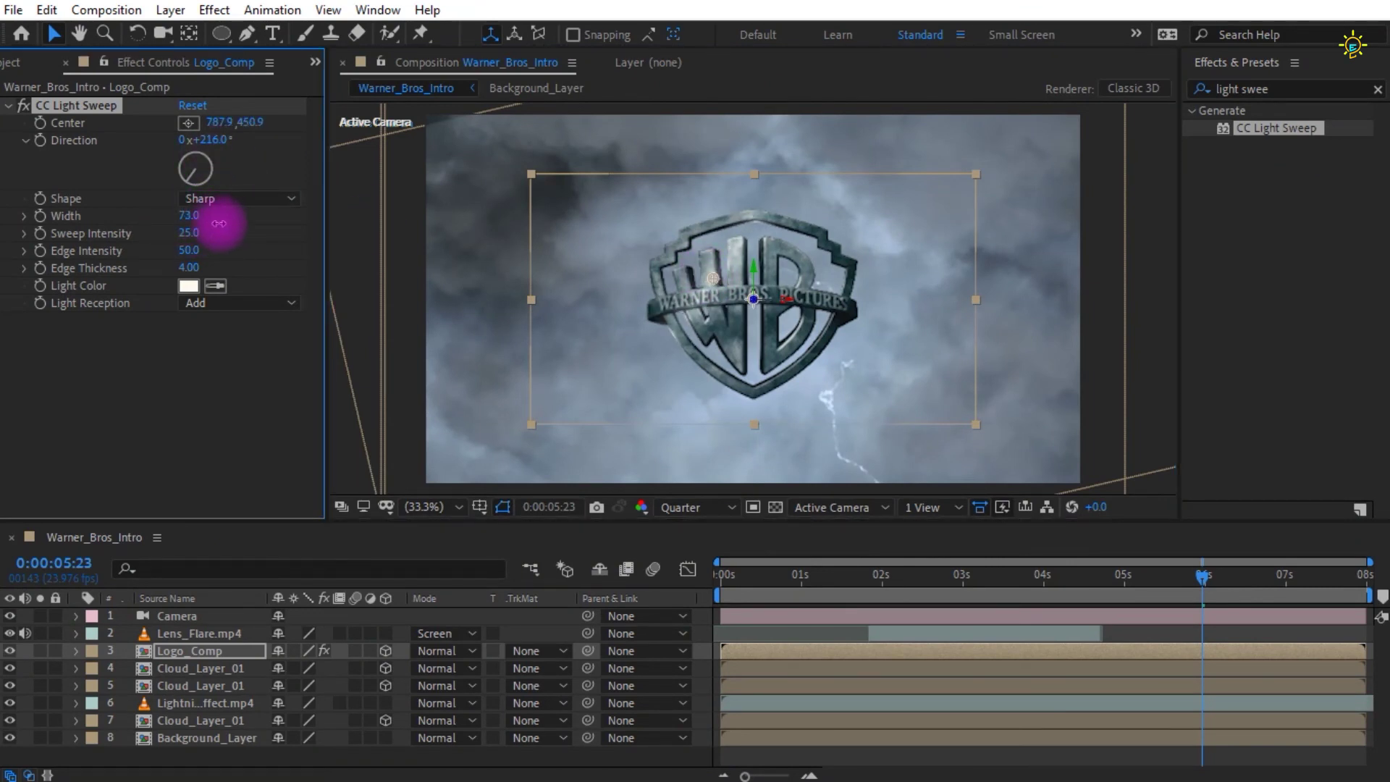
left_click(708, 272)
mouse_move(719, 287)
left_mouse_down()
mouse_move(677, 254)
mouse_move(666, 301)
mouse_move(750, 308)
mouse_move(779, 340)
mouse_move(713, 300)
left_mouse_up()
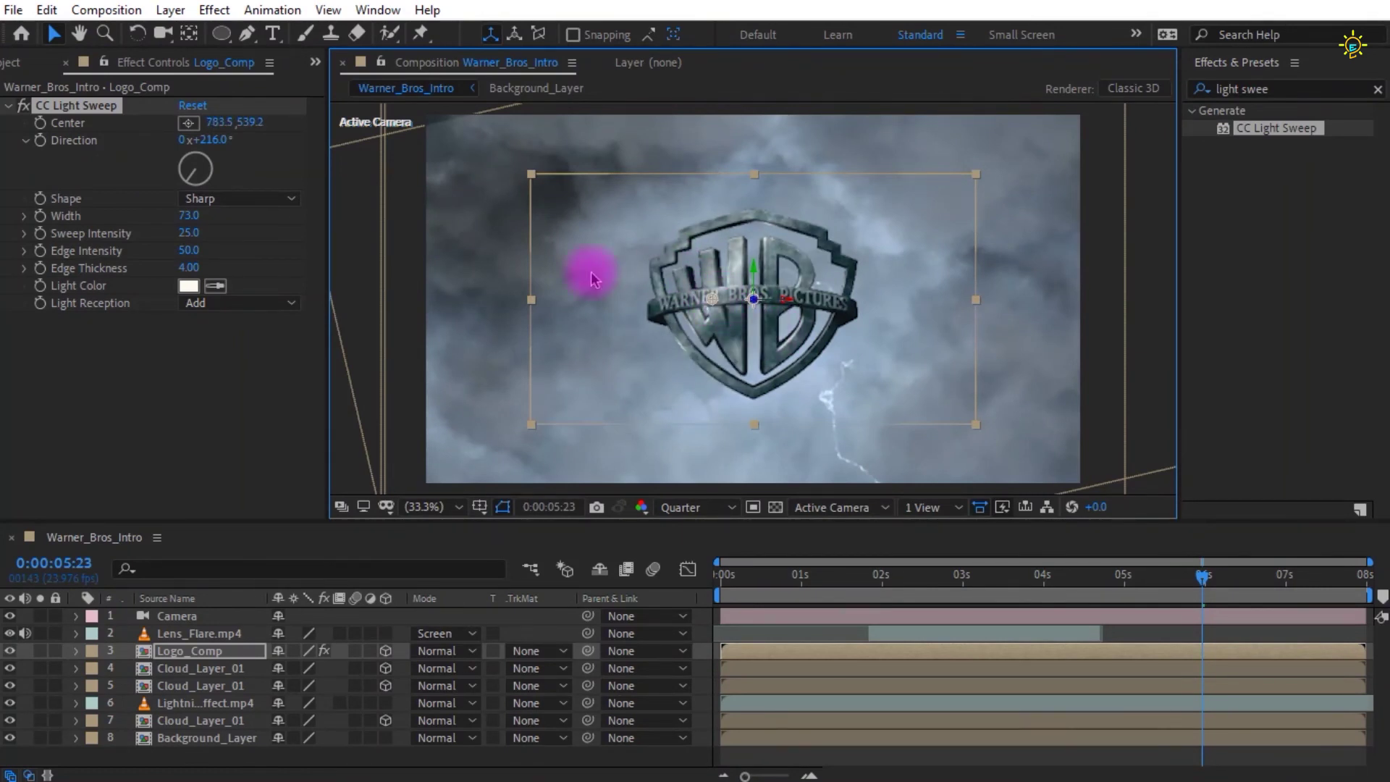
left_click_drag(190, 232, 232, 236)
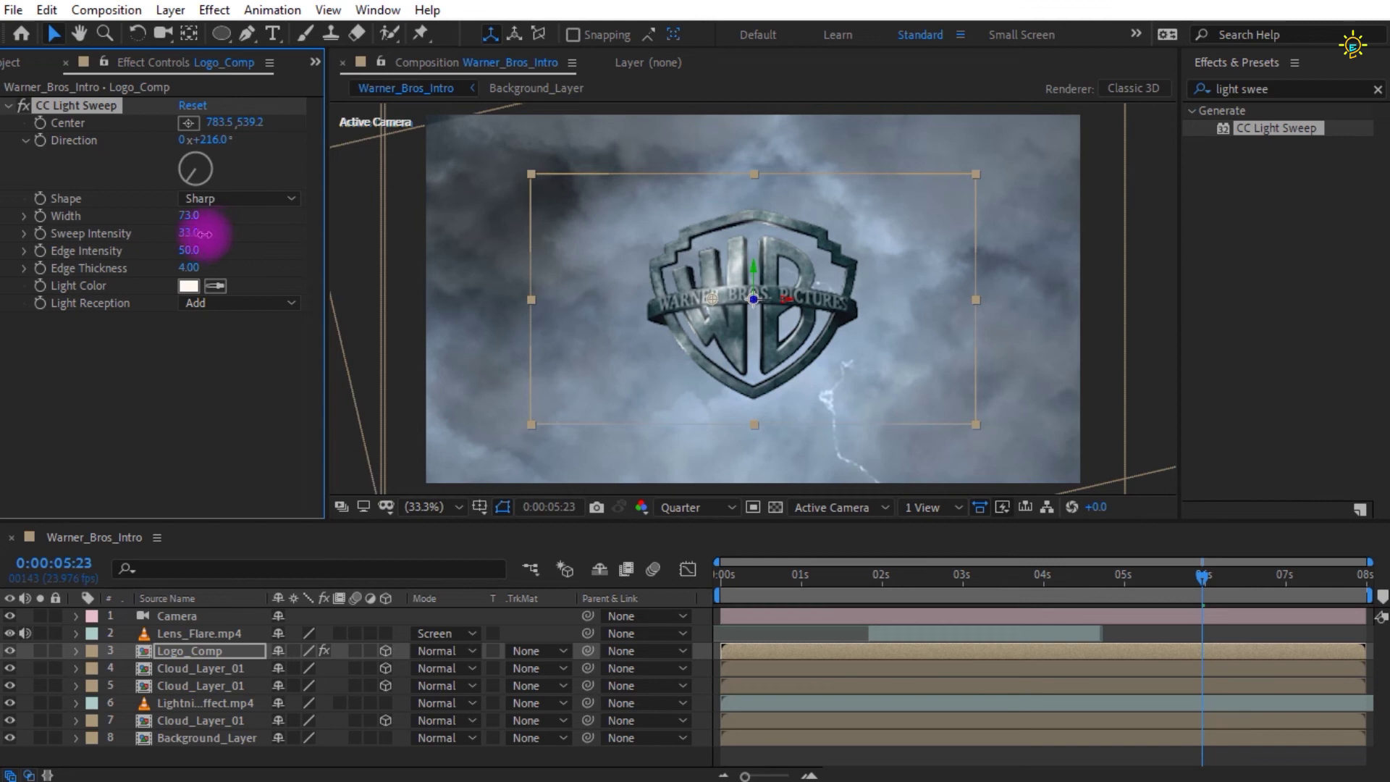
left_click_drag(190, 221, 255, 222)
- Move the light sweep's Center off the logo's upper left to about 408.4, 327.4 and keyframe it at 0:00:05:23
left_click_drag(701, 301, 844, 370)
left_click_drag(718, 324, 624, 255)
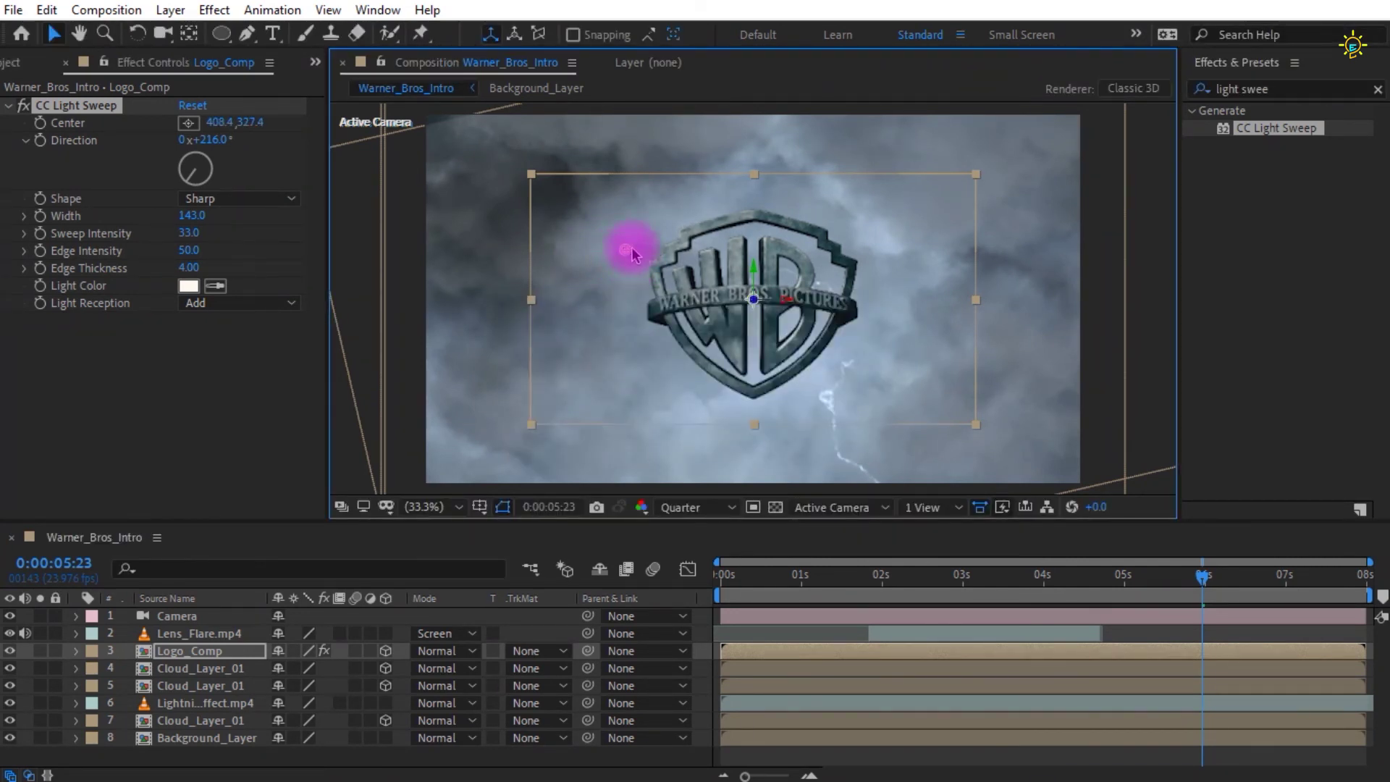
left_click(40, 122)
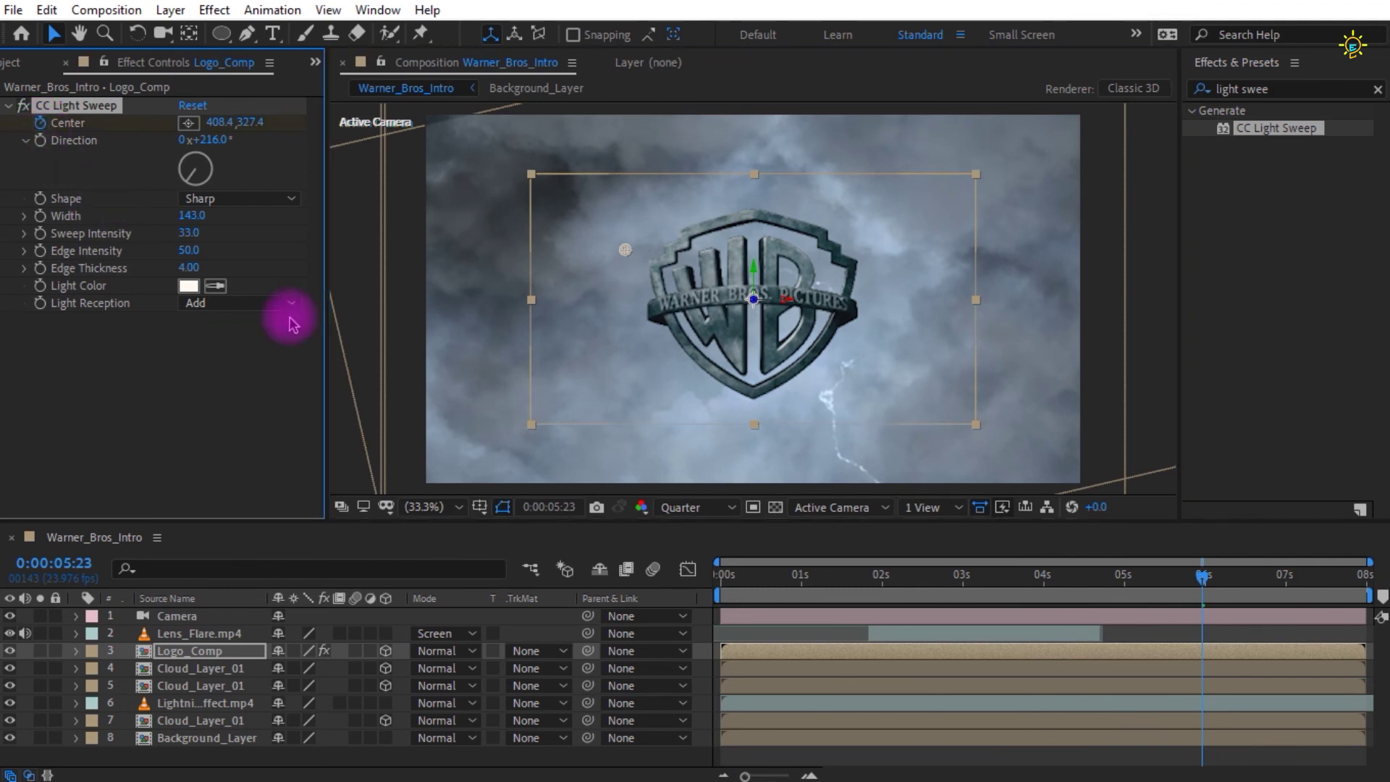
- Keyframe the light sweep's Center past the logo's lower right at 0:00:07:22 so the sweep crosses the logo
left_click_drag(1205, 588, 1364, 632)
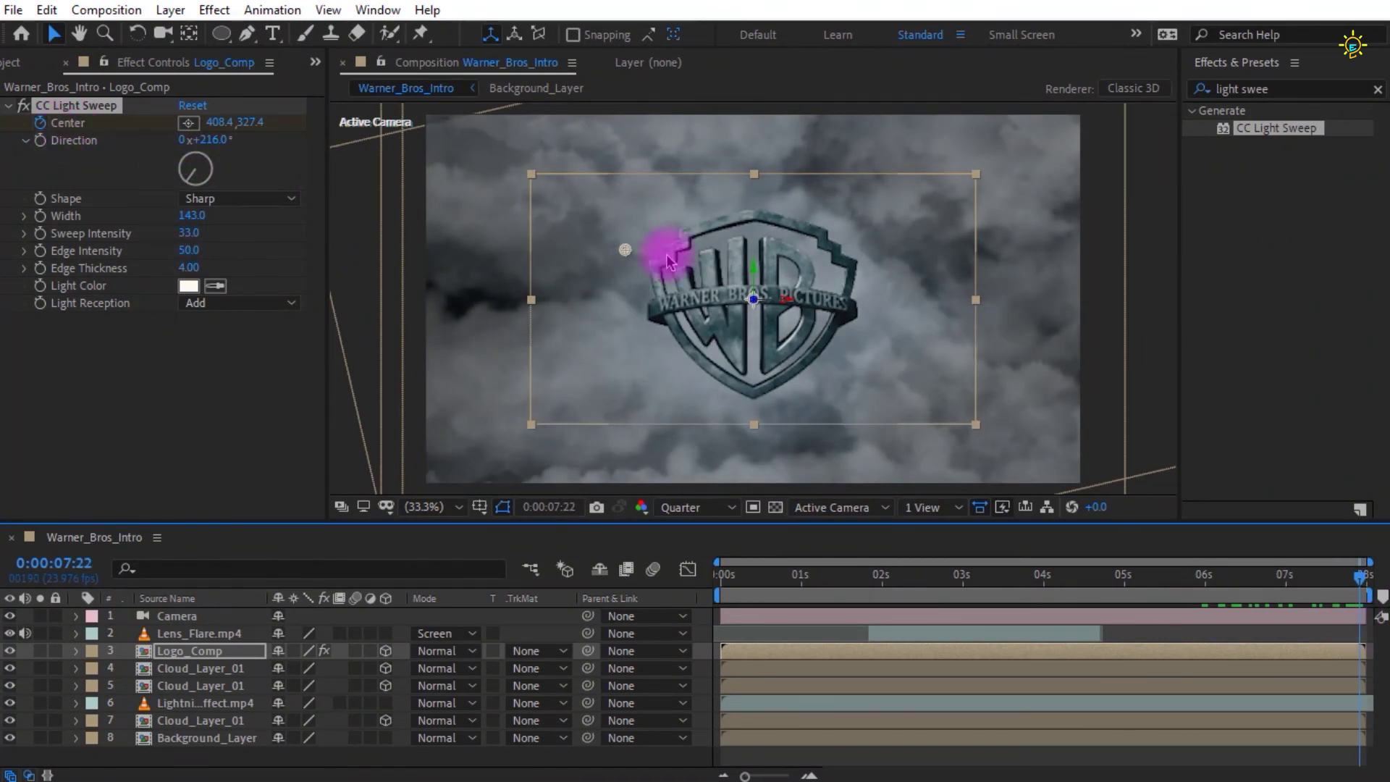
left_click_drag(631, 252, 878, 382)
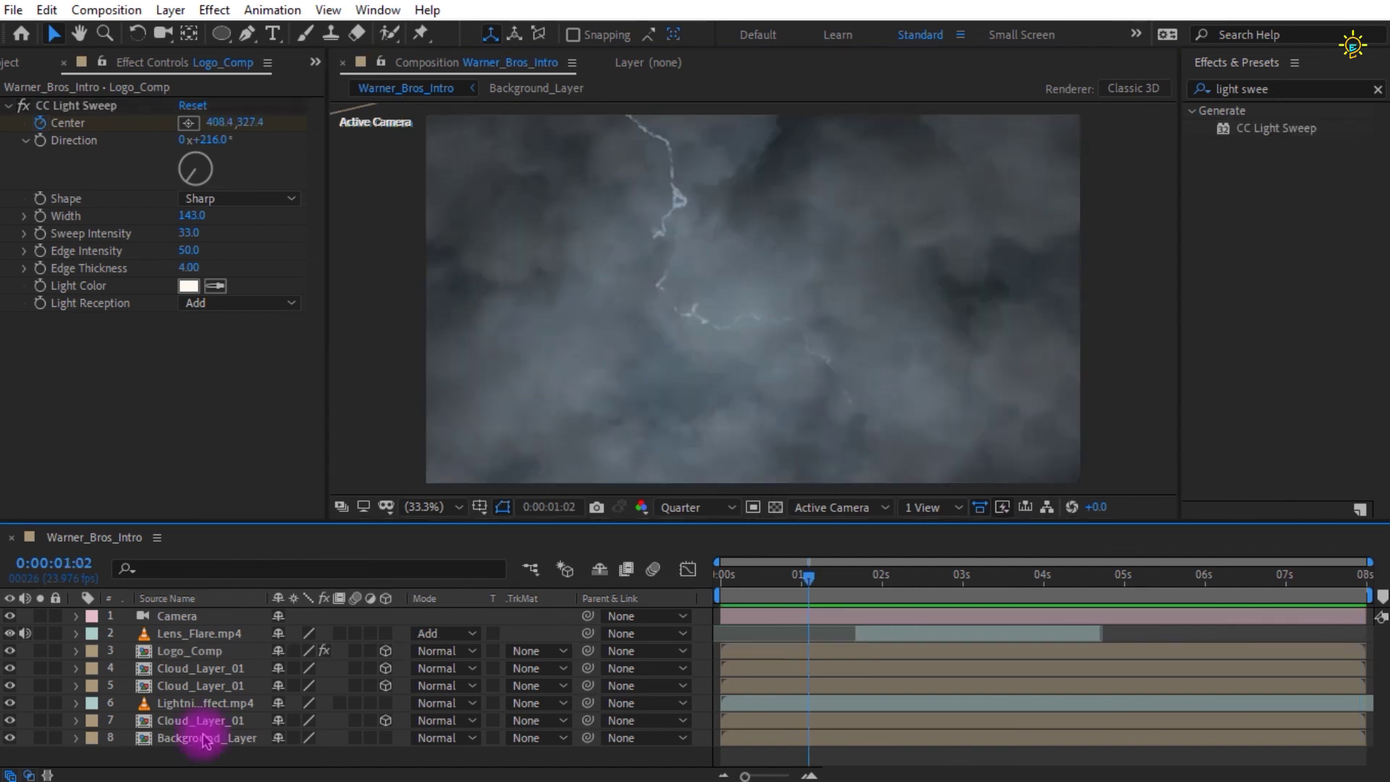
- Pre-compose all eight layers into a new composition named Main_Composition, moving all attributes into it
left_click_drag(202, 735, 188, 621)
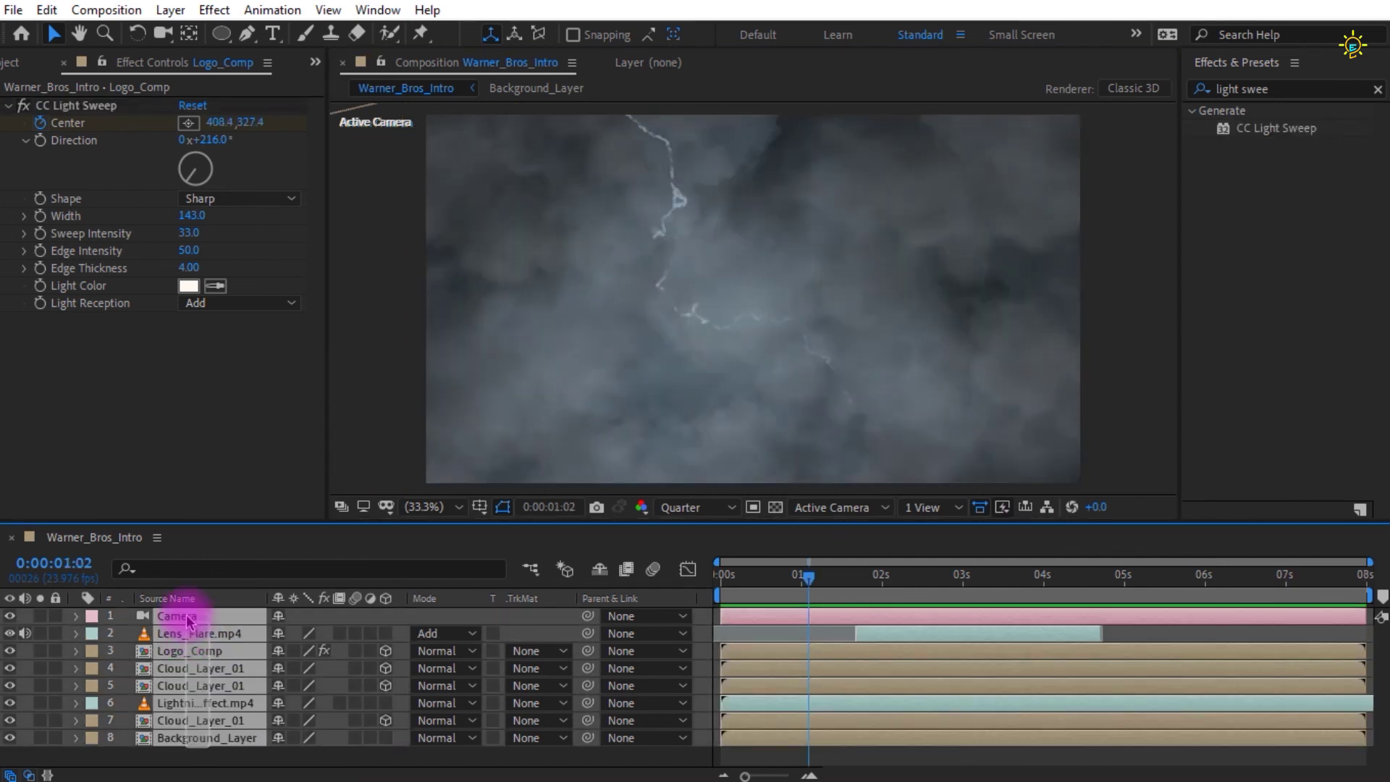
right_click(187, 621)
left_click(227, 501)
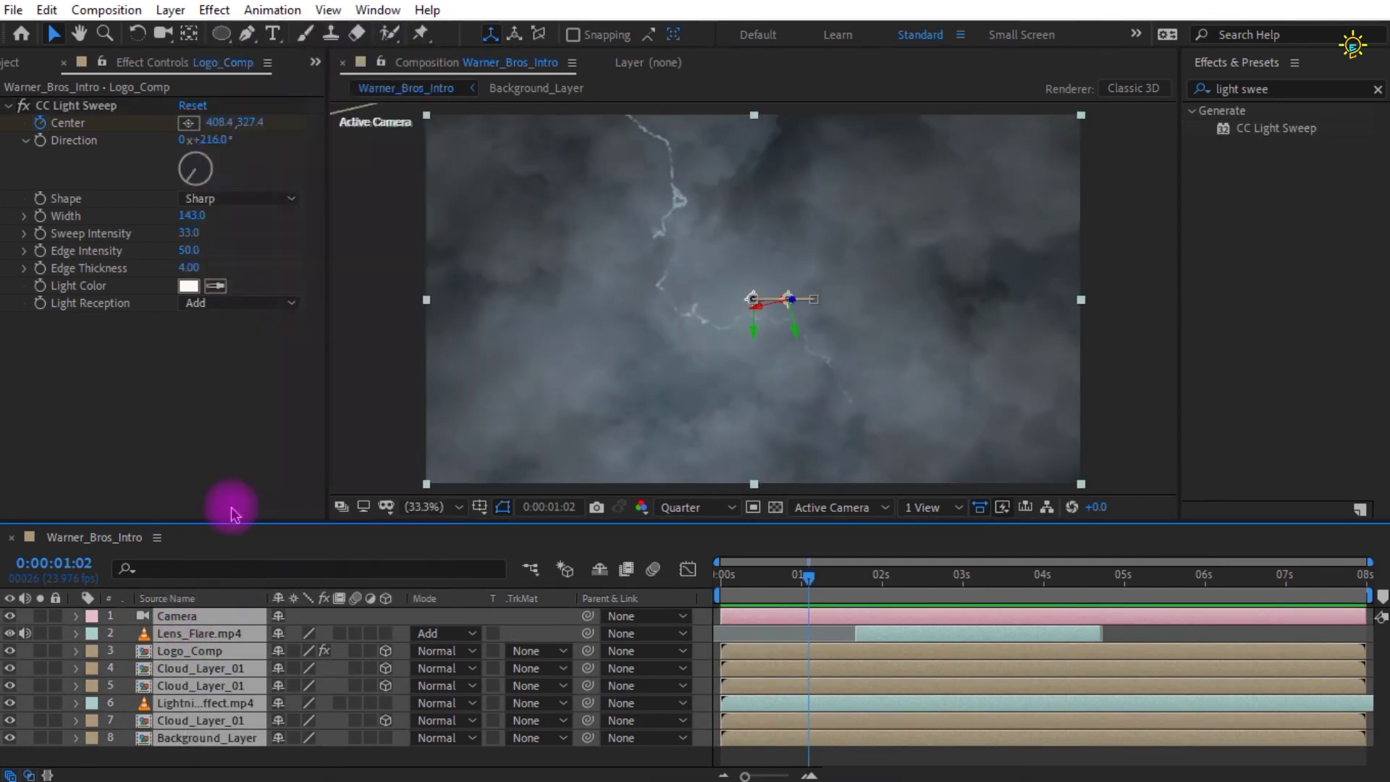
type("Main_Composition")
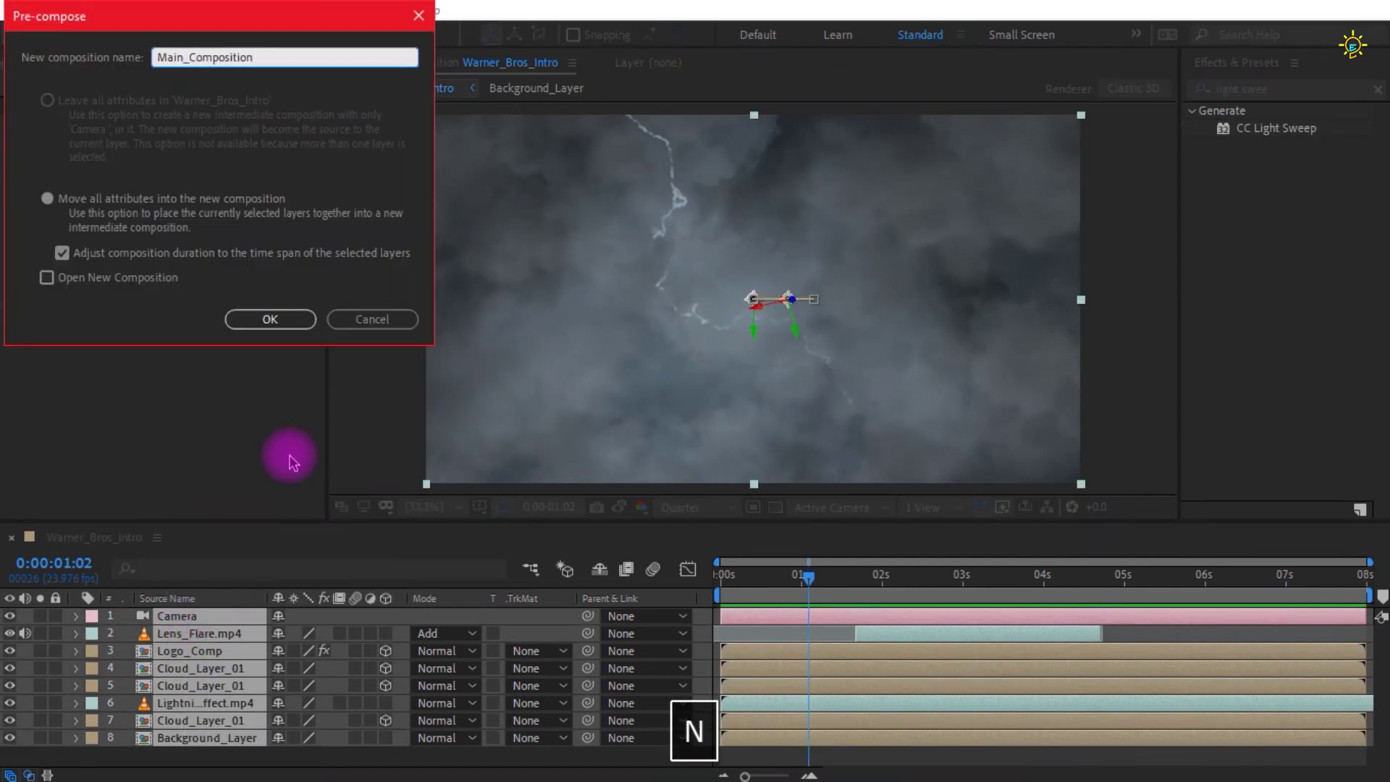
left_click(278, 325)
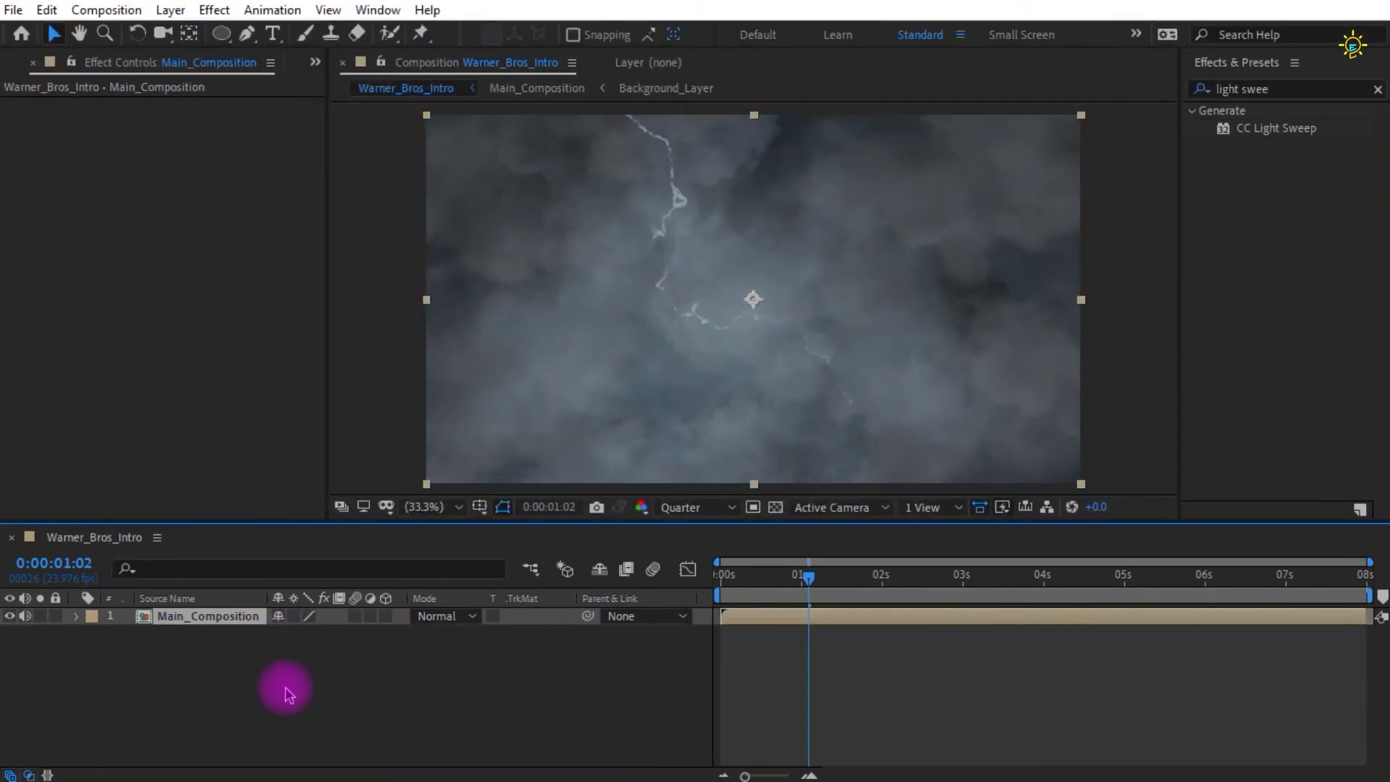
- Find the Colorize - sky blue animation preset and apply it to the Main_Composition layer
left_click(283, 688)
left_click(164, 614)
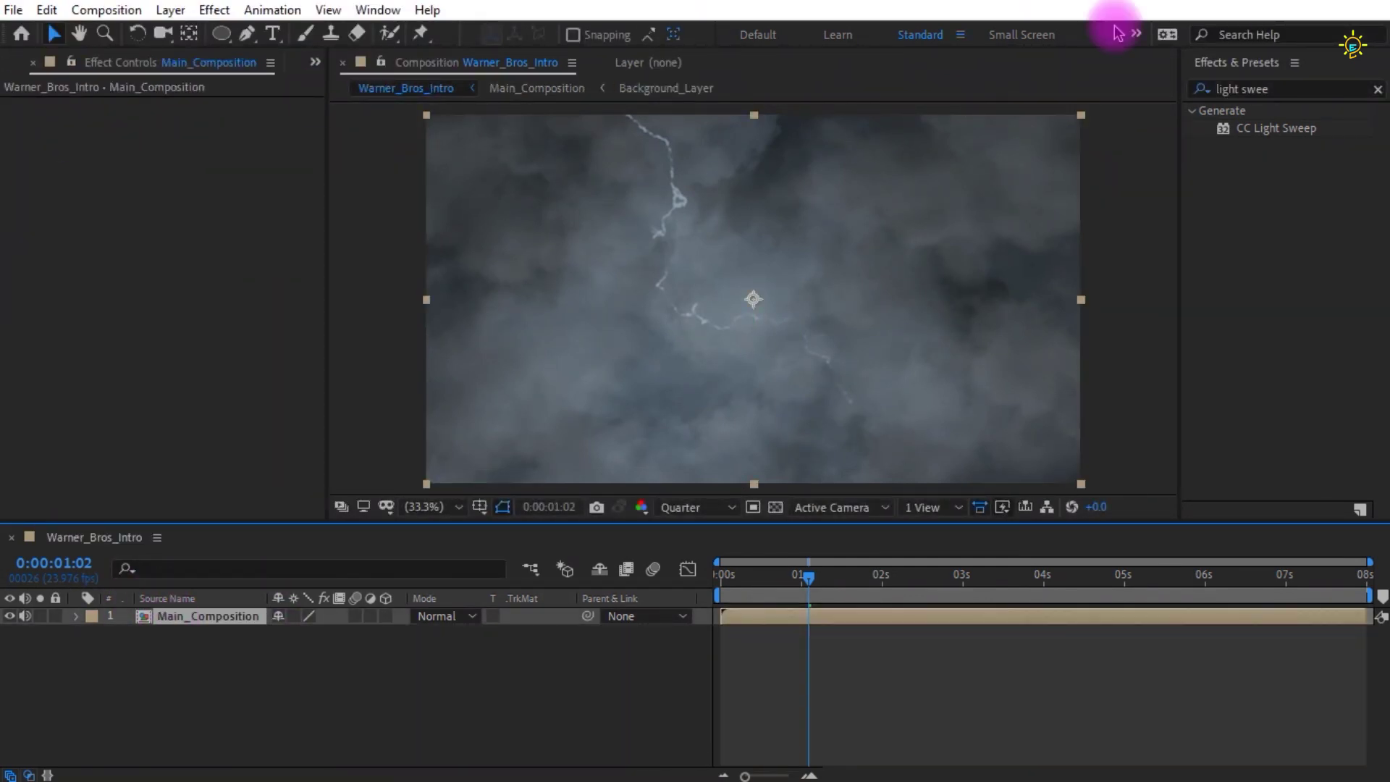
left_click(1296, 89)
type("colori")
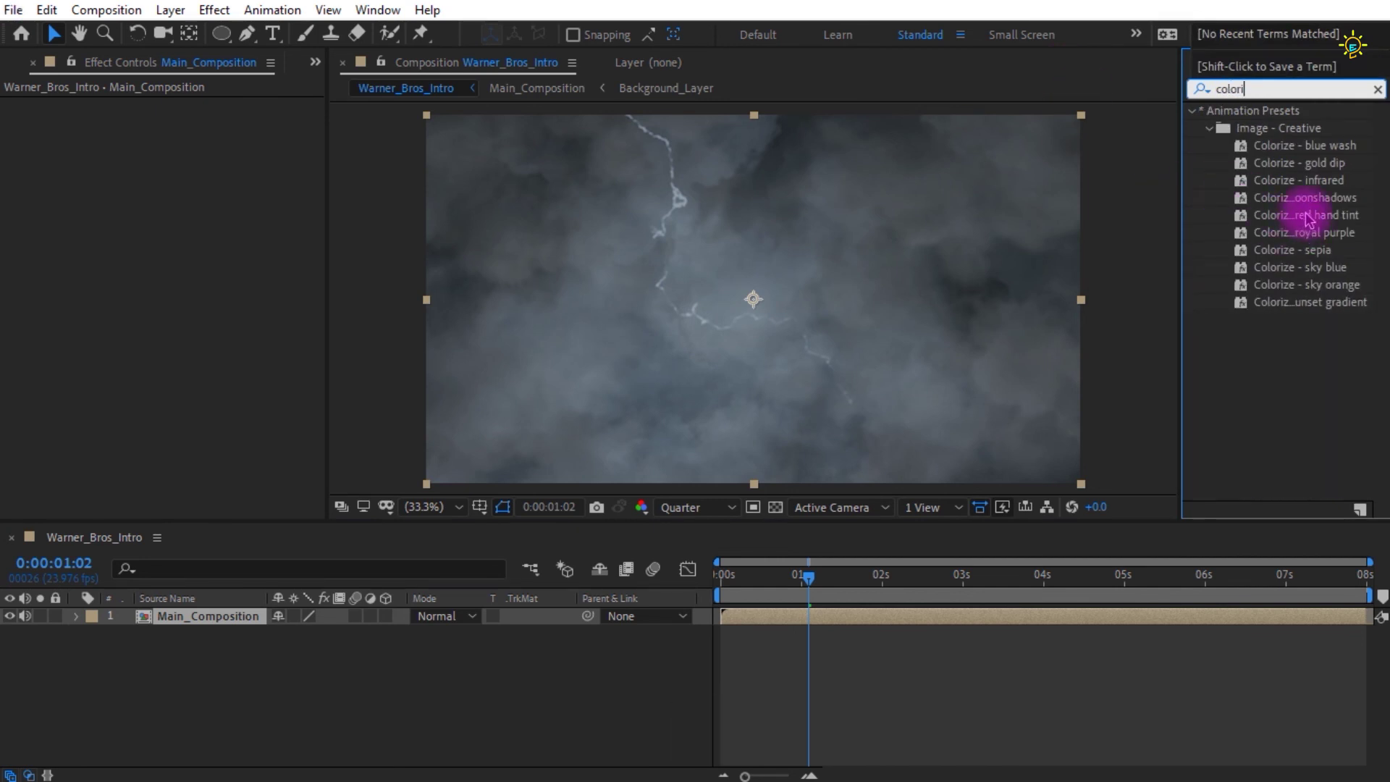
left_click(1338, 269)
left_click_drag(1339, 269, 235, 614)
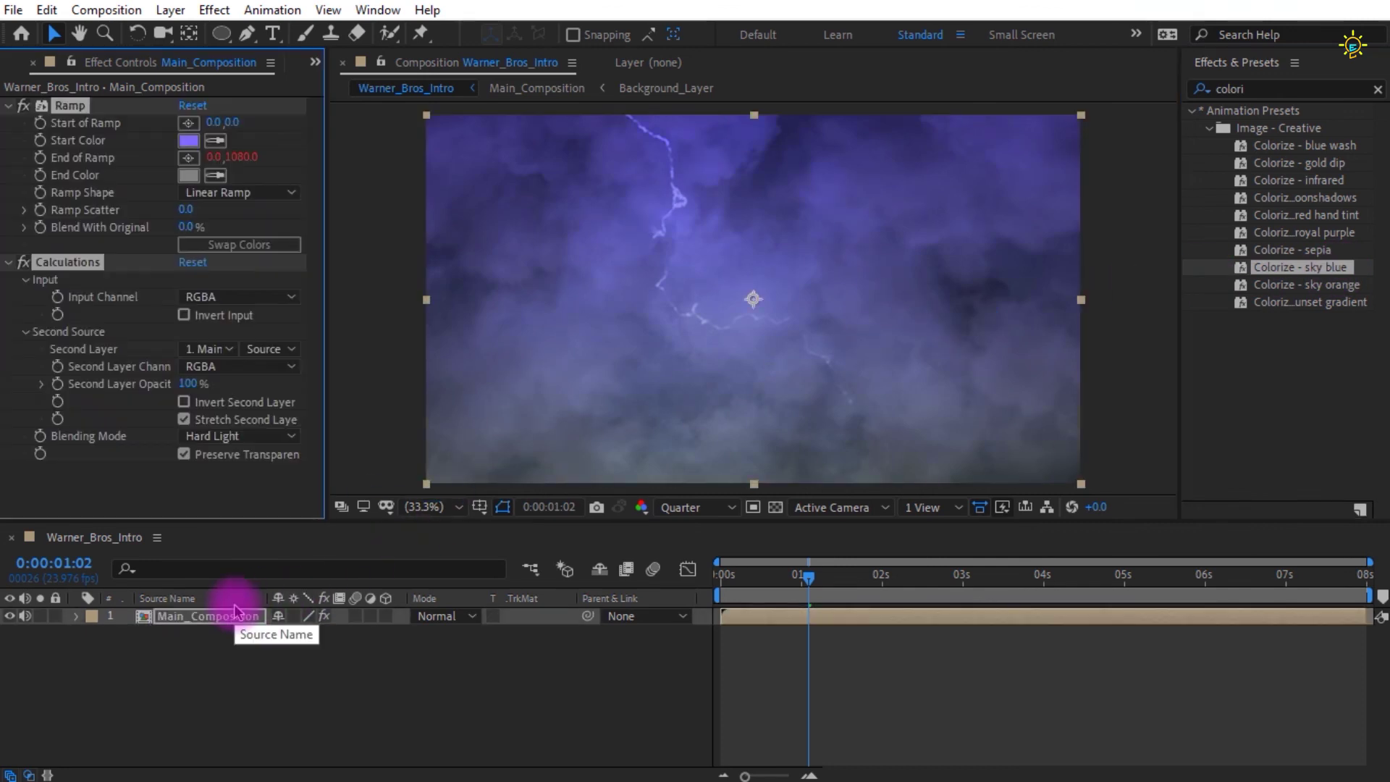
left_click(518, 739)
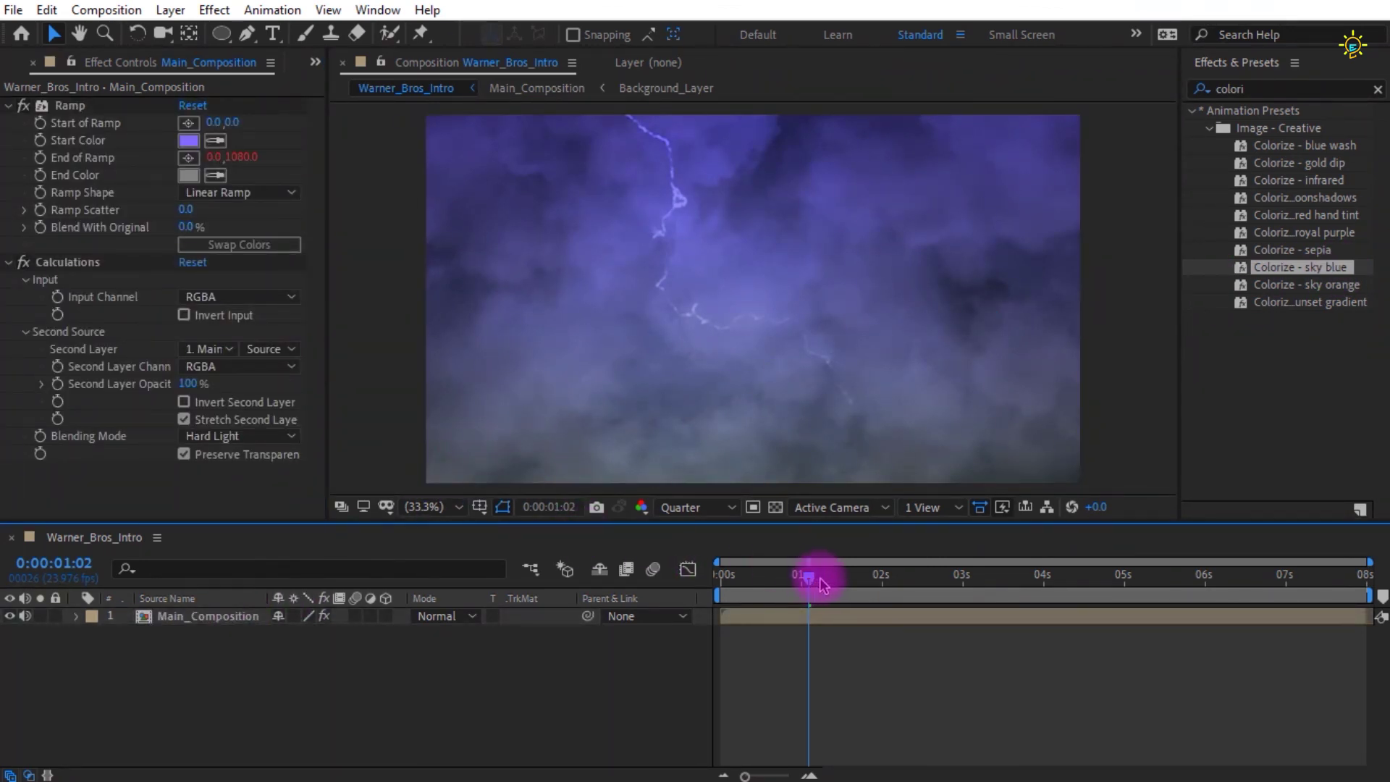
- At 0:00:03:12, set the Ramp's Start Color to 35515B by sampling the lower tip of the logo, and check the tint at 0:00:05:14
left_click_drag(819, 578, 901, 595)
left_click_drag(1004, 596, 1009, 597)
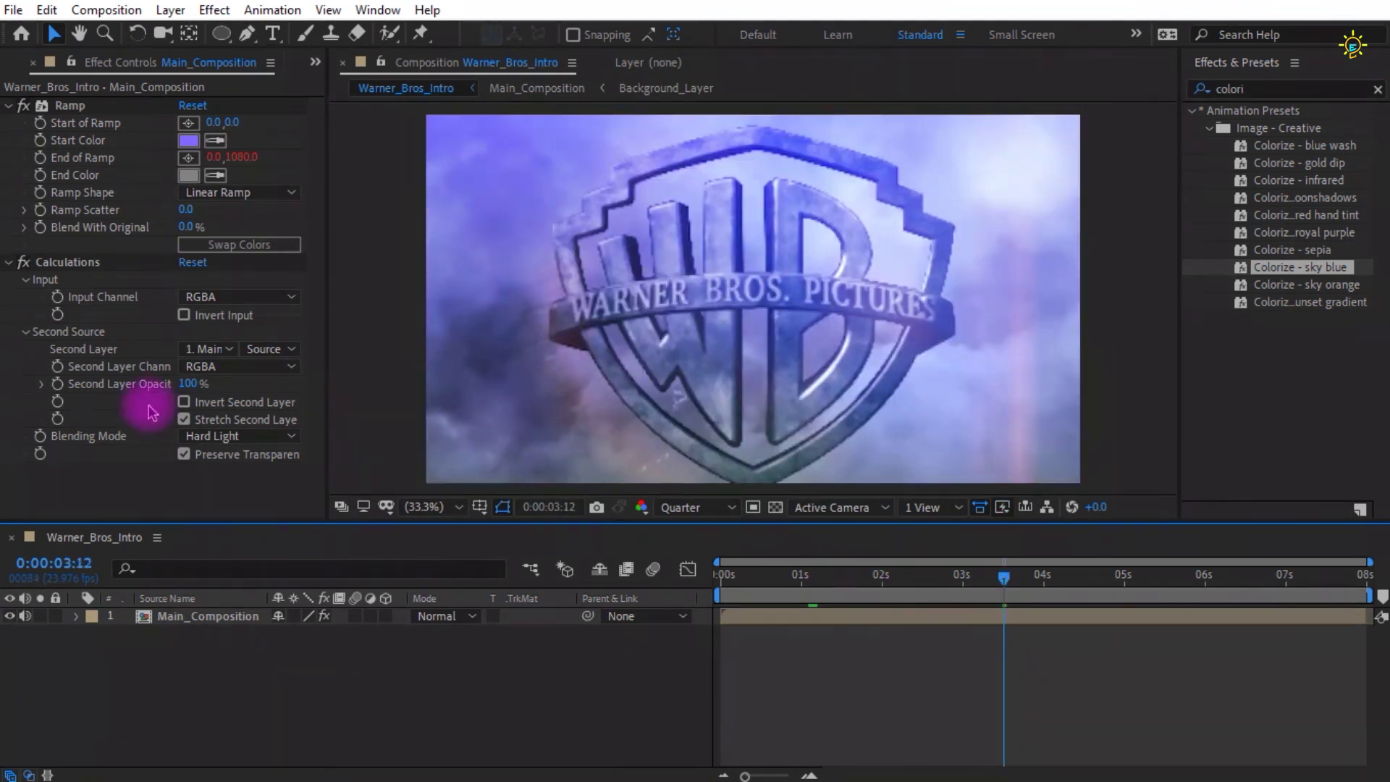
left_click(188, 142)
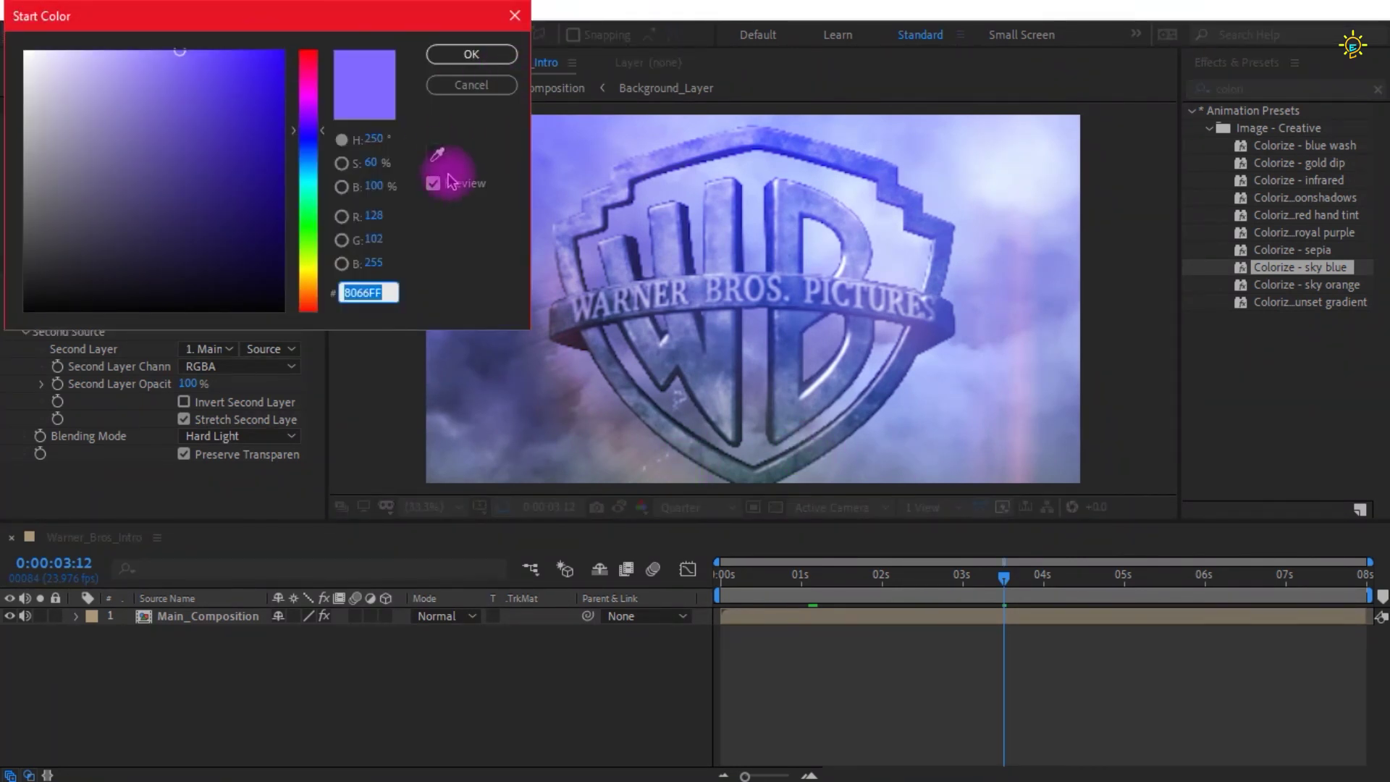
left_click(437, 154)
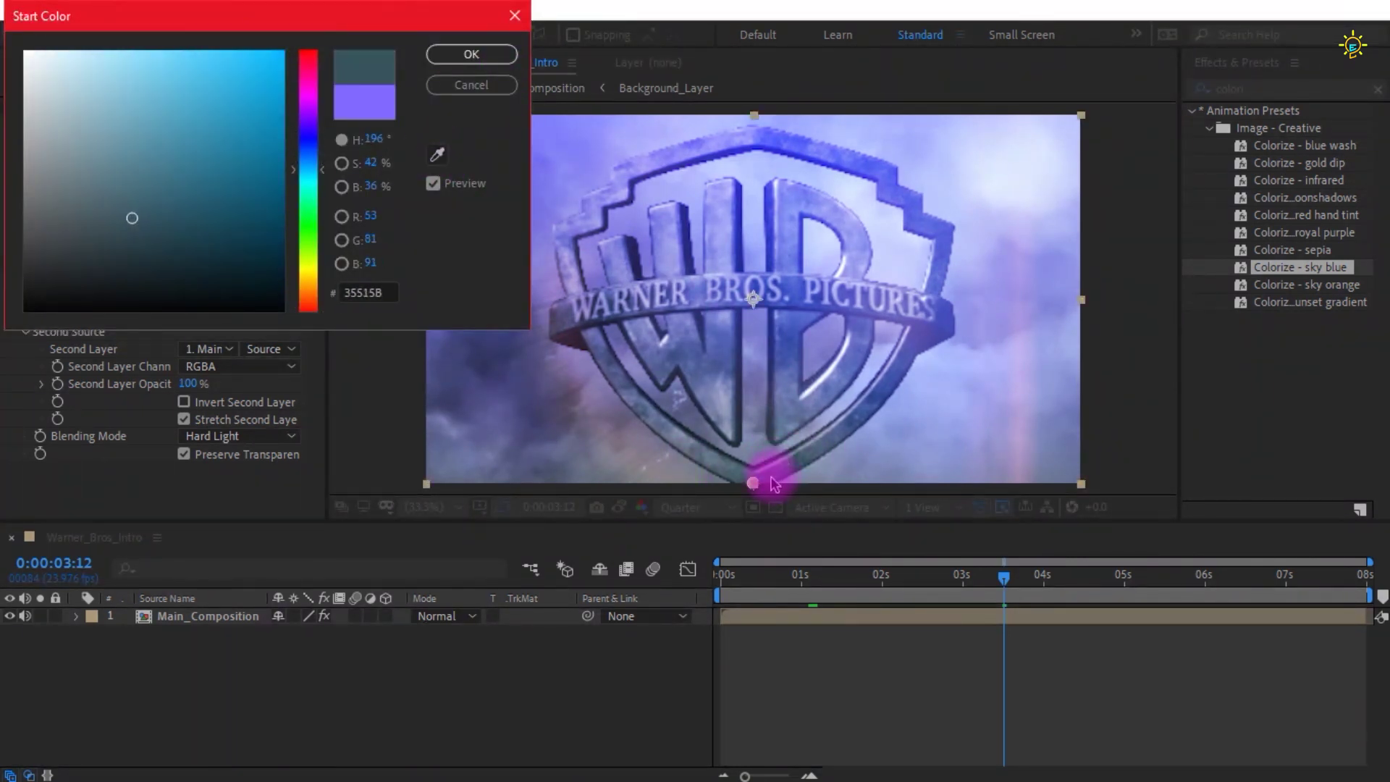
left_click(472, 54)
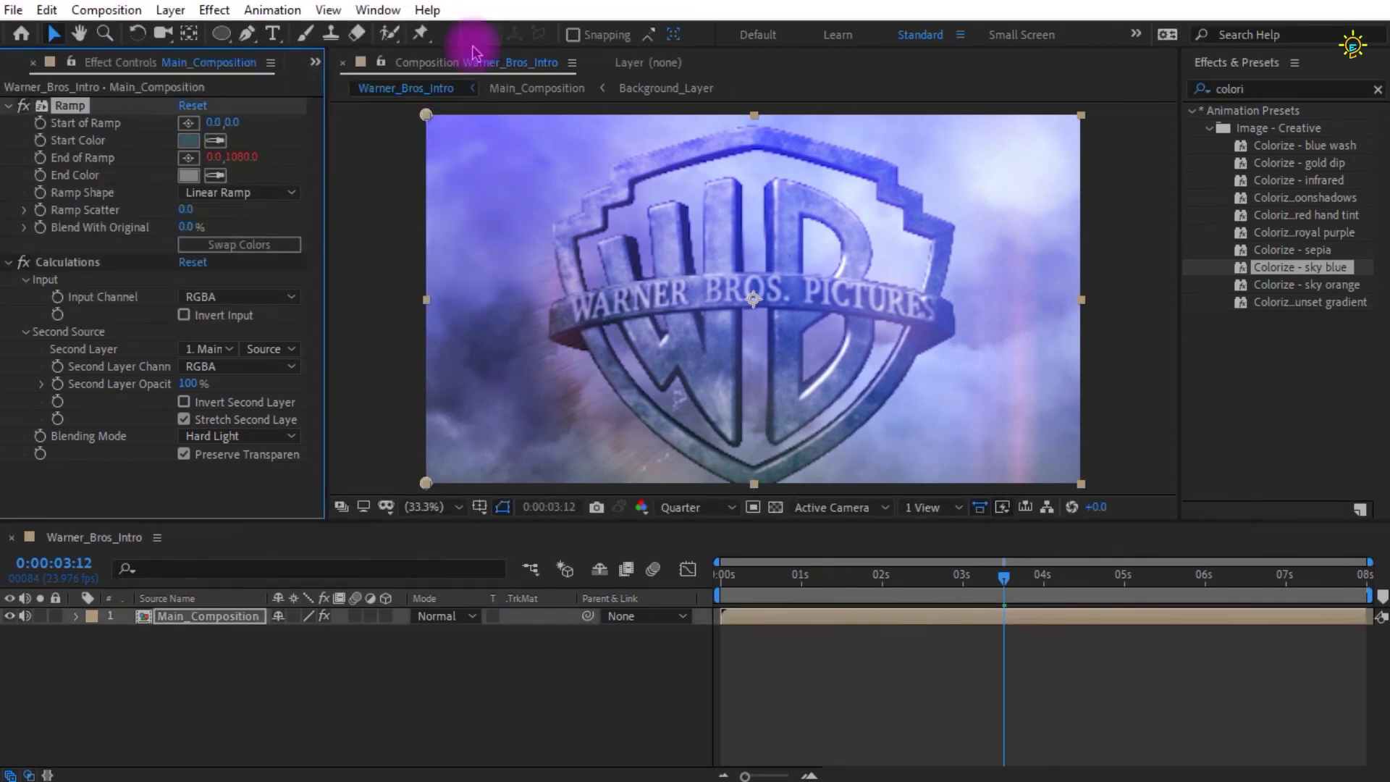
left_click_drag(1009, 583, 1177, 601)
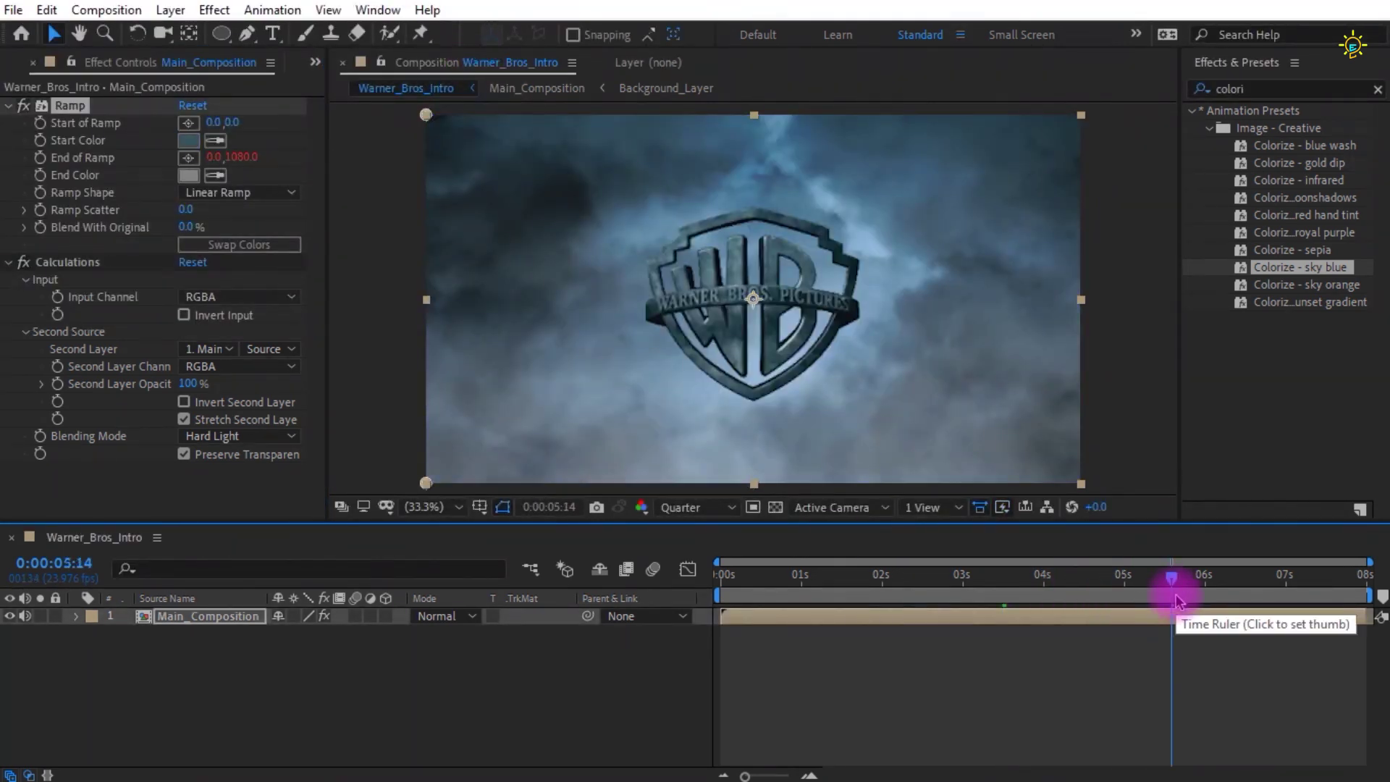
left_click(1158, 688)
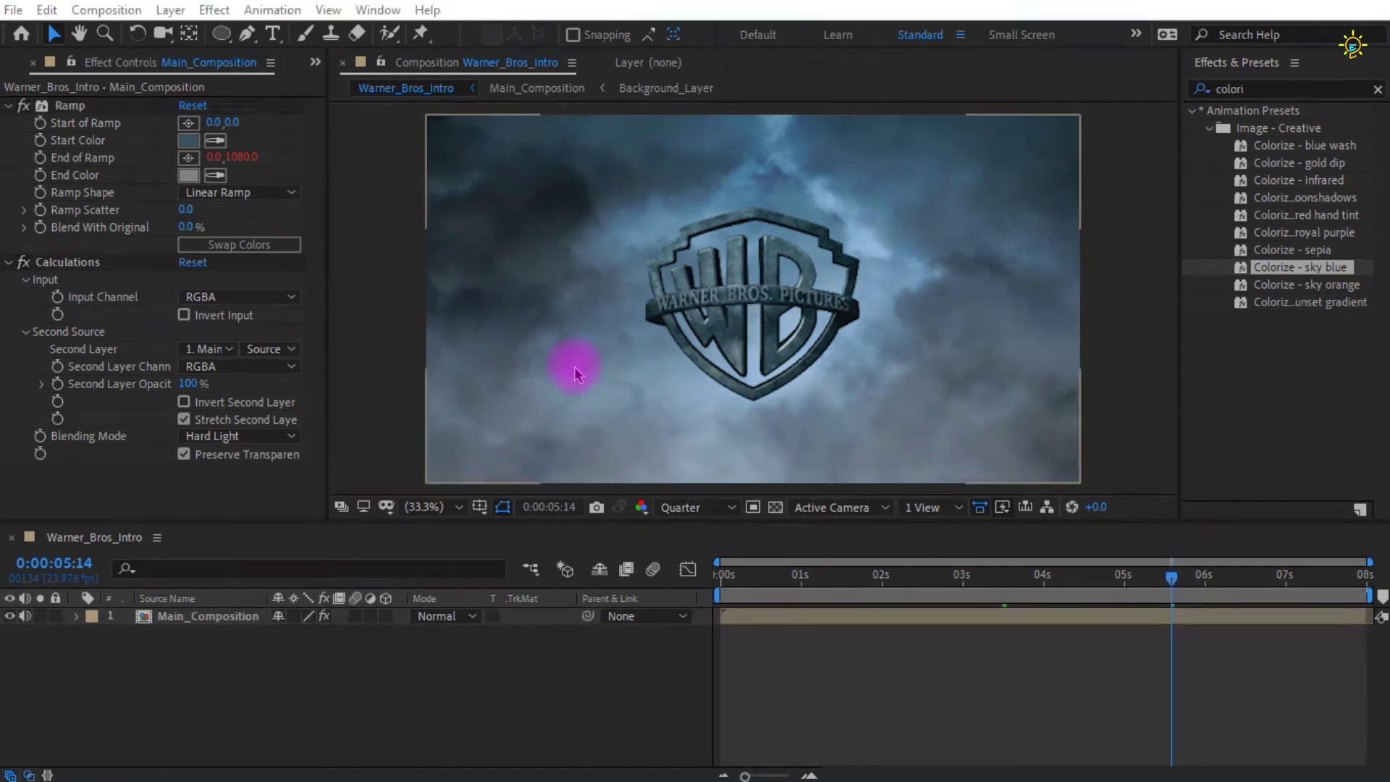
- Add the 239 Theatrical & BlueRay 1080.png letterbox above Main_Composition and return the current time to 0:00:00:00
left_click(14, 62)
left_click_drag(62, 137, 206, 624)
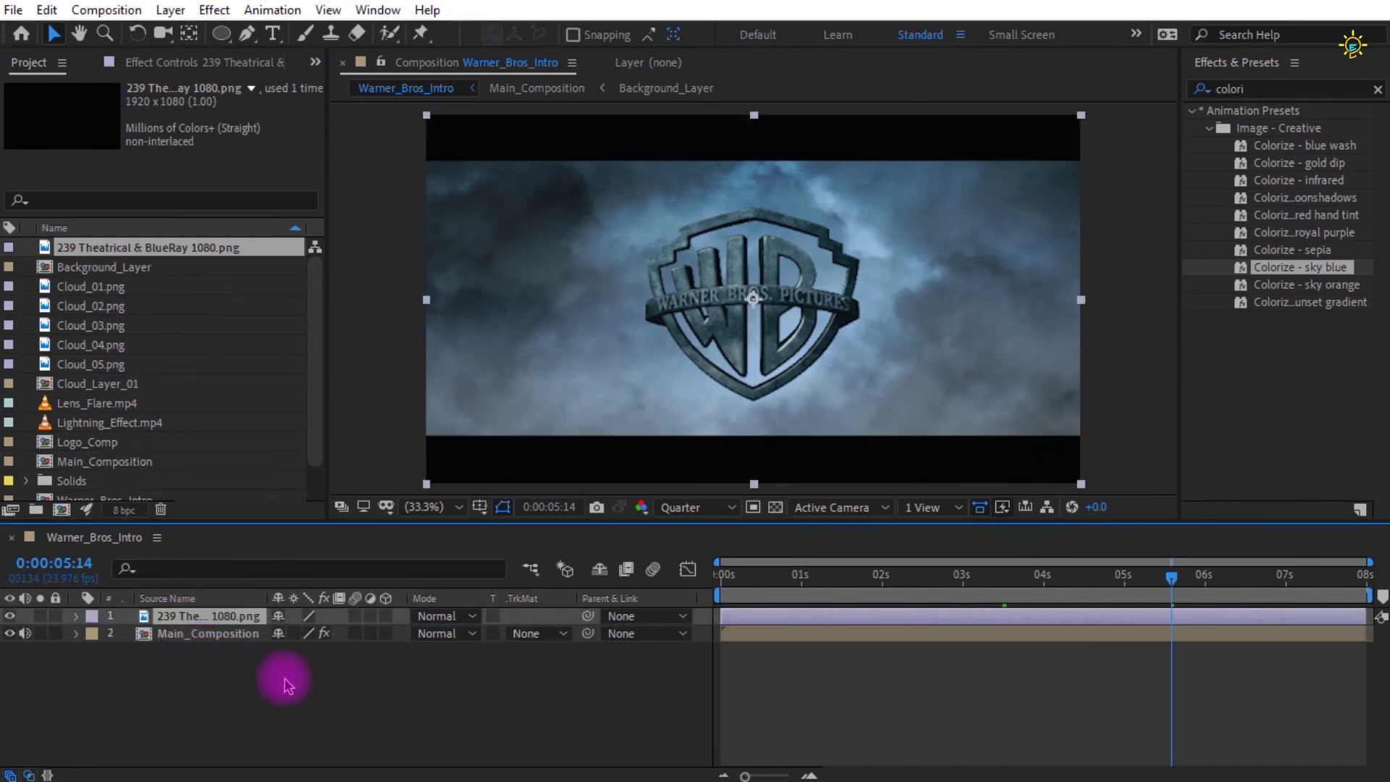
left_click(285, 676)
left_click(723, 576)
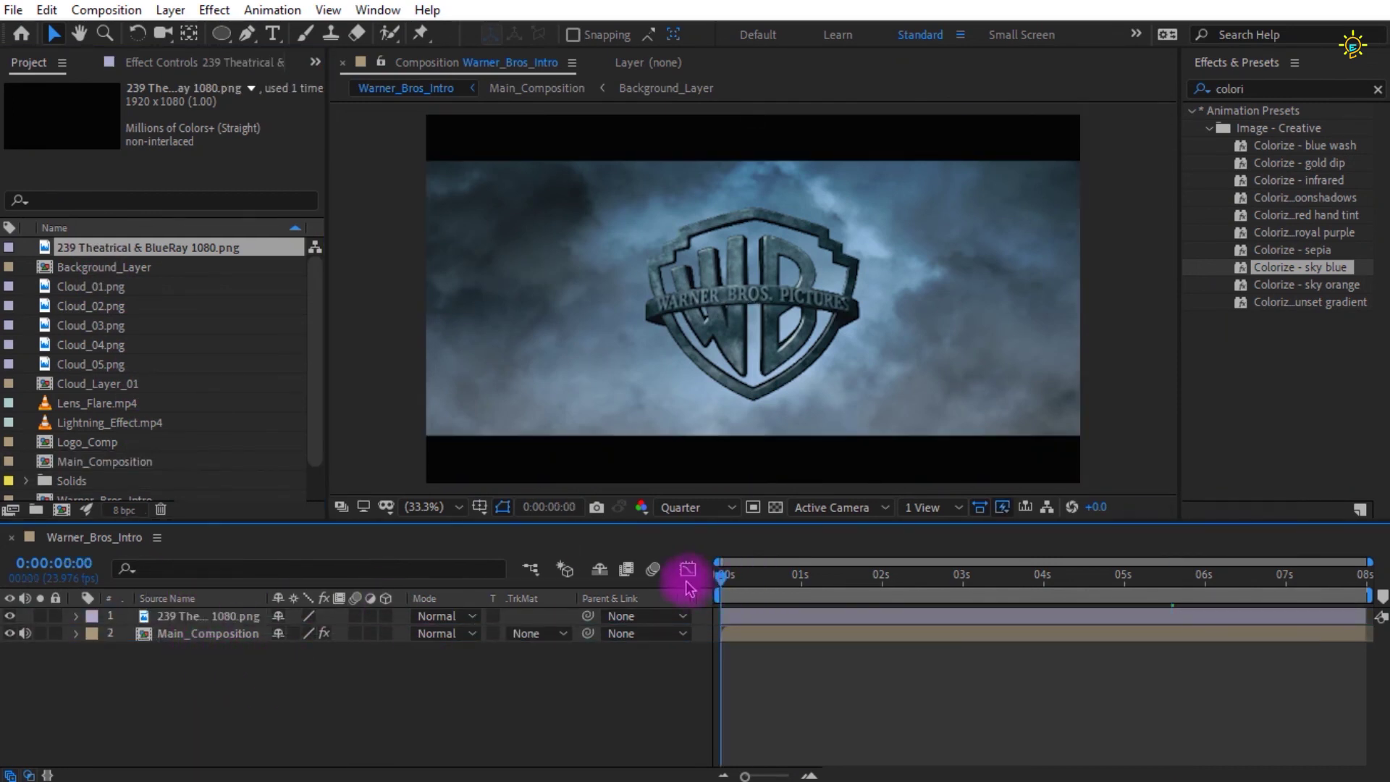